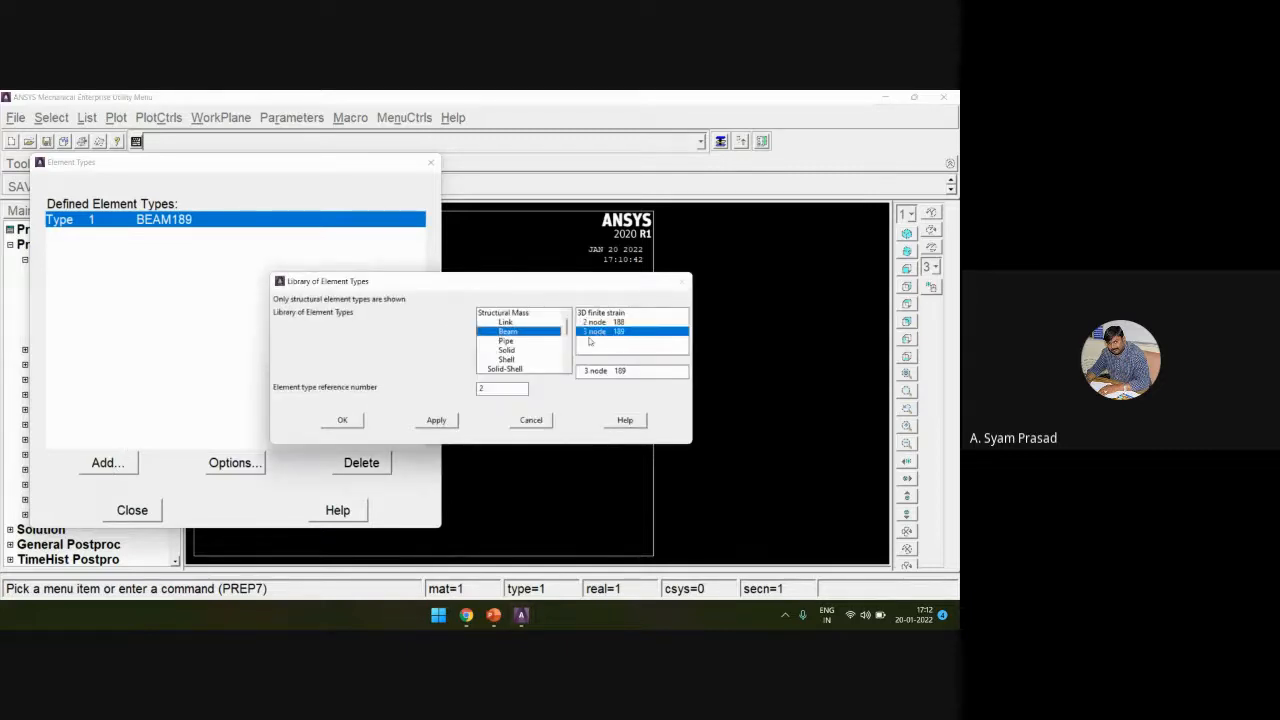
Step: Cancel adding a second element type and finish the element type definition with BEAM189 only
{"action": "left_click", "coordinate": [529, 421]}
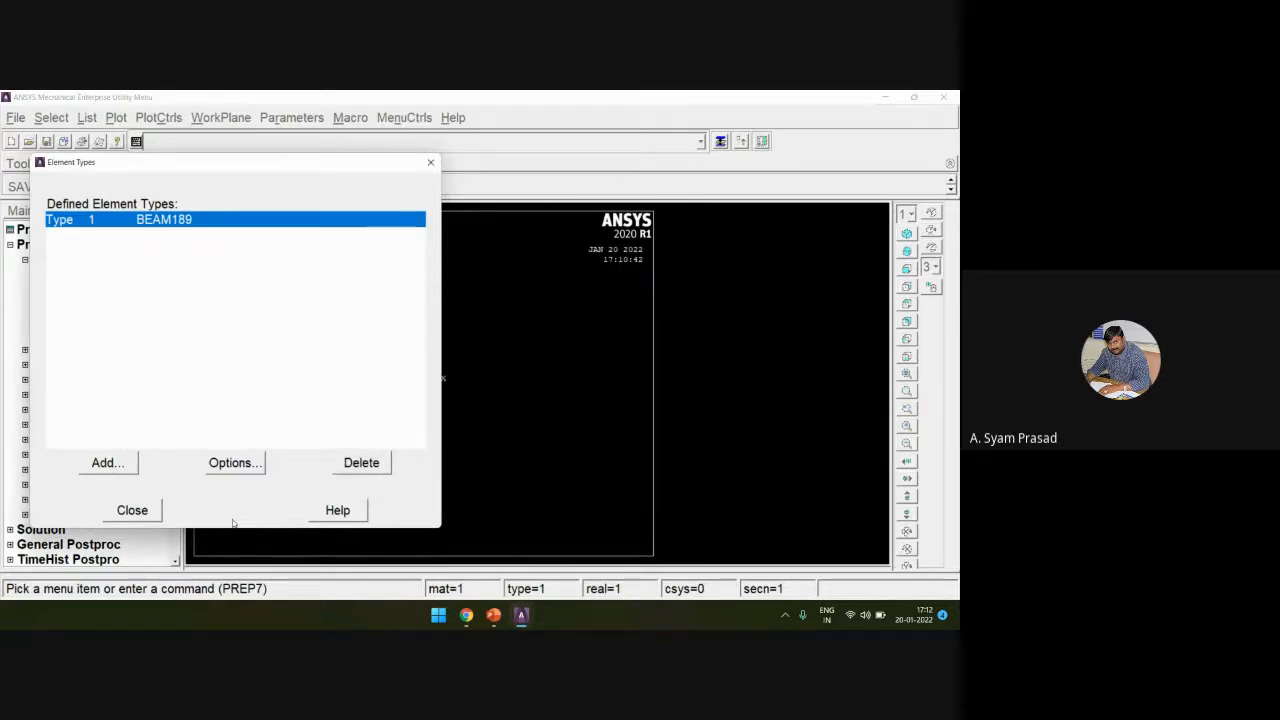
{"action": "left_click", "coordinate": [150, 511]}
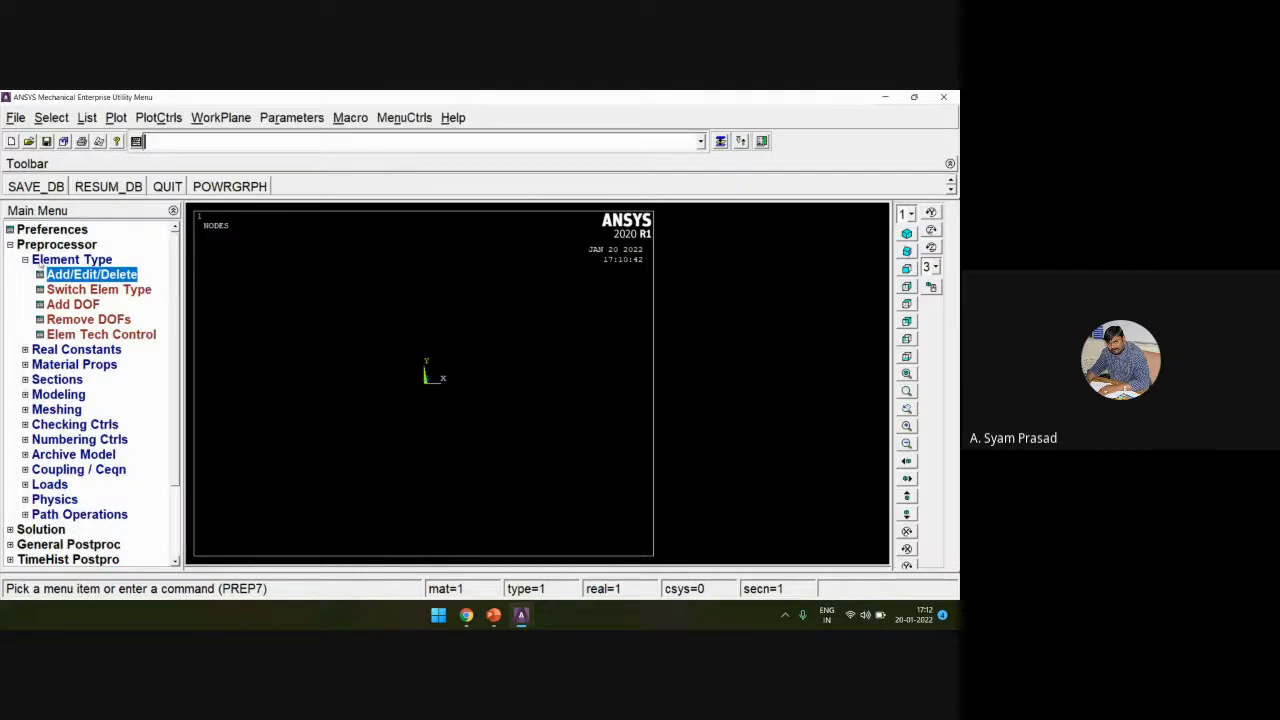
{"action": "left_click", "coordinate": [40, 259]}
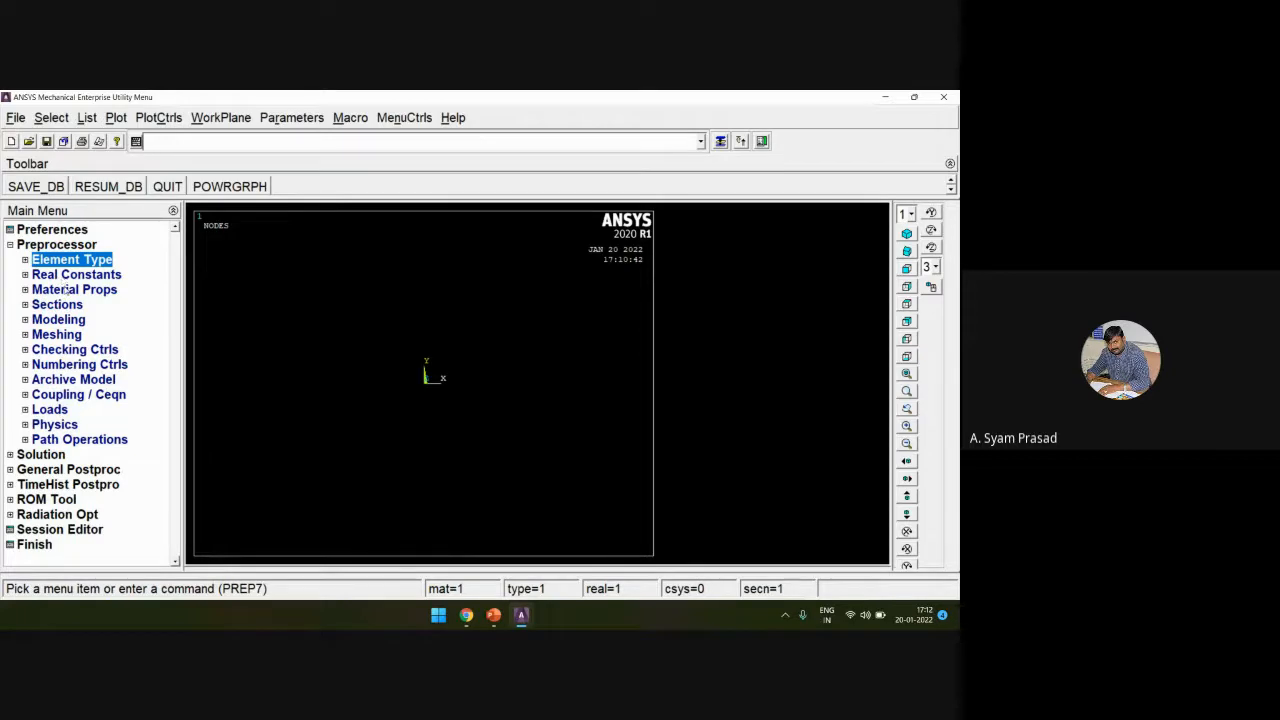
Step: Define a linear elastic isotropic material for material number 1 with EX 206.8e9 and PRXY 0.3
{"action": "left_click", "coordinate": [65, 289]}
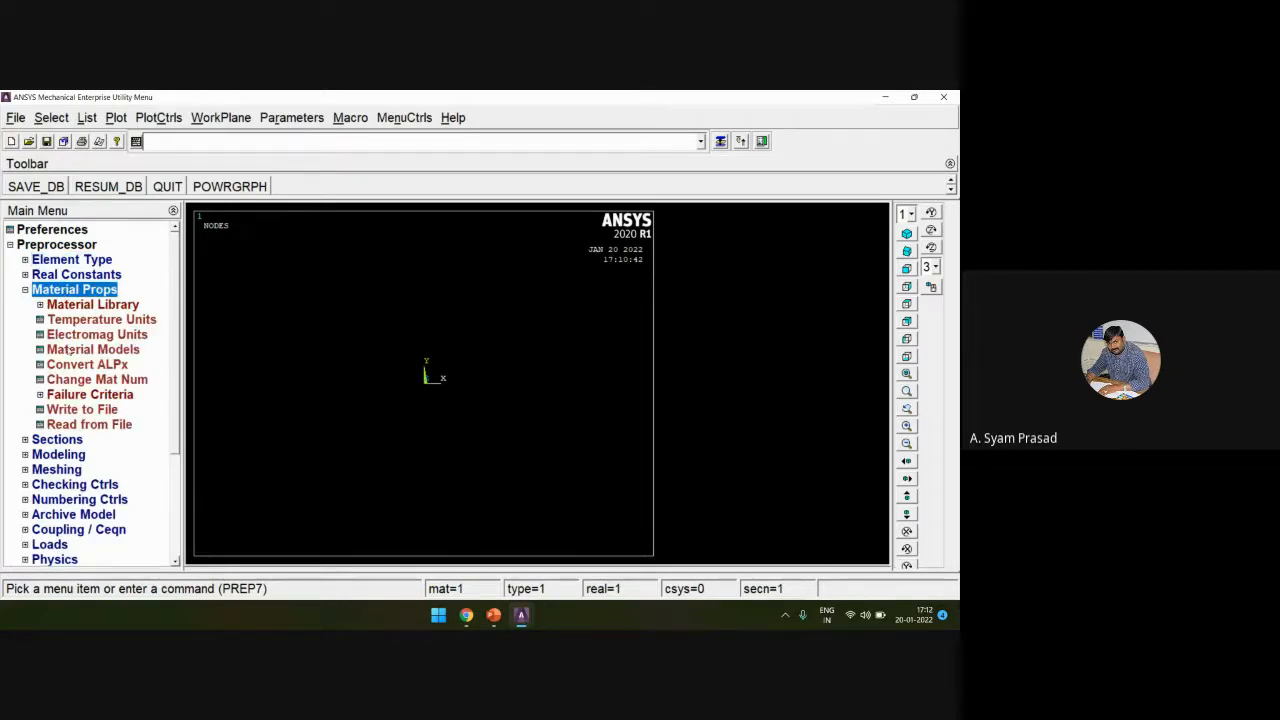
{"action": "left_click", "coordinate": [70, 349]}
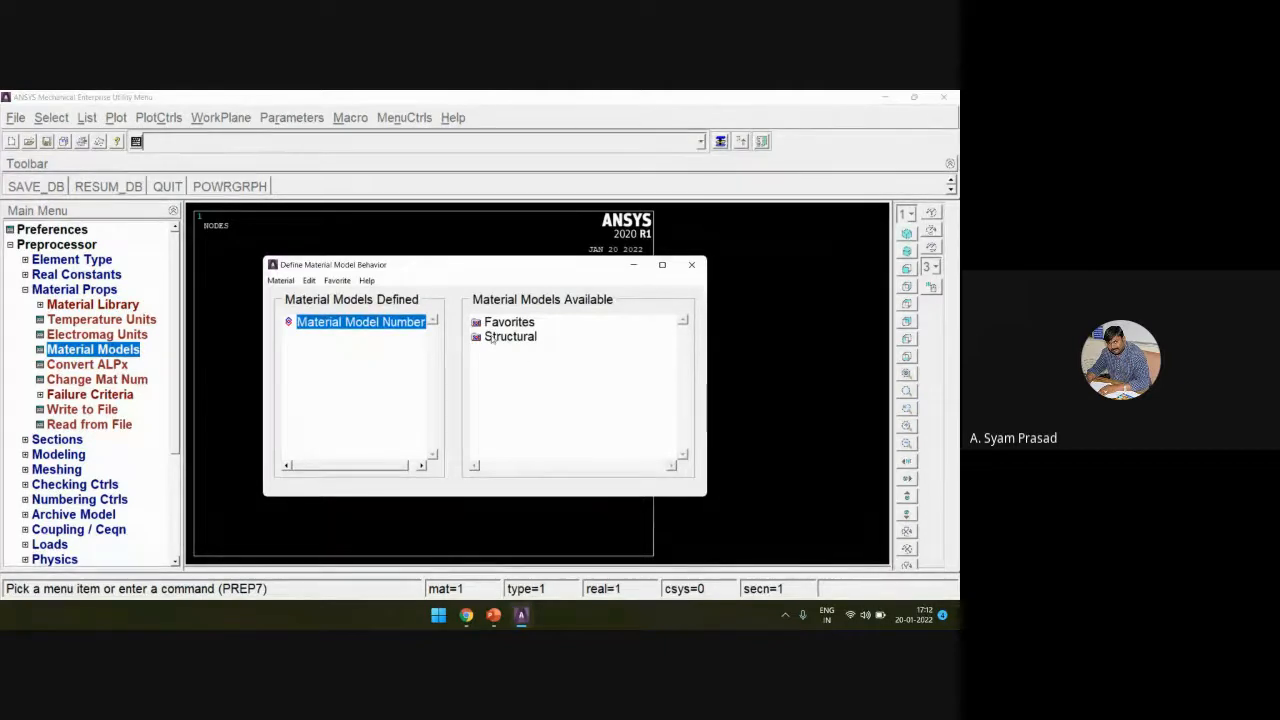
{"action": "double_click", "coordinate": [492, 338]}
{"action": "double_click", "coordinate": [524, 351]}
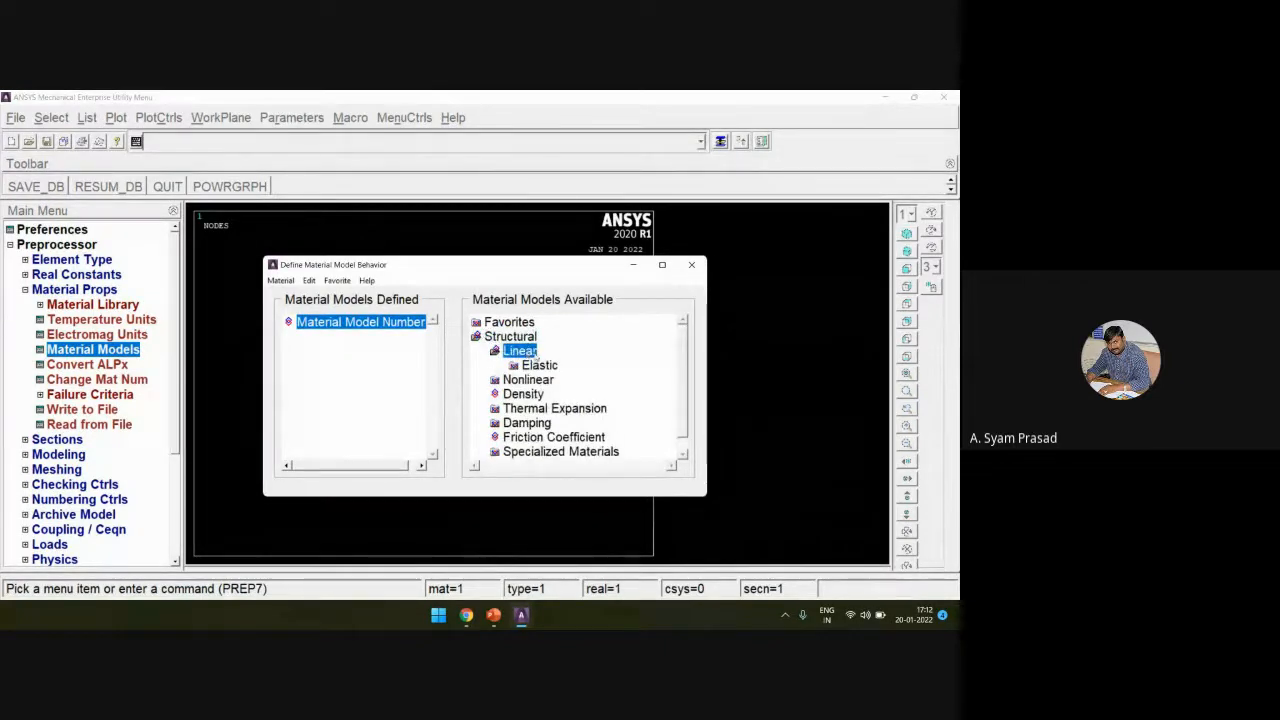
{"action": "double_click", "coordinate": [552, 367]}
{"action": "double_click", "coordinate": [562, 381]}
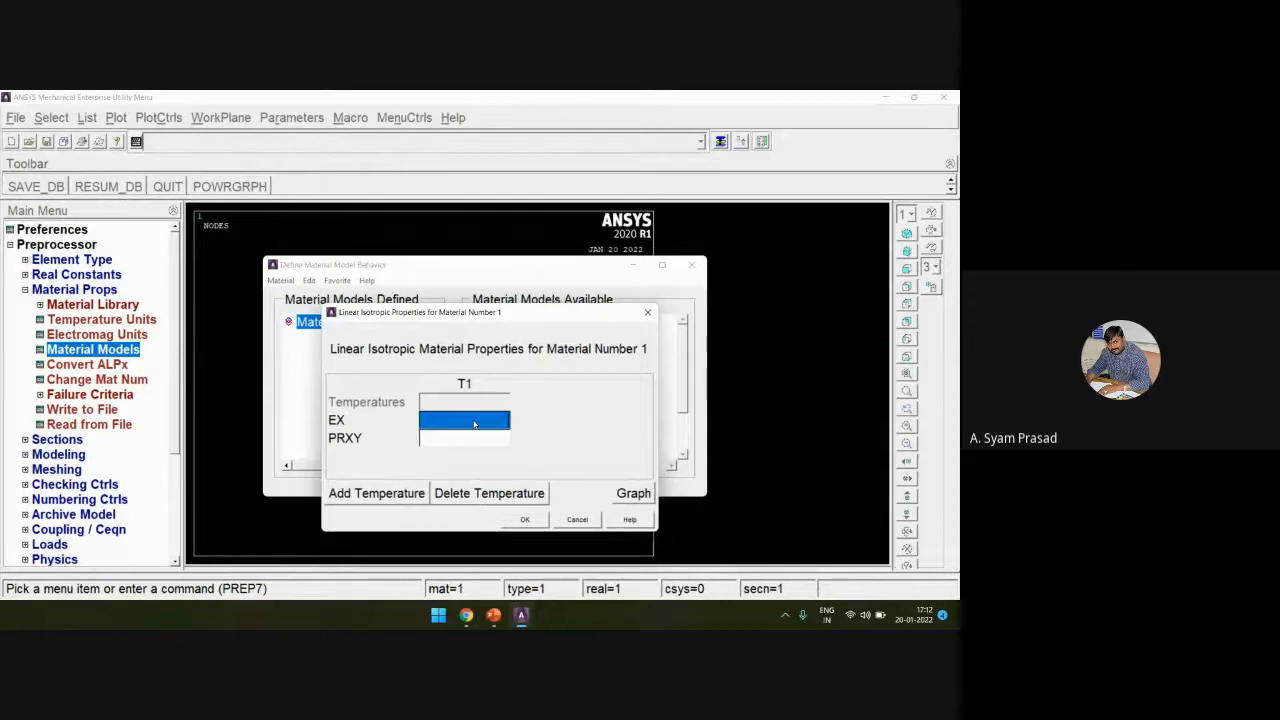
{"action": "left_click", "coordinate": [494, 616]}
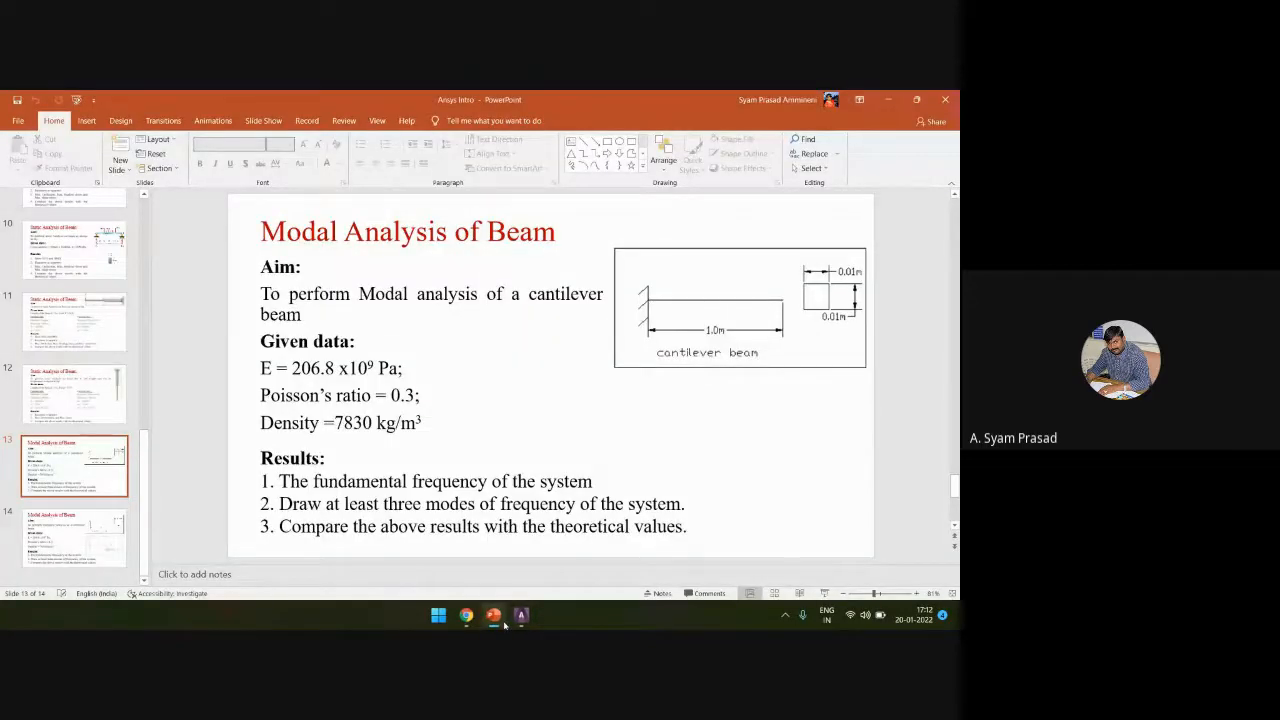
{"action": "left_click", "coordinate": [496, 617]}
{"action": "type", "text": "2"}
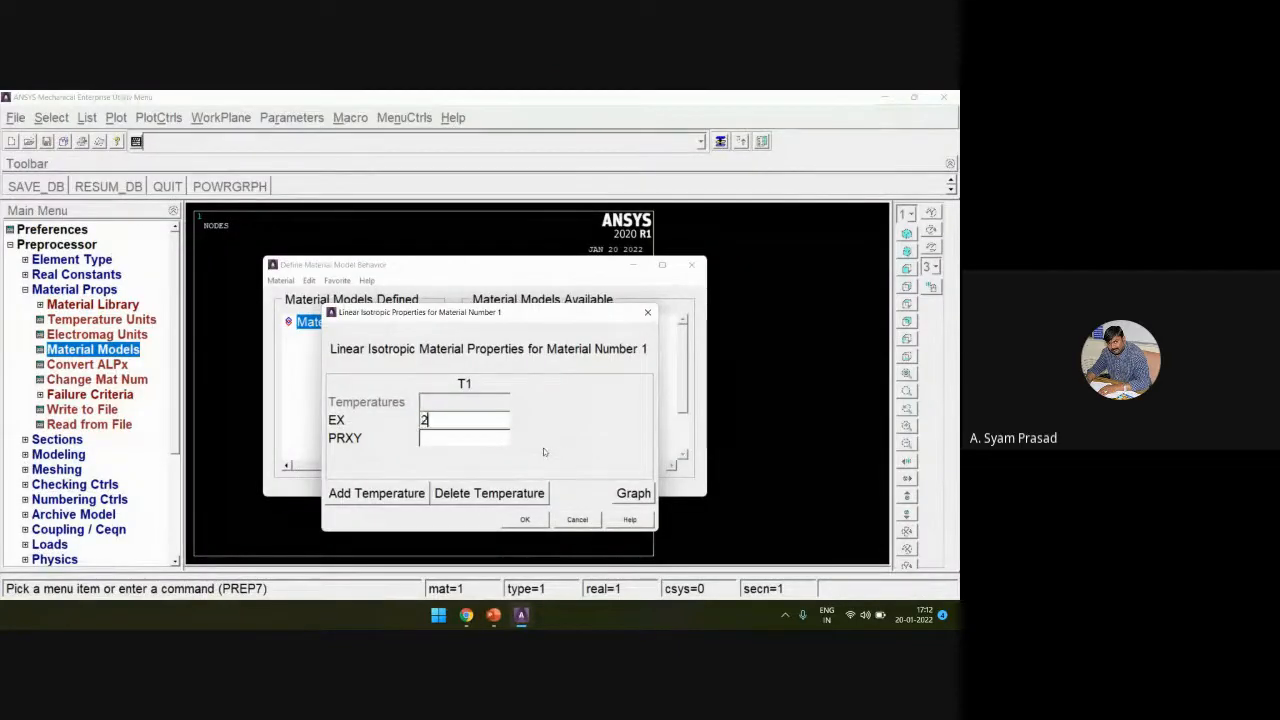
{"action": "type", "text": "06.8e9"}
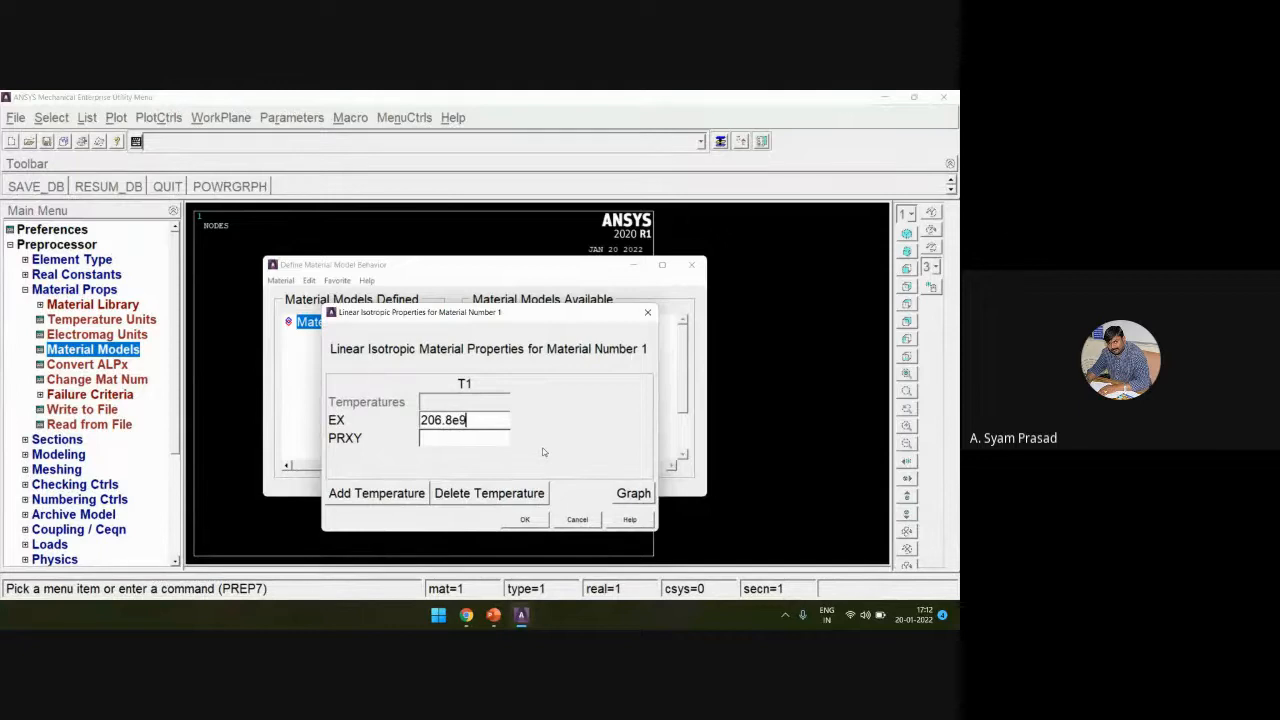
{"action": "left_click", "coordinate": [489, 443]}
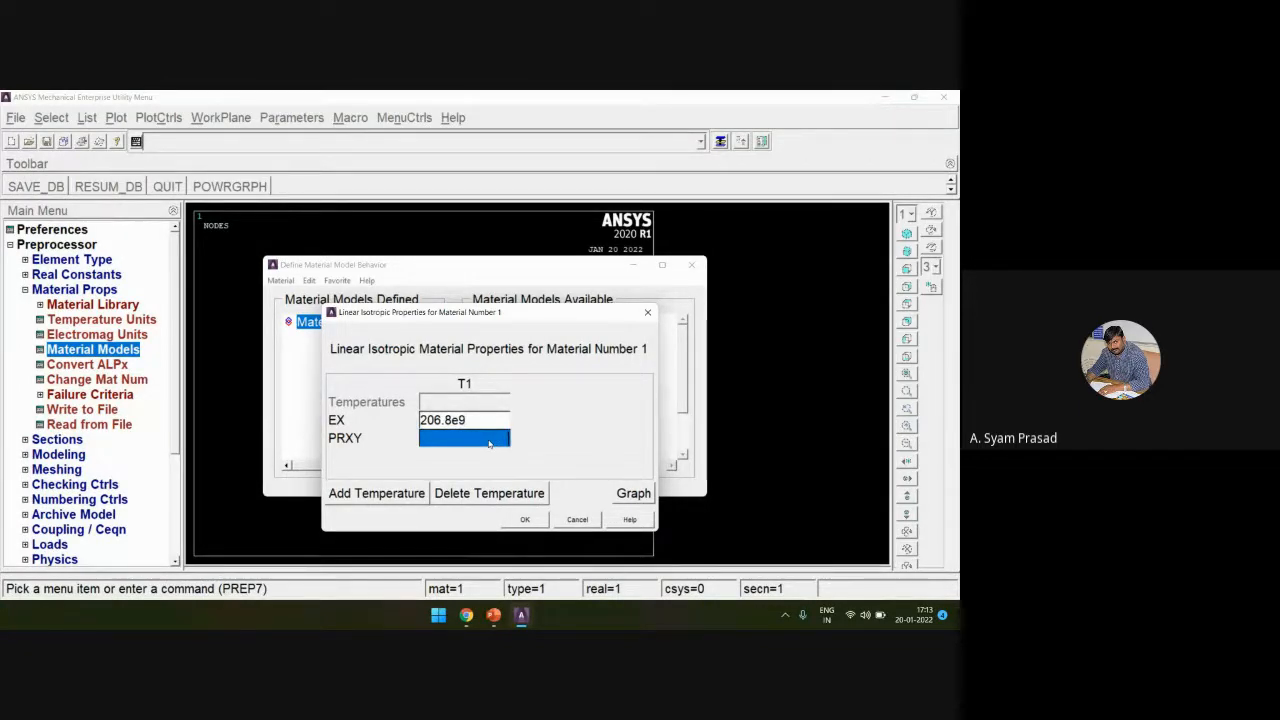
{"action": "type", "text": "0.3"}
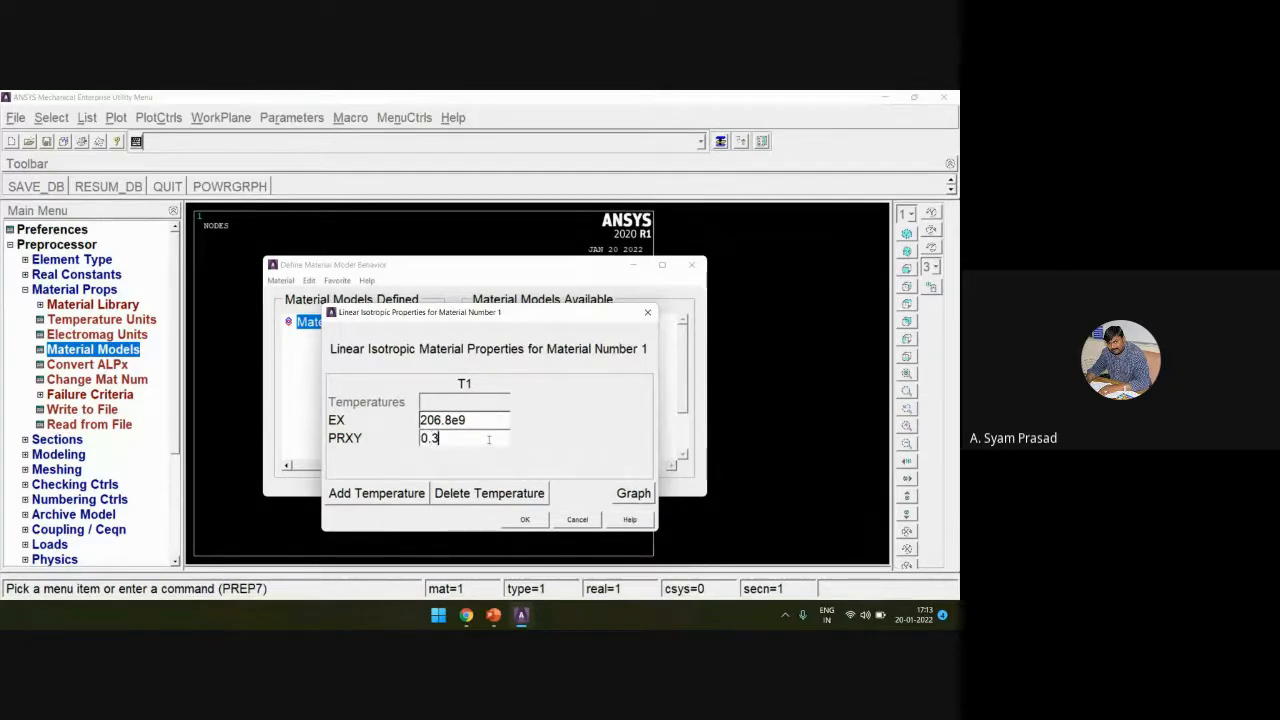
{"action": "left_click", "coordinate": [524, 519]}
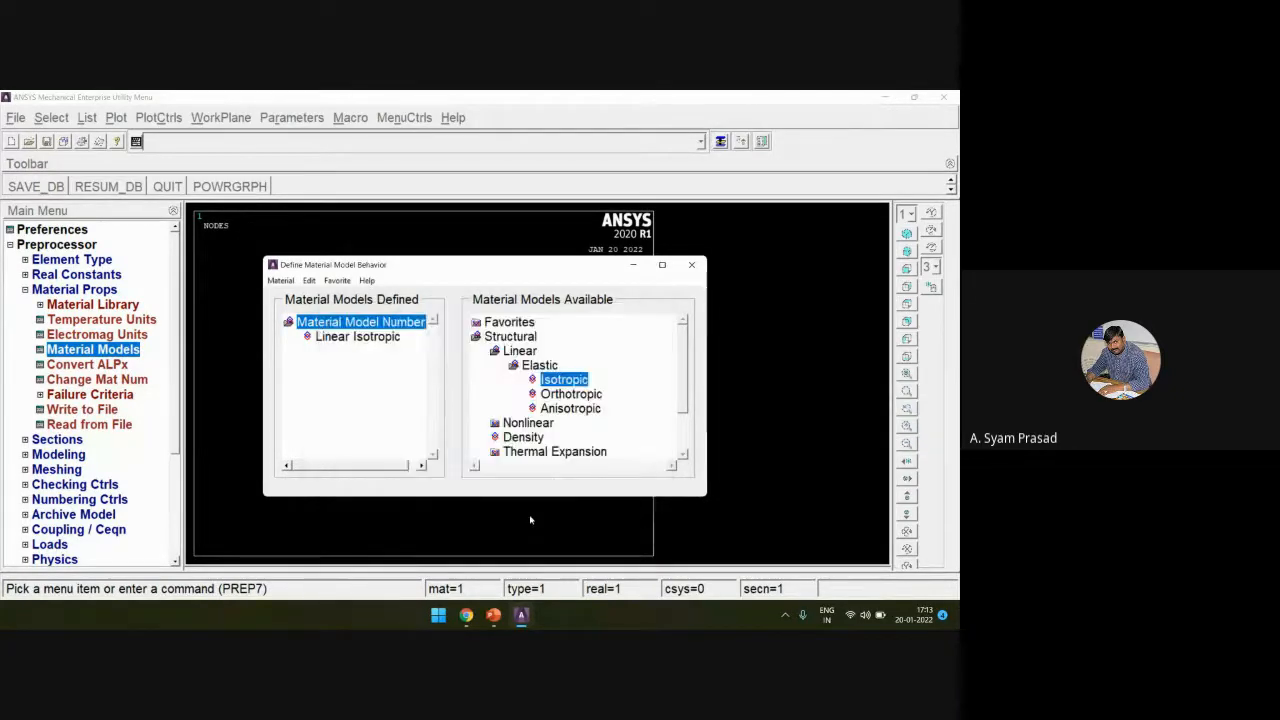
Step: Set the density of material number 1 to 7830 and close the material model definition
{"action": "double_click", "coordinate": [523, 438]}
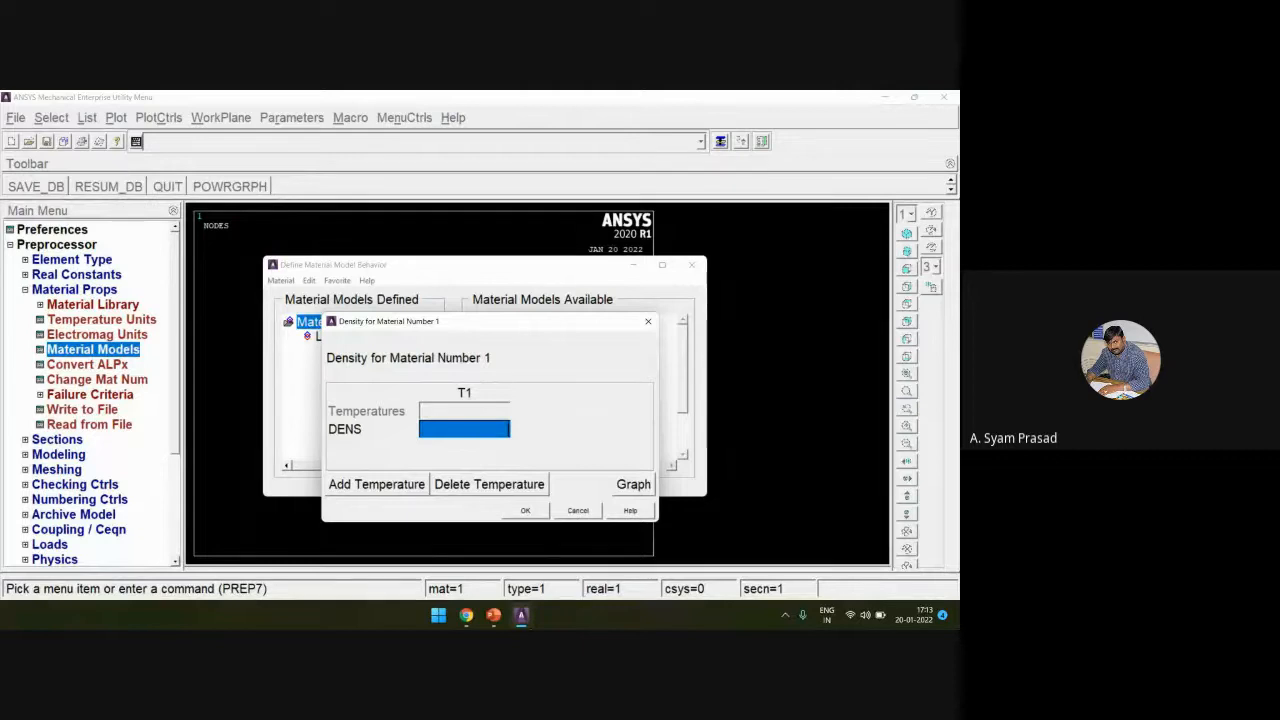
{"action": "left_click", "coordinate": [496, 617]}
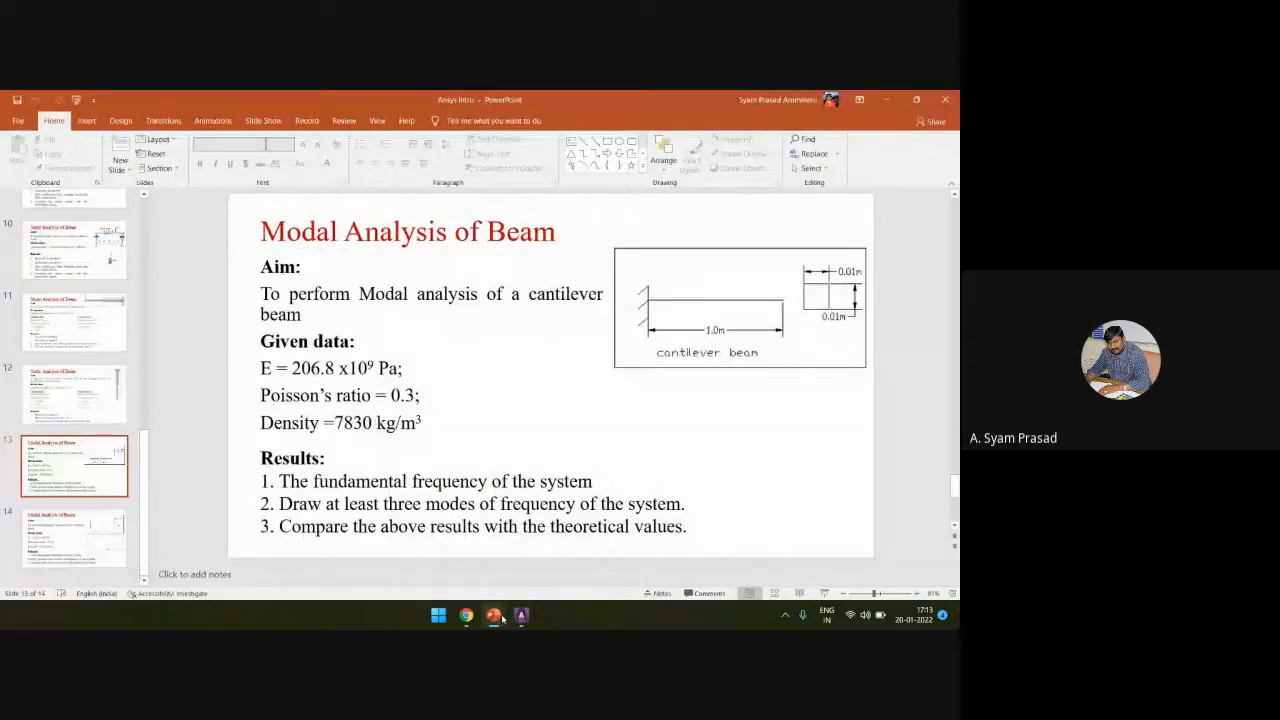
{"action": "left_click", "coordinate": [501, 617]}
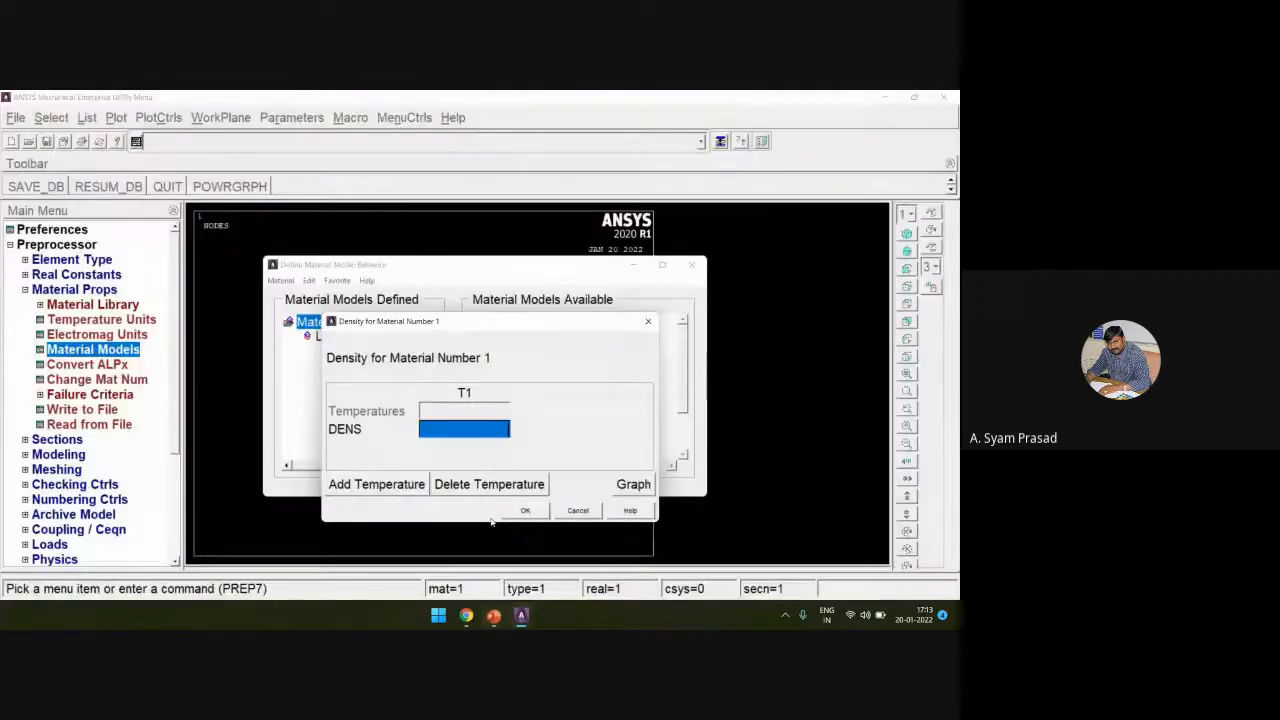
{"action": "type", "text": "7830"}
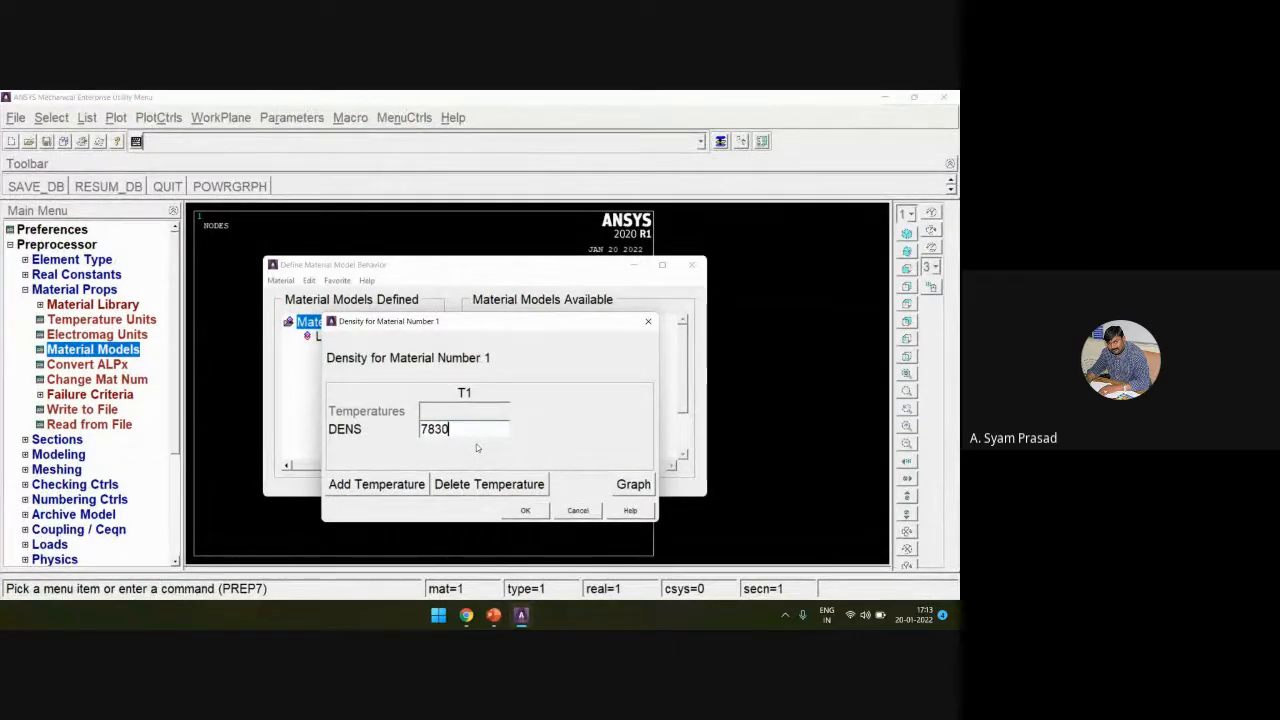
{"action": "left_click", "coordinate": [525, 511]}
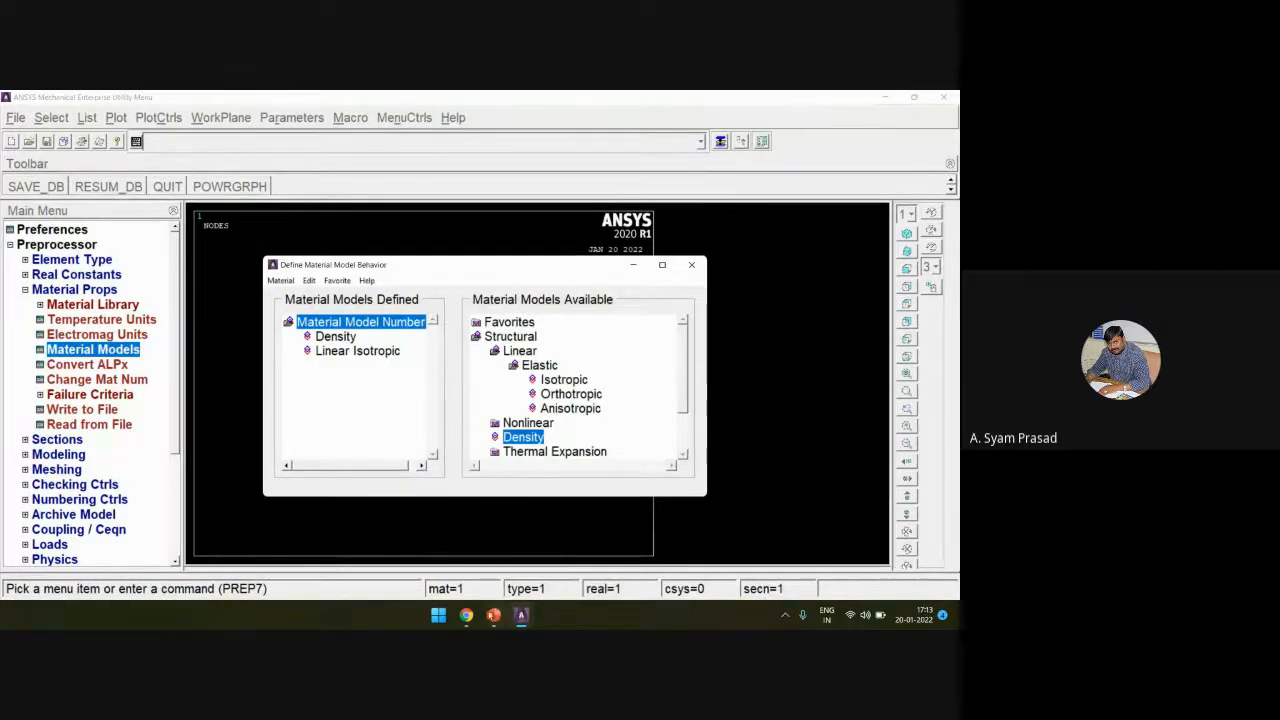
{"action": "left_click", "coordinate": [493, 616]}
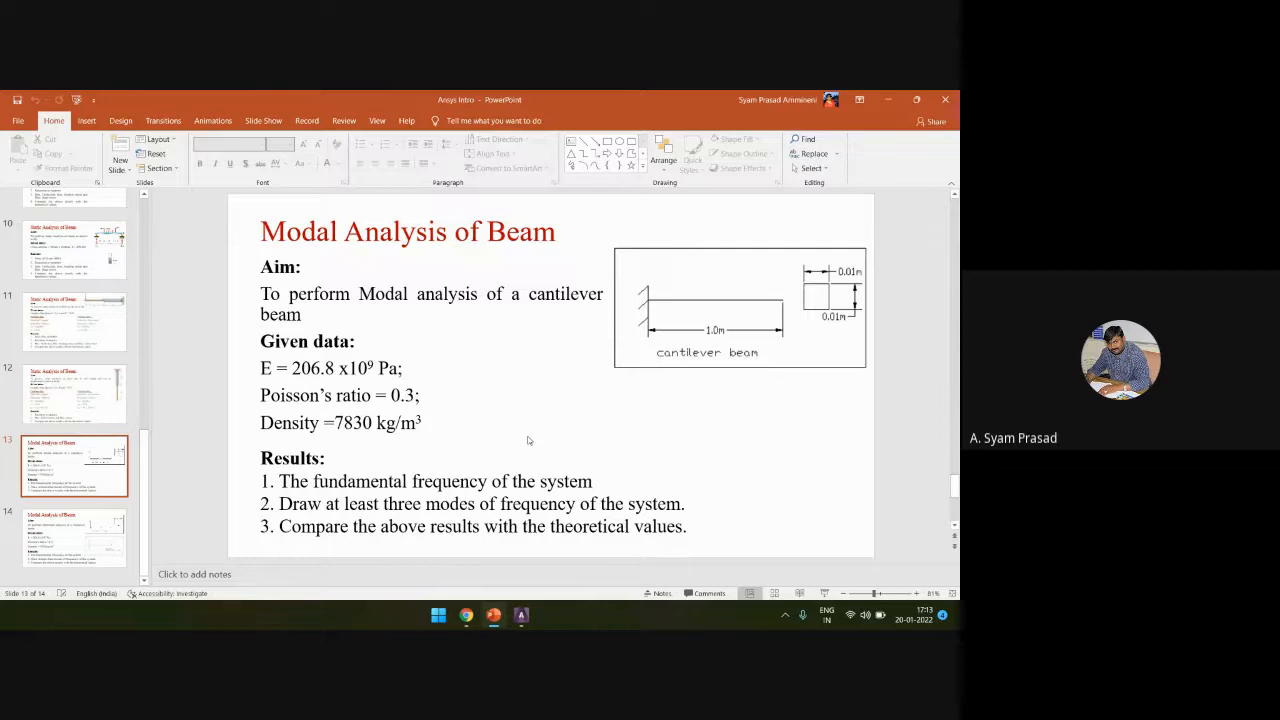
{"action": "left_click", "coordinate": [893, 100]}
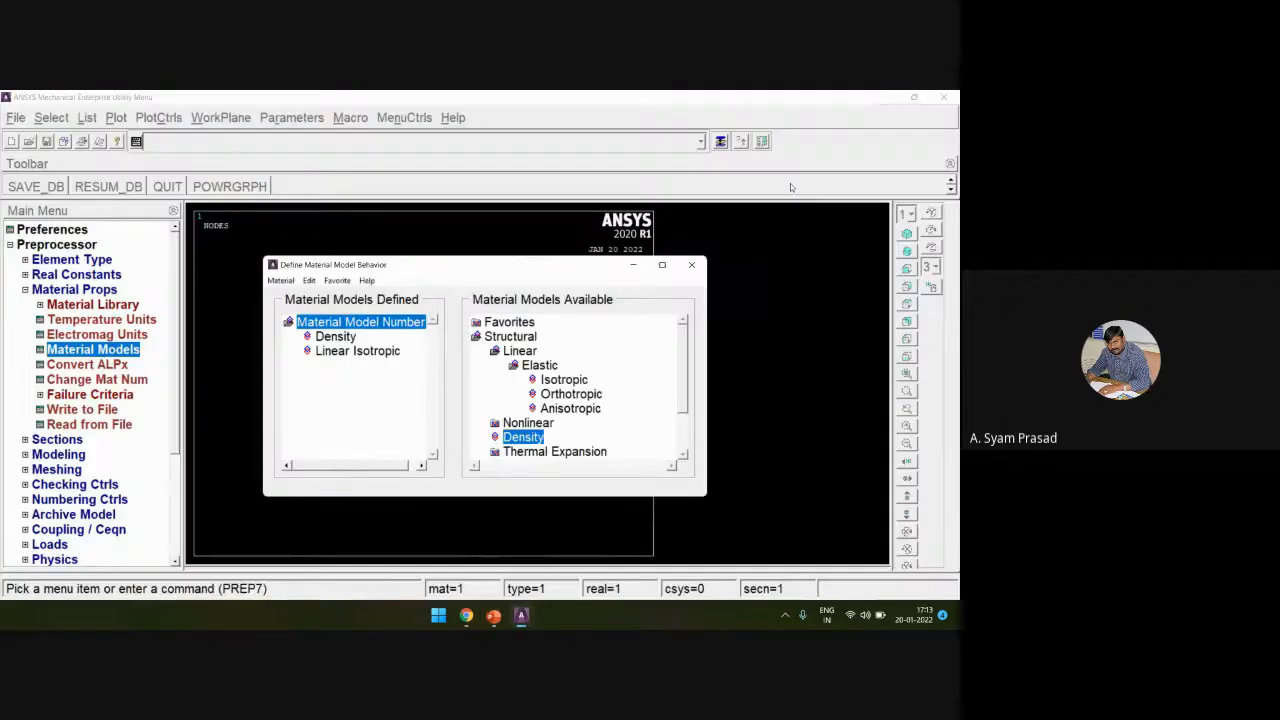
{"action": "left_click", "coordinate": [691, 265]}
{"action": "left_click", "coordinate": [52, 291]}
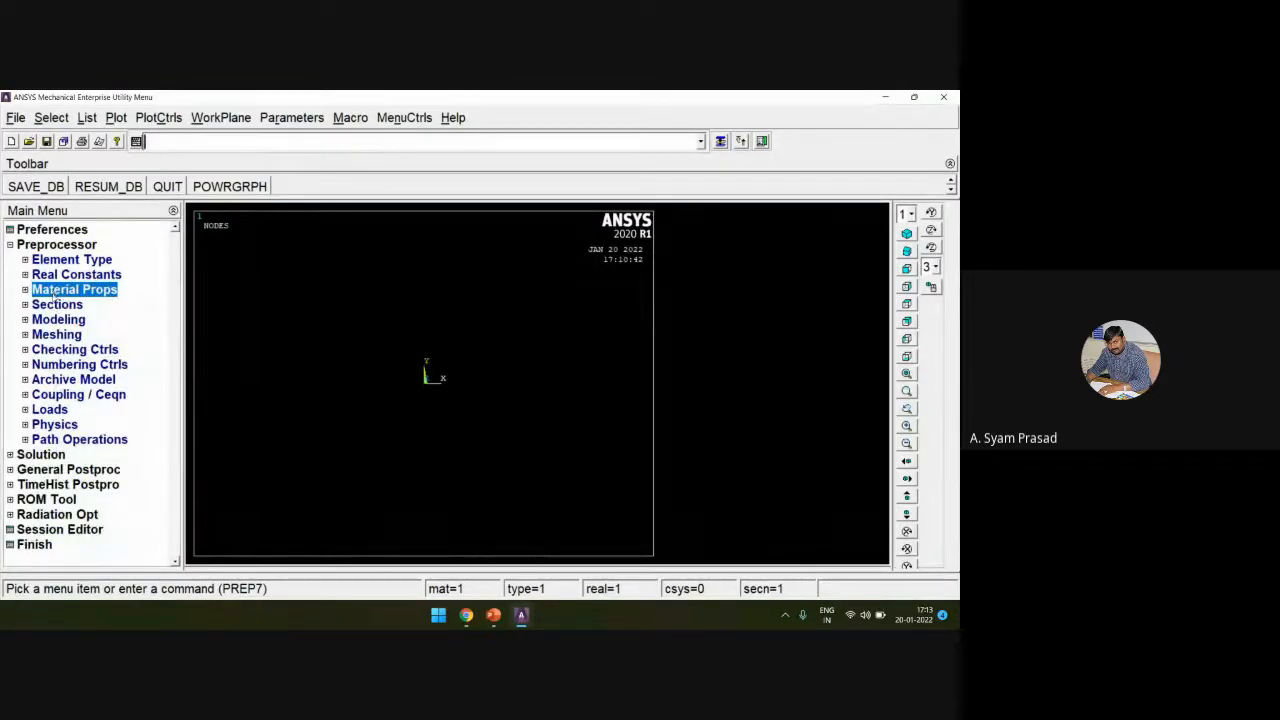
Step: Define a common beam section with ID 1 as a solid rectangle, 0.01 m wide and 0.01 m high
{"action": "left_click", "coordinate": [55, 305]}
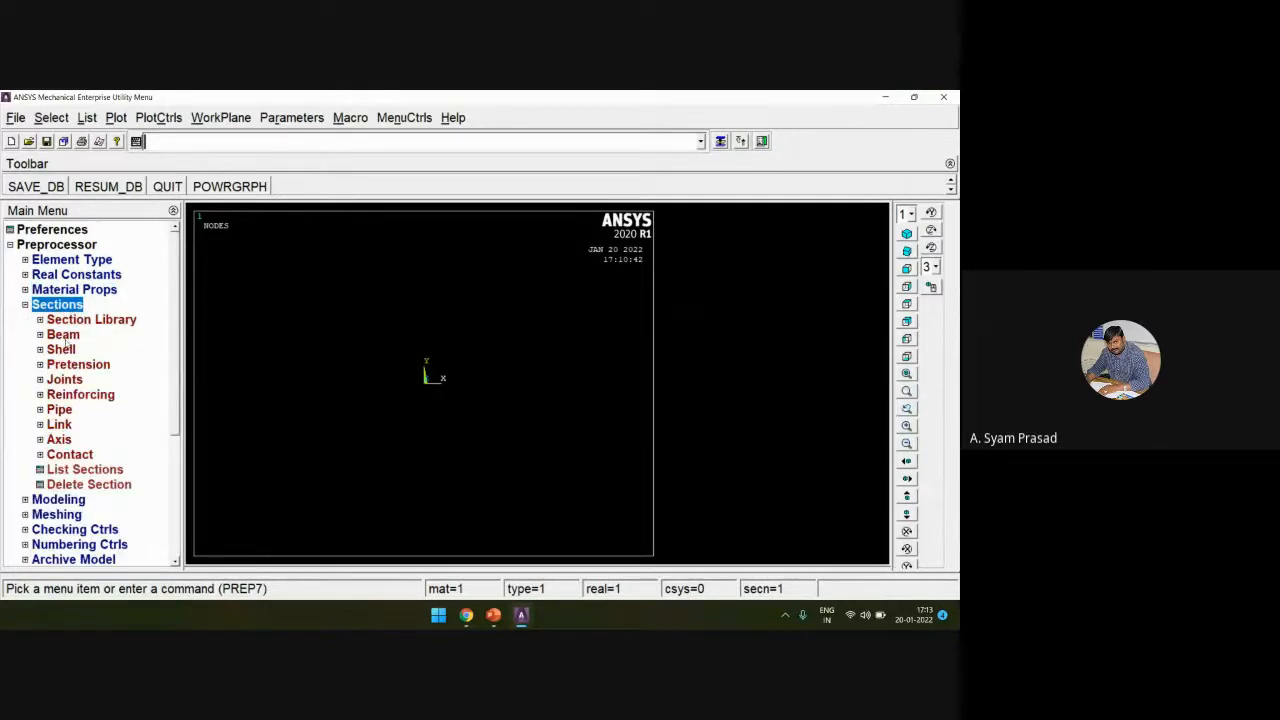
{"action": "left_click", "coordinate": [62, 334]}
{"action": "left_click", "coordinate": [75, 349]}
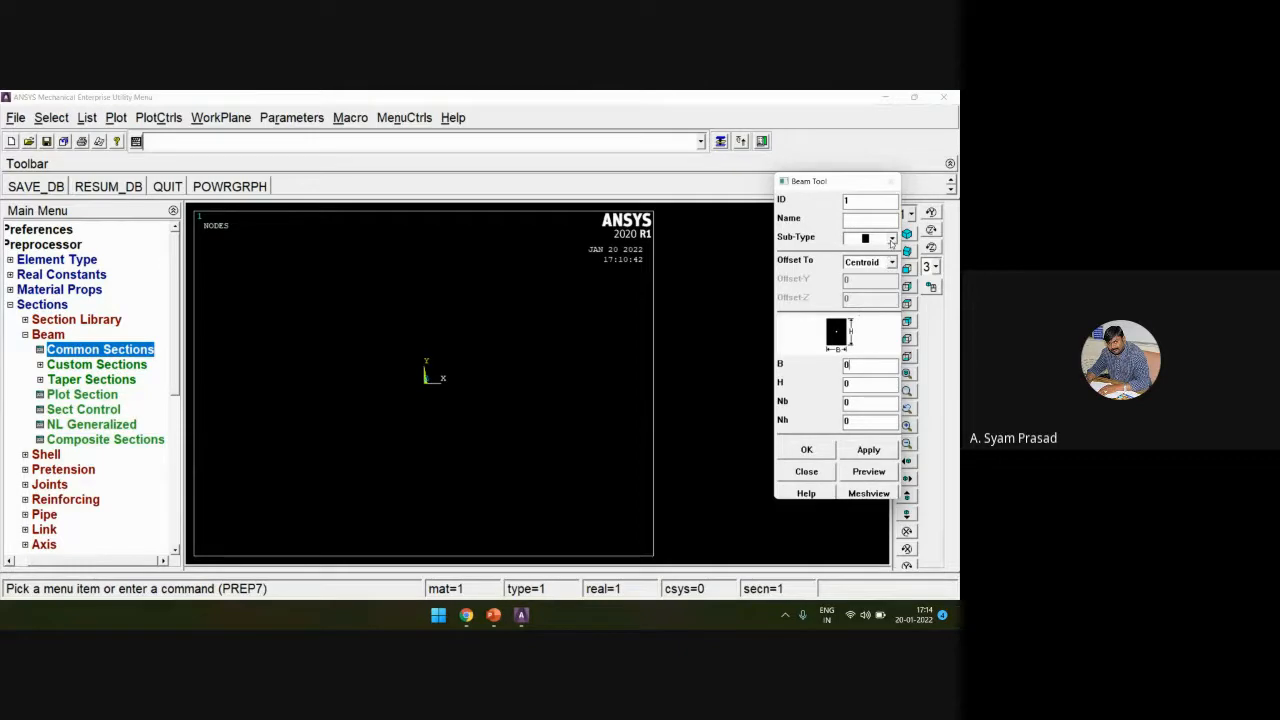
{"action": "left_click", "coordinate": [890, 239]}
{"action": "left_click", "coordinate": [872, 251]}
{"action": "left_click", "coordinate": [858, 364]}
{"action": "type", "text": "."}
{"action": "key", "text": "Tab"}
{"action": "left_click", "coordinate": [806, 449]}
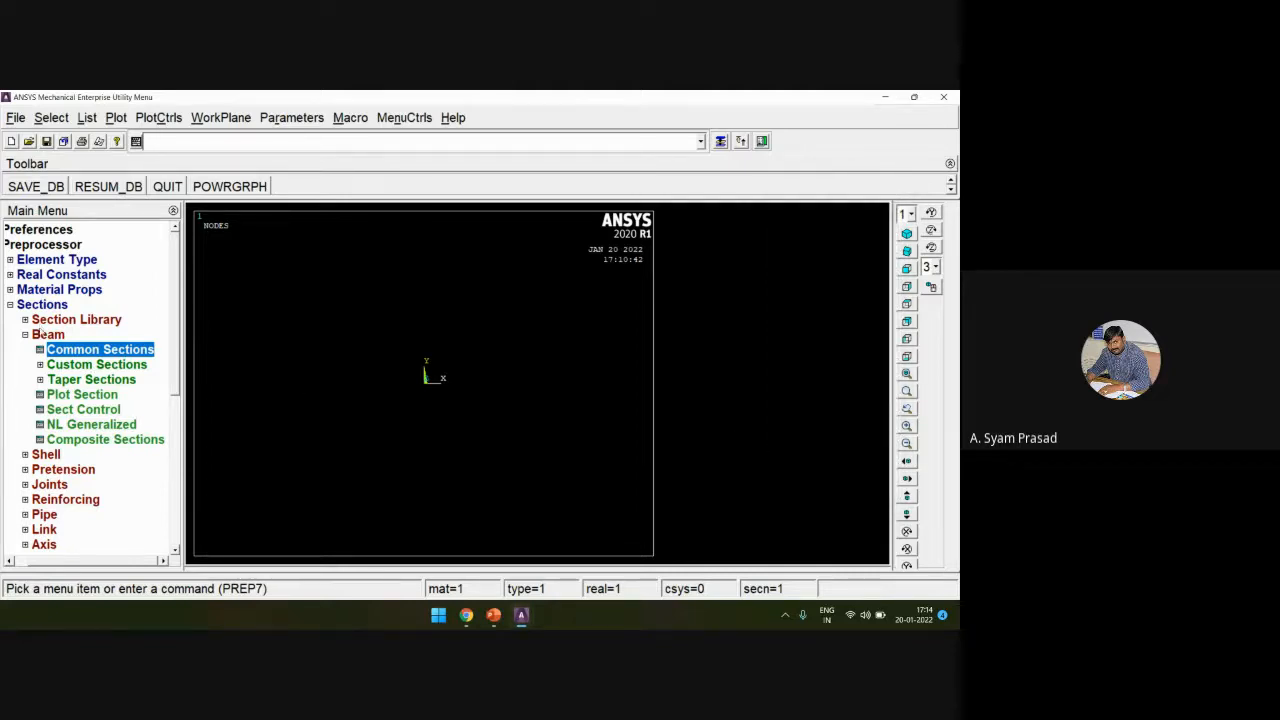
{"action": "left_click", "coordinate": [40, 304]}
Step: Create two keypoints in the active coordinate system, one at the origin and one at X = 1
{"action": "left_click", "coordinate": [58, 319]}
{"action": "left_click", "coordinate": [66, 334]}
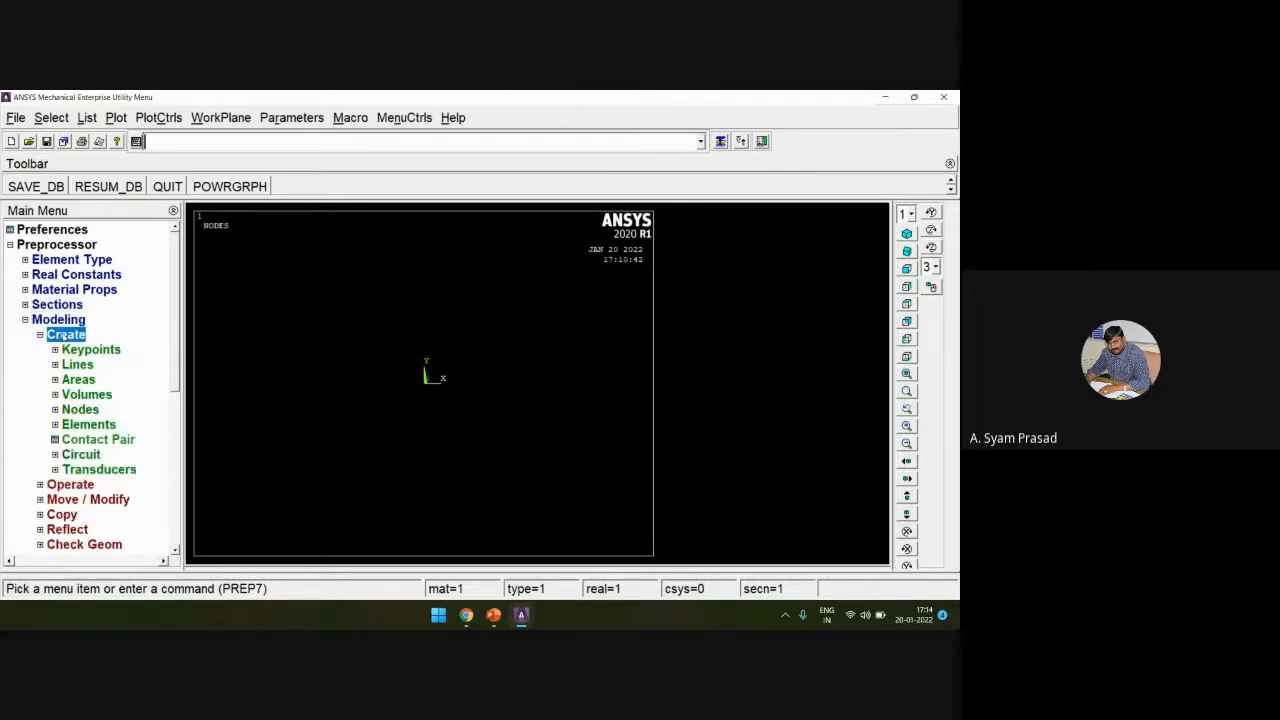
{"action": "left_click", "coordinate": [90, 349]}
{"action": "left_click", "coordinate": [93, 379]}
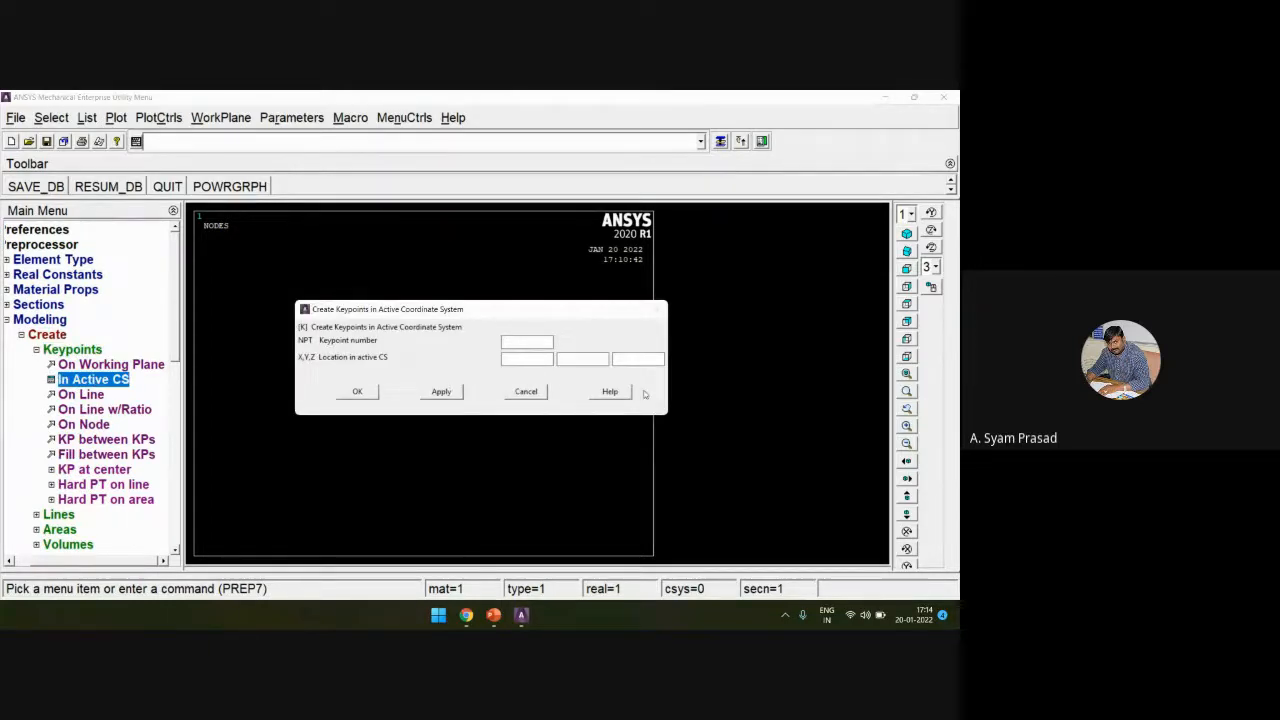
{"action": "left_click", "coordinate": [520, 362]}
{"action": "left_click", "coordinate": [443, 392]}
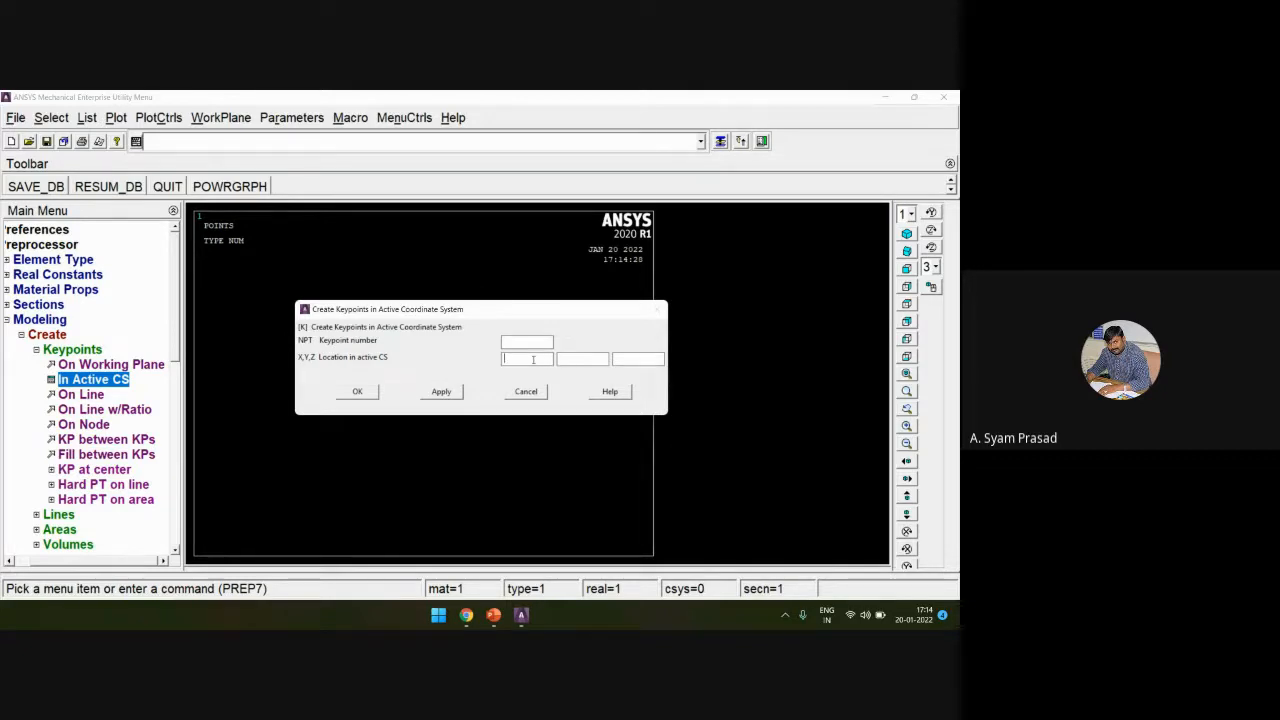
{"action": "type", "text": "1"}
{"action": "left_click", "coordinate": [359, 393]}
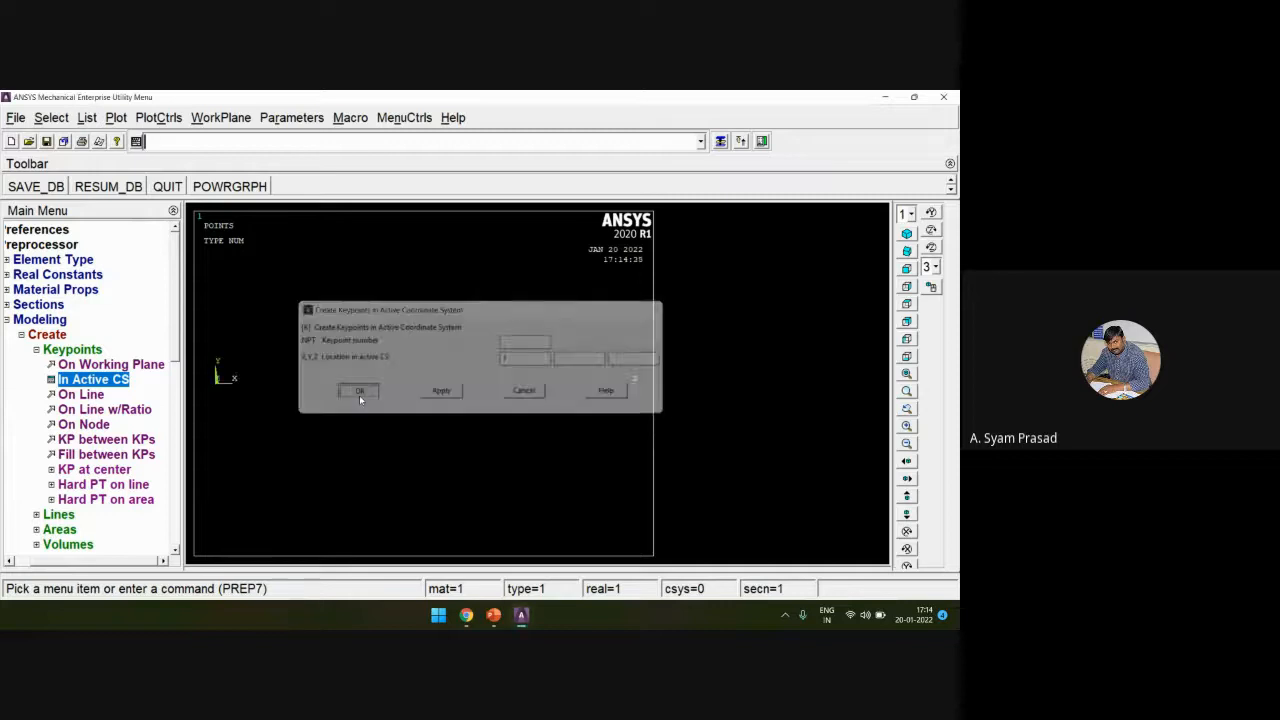
{"action": "left_click", "coordinate": [72, 349]}
{"action": "left_click", "coordinate": [66, 334]}
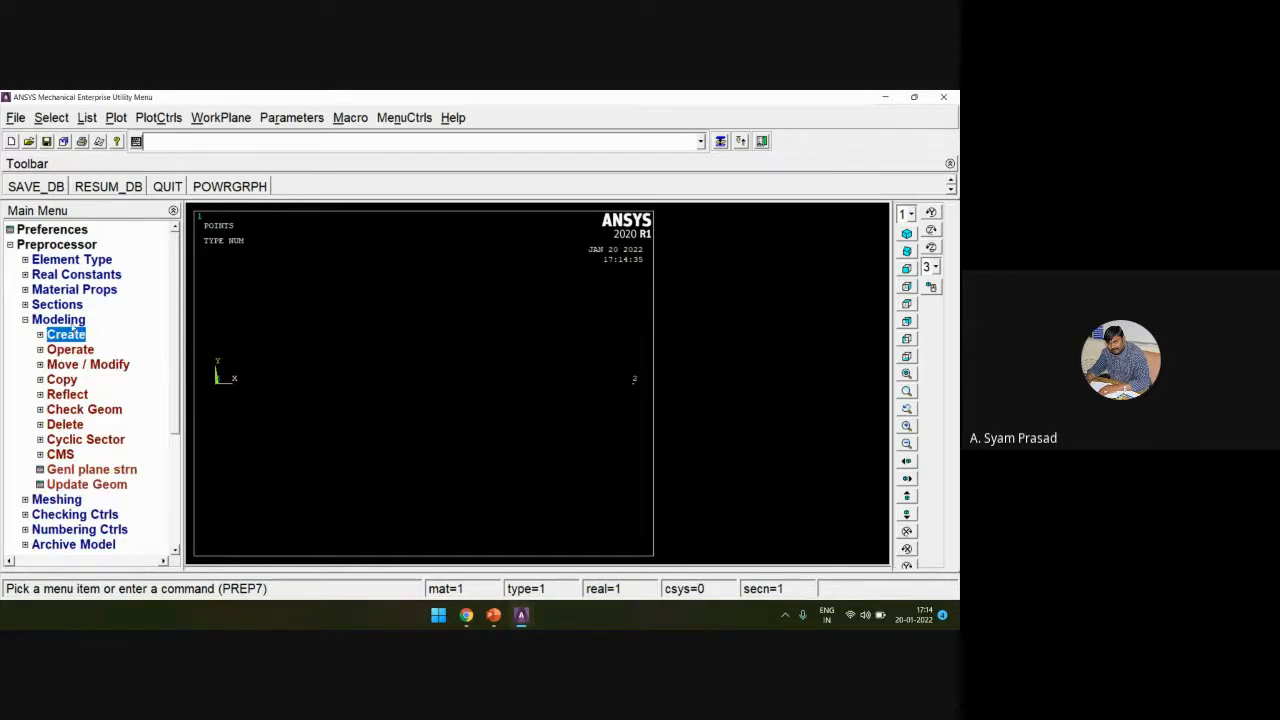
Step: Create a straight line between keypoints 1 and 2 and save the model database
{"action": "left_click", "coordinate": [66, 336]}
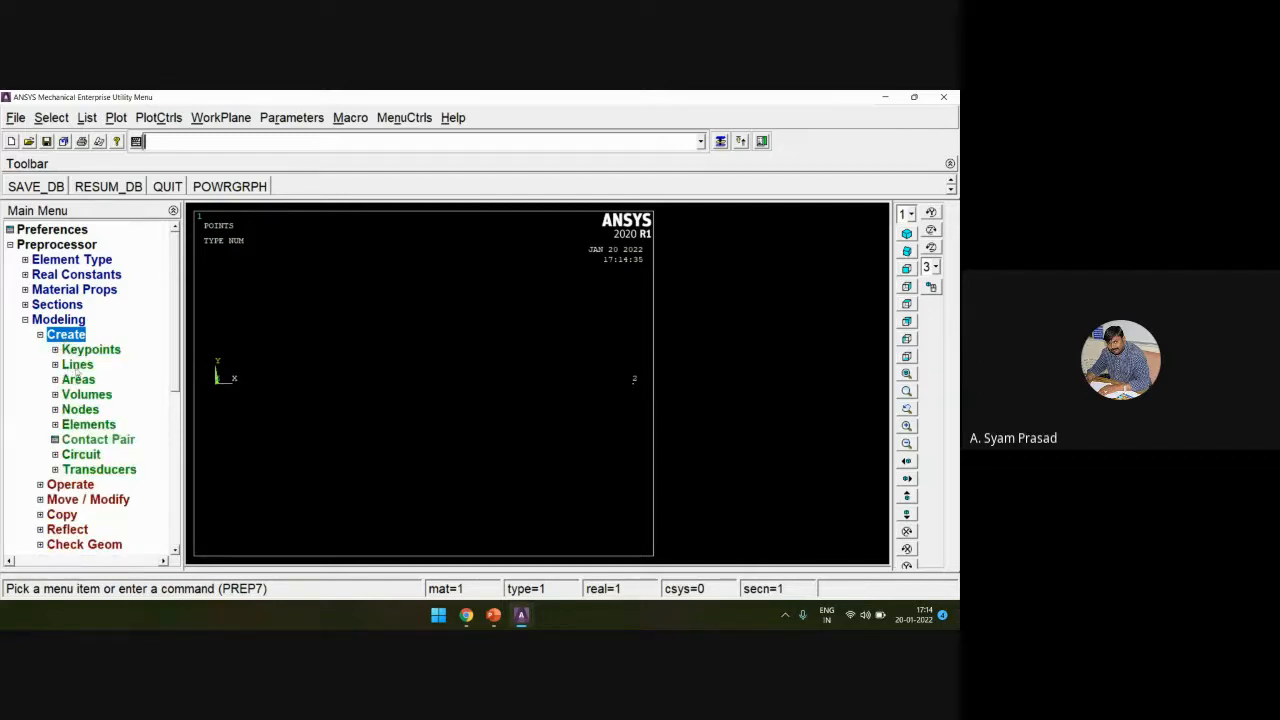
{"action": "left_click", "coordinate": [78, 365]}
{"action": "left_click", "coordinate": [86, 381]}
{"action": "left_click", "coordinate": [92, 394]}
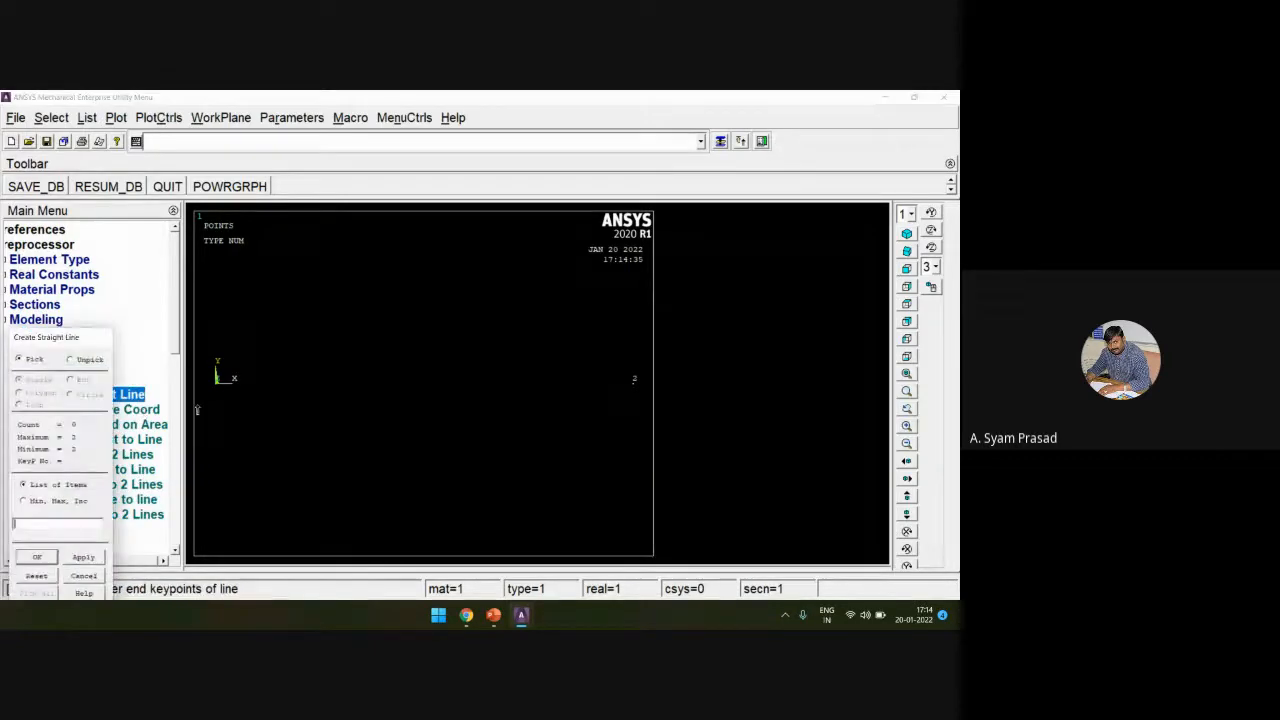
{"action": "left_click", "coordinate": [217, 378]}
{"action": "left_click", "coordinate": [641, 399]}
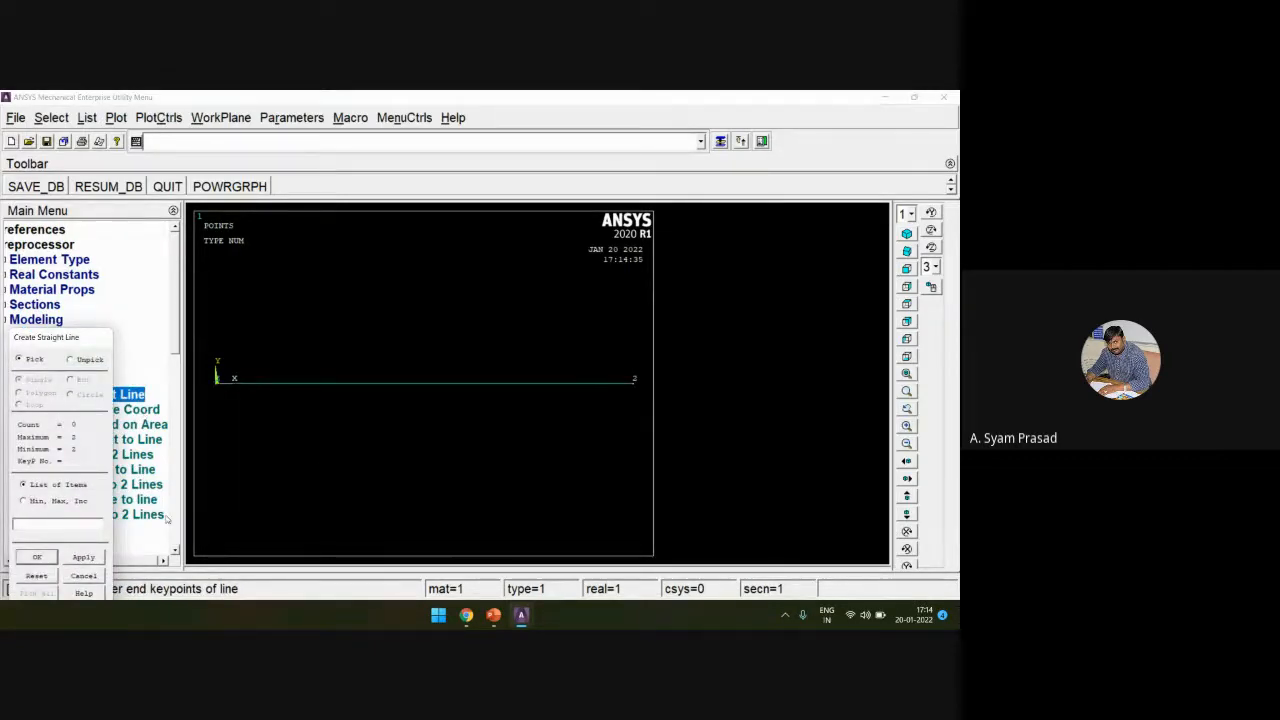
{"action": "left_click", "coordinate": [55, 556]}
{"action": "left_click", "coordinate": [55, 366]}
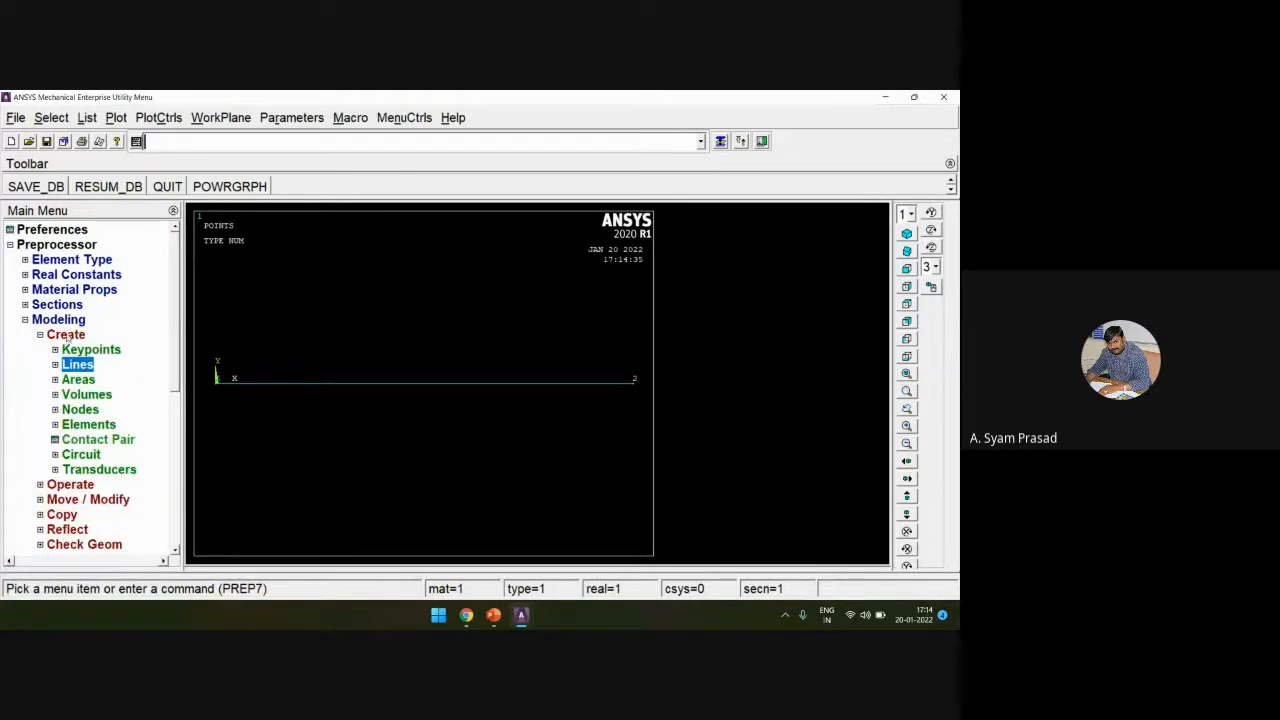
{"action": "left_click", "coordinate": [66, 335]}
{"action": "left_click", "coordinate": [66, 320]}
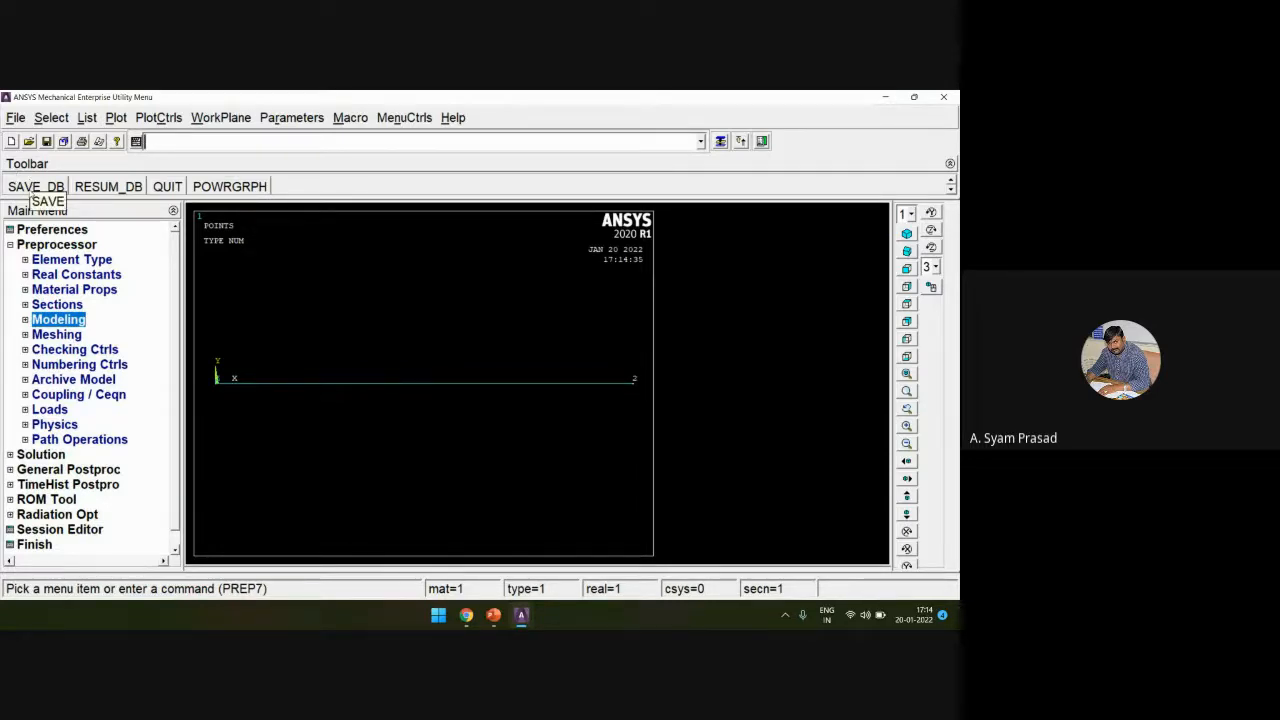
{"action": "left_click", "coordinate": [31, 192]}
Step: Set the number of element divisions on the beam line to 100 with the MeshTool
{"action": "left_click", "coordinate": [56, 334]}
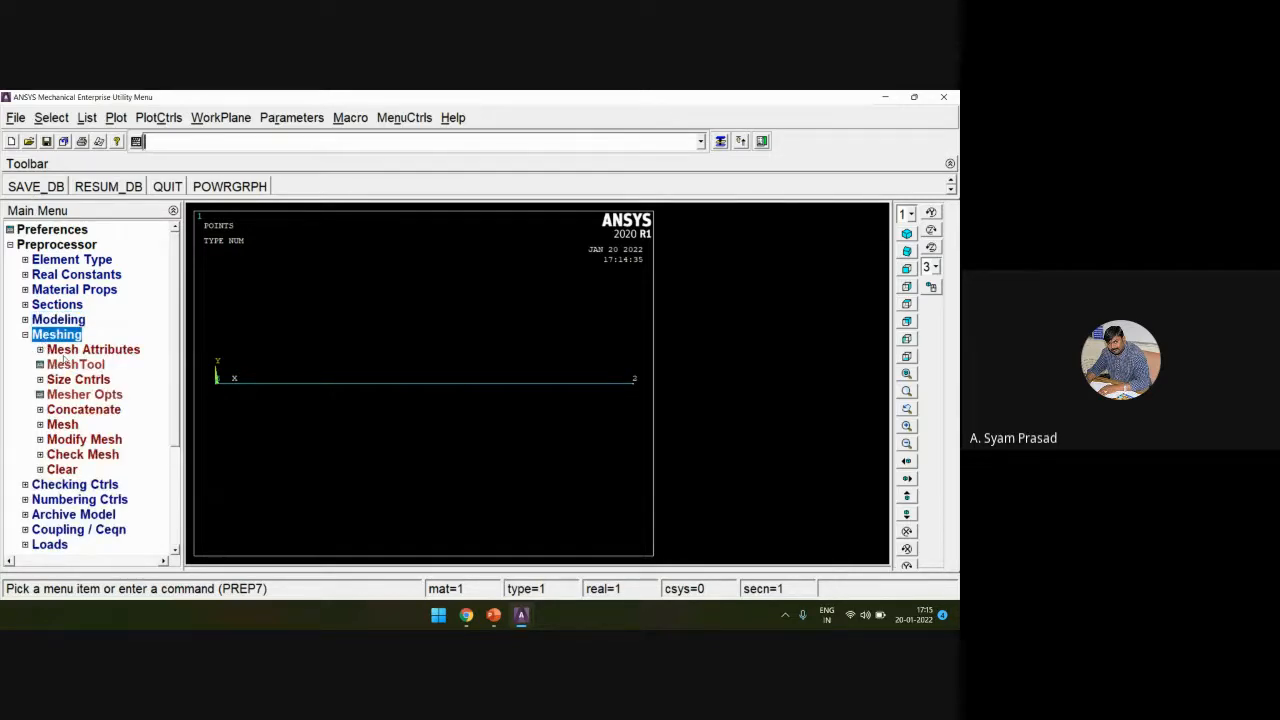
{"action": "left_click", "coordinate": [70, 364]}
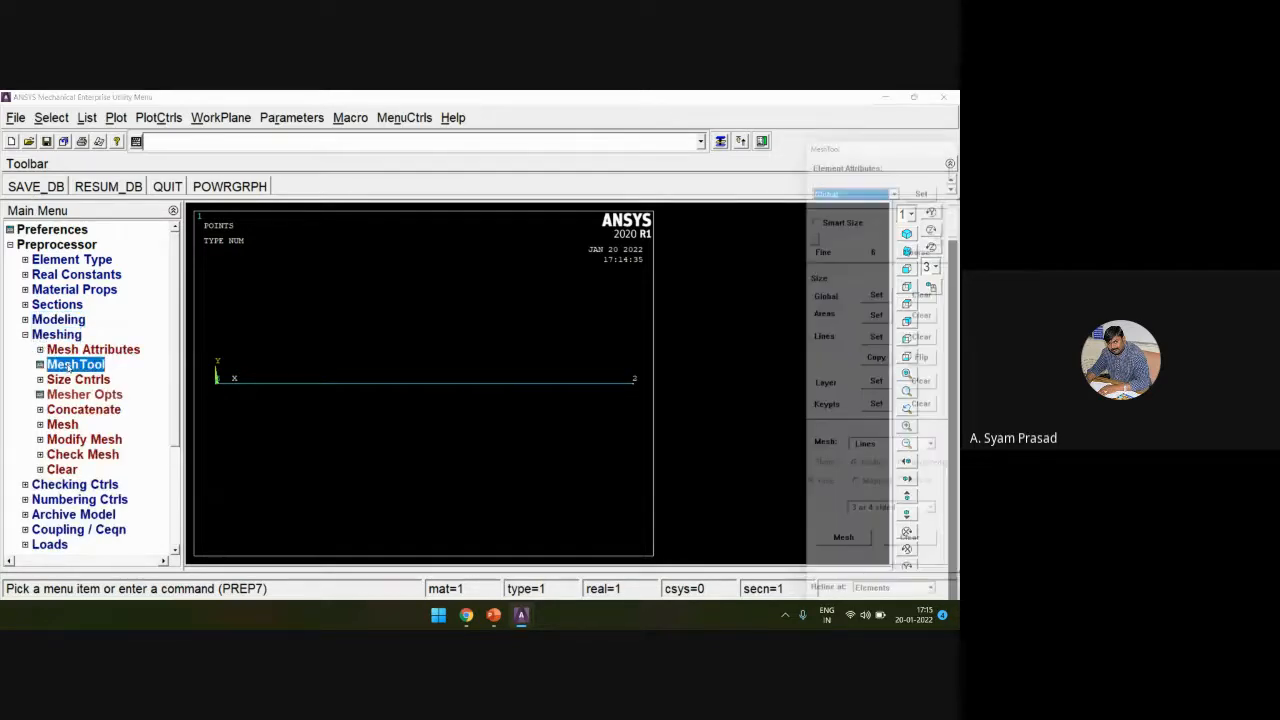
{"action": "left_click", "coordinate": [881, 337]}
{"action": "left_click", "coordinate": [426, 383]}
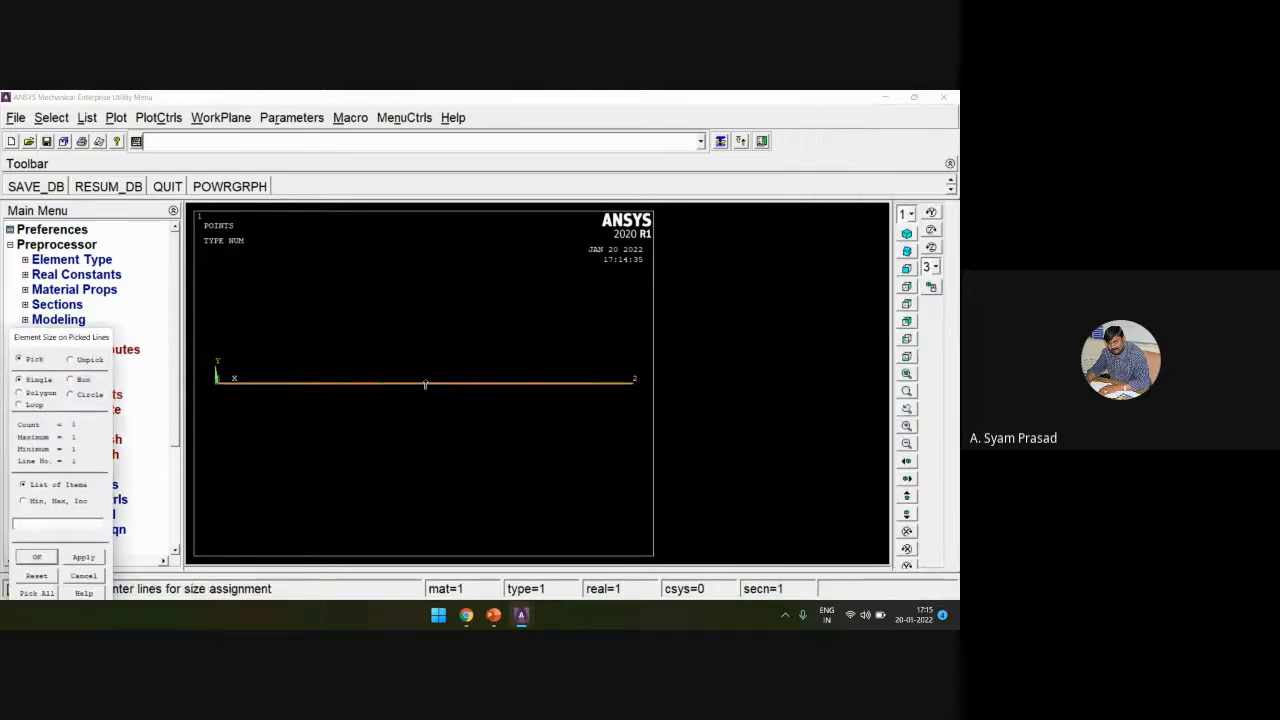
{"action": "left_click", "coordinate": [40, 559]}
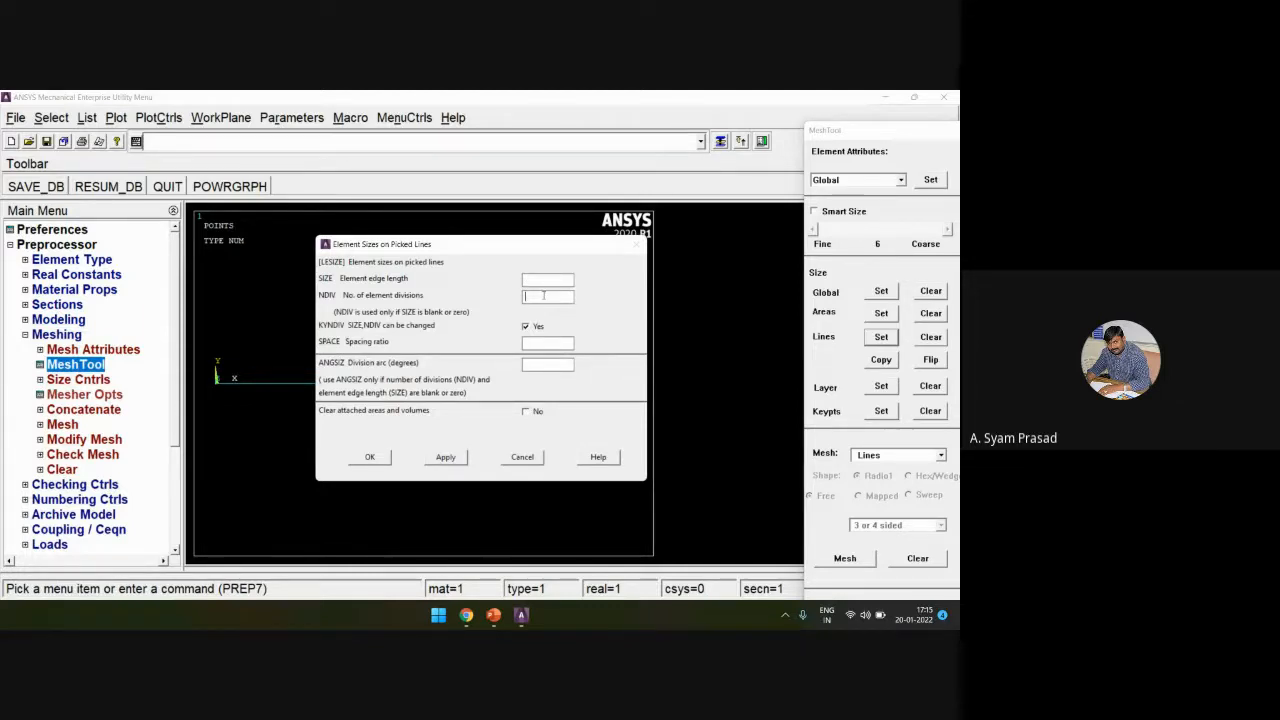
{"action": "left_click", "coordinate": [544, 295]}
{"action": "type", "text": "100"}
{"action": "left_click", "coordinate": [369, 457]}
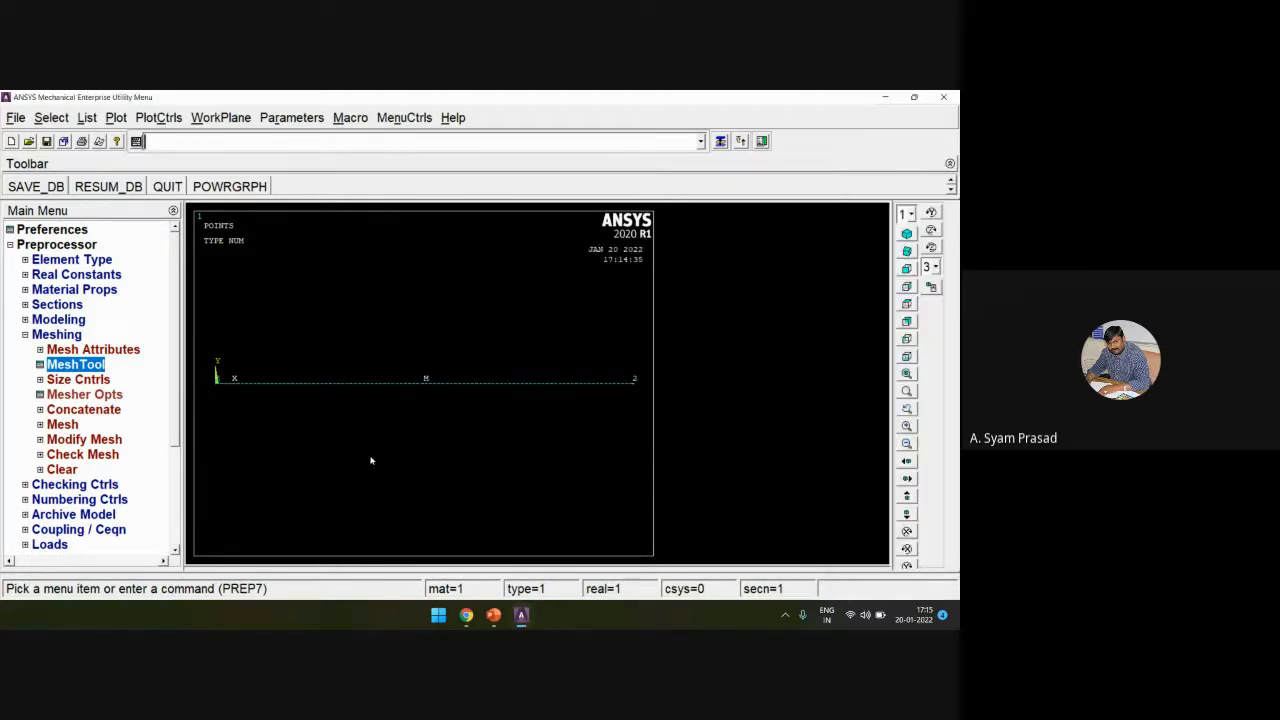
Step: Mesh the beam line with the MeshTool
{"action": "left_click", "coordinate": [740, 141]}
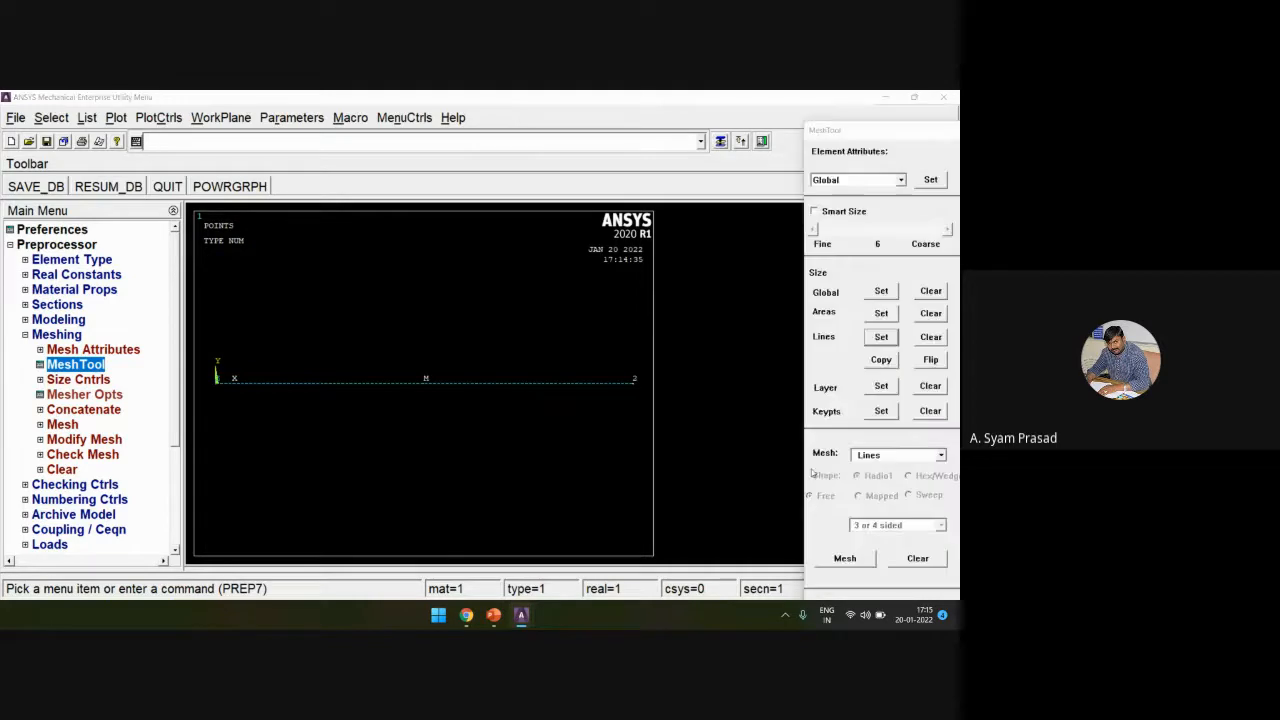
{"action": "left_click", "coordinate": [846, 556]}
{"action": "left_click", "coordinate": [430, 385]}
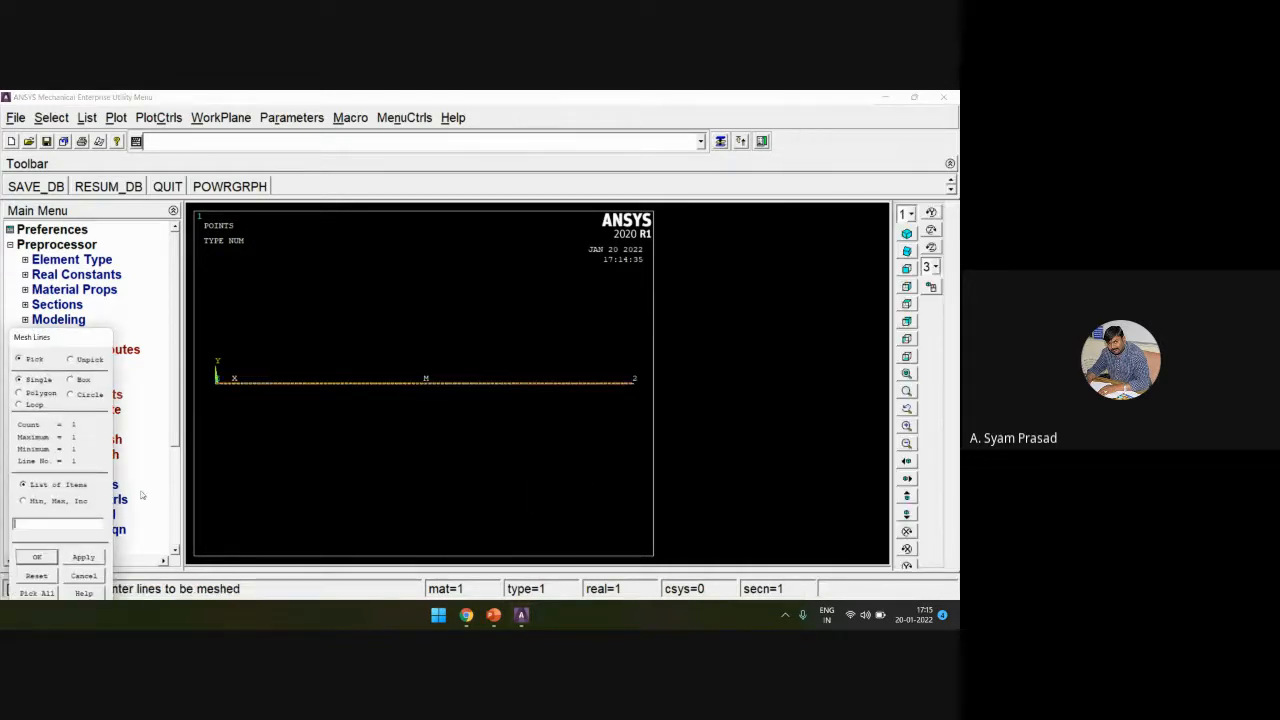
{"action": "left_click", "coordinate": [36, 552]}
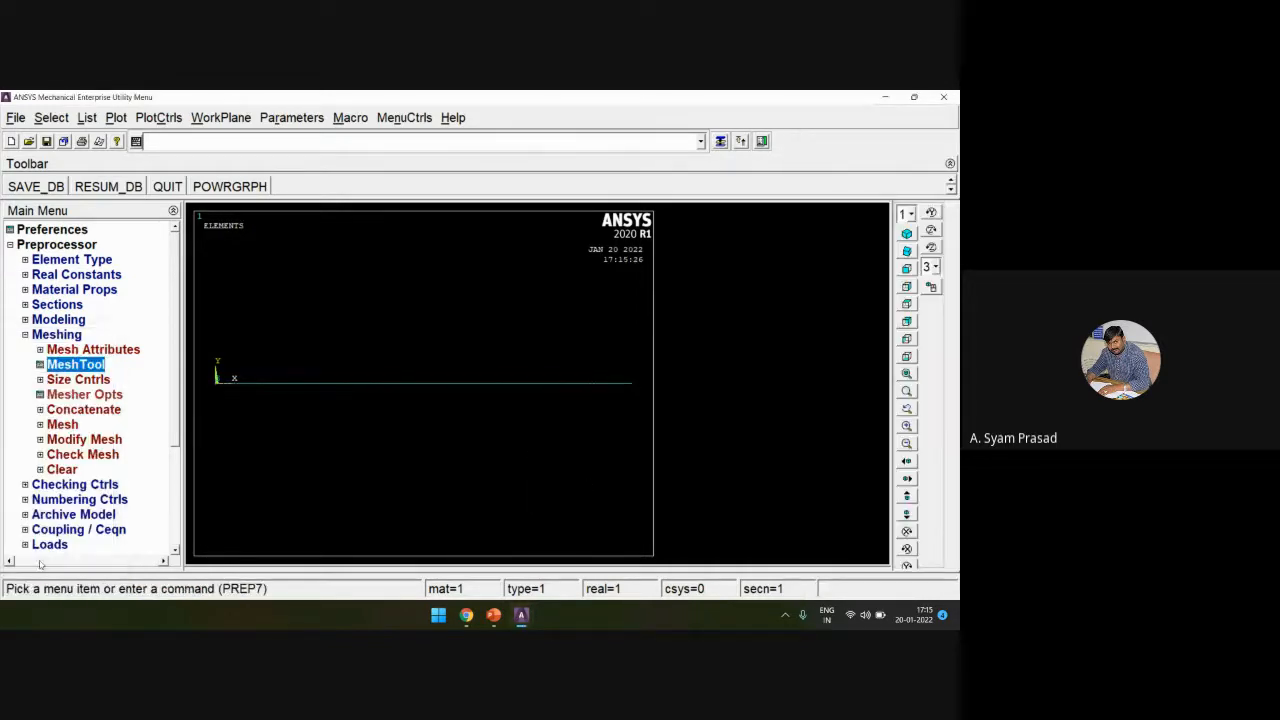
{"action": "left_click", "coordinate": [45, 337]}
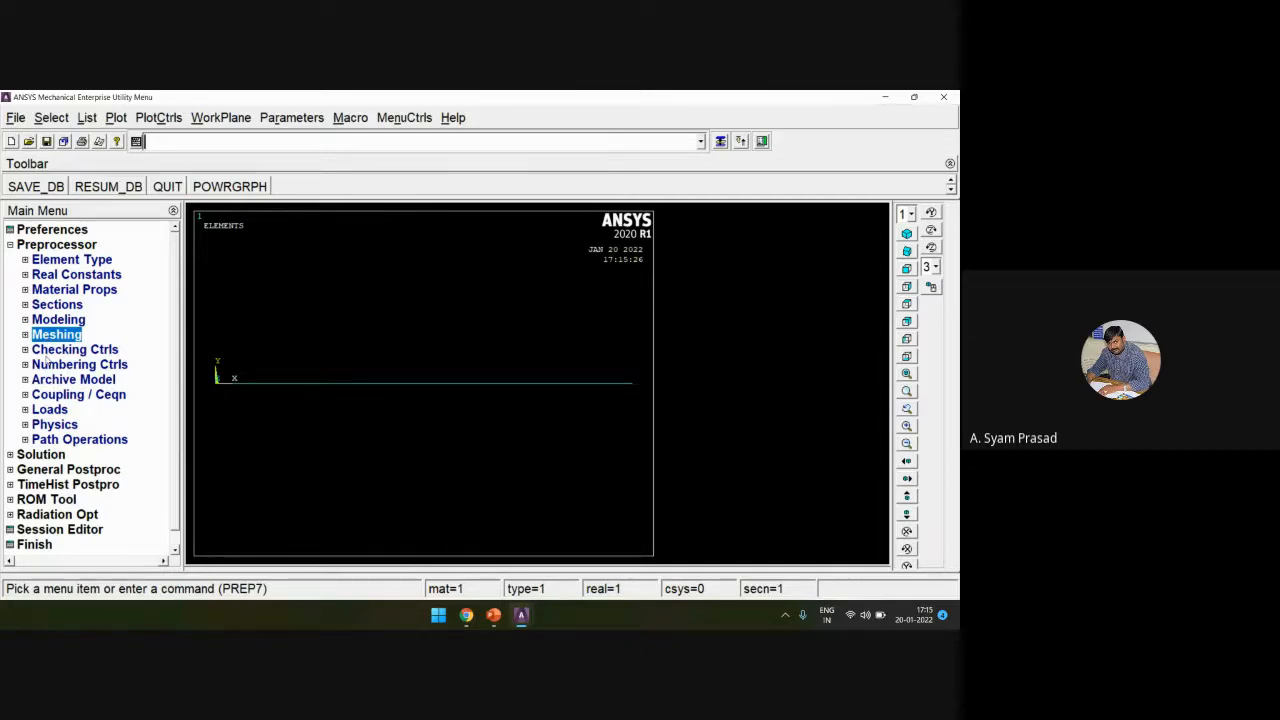
Step: Leave preprocessing and set the new analysis type to Modal in the solution phase
{"action": "left_click", "coordinate": [45, 245]}
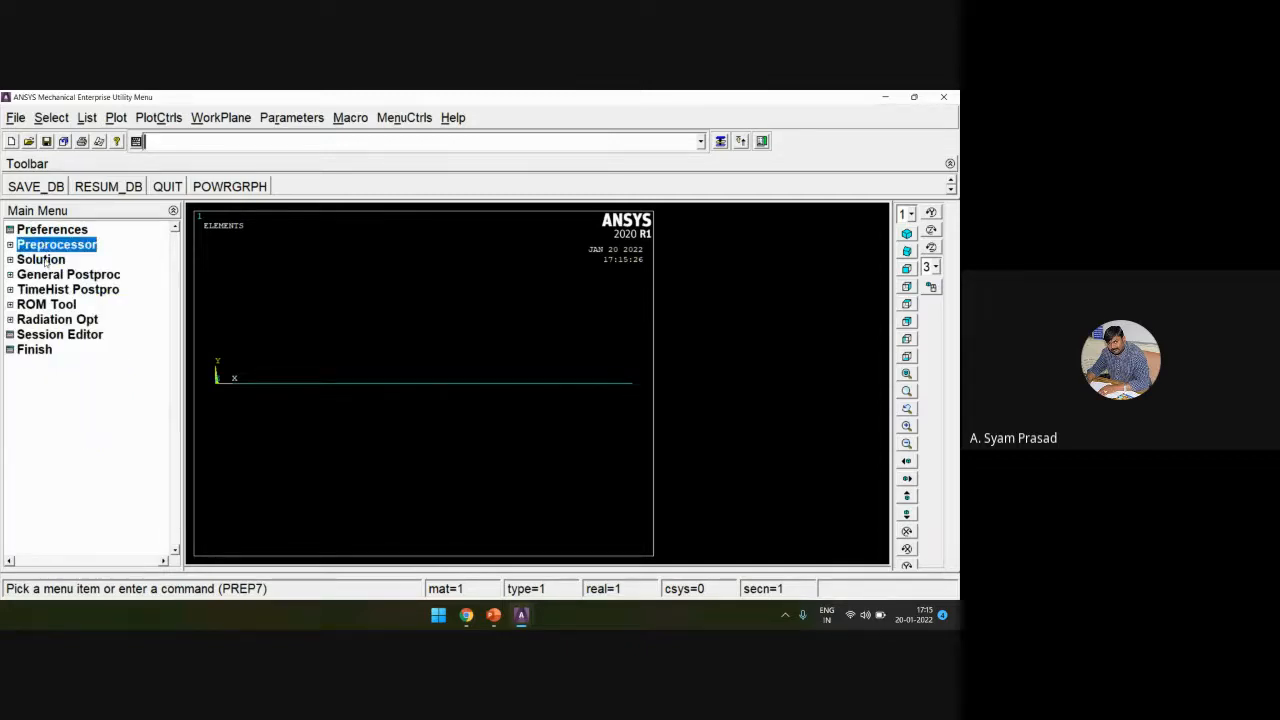
{"action": "left_click", "coordinate": [46, 260]}
{"action": "left_click", "coordinate": [59, 276]}
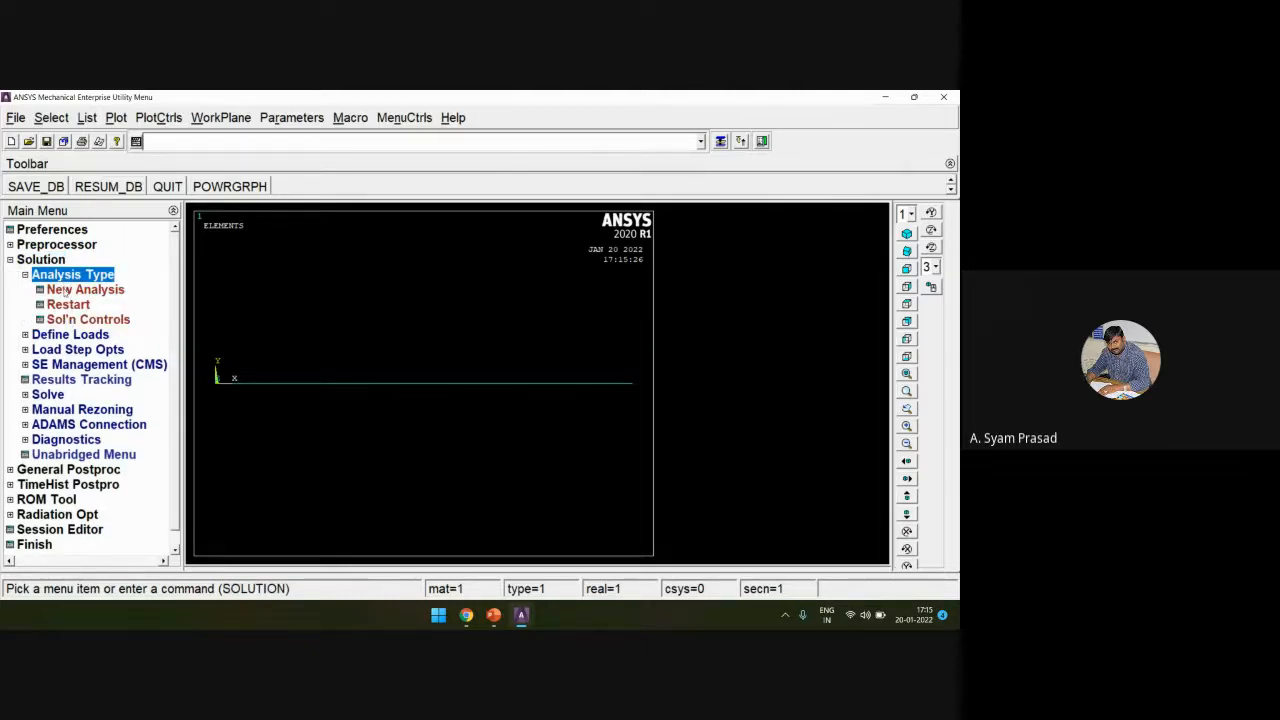
{"action": "left_click", "coordinate": [66, 290]}
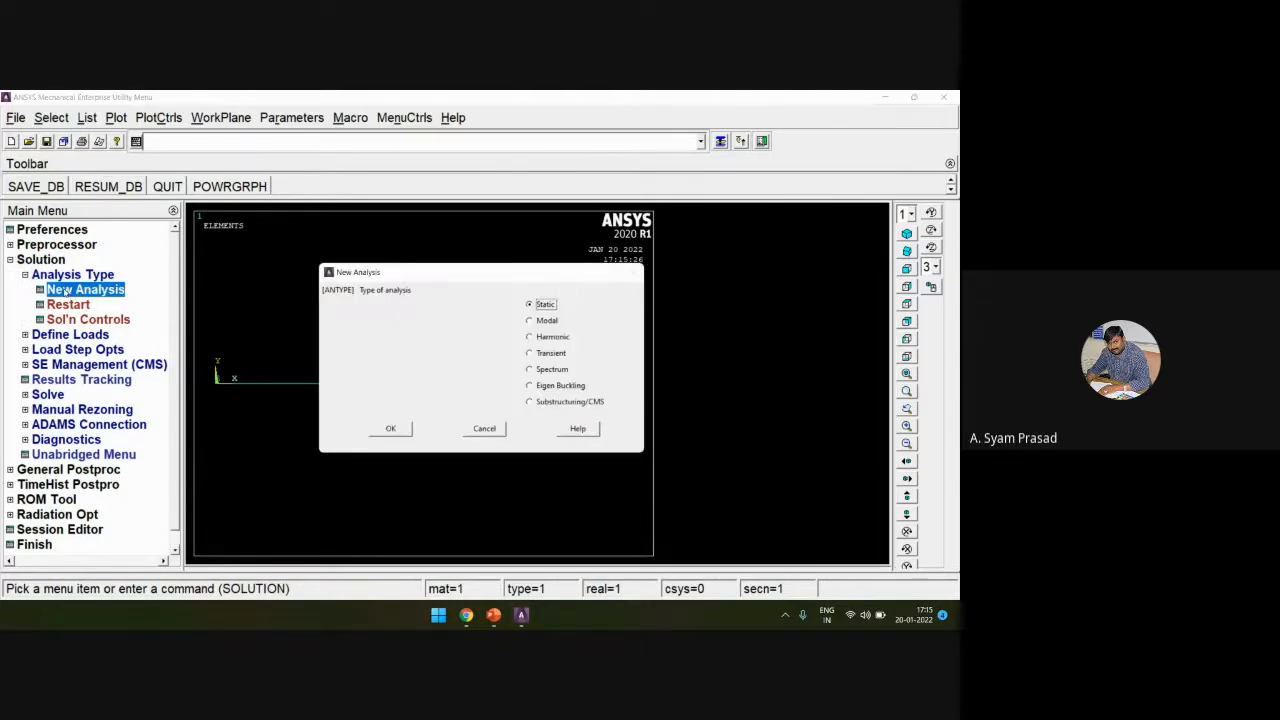
{"action": "left_click", "coordinate": [540, 322]}
{"action": "left_click", "coordinate": [391, 429]}
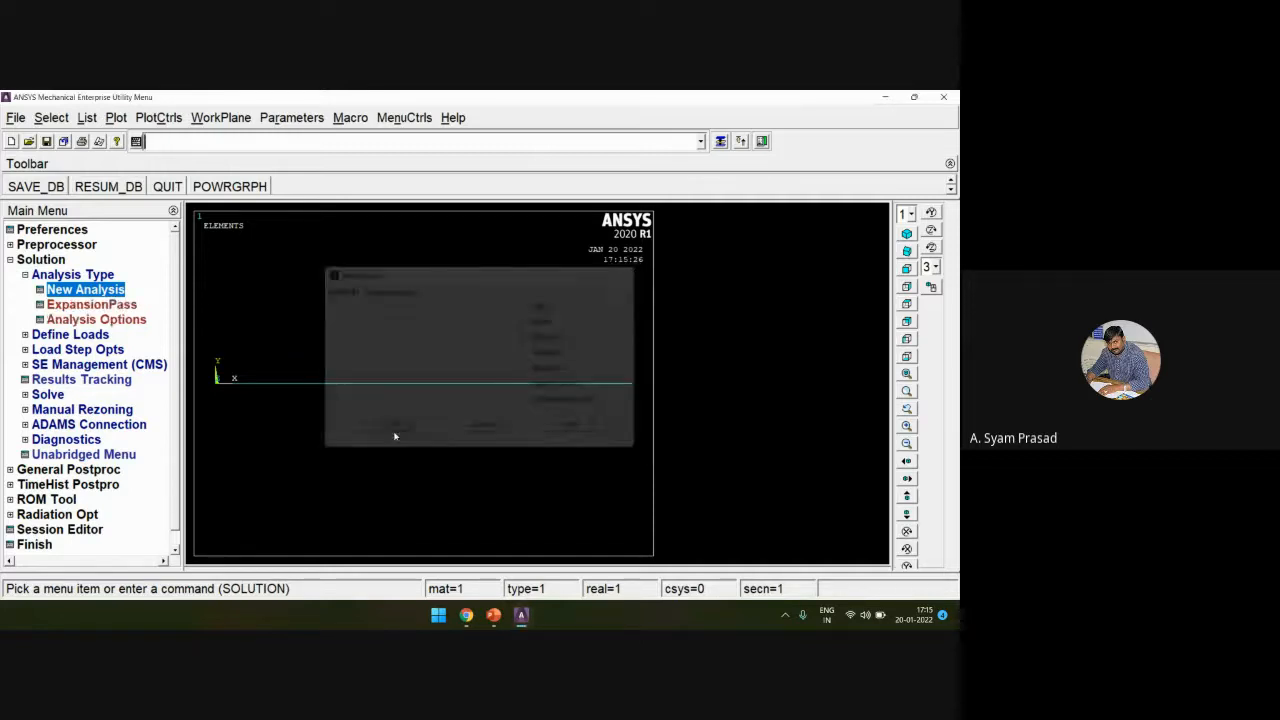
Step: Set the modal analysis options to Block Lanczos extraction with 10 modes to extract and 10 modes to expand
{"action": "left_click", "coordinate": [86, 320]}
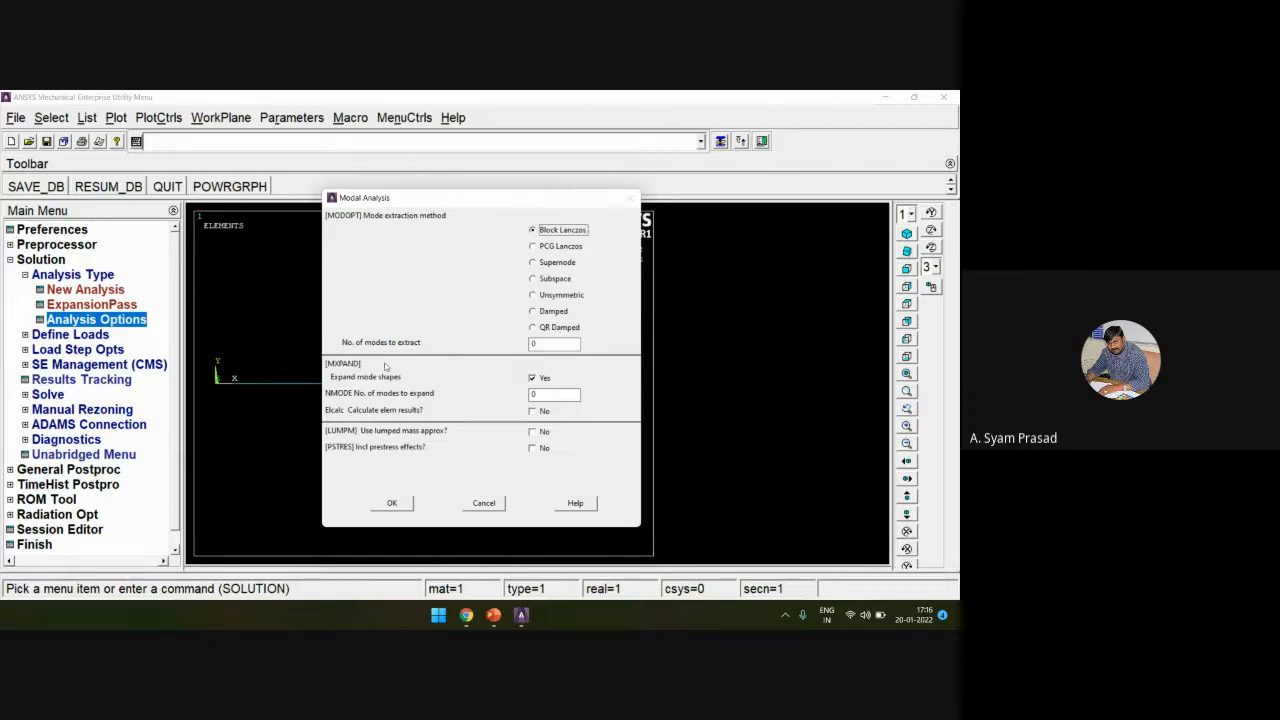
{"action": "double_click", "coordinate": [548, 345]}
{"action": "type", "text": "5"}
{"action": "left_click_drag", "start_coordinate": [565, 347], "coordinate": [456, 347]}
{"action": "type", "text": "10"}
{"action": "left_click_drag", "start_coordinate": [550, 397], "coordinate": [466, 406]}
{"action": "type", "text": "10"}
{"action": "left_click", "coordinate": [401, 506]}
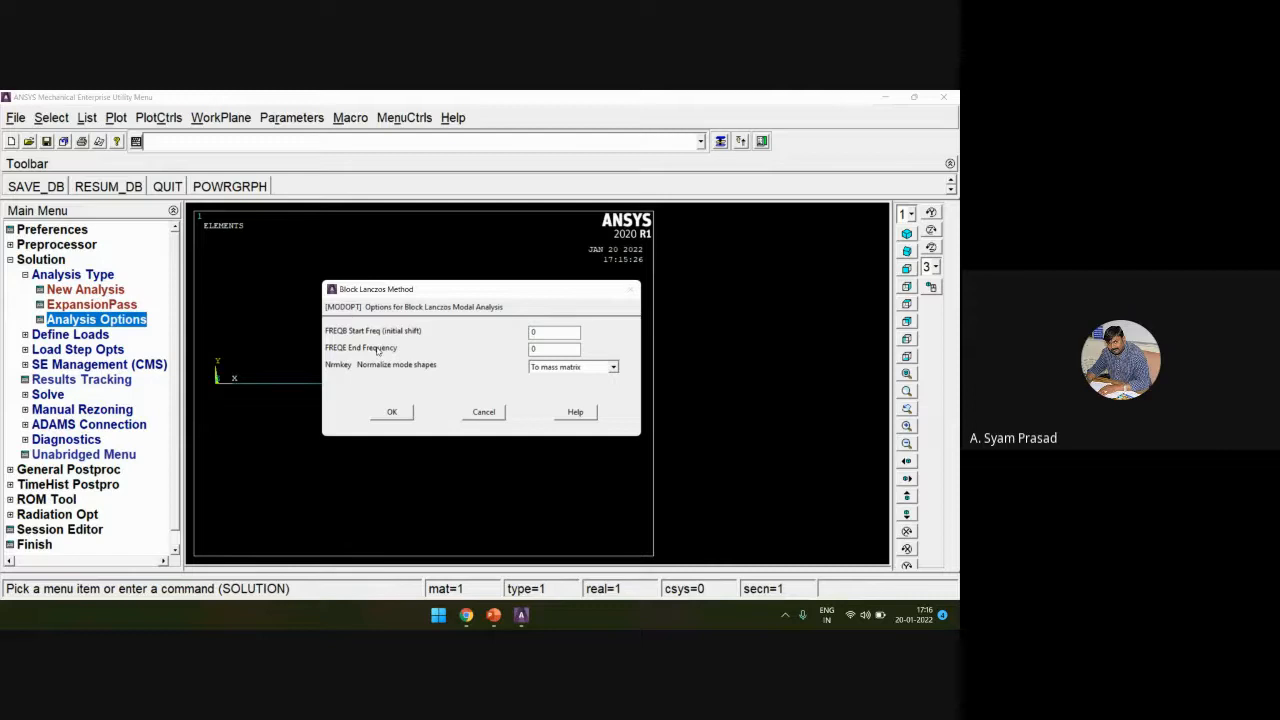
Step: Set the Block Lanczos frequency range from a start of 1 to an end of 1000
{"action": "left_click_drag", "start_coordinate": [468, 290], "coordinate": [463, 221]}
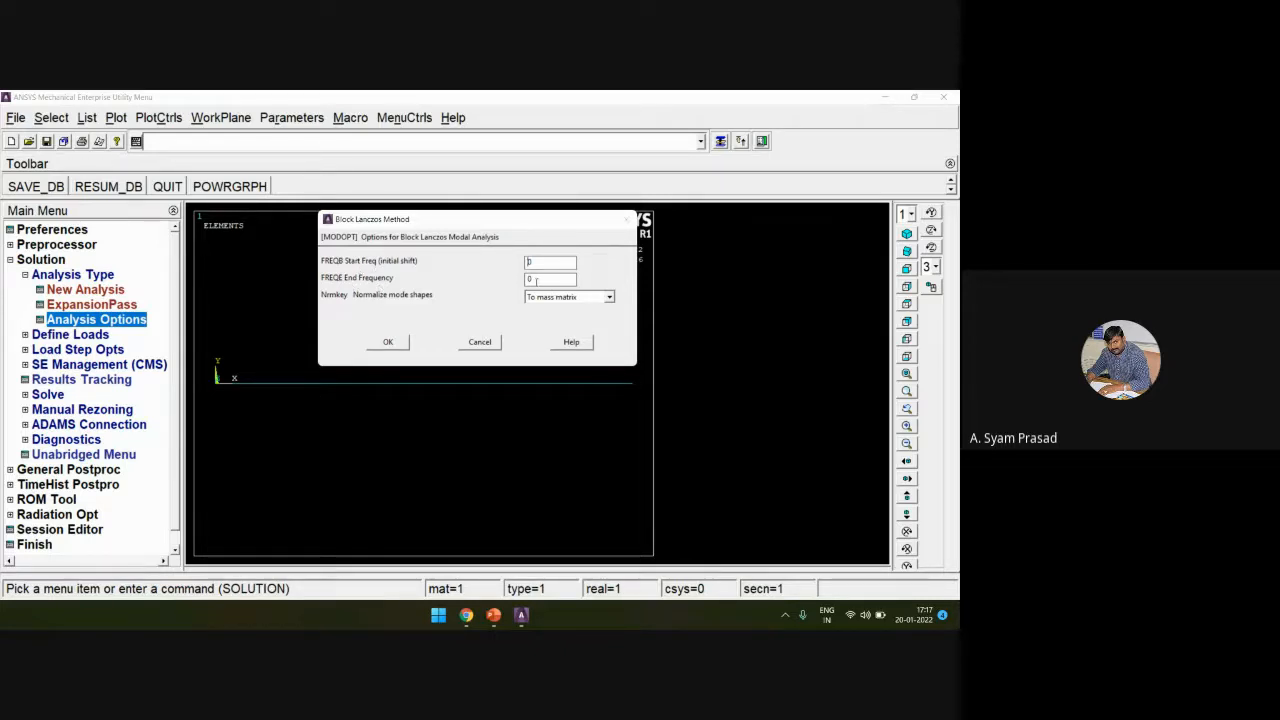
{"action": "left_click_drag", "start_coordinate": [536, 263], "coordinate": [400, 281]}
{"action": "type", "text": "1000"}
{"action": "left_click", "coordinate": [388, 342]}
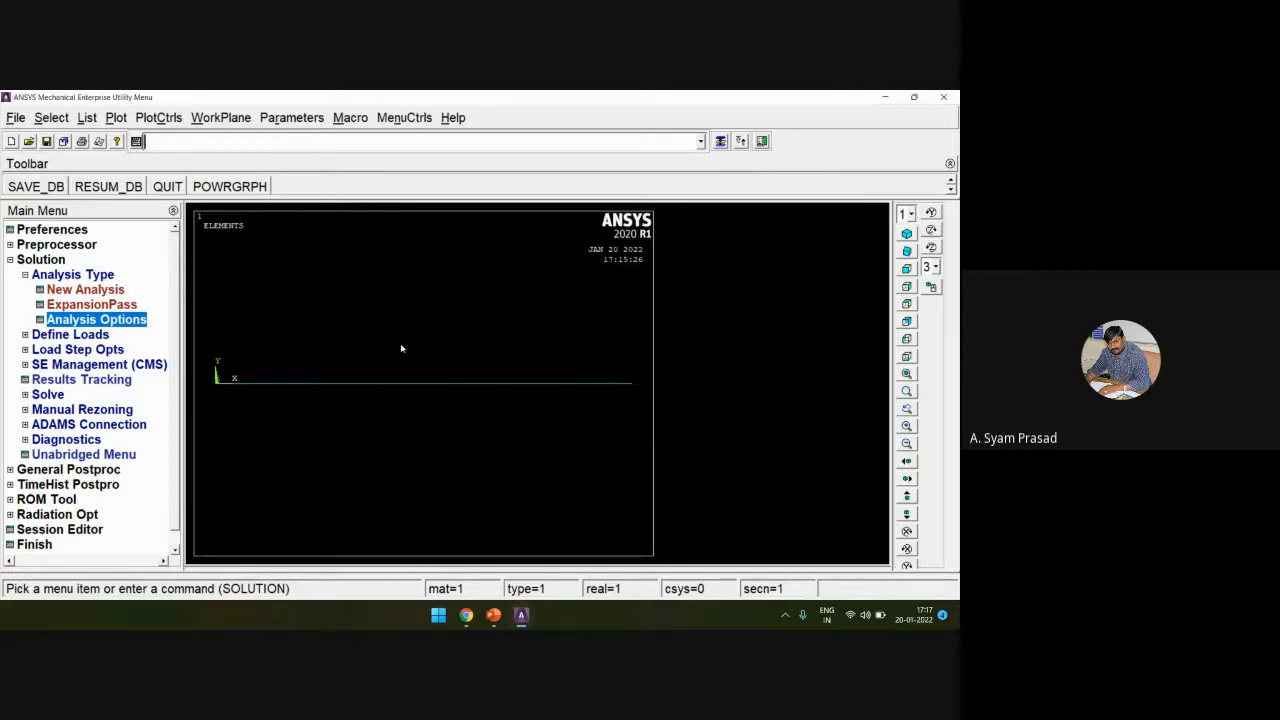
Step: Apply a structural displacement constraint on all DOF to the keypoint at the origin
{"action": "double_click", "coordinate": [60, 276]}
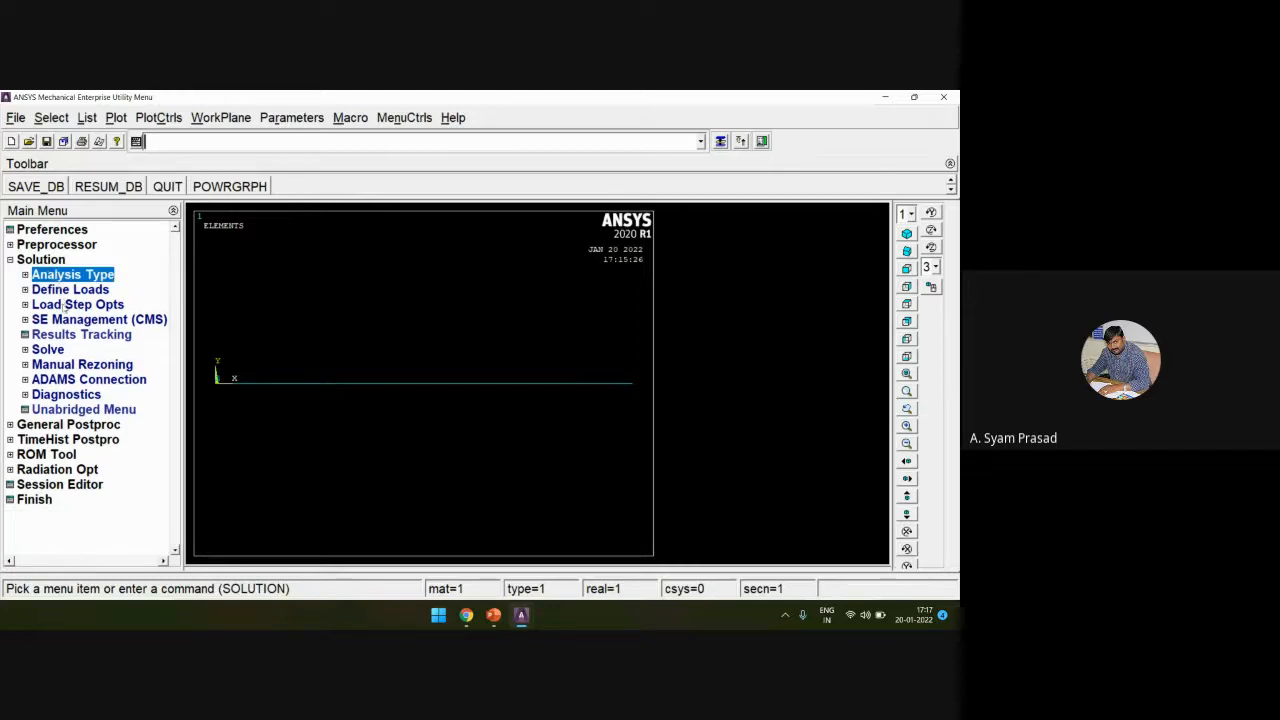
{"action": "double_click", "coordinate": [64, 290]}
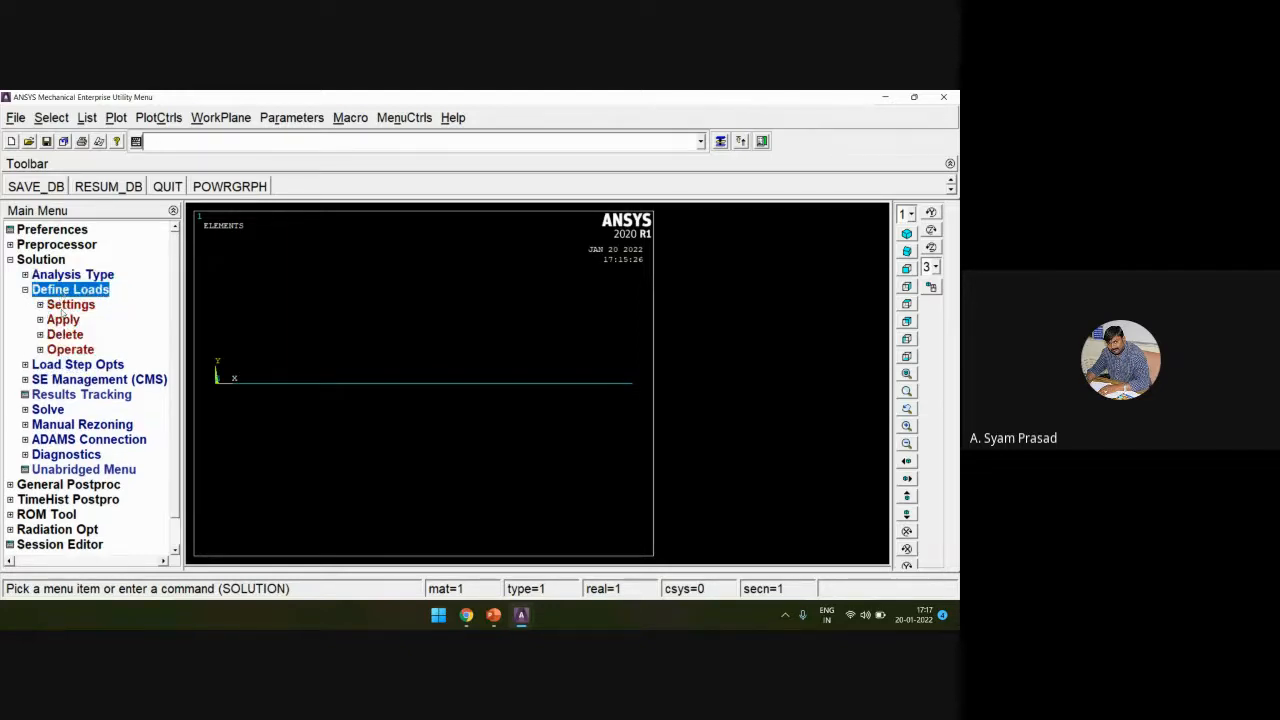
{"action": "double_click", "coordinate": [63, 320]}
{"action": "double_click", "coordinate": [88, 334]}
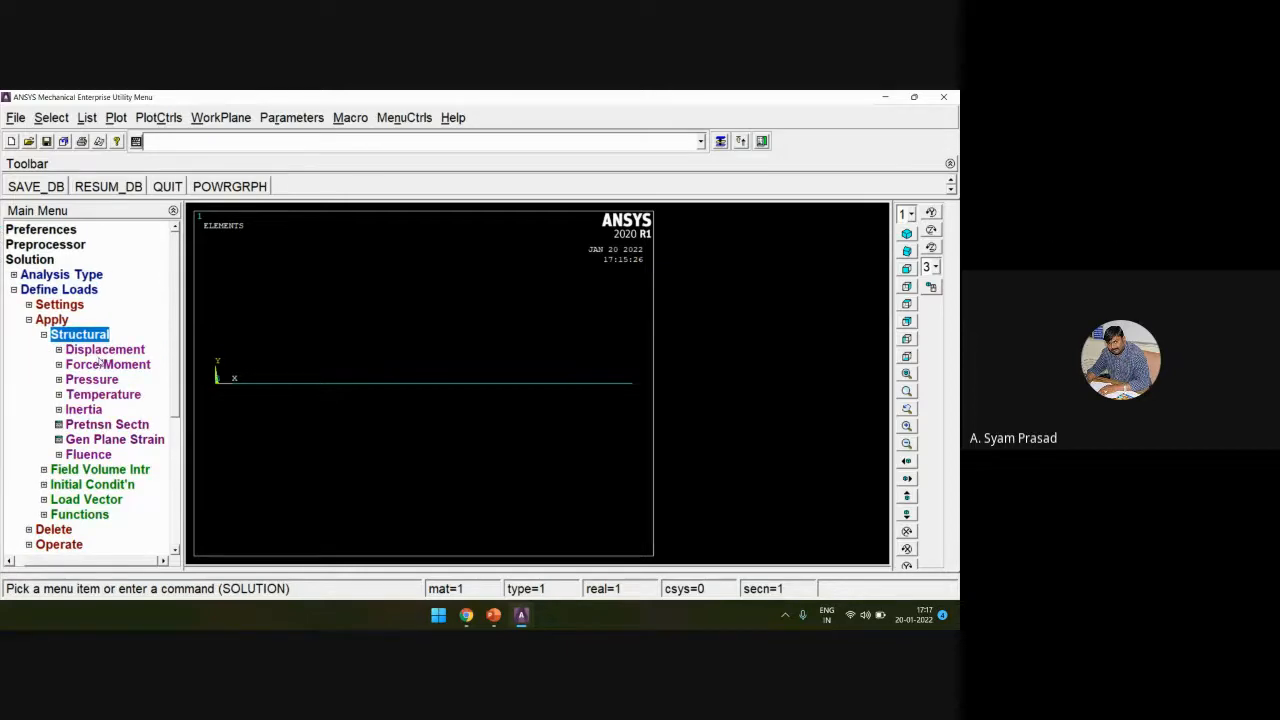
{"action": "left_click", "coordinate": [104, 350]}
{"action": "double_click", "coordinate": [104, 350]}
{"action": "double_click", "coordinate": [90, 395]}
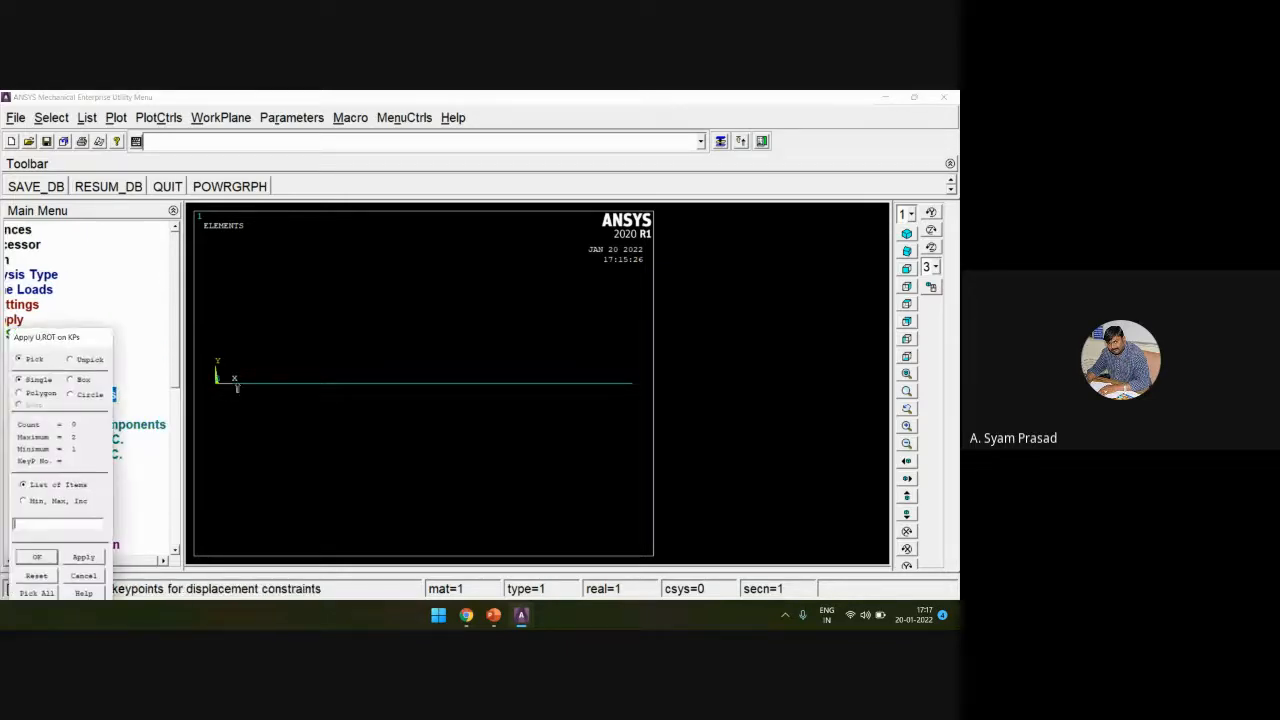
{"action": "left_click", "coordinate": [36, 556]}
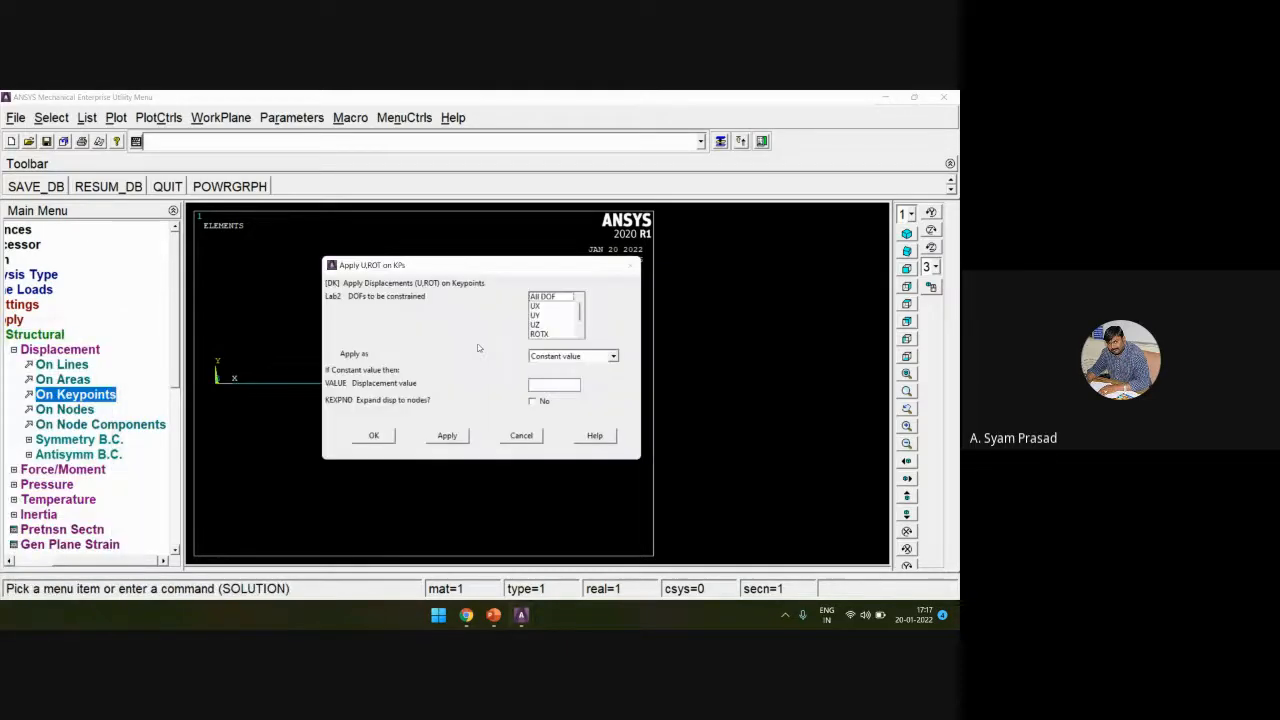
{"action": "left_click", "coordinate": [543, 296]}
{"action": "left_click", "coordinate": [370, 436]}
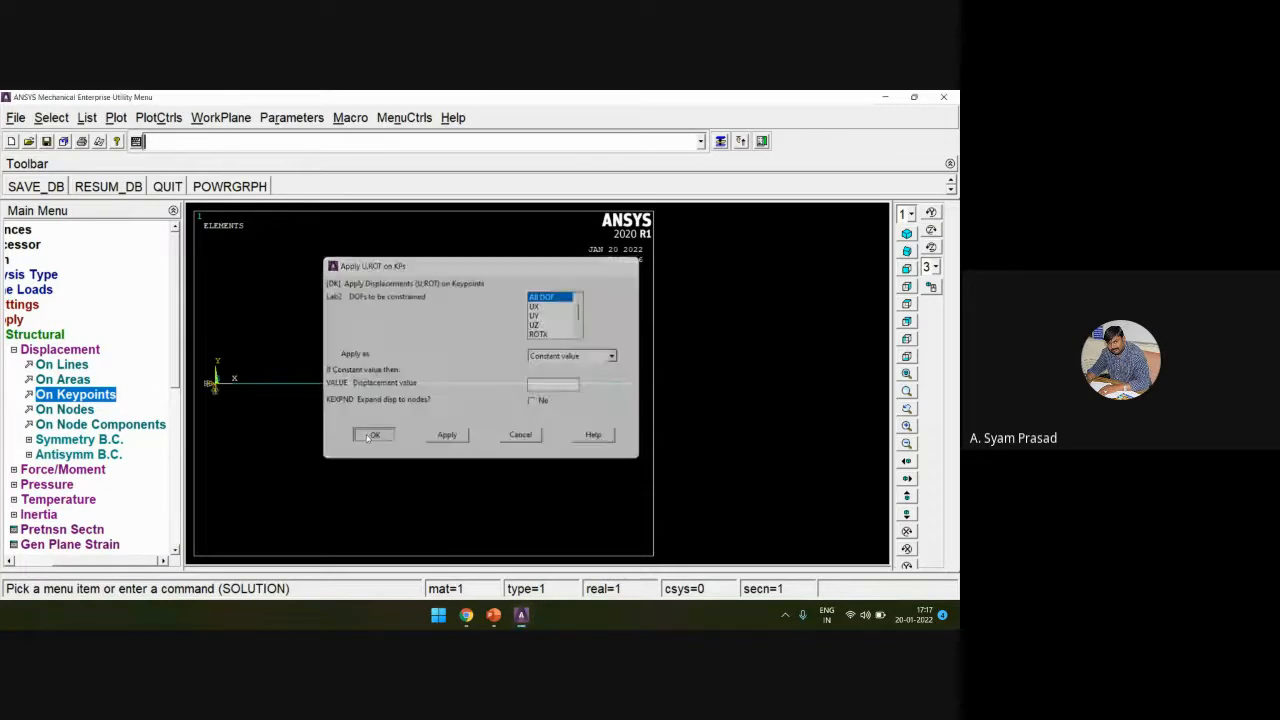
{"action": "double_click", "coordinate": [45, 364]}
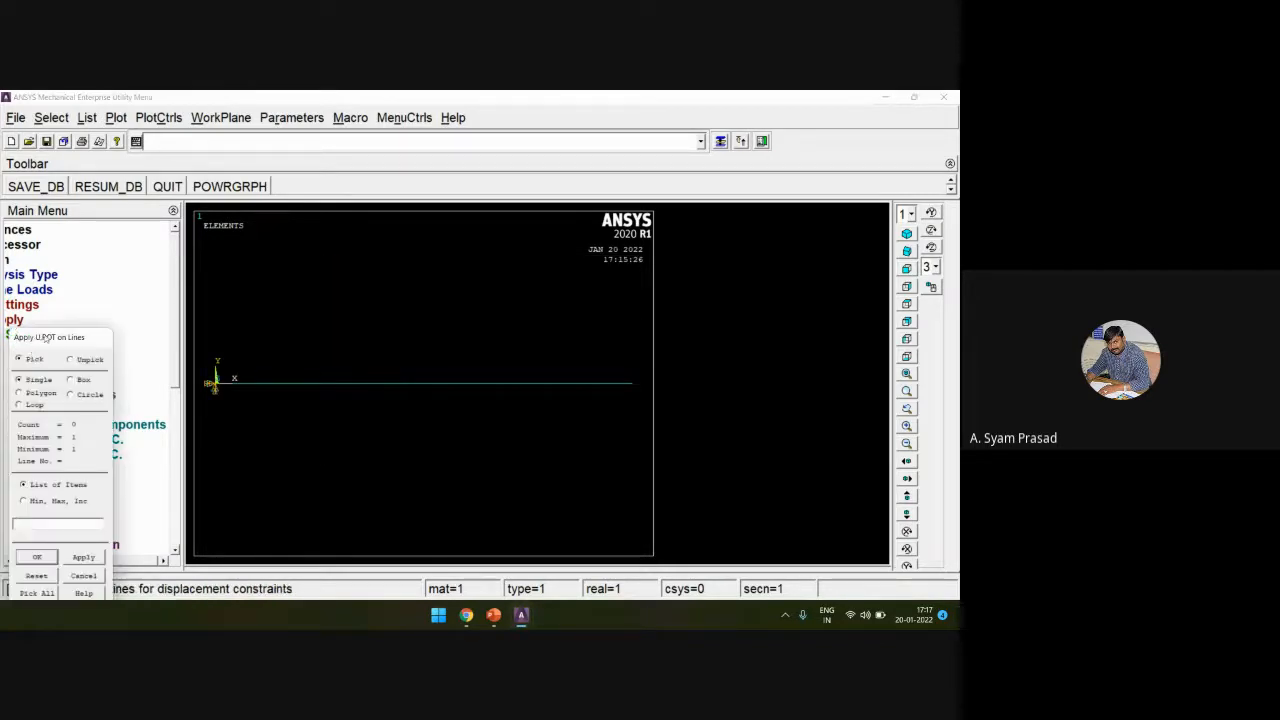
{"action": "left_click", "coordinate": [189, 454]}
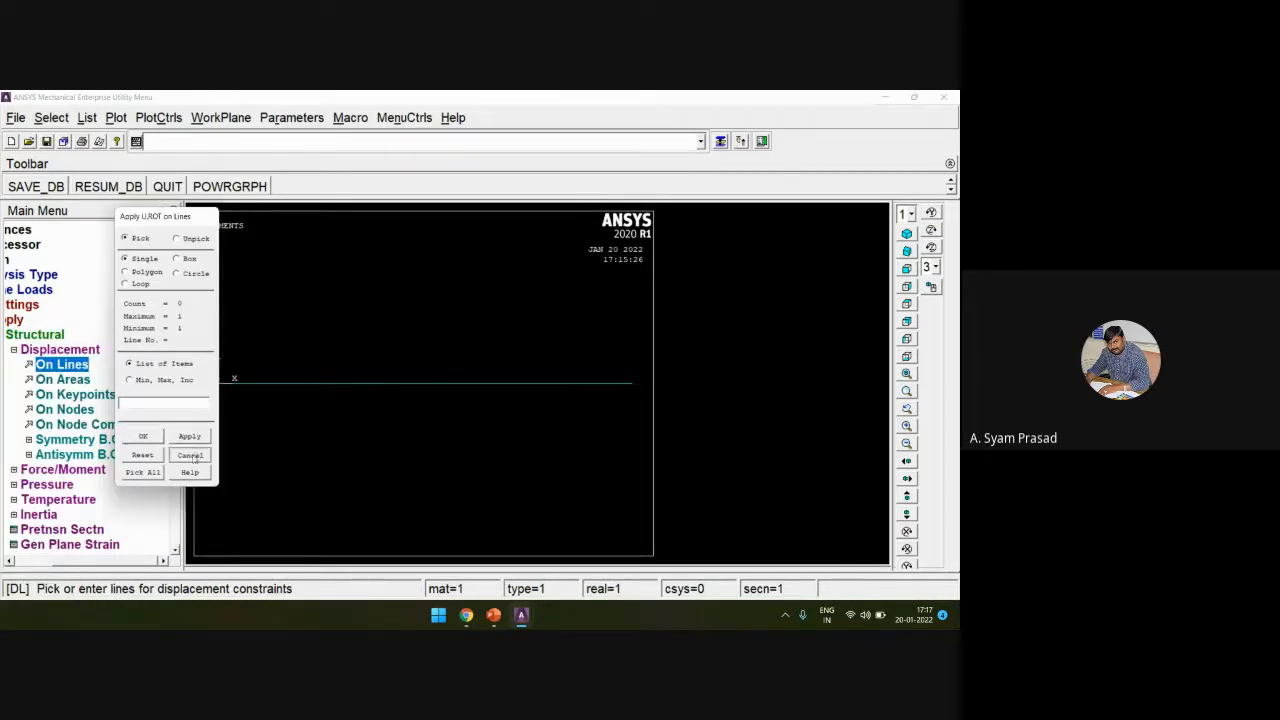
{"action": "left_click", "coordinate": [15, 350]}
{"action": "left_click", "coordinate": [31, 321]}
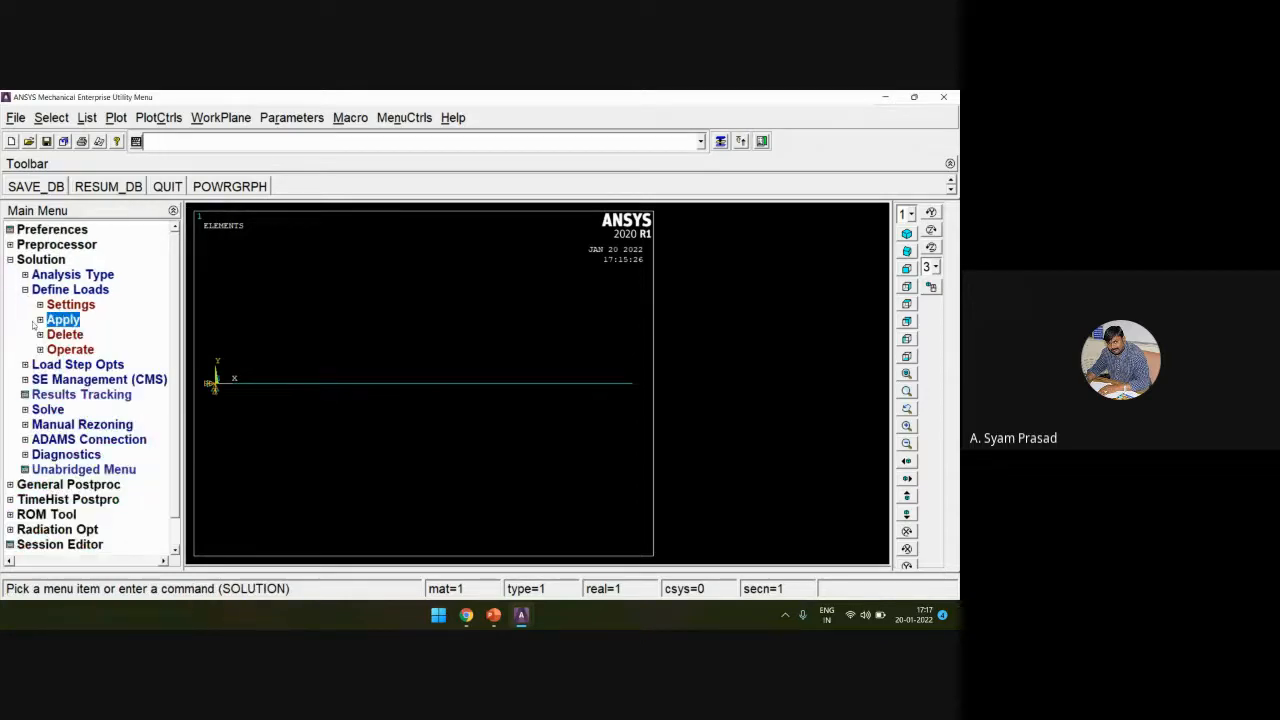
{"action": "double_click", "coordinate": [60, 289]}
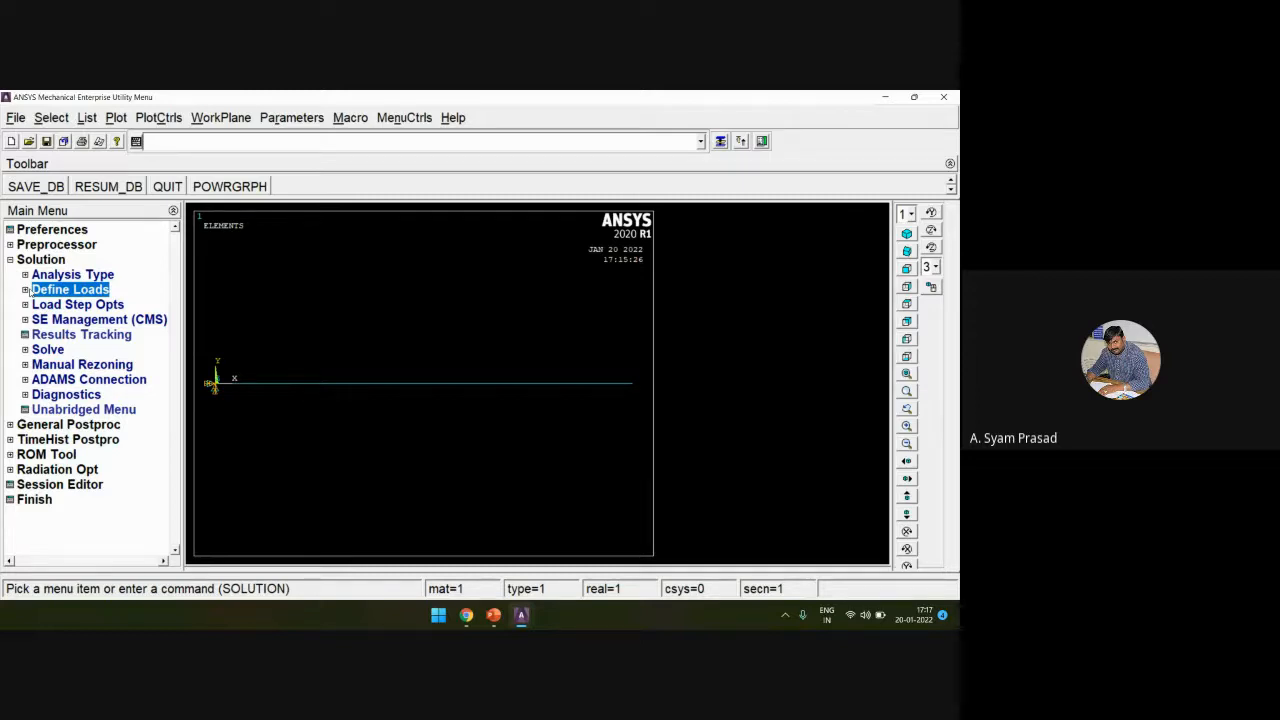
Step: Solve the current load step and close the completion note and the status listing
{"action": "left_click", "coordinate": [49, 350]}
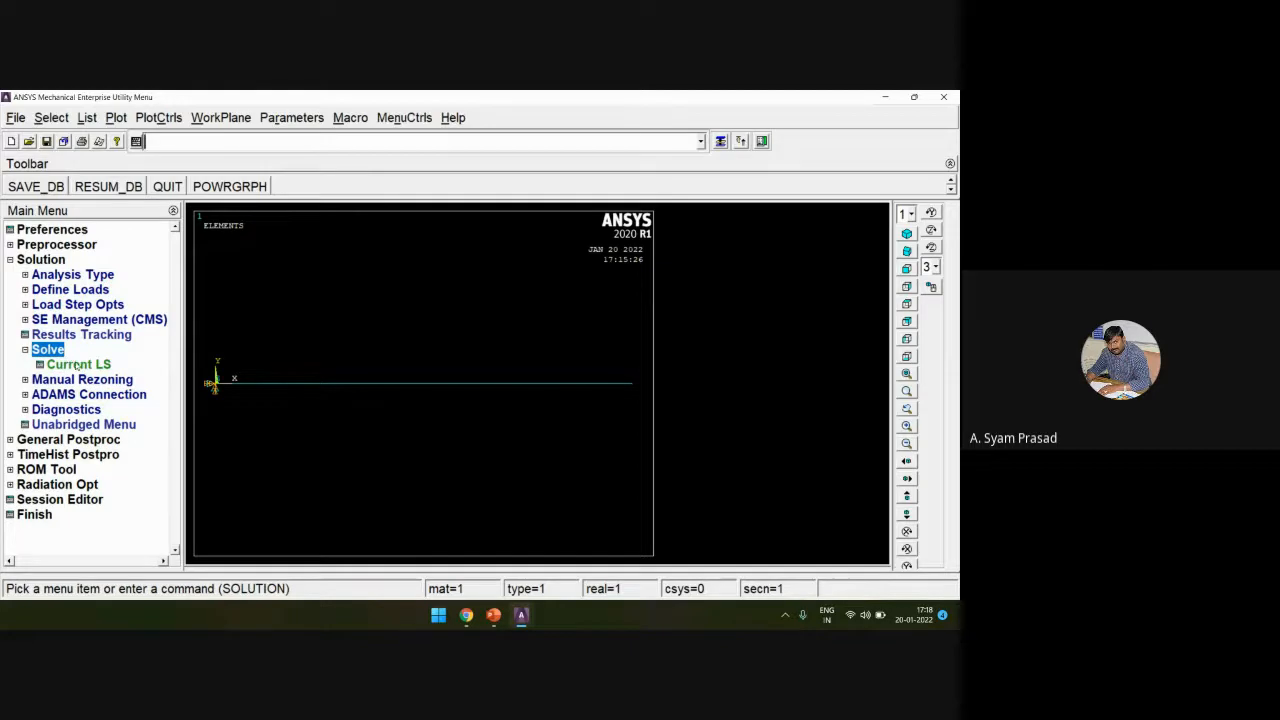
{"action": "left_click", "coordinate": [77, 365]}
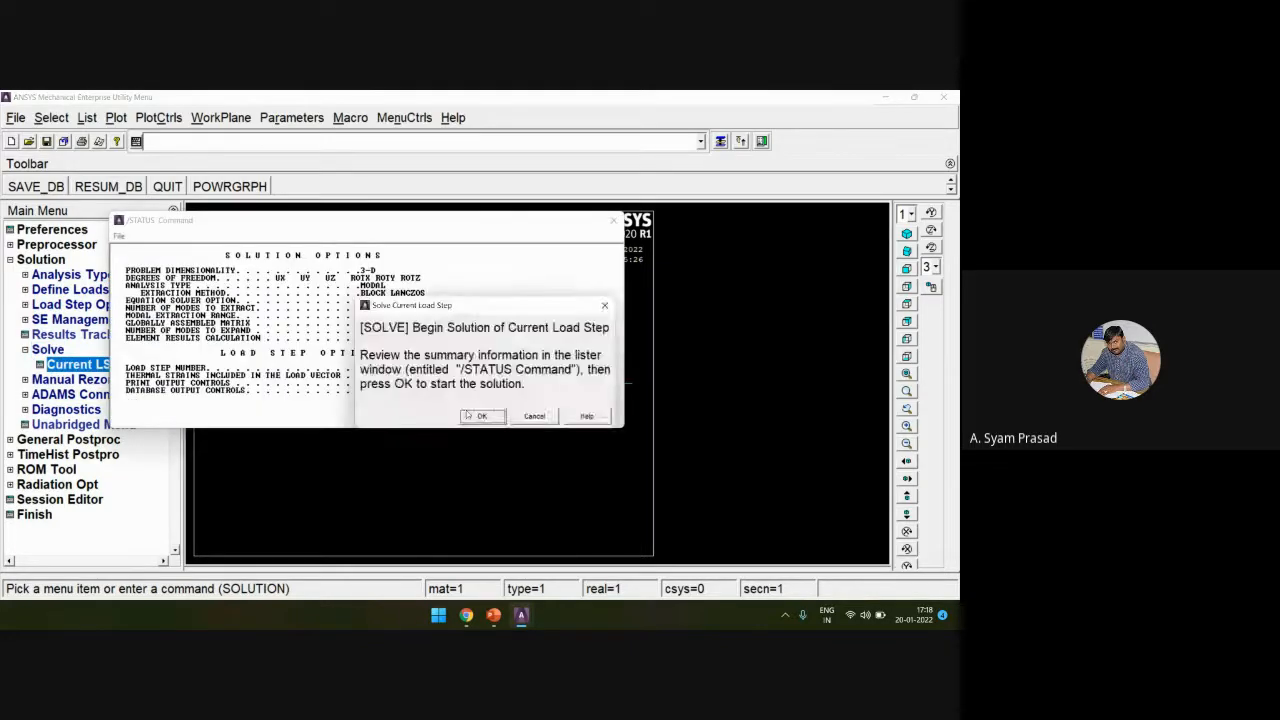
{"action": "left_click", "coordinate": [466, 412]}
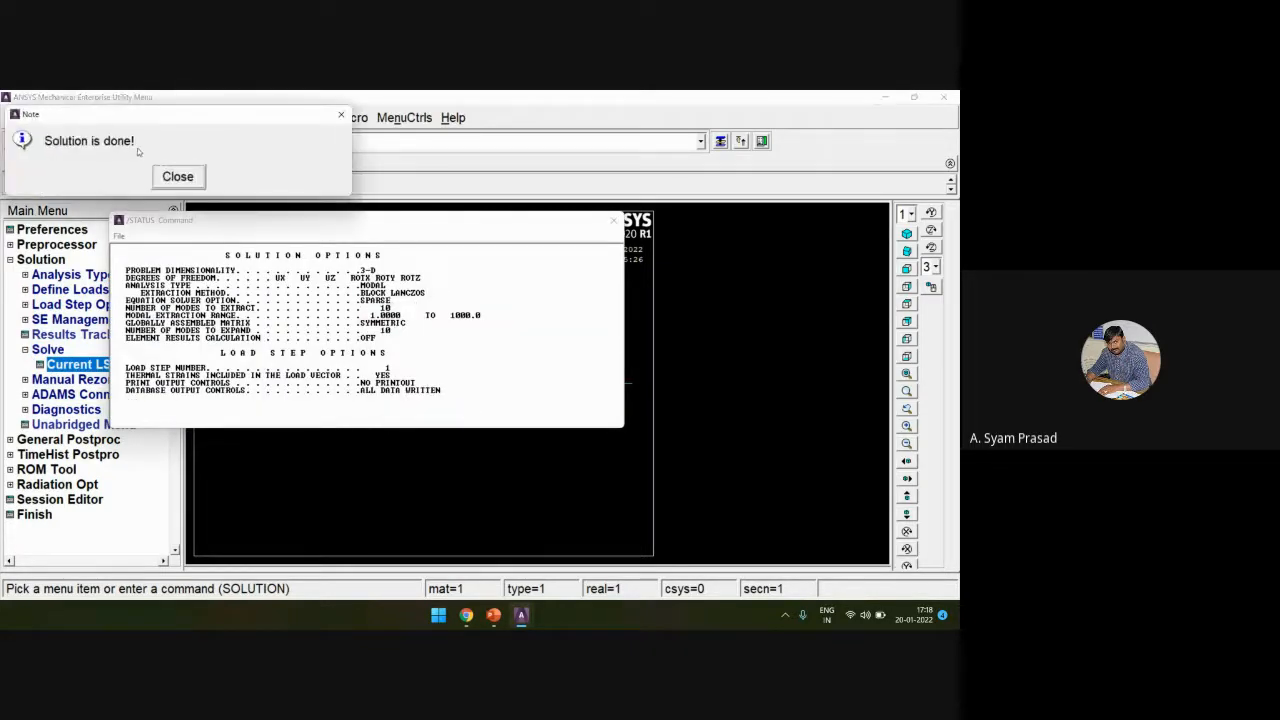
{"action": "left_click", "coordinate": [190, 182]}
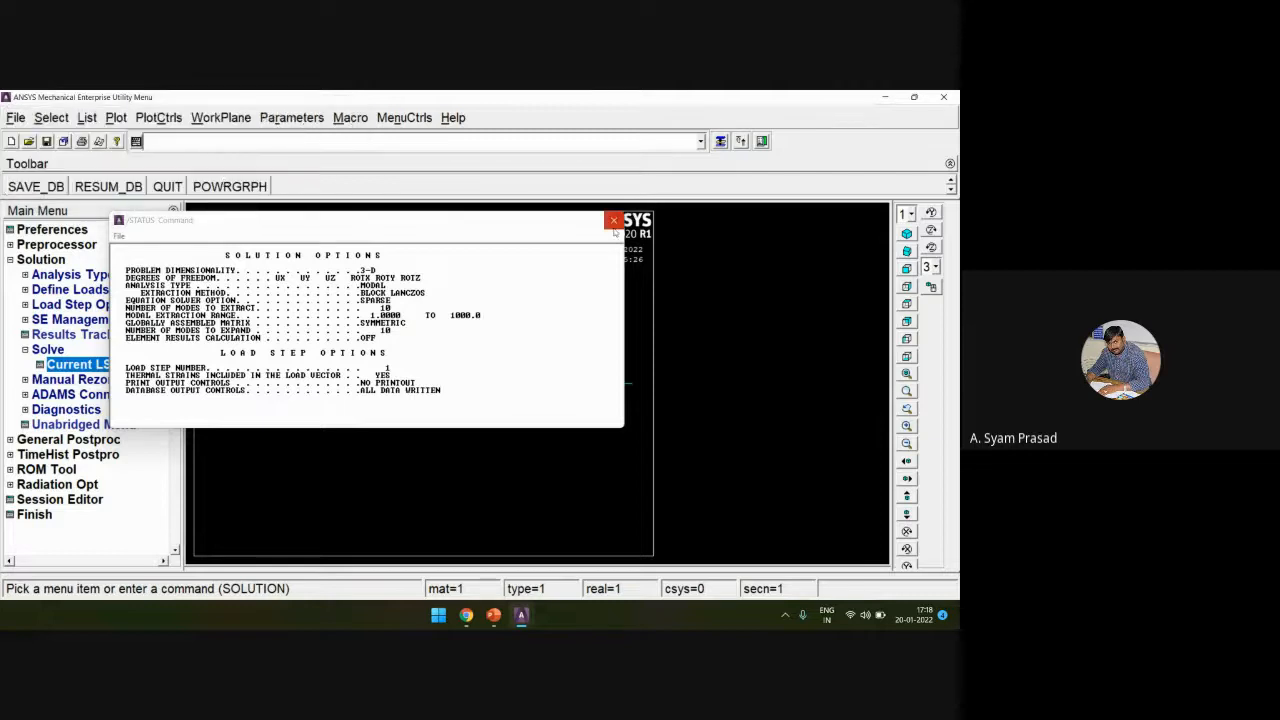
{"action": "left_click", "coordinate": [613, 222]}
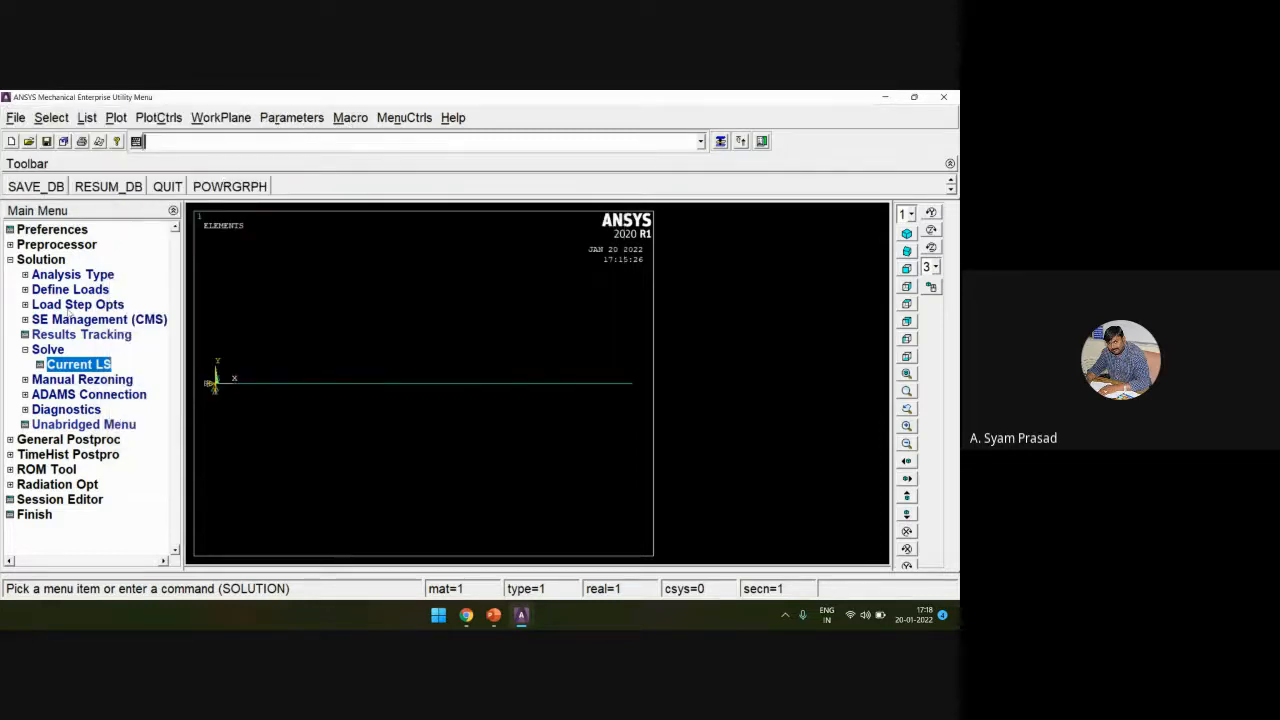
Step: List the results summary in the general postprocessor and examine the natural frequencies of the extracted modes
{"action": "left_click", "coordinate": [33, 439]}
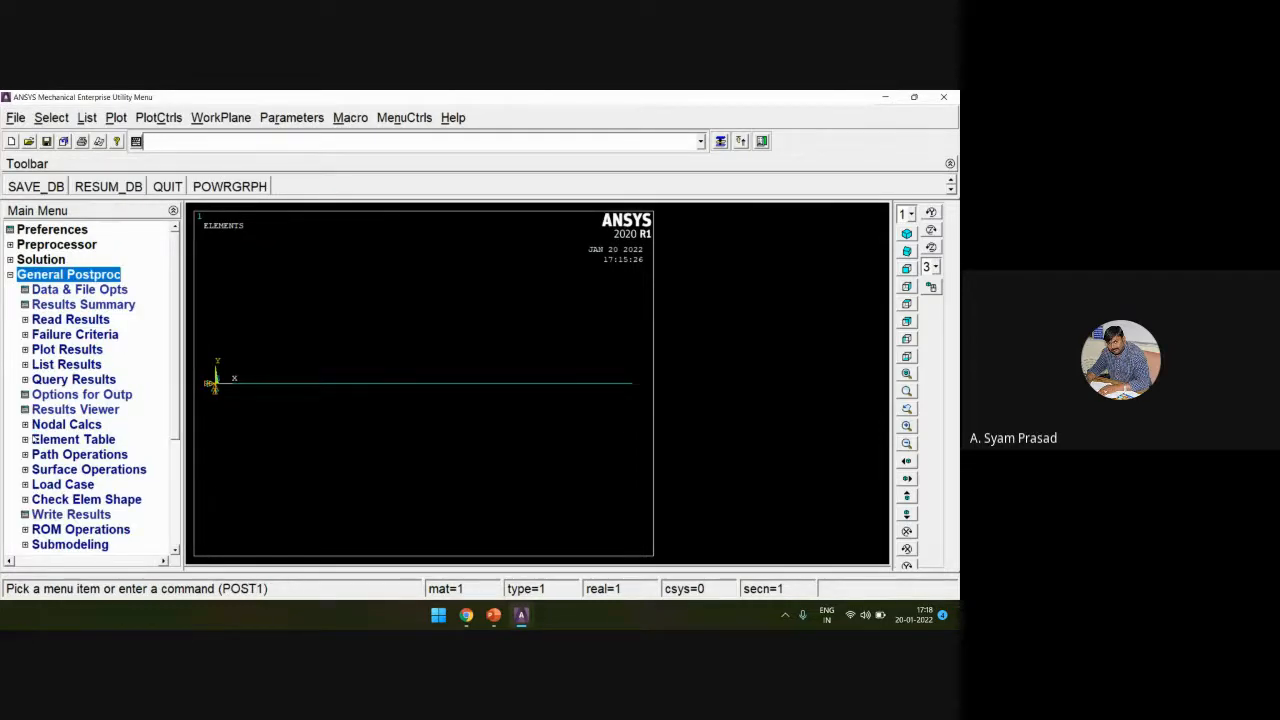
{"action": "left_click", "coordinate": [48, 305]}
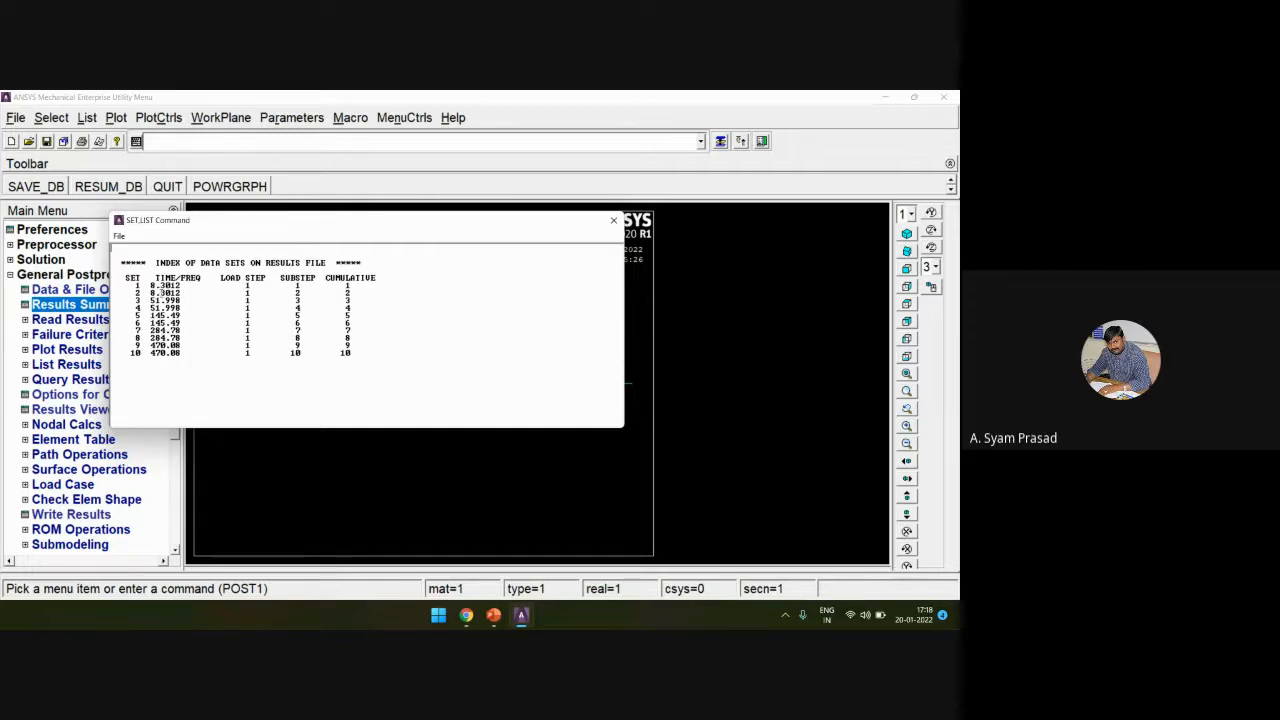
{"action": "left_click_drag", "start_coordinate": [148, 284], "coordinate": [181, 322]}
{"action": "left_click", "coordinate": [156, 294]}
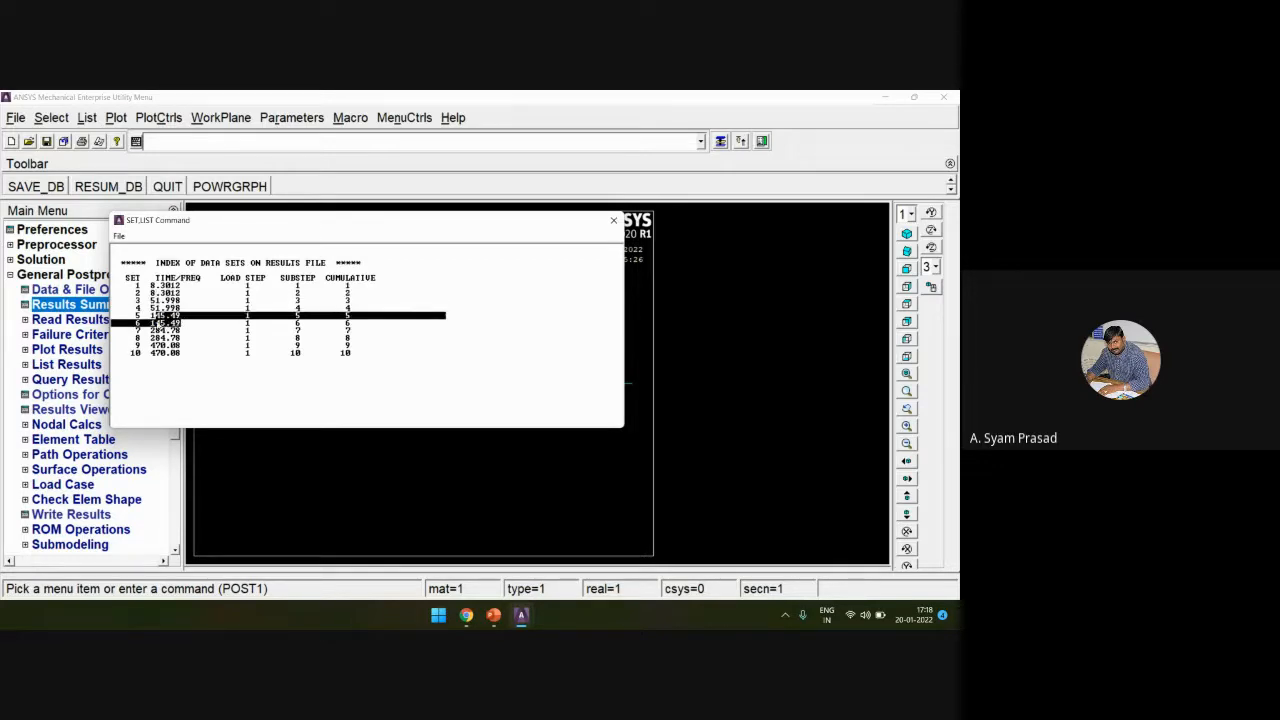
Step: Close the frequency listing and read results data set 1 from the available data sets
{"action": "left_click", "coordinate": [158, 315]}
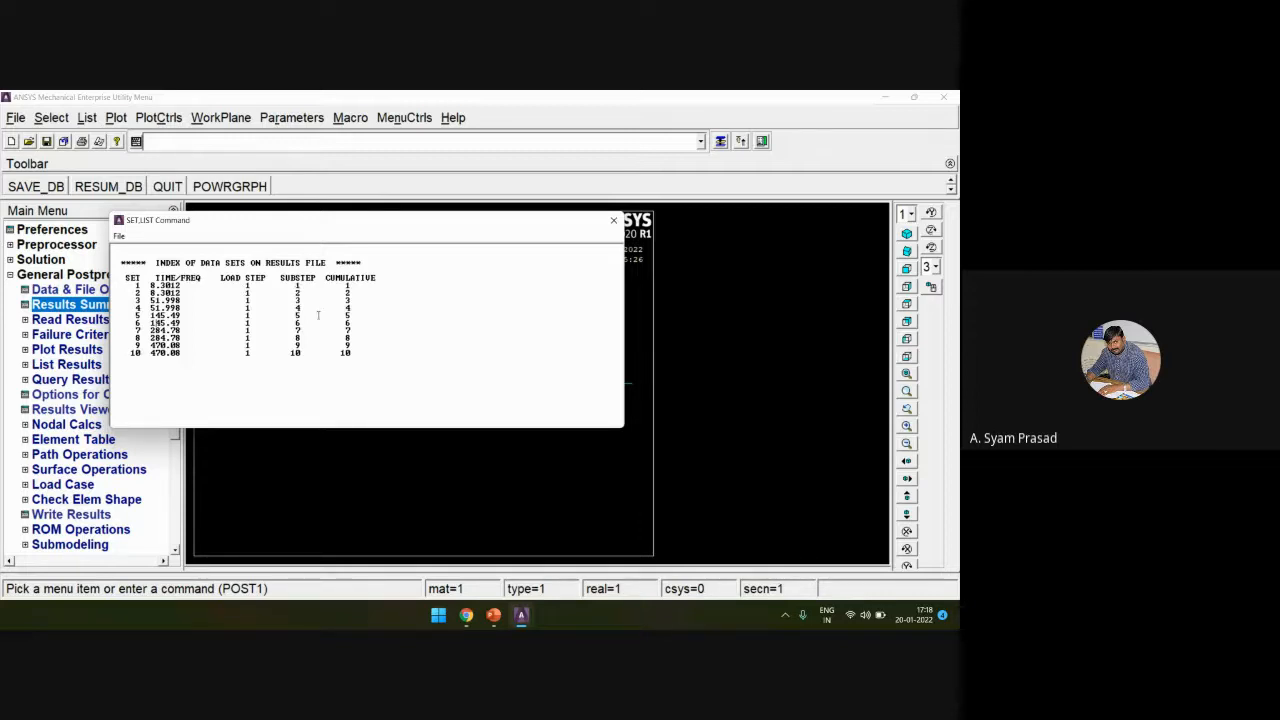
{"action": "left_click", "coordinate": [613, 220]}
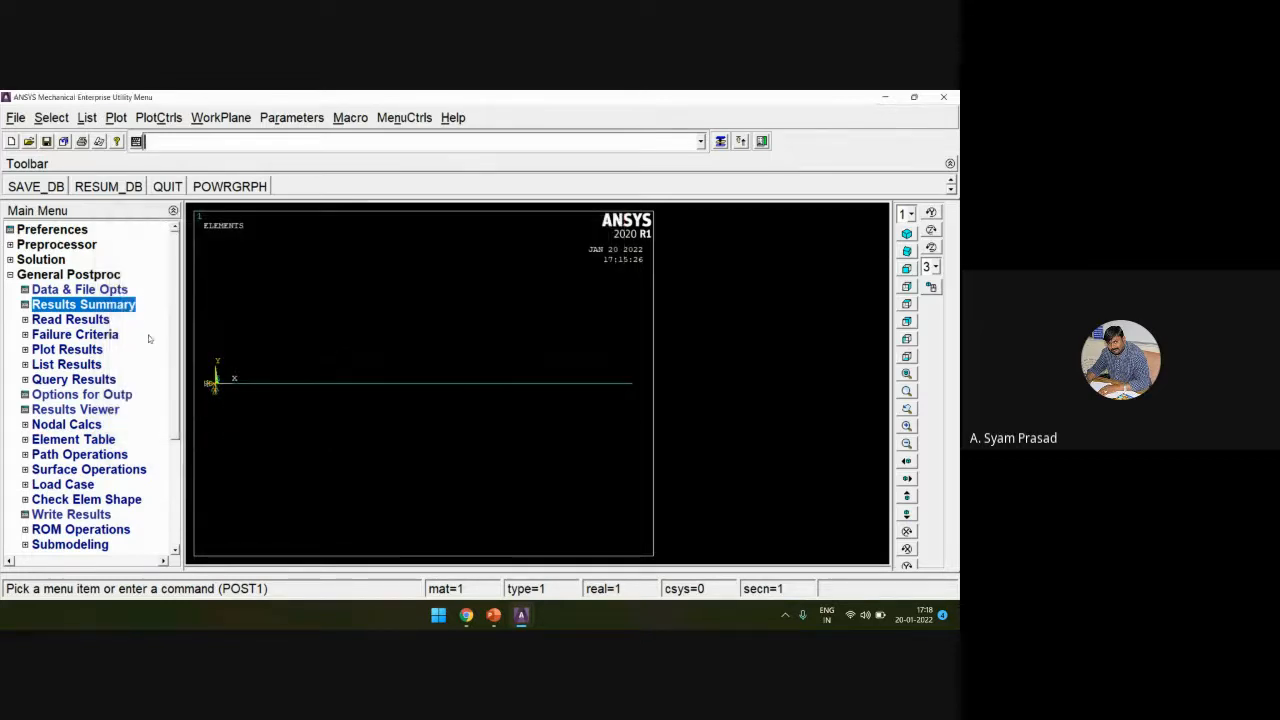
{"action": "left_click", "coordinate": [79, 320]}
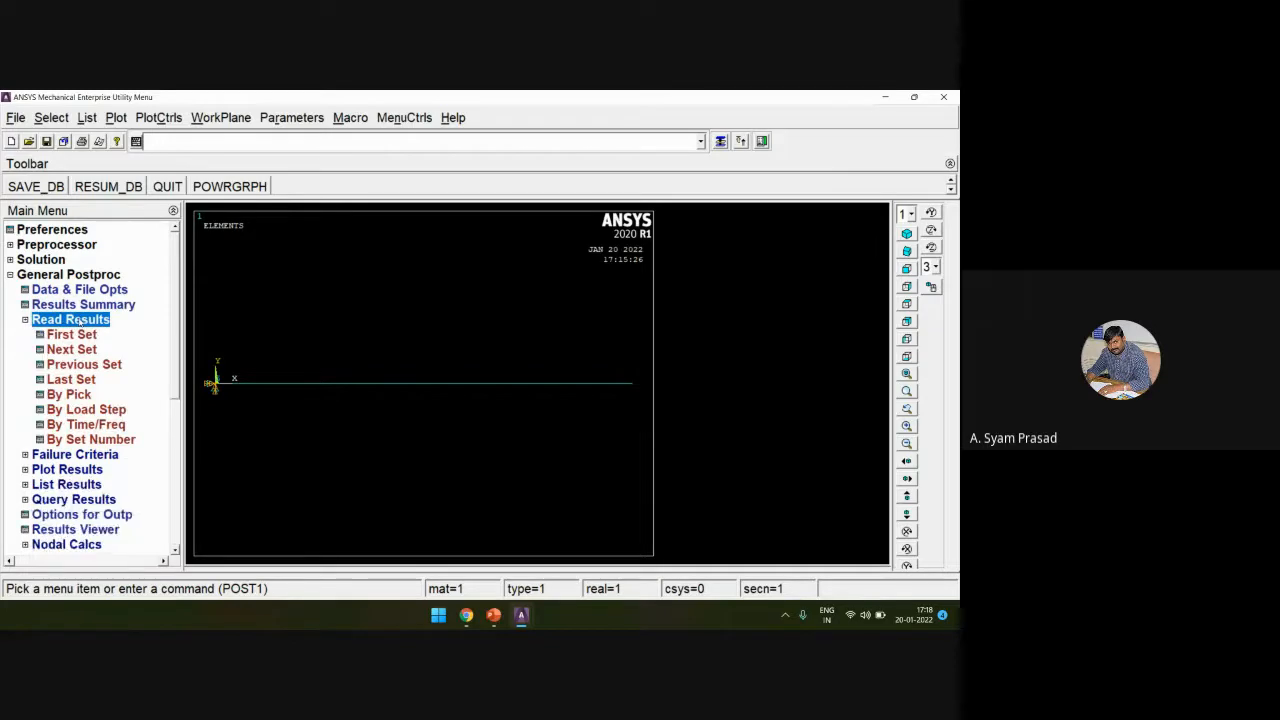
{"action": "left_click", "coordinate": [69, 395]}
{"action": "left_click", "coordinate": [190, 226]}
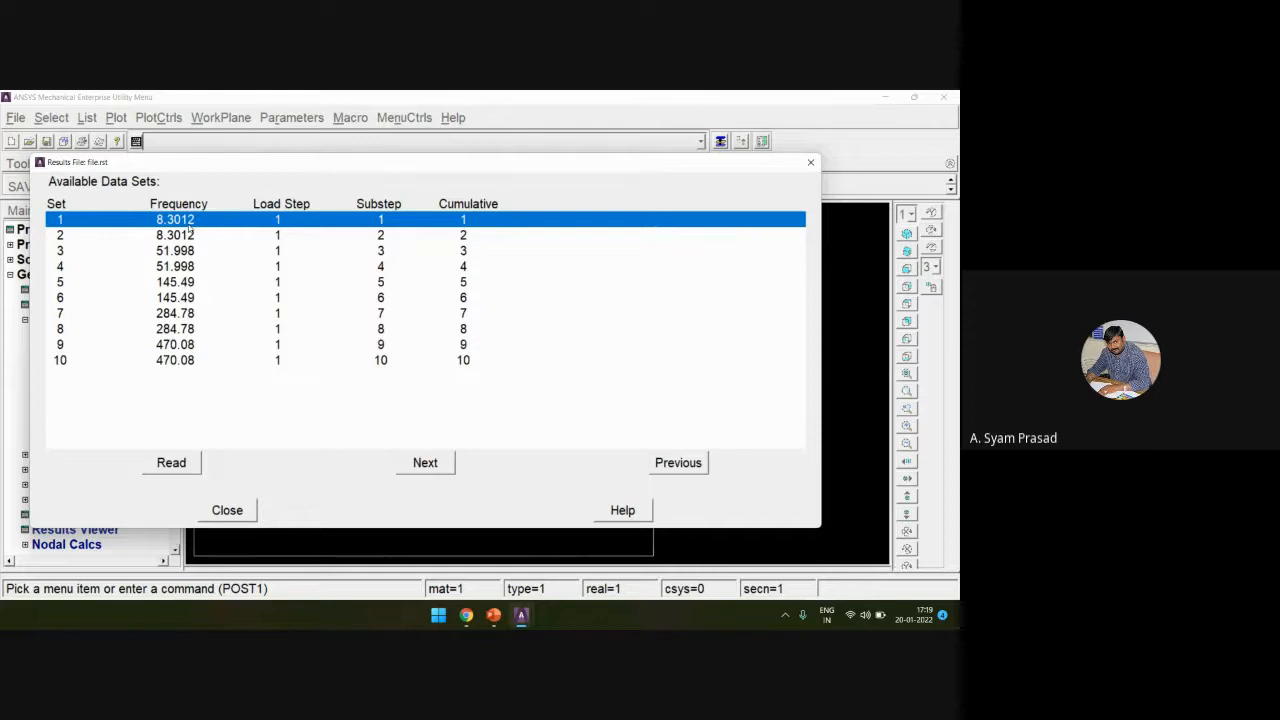
{"action": "left_click", "coordinate": [178, 465]}
{"action": "left_click", "coordinate": [226, 510]}
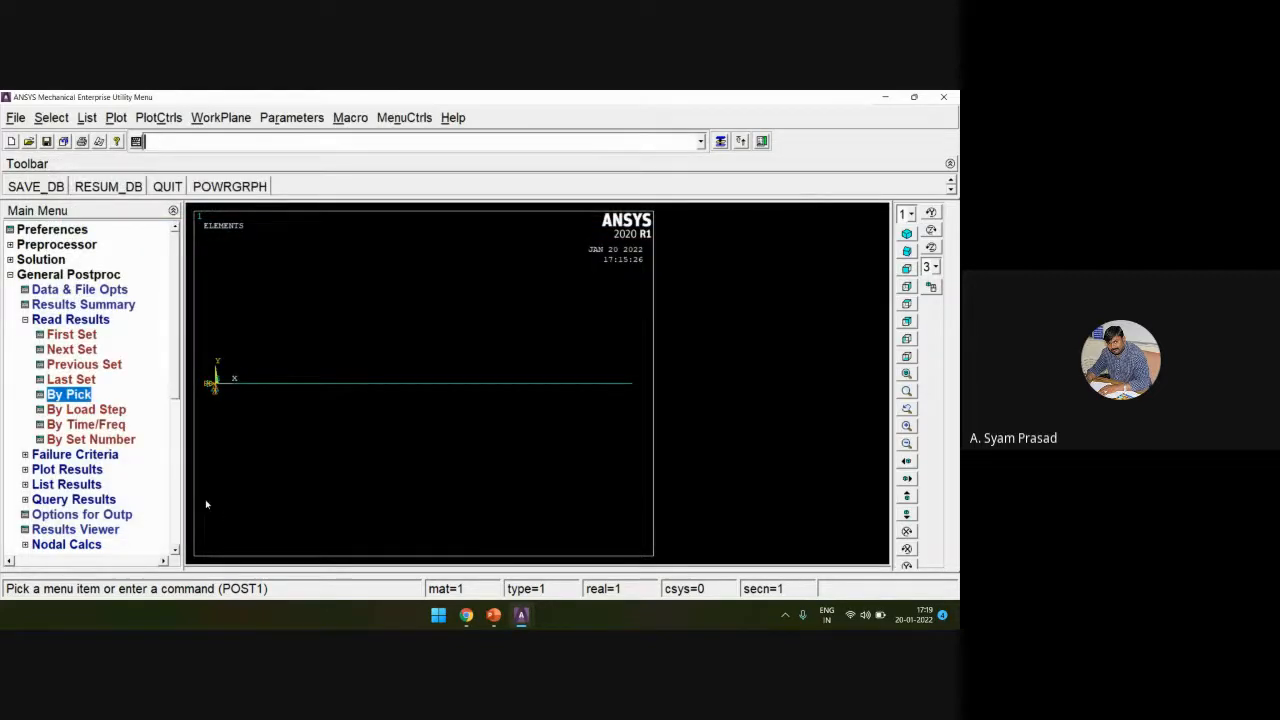
Step: Plot the deformed shape of the first mode together with the undeformed shape
{"action": "left_click", "coordinate": [64, 469]}
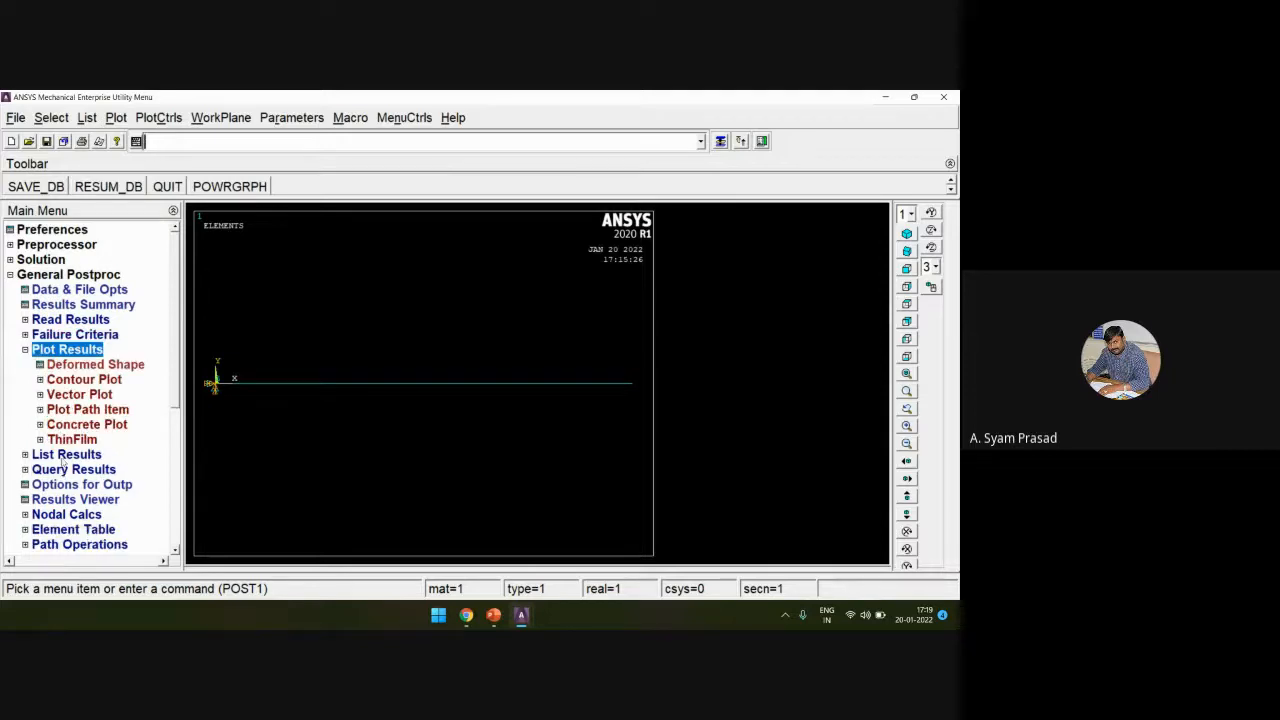
{"action": "left_click", "coordinate": [78, 366]}
{"action": "left_click", "coordinate": [534, 353]}
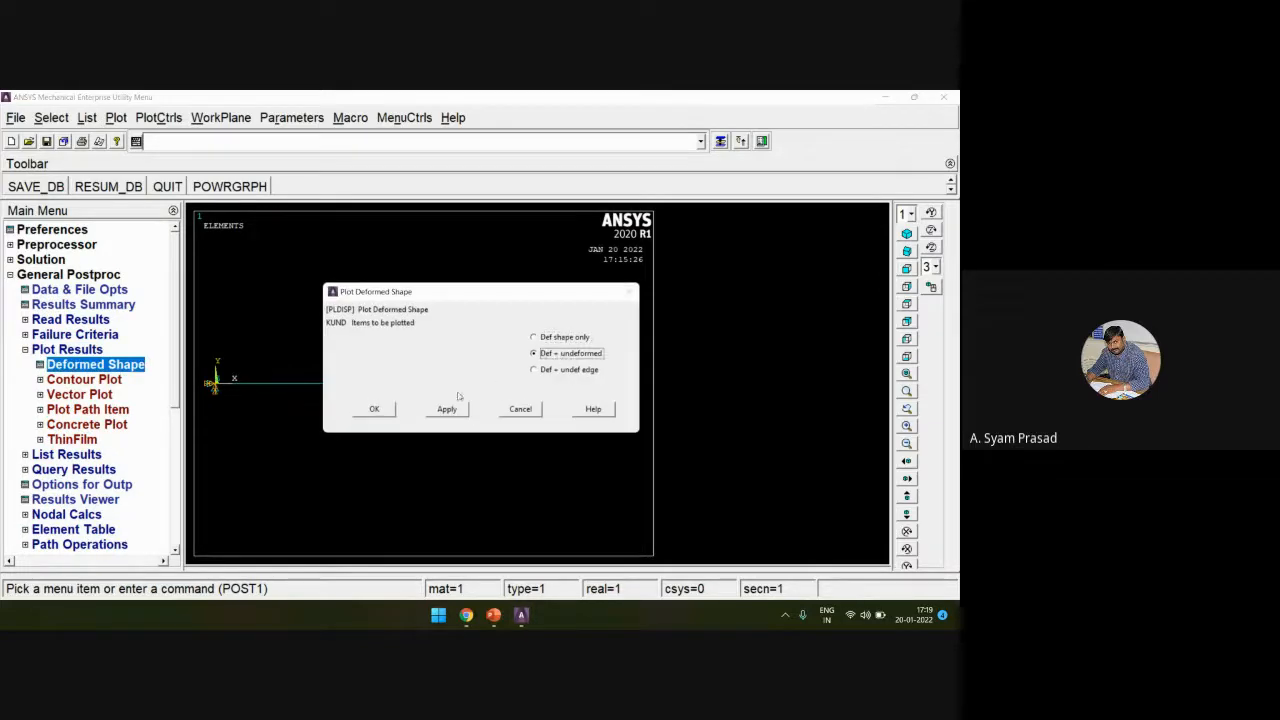
{"action": "left_click", "coordinate": [376, 410]}
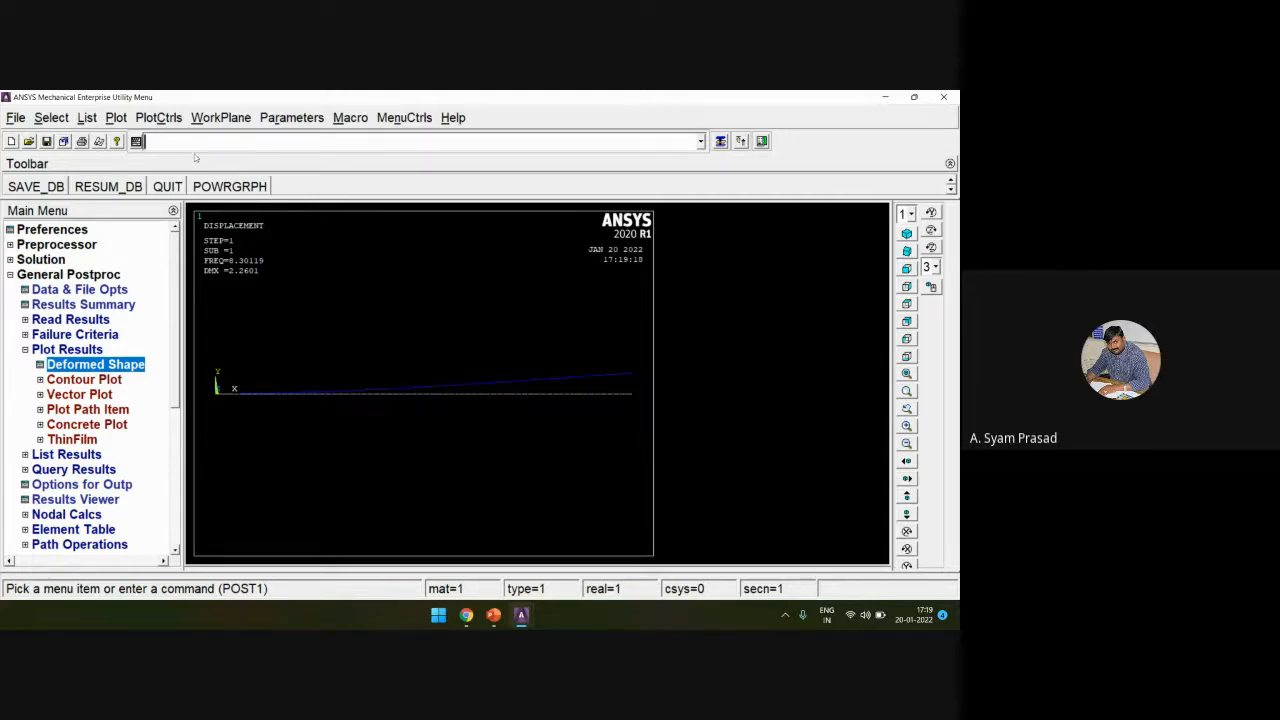
Step: Animate the first mode's deformed shape with the default frame settings, reduce the playback delay to 17, and close the animation controller
{"action": "left_click", "coordinate": [166, 119]}
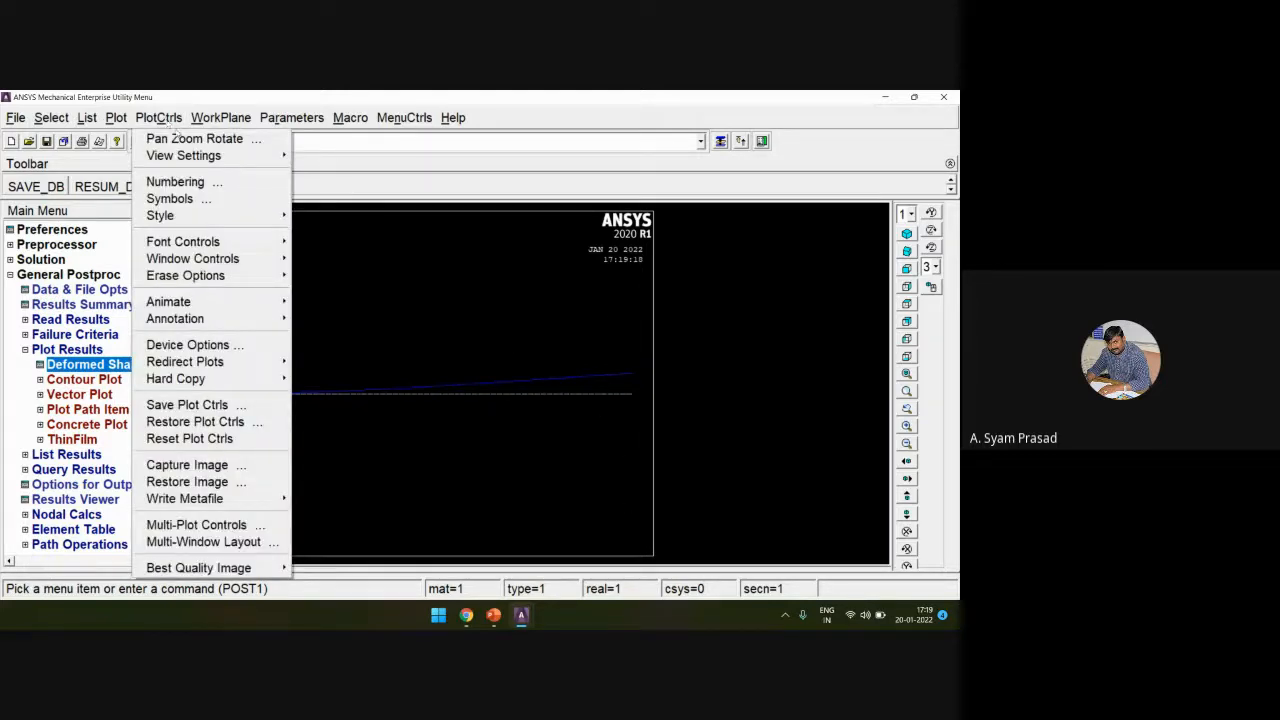
{"action": "mouse_move", "coordinate": [273, 307]}
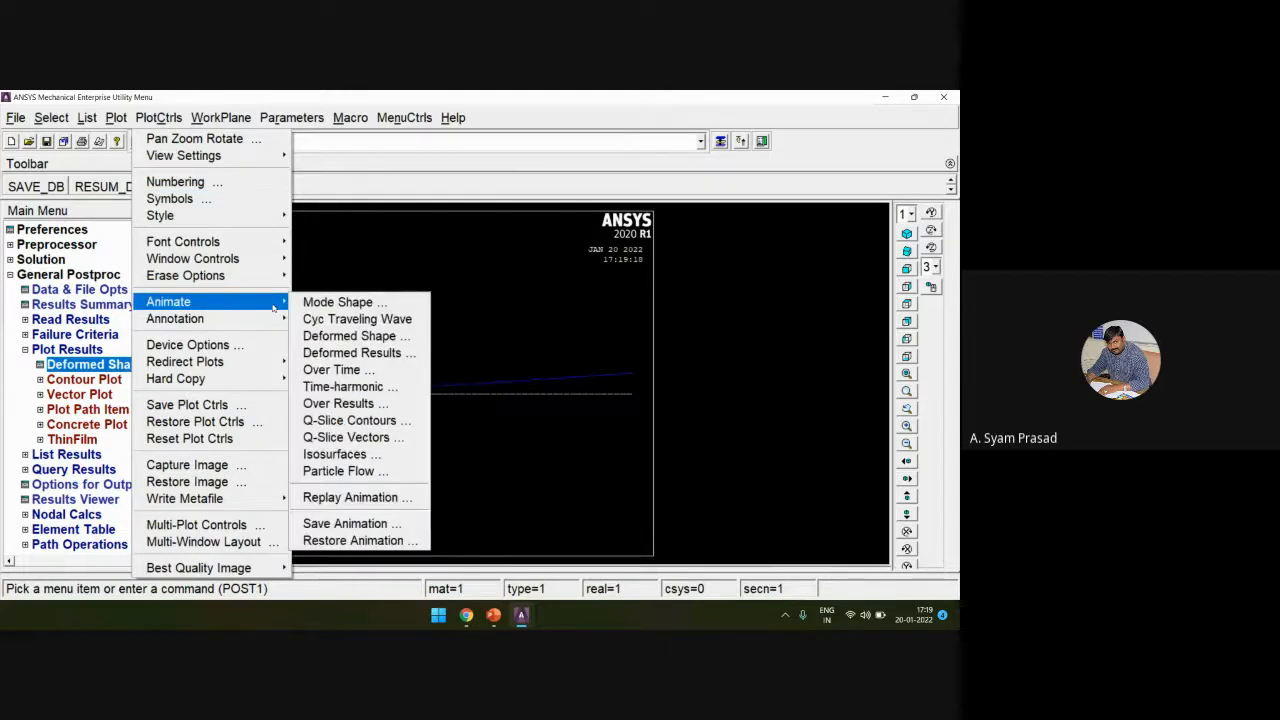
{"action": "left_click", "coordinate": [366, 303]}
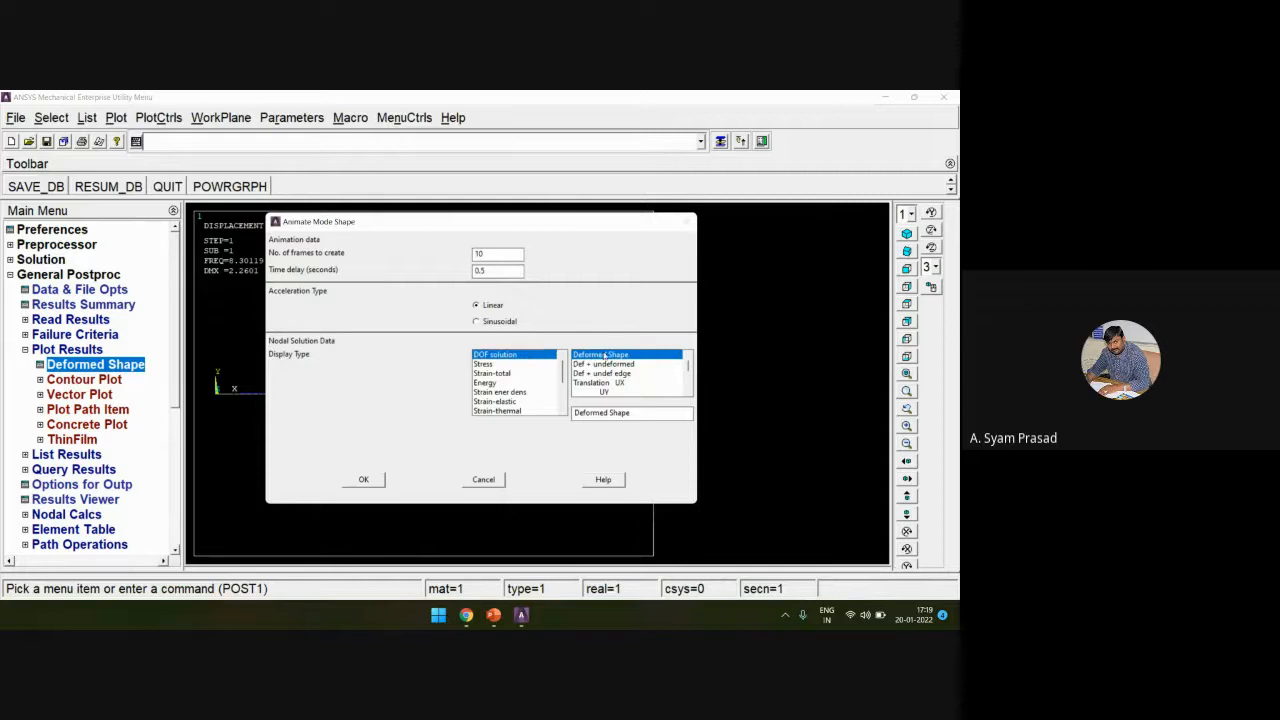
{"action": "left_click", "coordinate": [364, 480]}
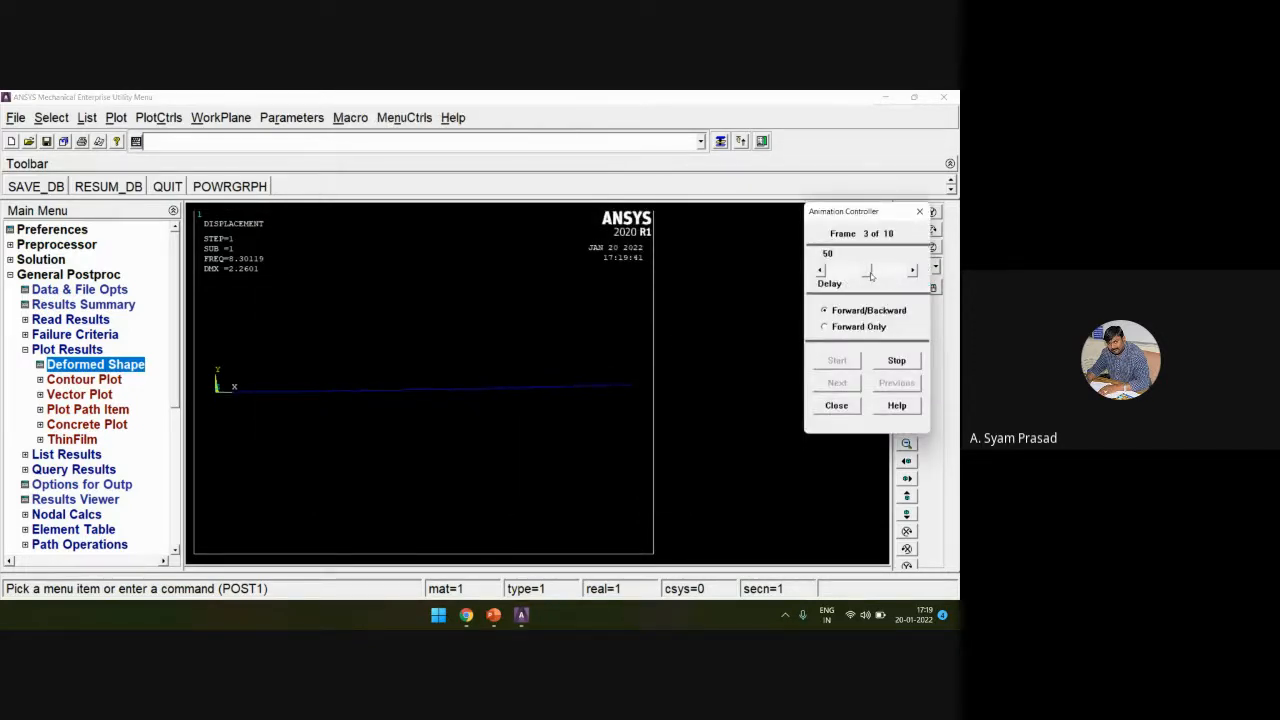
{"action": "left_click_drag", "start_coordinate": [870, 272], "coordinate": [846, 280]}
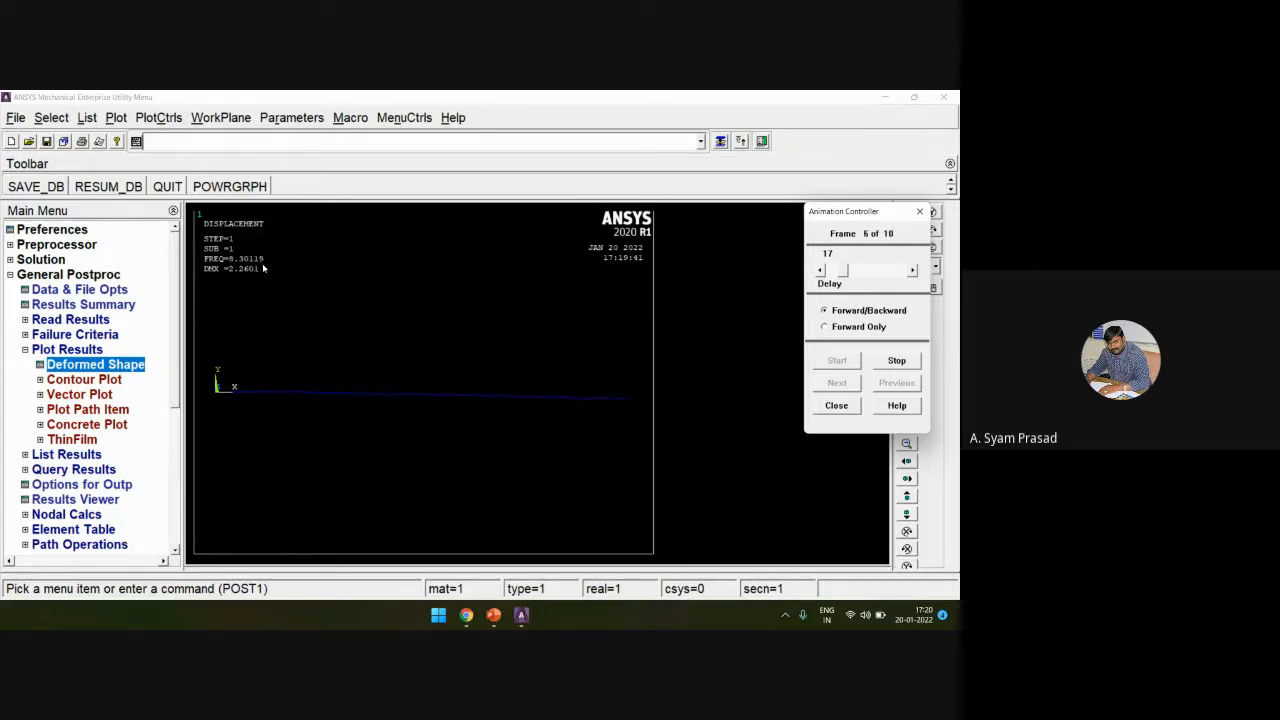
{"action": "left_click", "coordinate": [849, 408]}
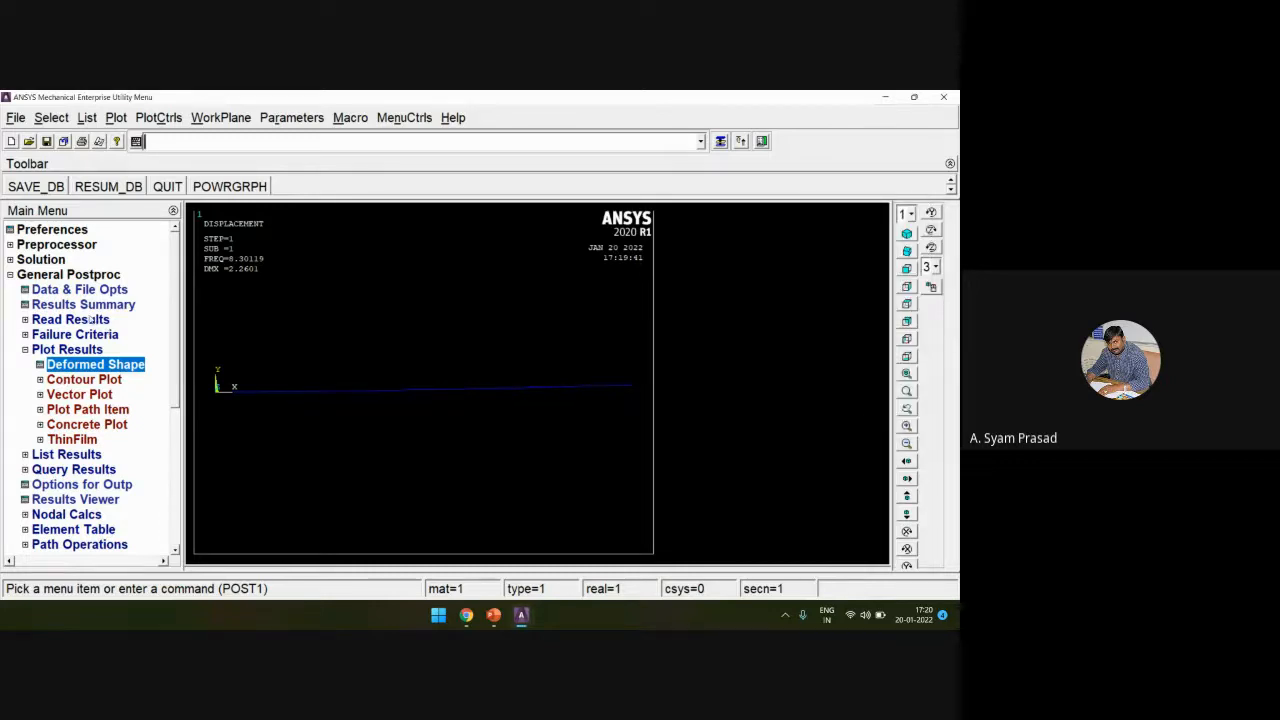
Step: Read results data set 2 from the available data sets
{"action": "left_click", "coordinate": [91, 318]}
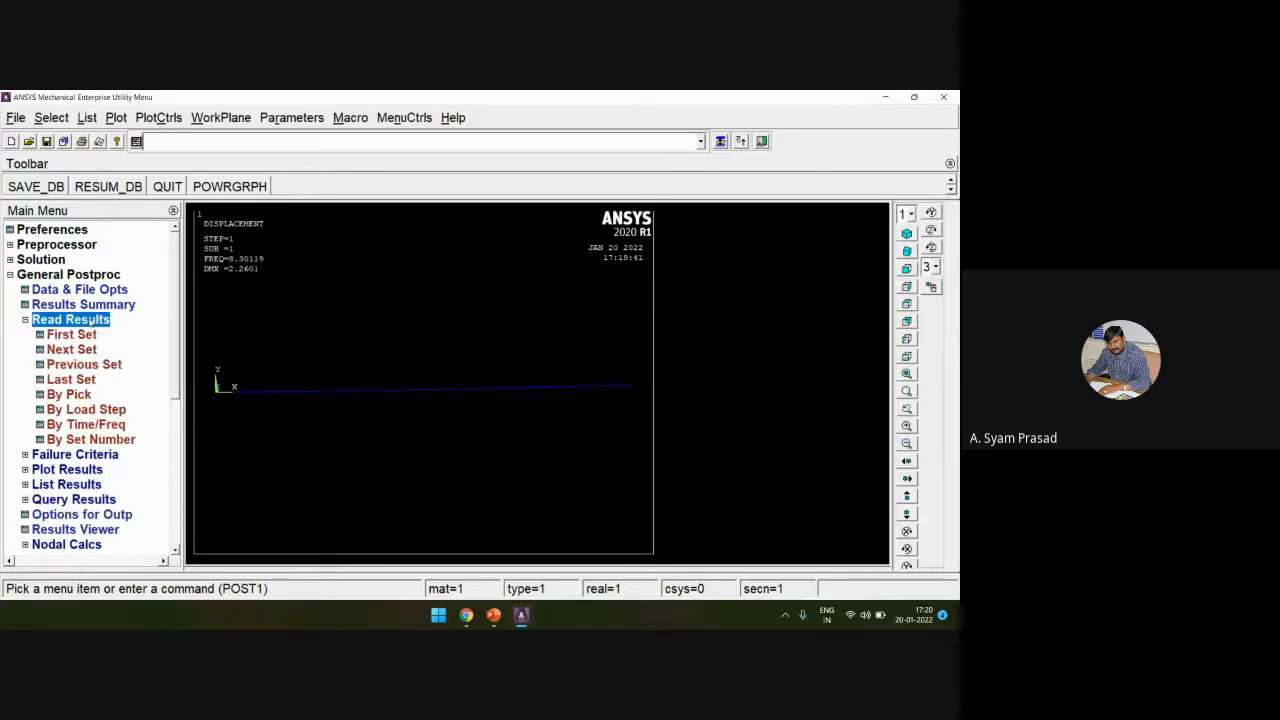
{"action": "left_click", "coordinate": [72, 395]}
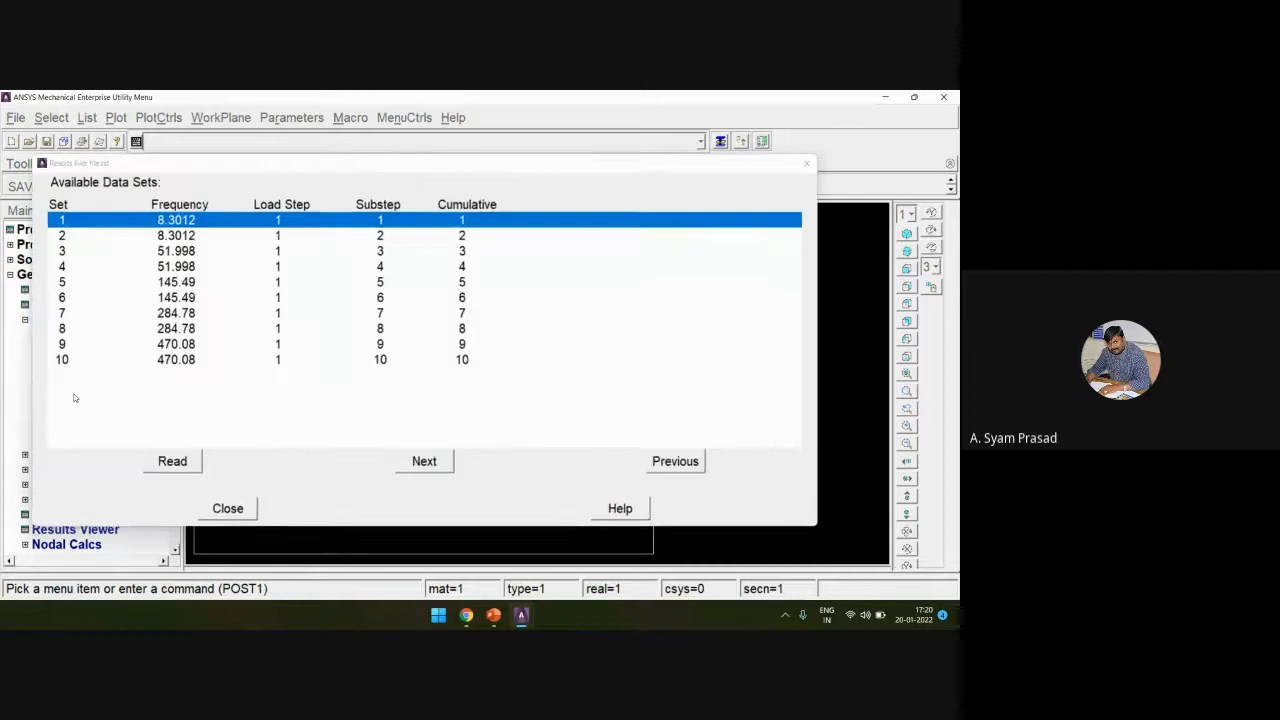
{"action": "left_click", "coordinate": [189, 235]}
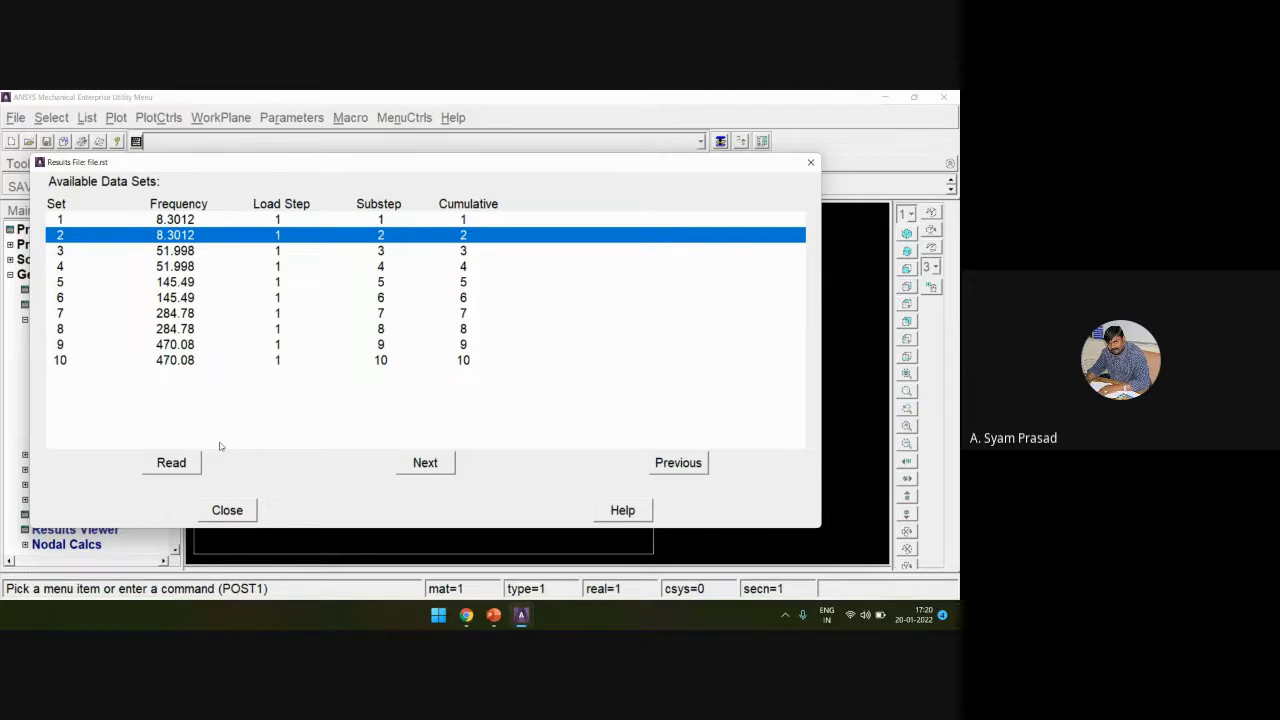
{"action": "left_click", "coordinate": [176, 463]}
{"action": "left_click", "coordinate": [250, 516]}
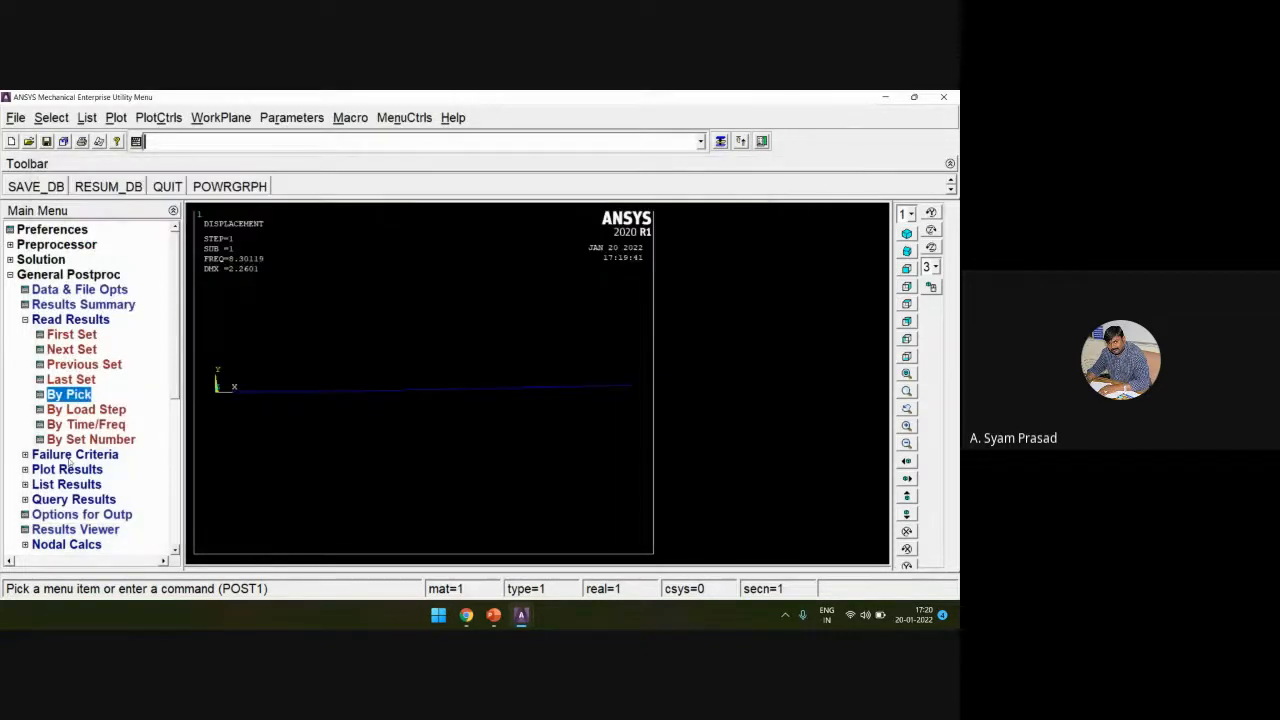
Step: Plot the second mode's deformed shape together with the undeformed shape and show it in isometric view
{"action": "left_click", "coordinate": [67, 469]}
{"action": "left_click", "coordinate": [95, 364]}
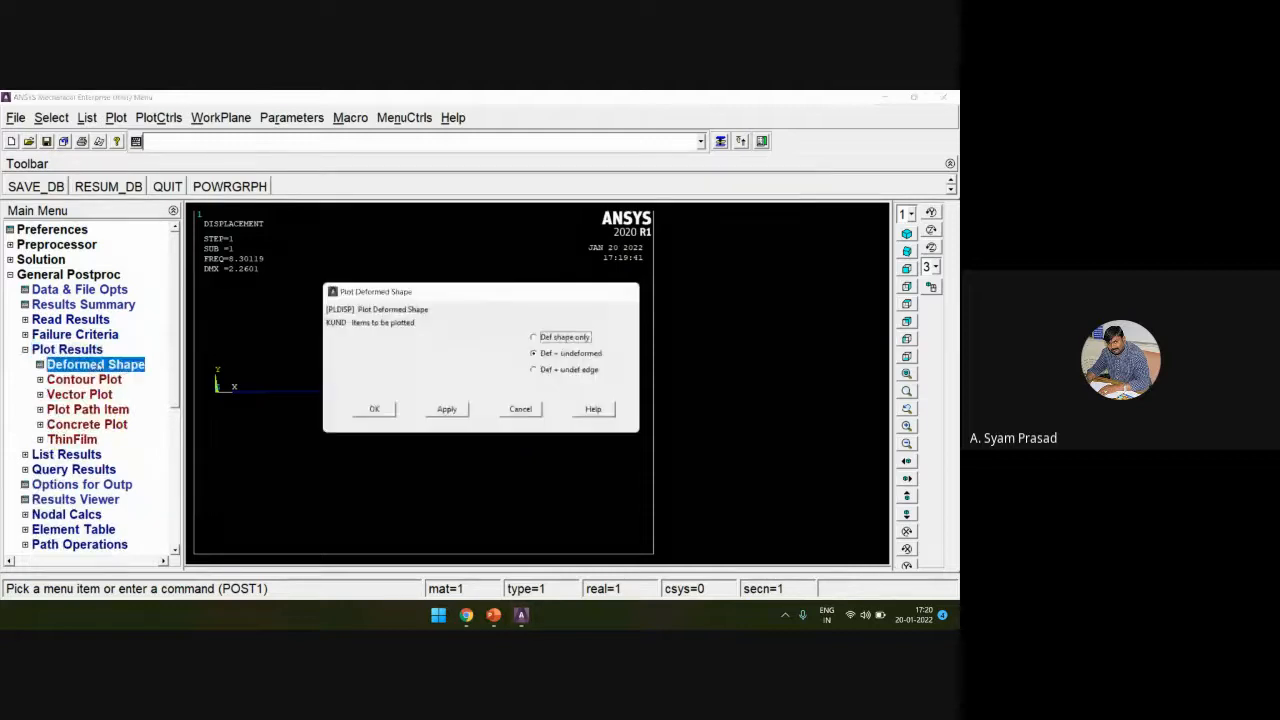
{"action": "left_click", "coordinate": [566, 353]}
{"action": "left_click", "coordinate": [374, 409]}
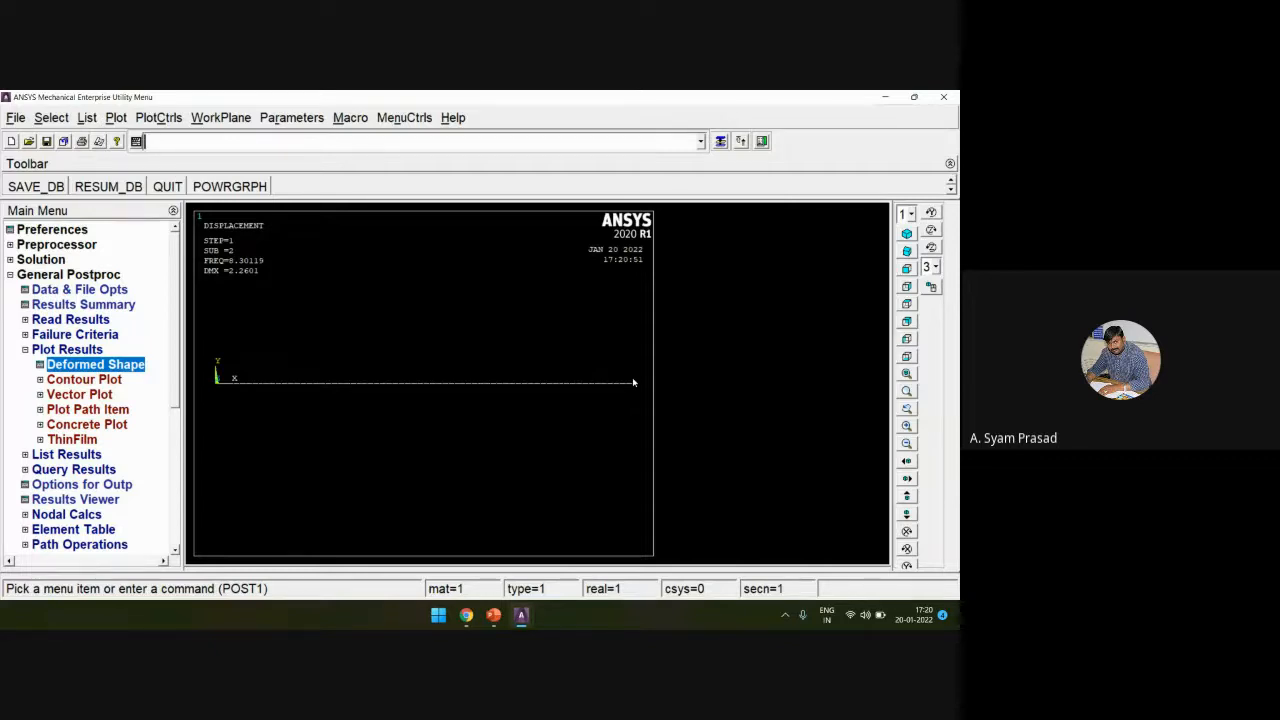
{"action": "left_click", "coordinate": [907, 233]}
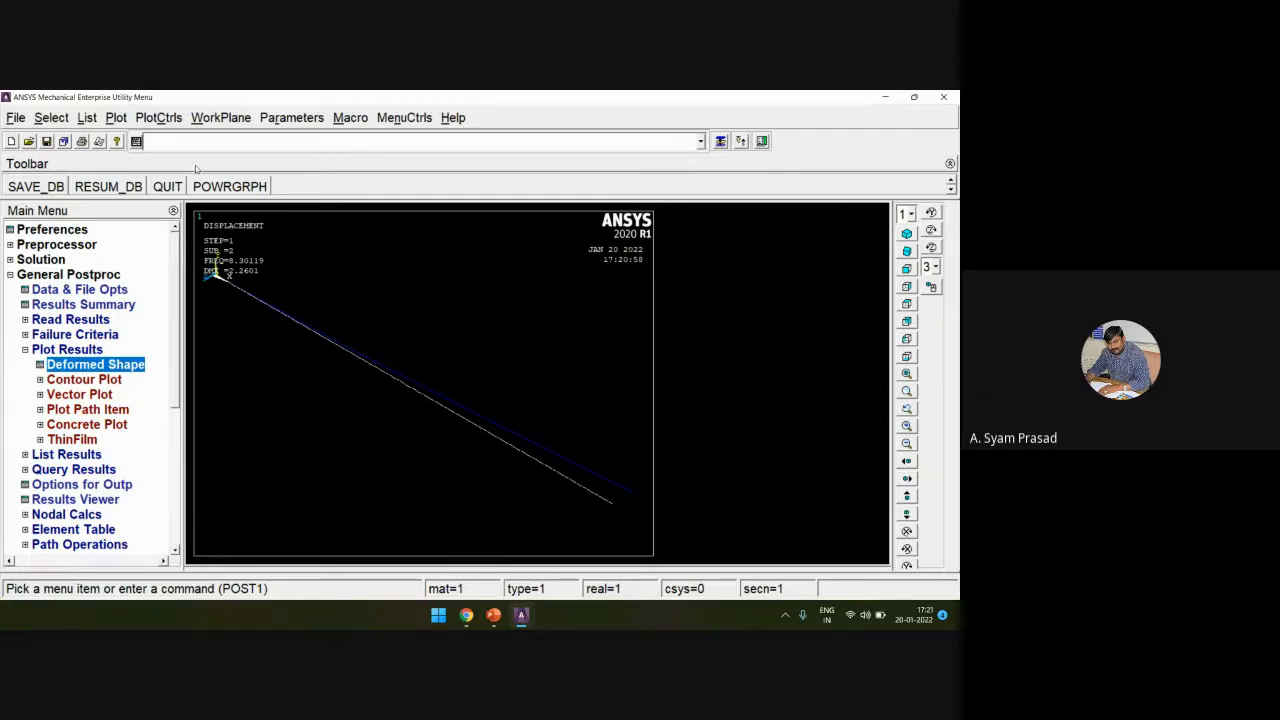
Step: Animate the second mode's deformed shape with the default frame settings, shorten the playback delay, and close the animation controller
{"action": "left_click", "coordinate": [159, 118]}
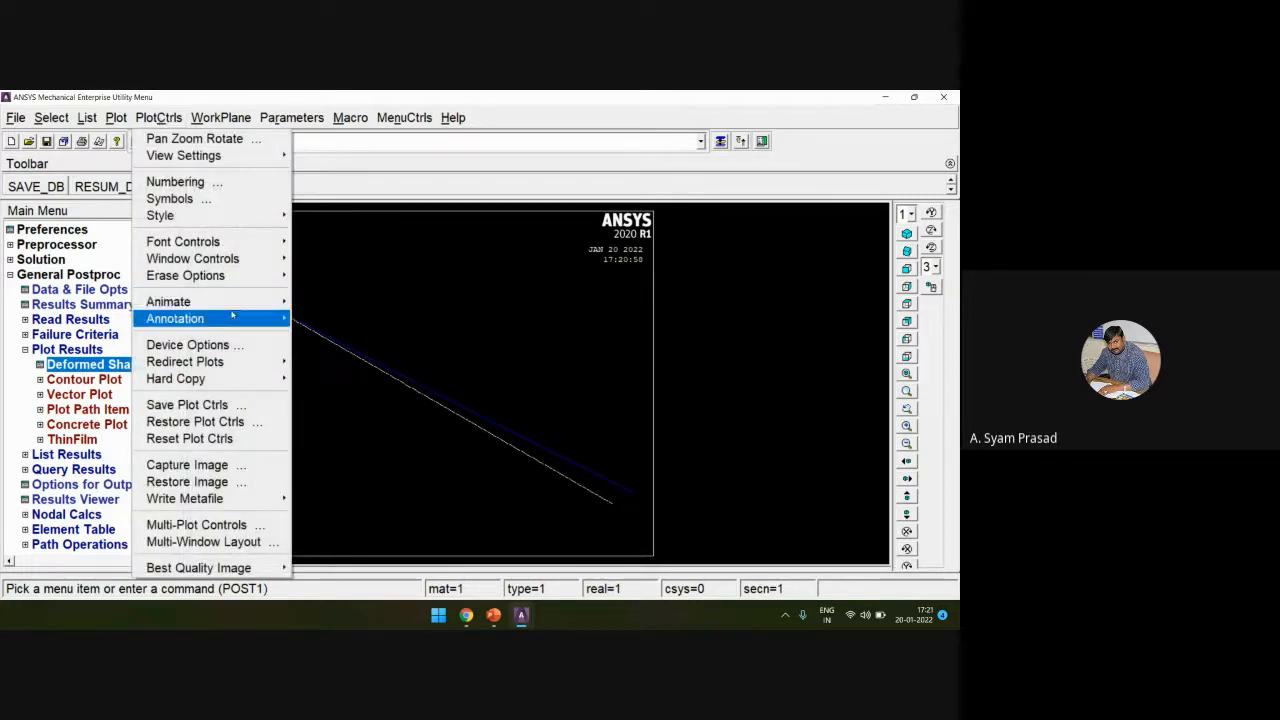
{"action": "mouse_move", "coordinate": [238, 303]}
{"action": "left_click", "coordinate": [355, 302]}
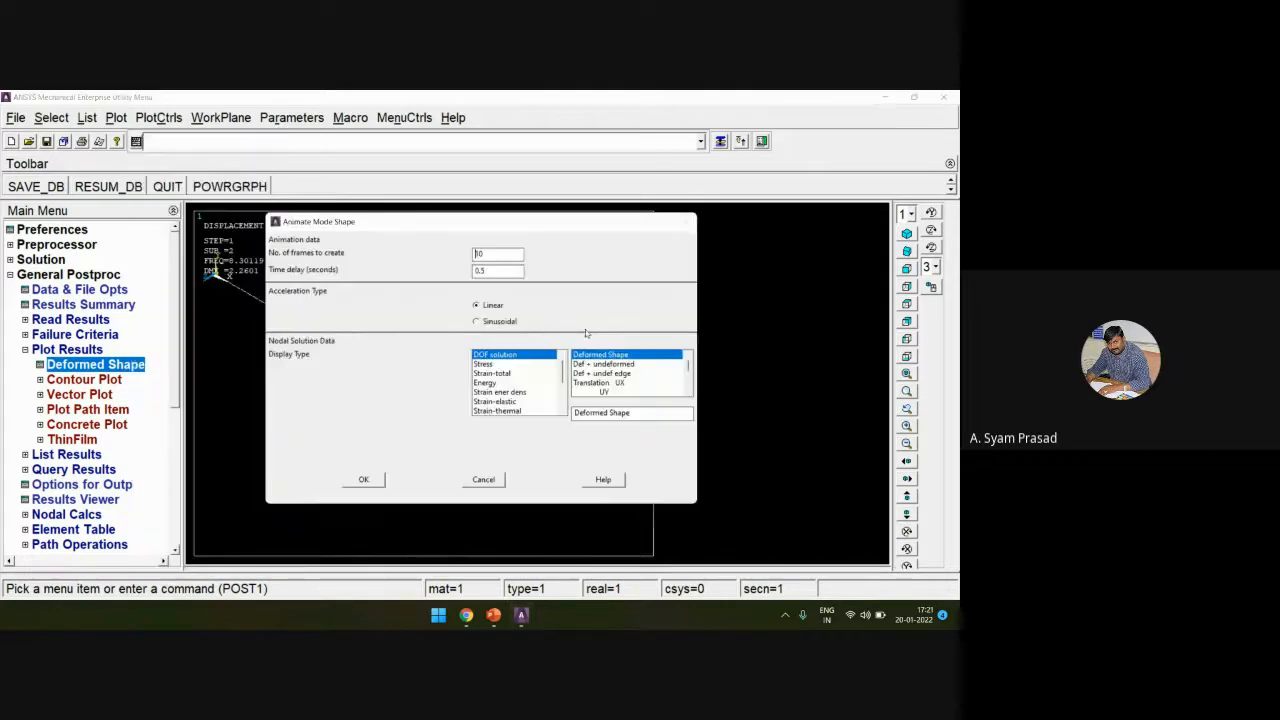
{"action": "left_click", "coordinate": [364, 479]}
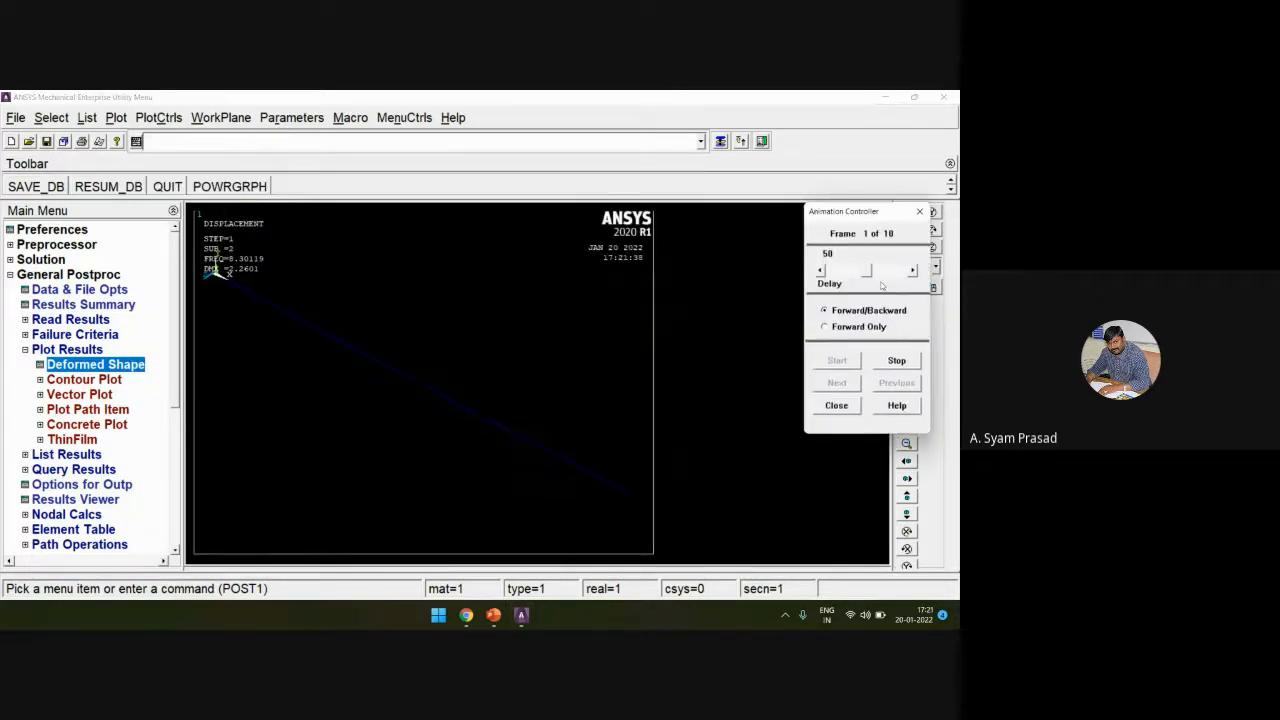
{"action": "left_click_drag", "start_coordinate": [866, 274], "coordinate": [840, 278]}
{"action": "left_click", "coordinate": [852, 408]}
Step: Return the model to the front view and read results data set 3 from the available data sets
{"action": "left_click", "coordinate": [907, 374]}
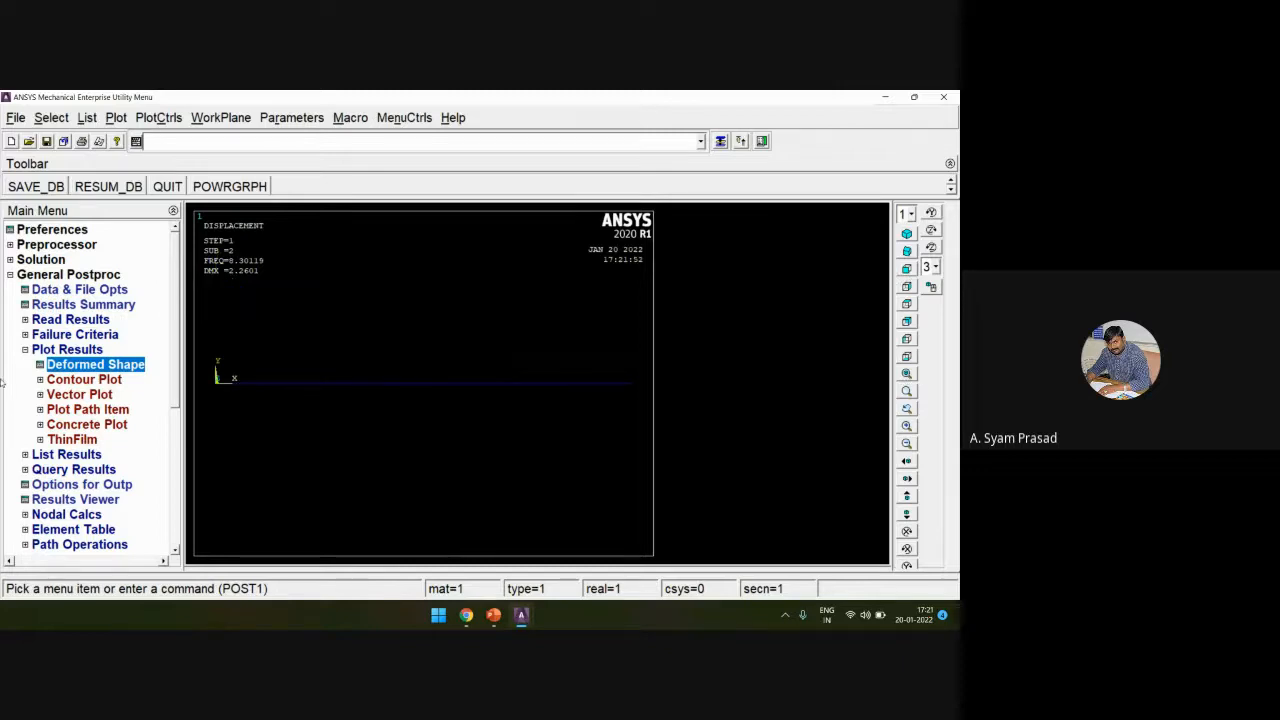
{"action": "left_click", "coordinate": [62, 319]}
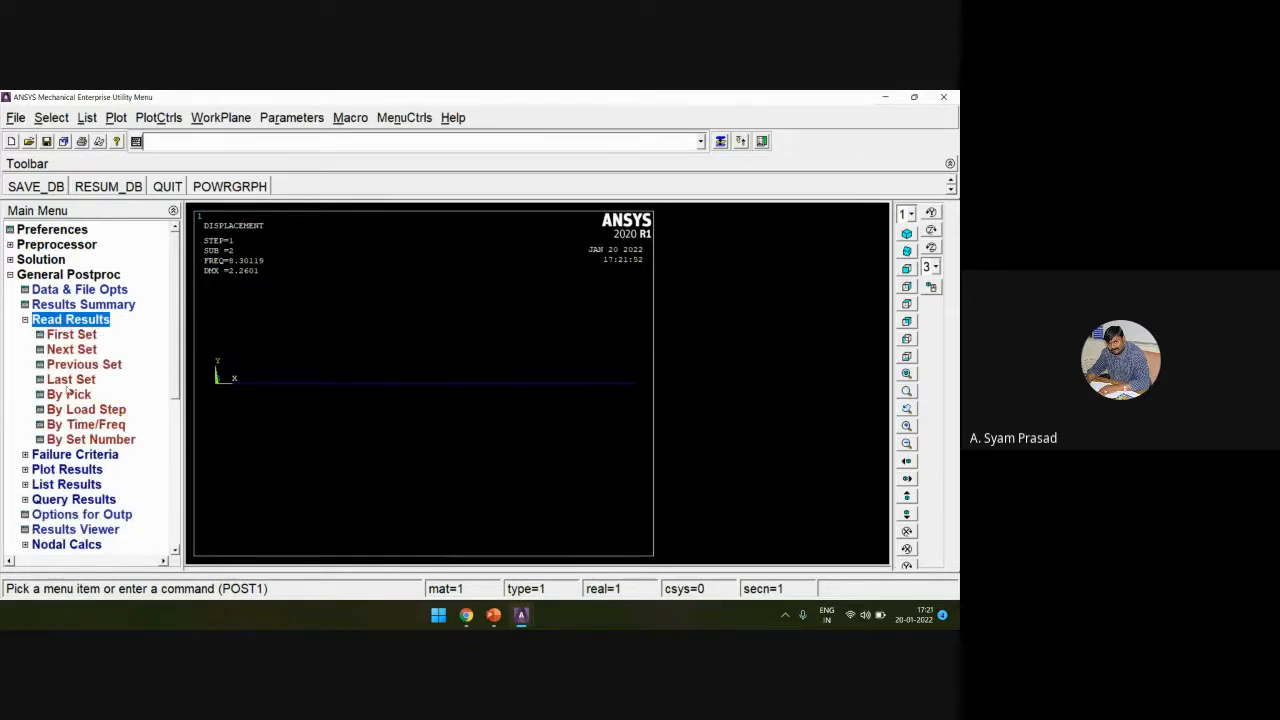
{"action": "left_click", "coordinate": [68, 394]}
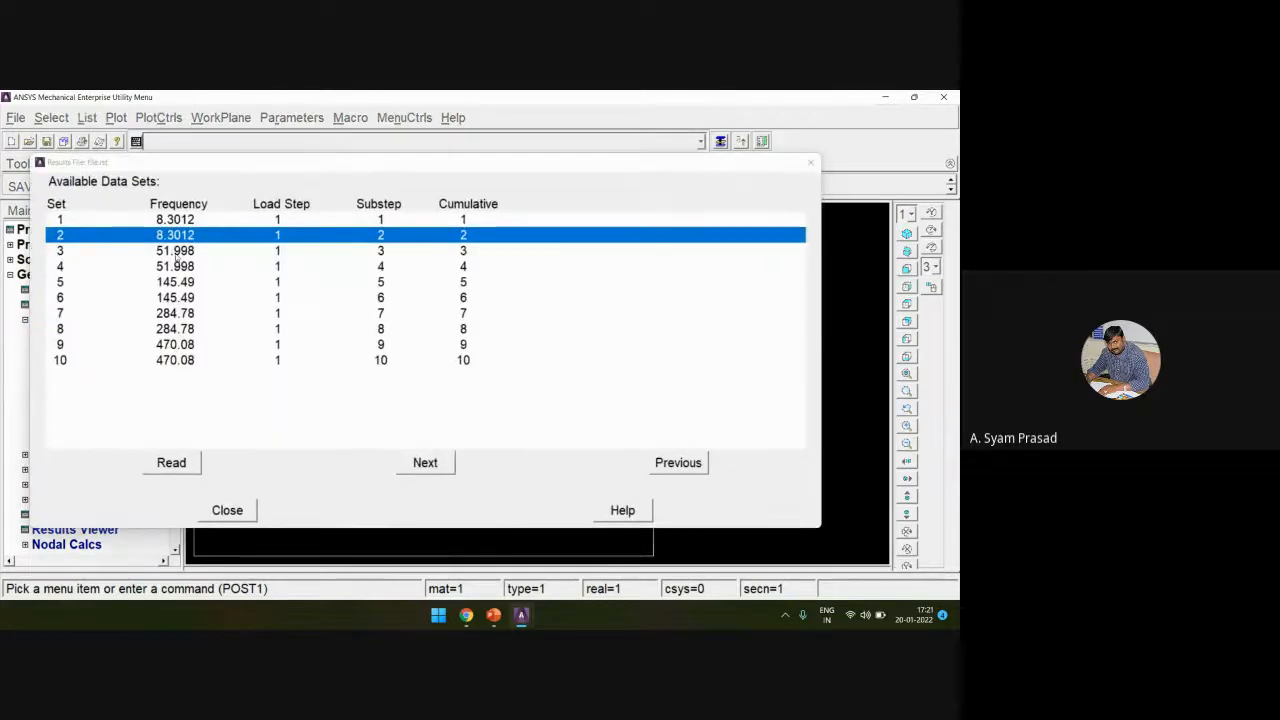
{"action": "left_click", "coordinate": [176, 252]}
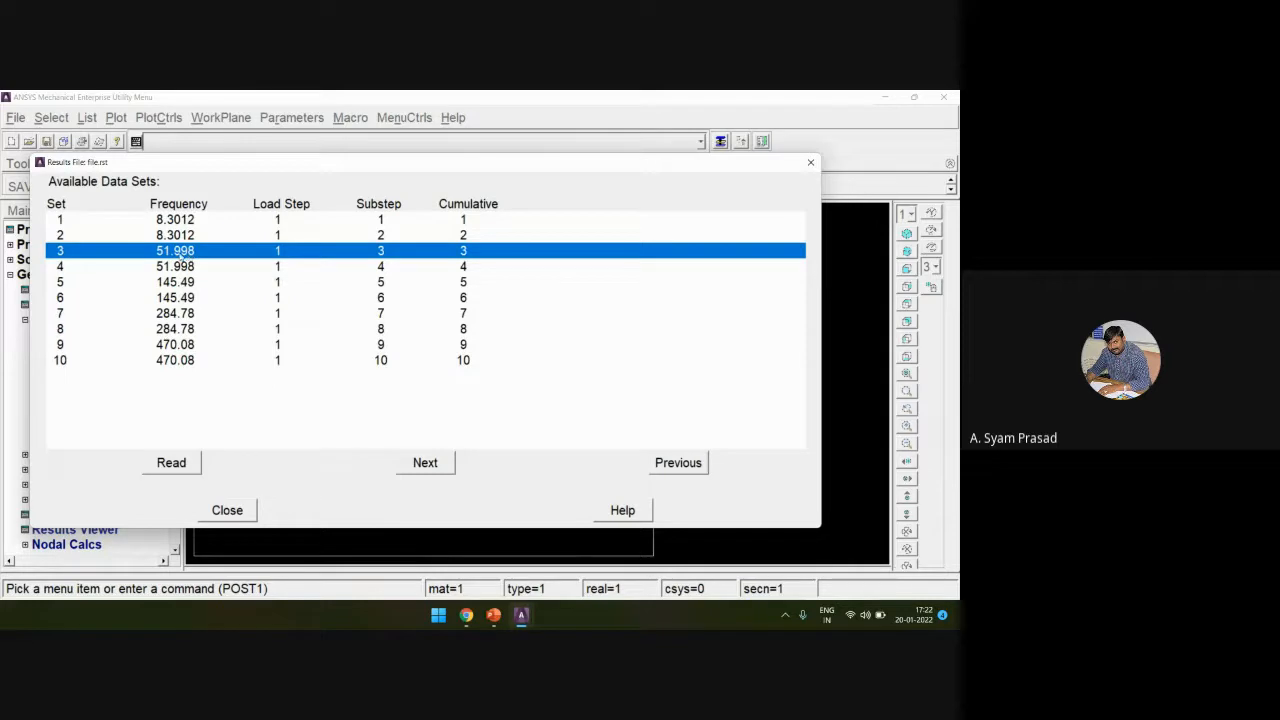
{"action": "left_click", "coordinate": [163, 462]}
{"action": "left_click", "coordinate": [229, 516]}
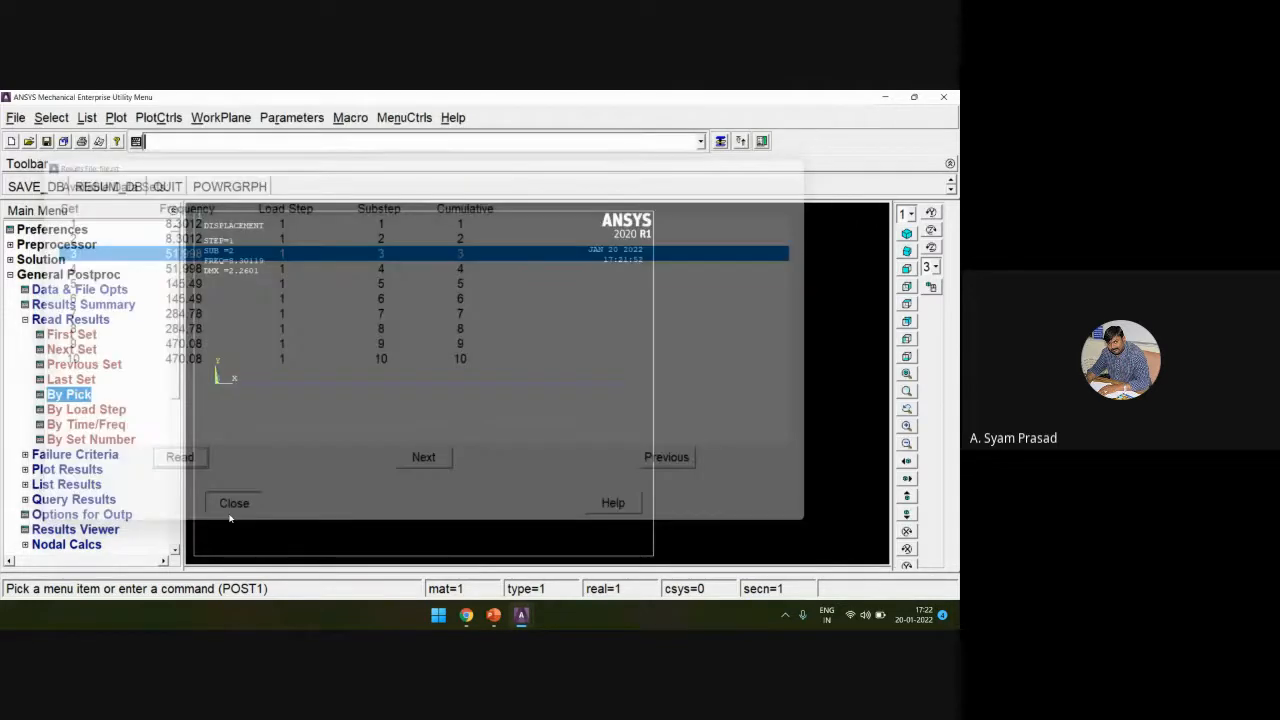
Step: Plot the deformed shape of the third mode together with the undeformed shape
{"action": "left_click", "coordinate": [70, 471]}
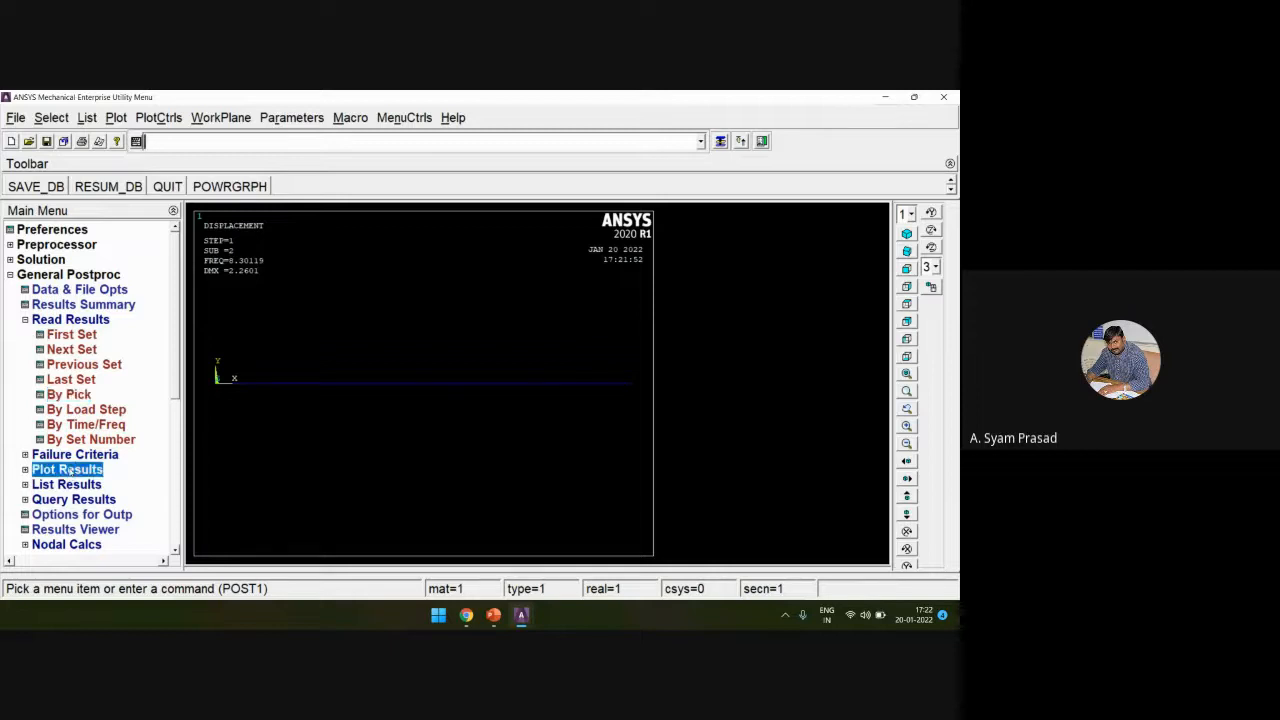
{"action": "left_click", "coordinate": [88, 365]}
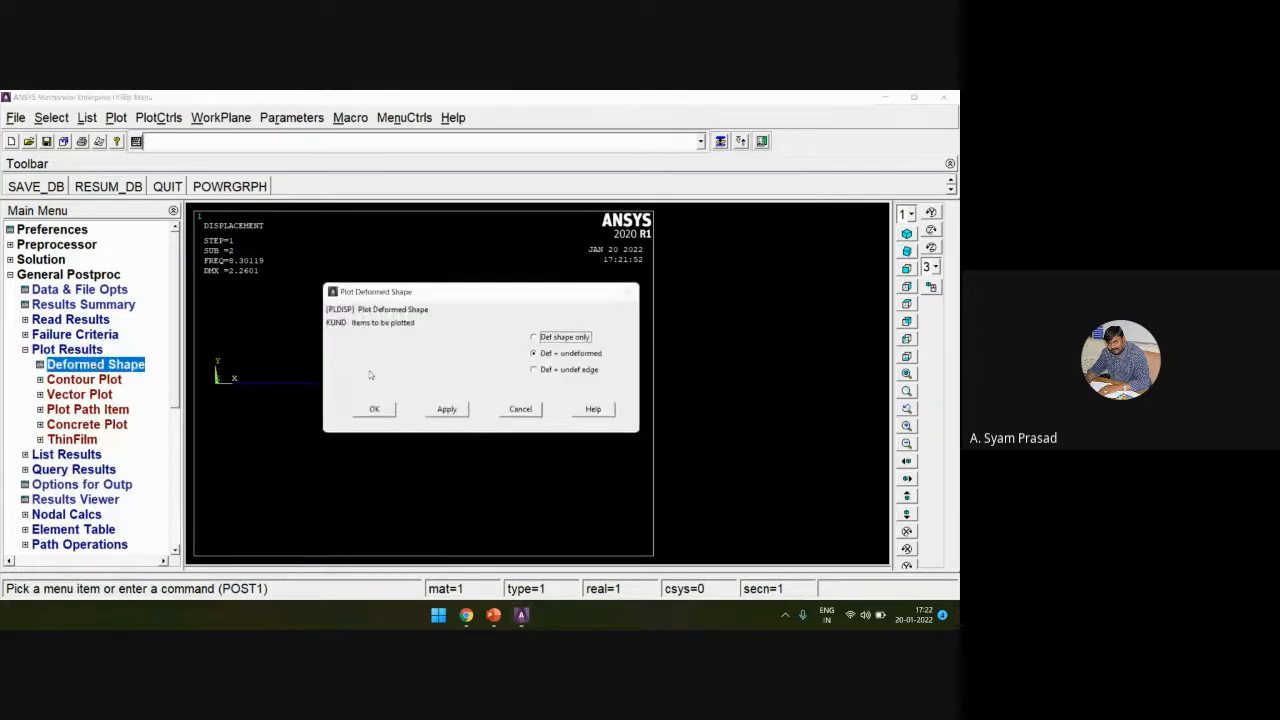
{"action": "left_click", "coordinate": [543, 356]}
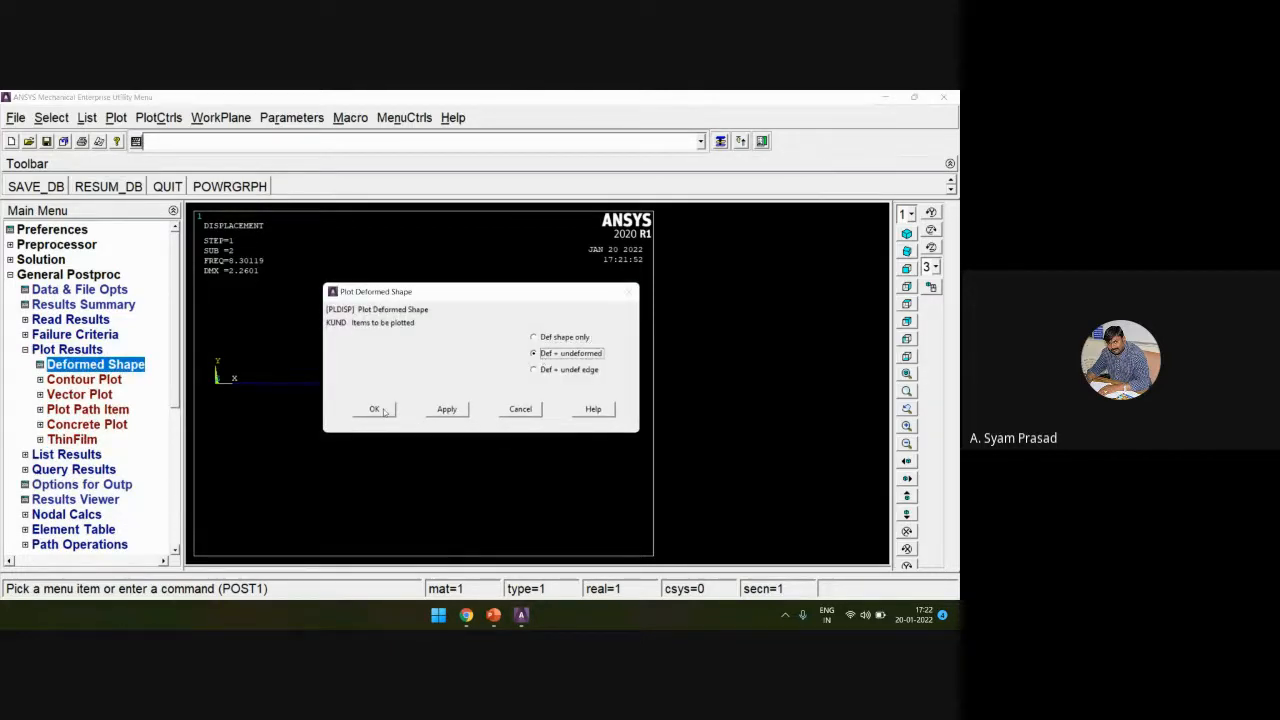
{"action": "left_click", "coordinate": [382, 410]}
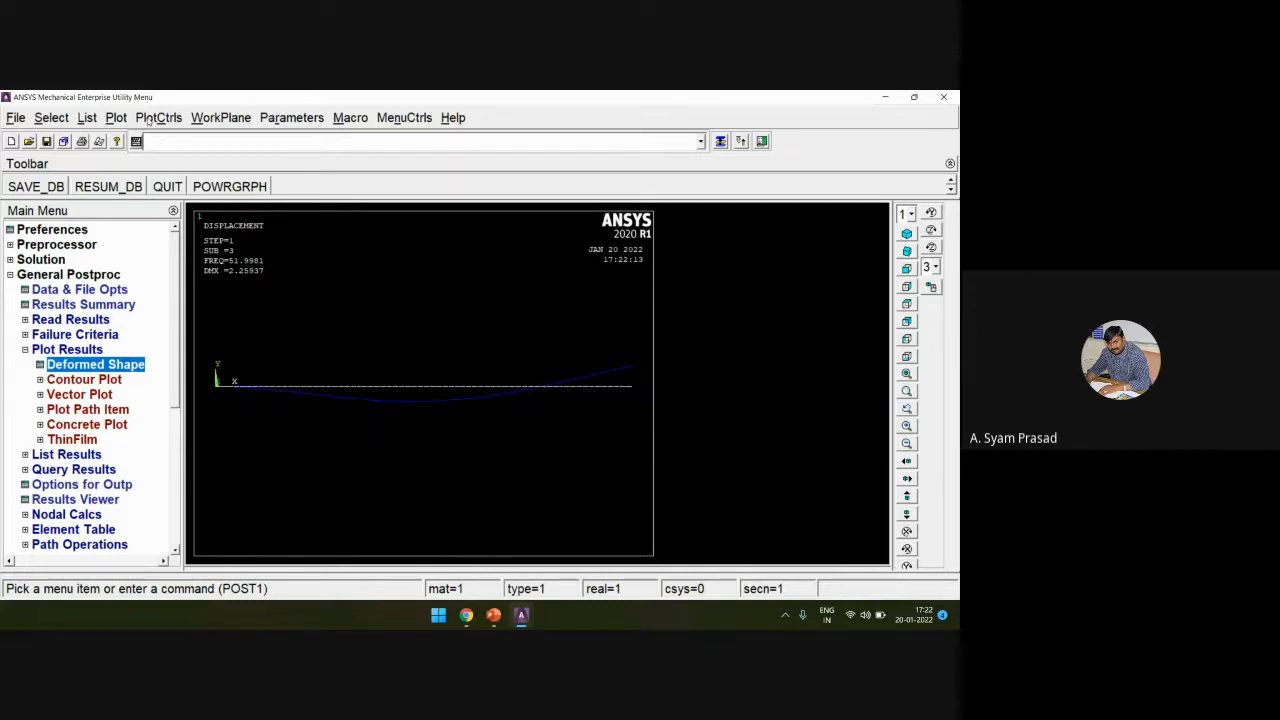
Step: Animate the third mode's deformed shape with the default frame settings, shorten the playback delay, and close the animation controller
{"action": "left_click", "coordinate": [150, 118]}
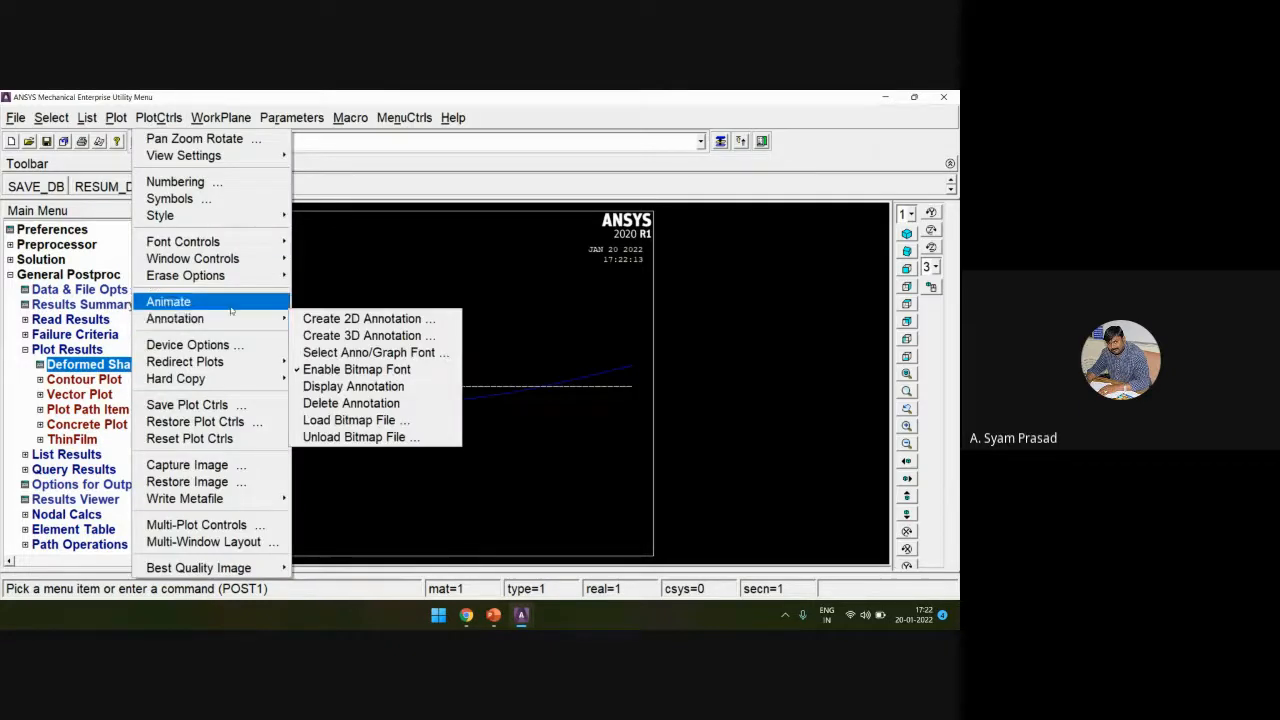
{"action": "mouse_move", "coordinate": [236, 303]}
{"action": "left_click", "coordinate": [331, 302]}
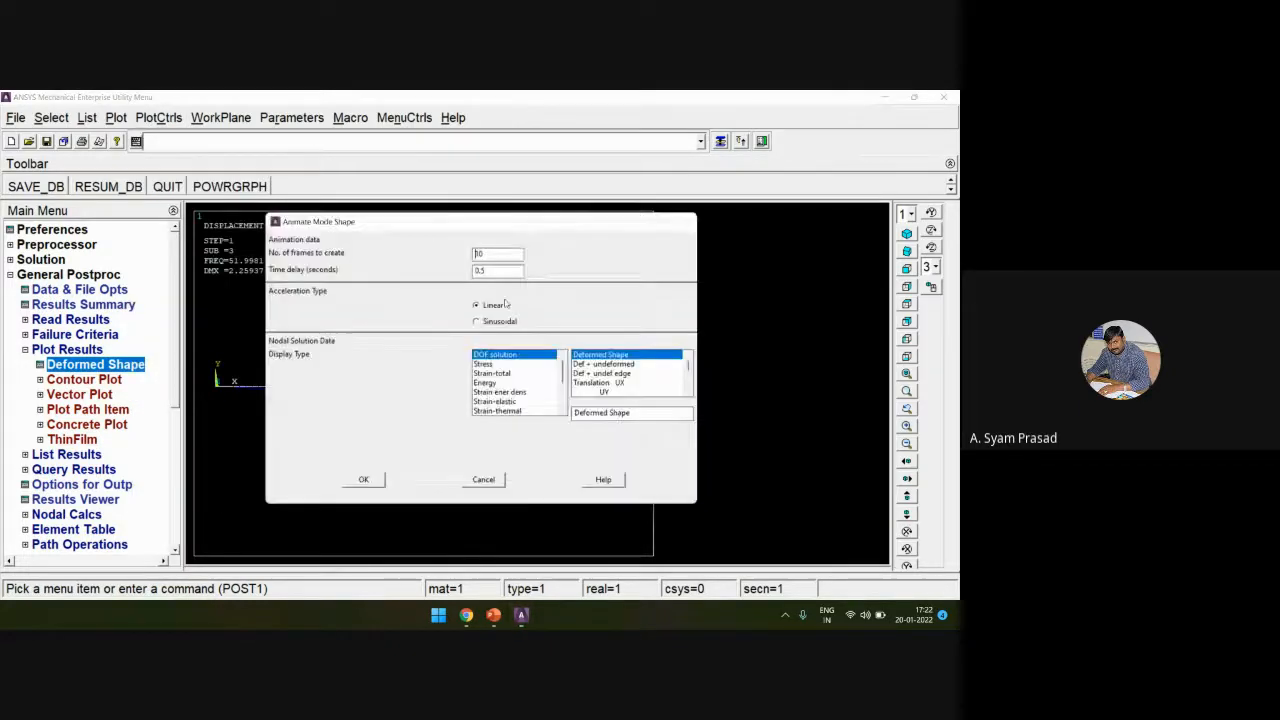
{"action": "left_click", "coordinate": [366, 480]}
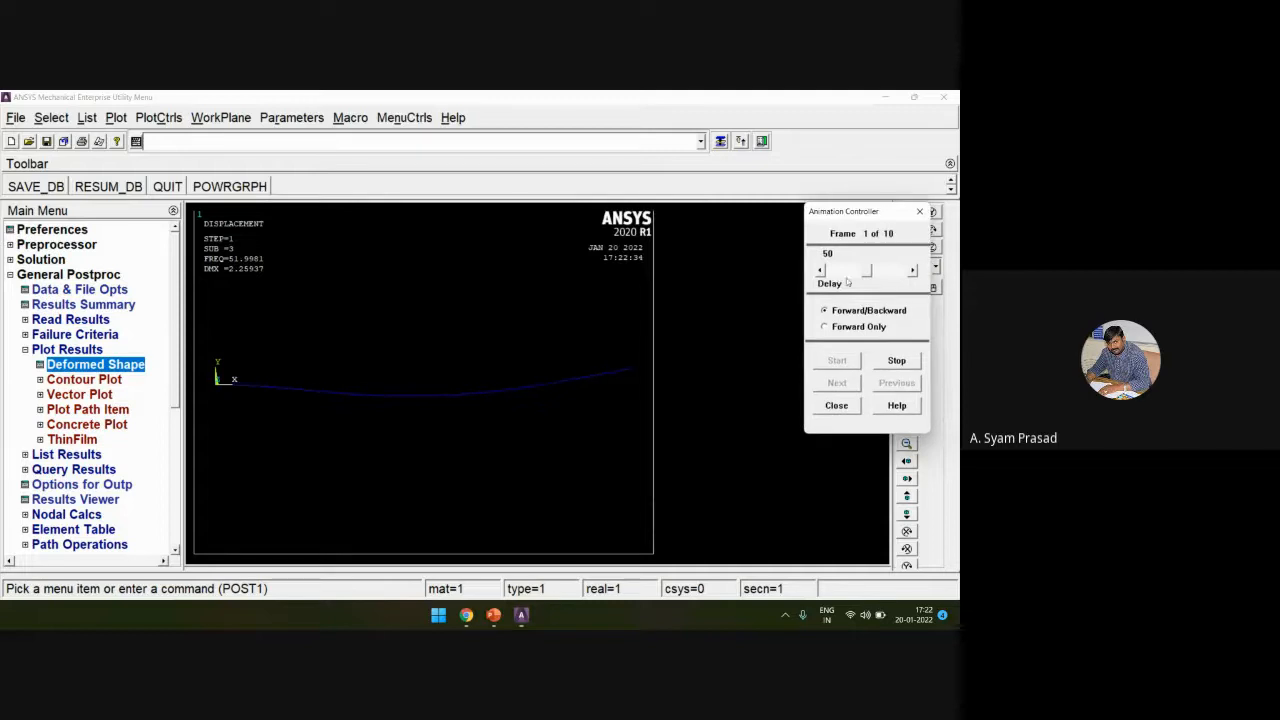
{"action": "left_click_drag", "start_coordinate": [868, 272], "coordinate": [847, 272]}
{"action": "left_click", "coordinate": [837, 405]}
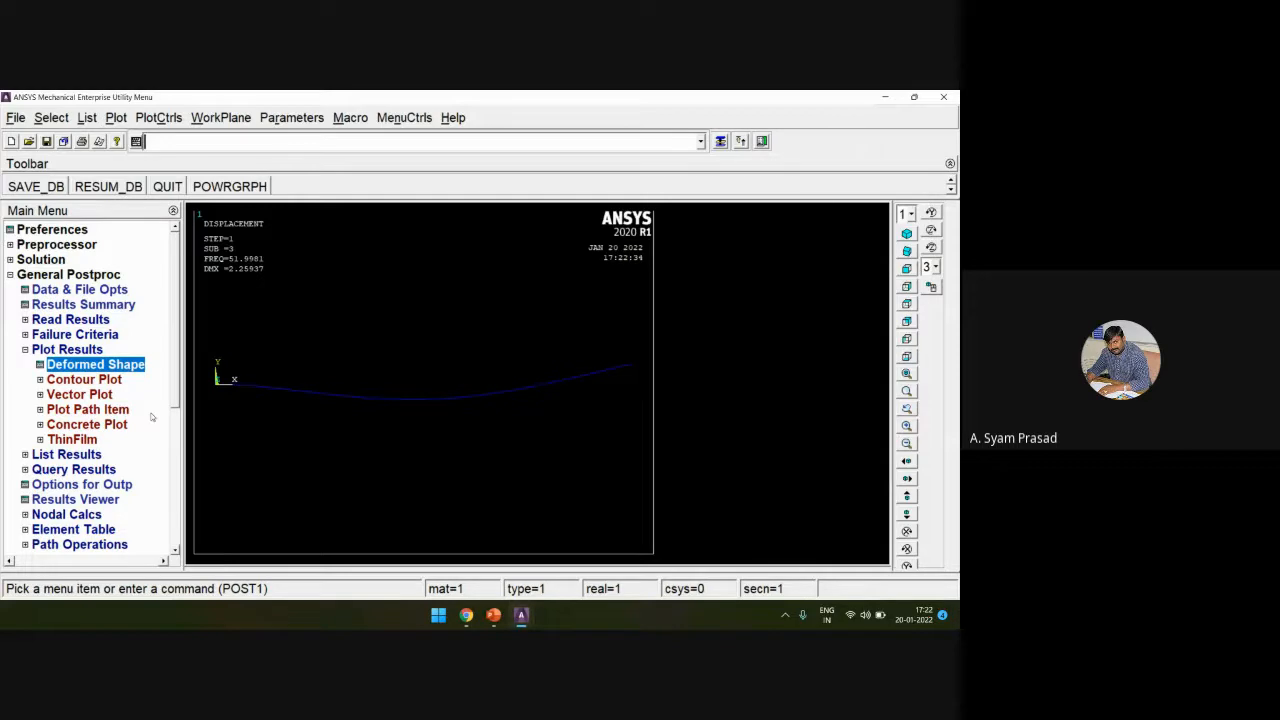
Step: Read results data set 5 from the available data sets and close the list
{"action": "left_click", "coordinate": [72, 320]}
{"action": "left_click", "coordinate": [70, 393]}
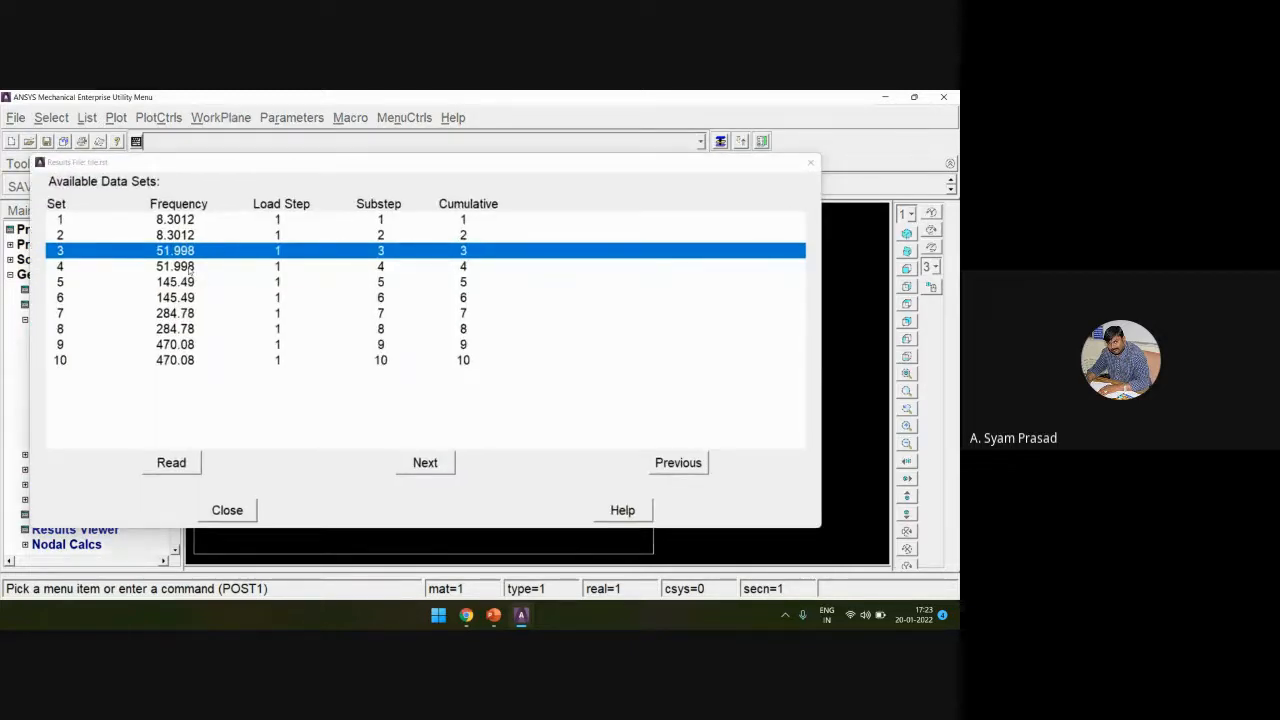
{"action": "left_click", "coordinate": [190, 267]}
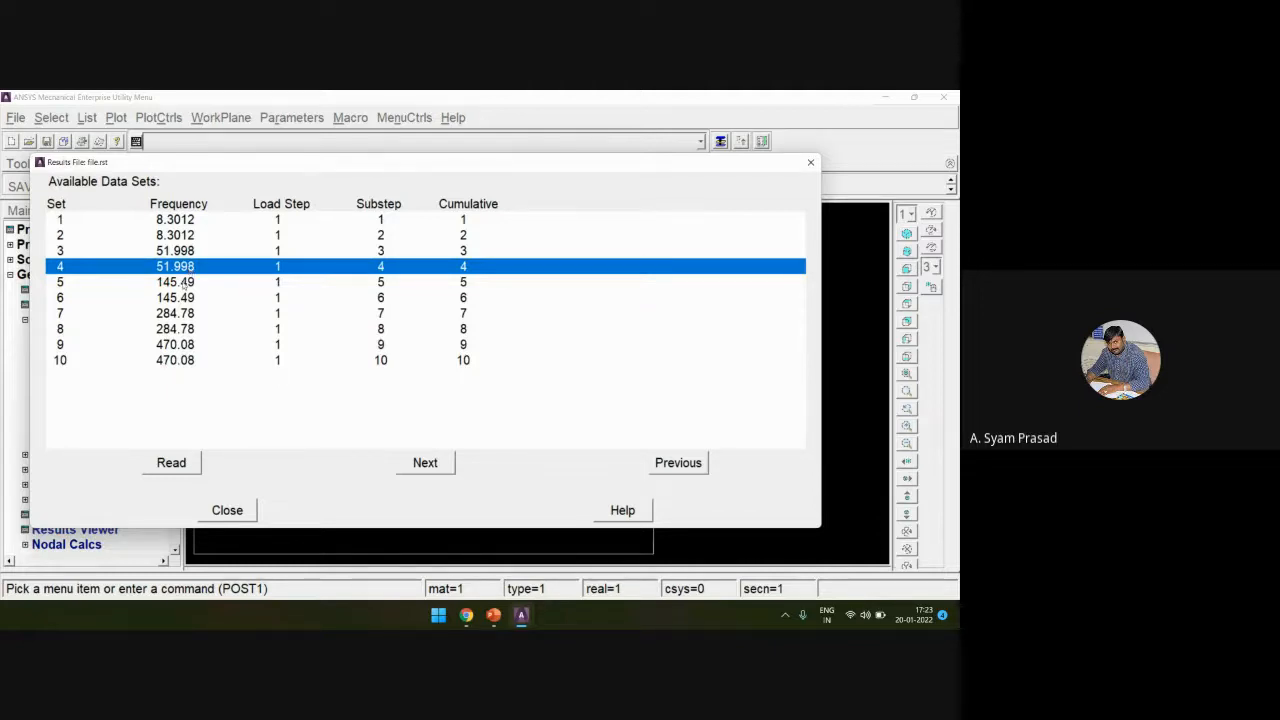
{"action": "left_click", "coordinate": [183, 283]}
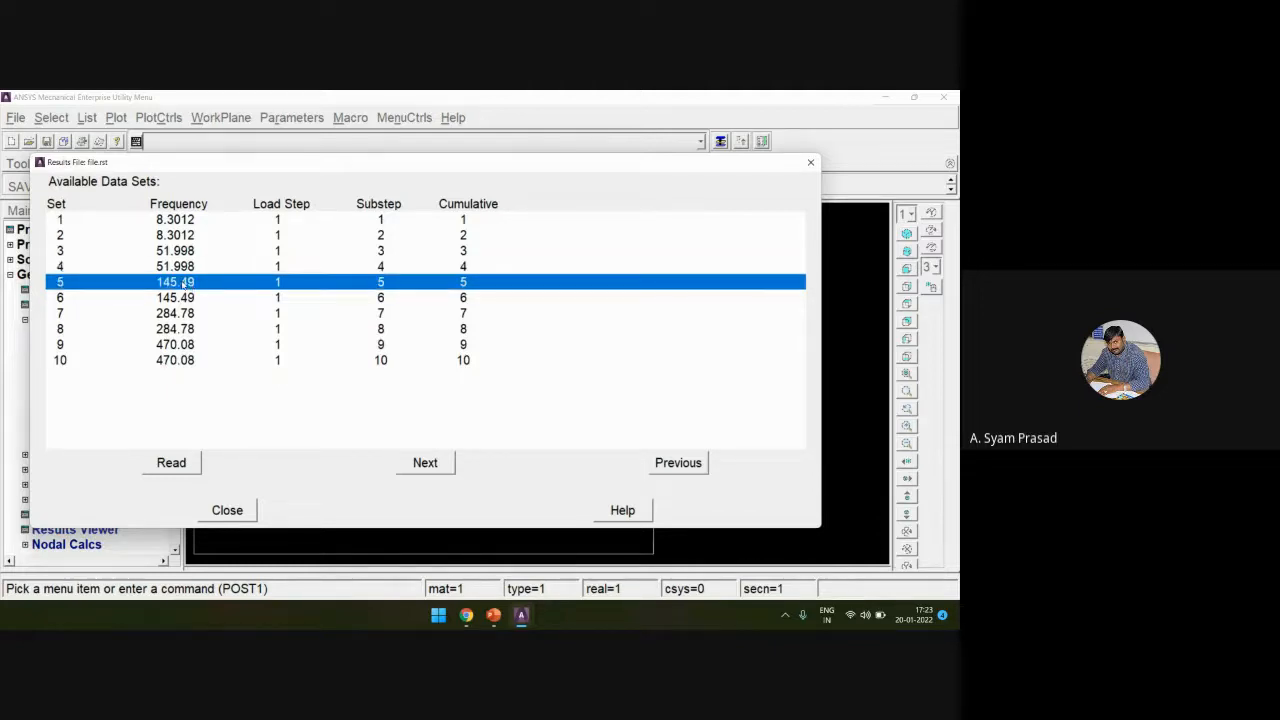
{"action": "left_click", "coordinate": [171, 463]}
{"action": "left_click", "coordinate": [214, 509]}
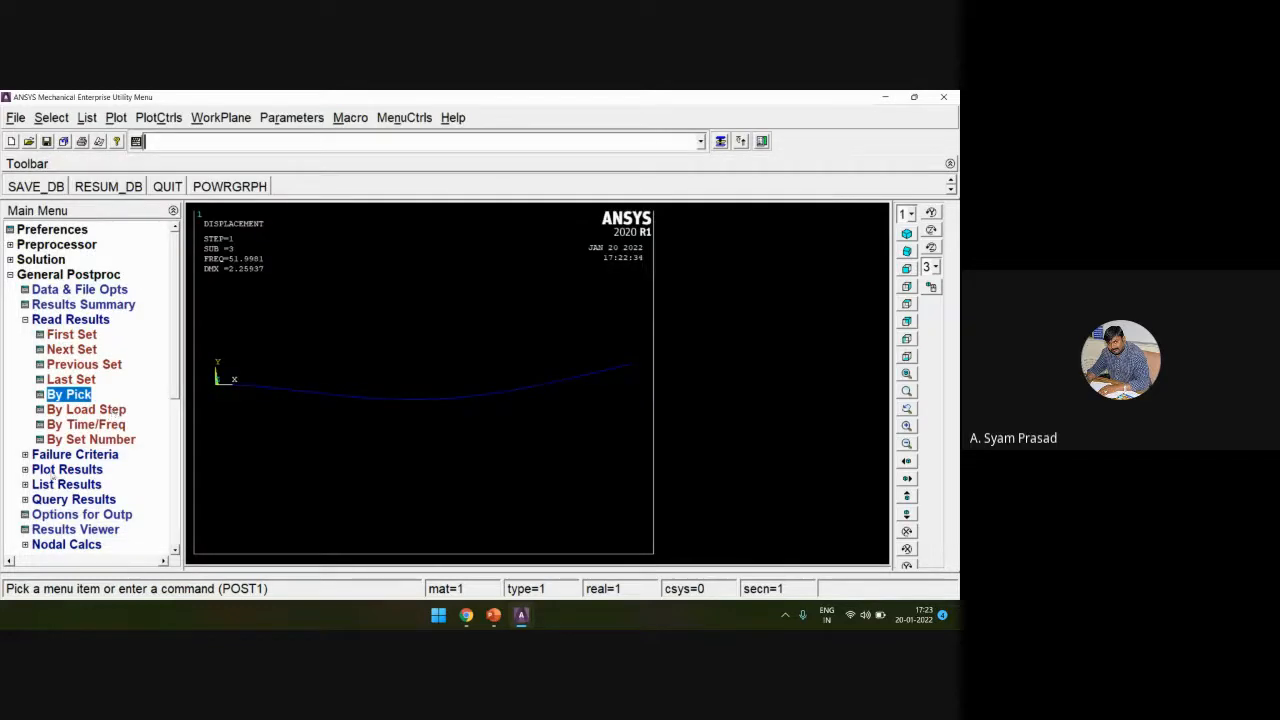
Step: Plot the deformed shape of the fifth mode together with the undeformed shape
{"action": "left_click", "coordinate": [64, 470]}
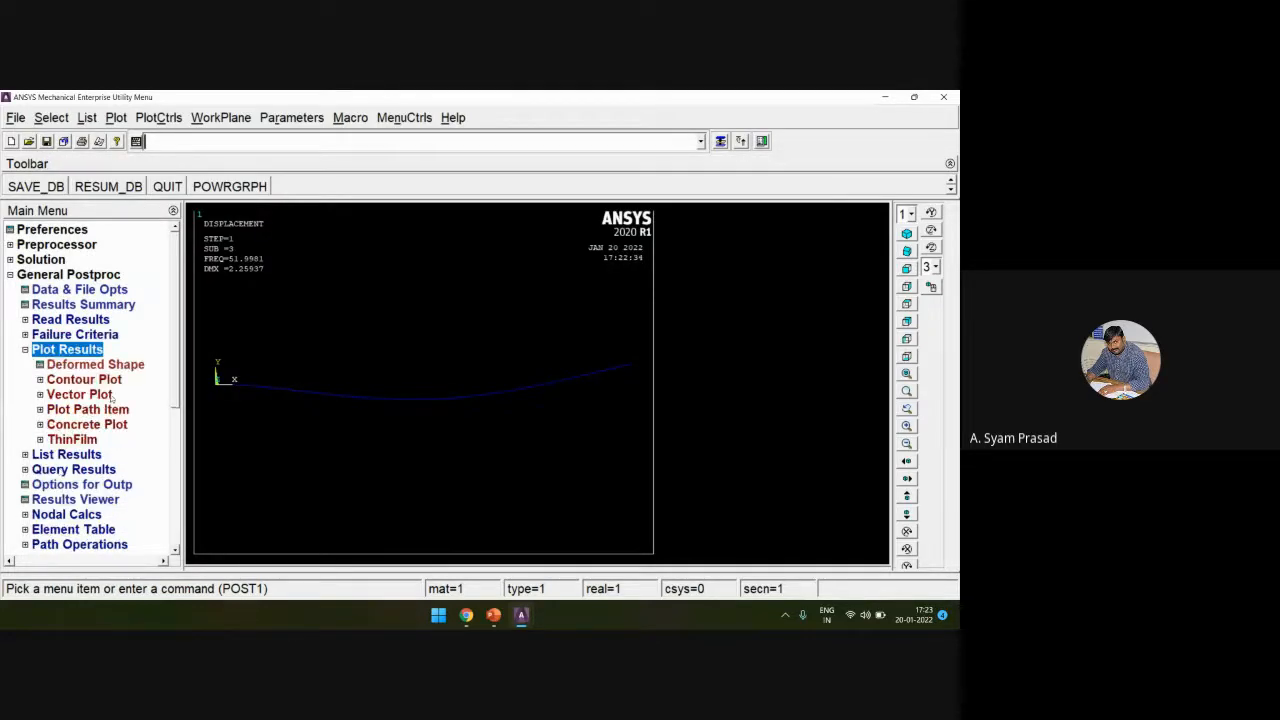
{"action": "left_click", "coordinate": [100, 365]}
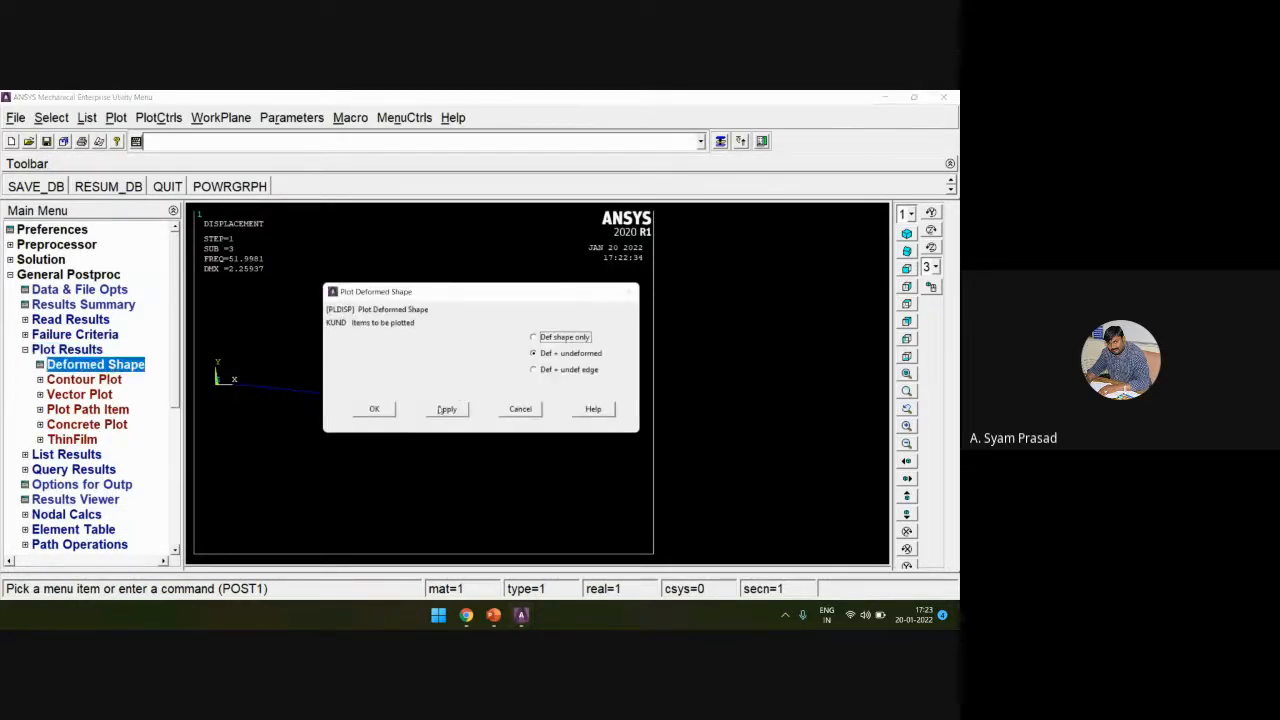
{"action": "left_click", "coordinate": [376, 409]}
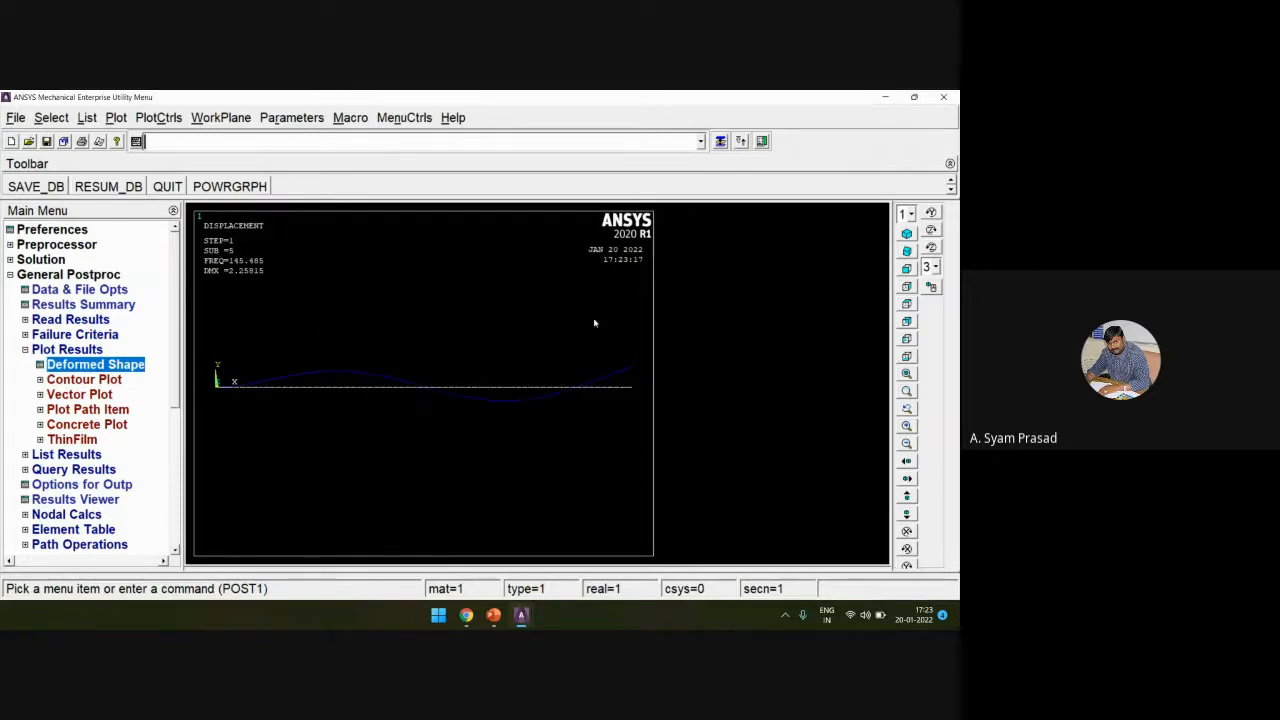
Step: Animate the fifth mode's deformed shape with the default frame settings, shorten the playback delay to 14, and close the animation controller
{"action": "left_click", "coordinate": [160, 118]}
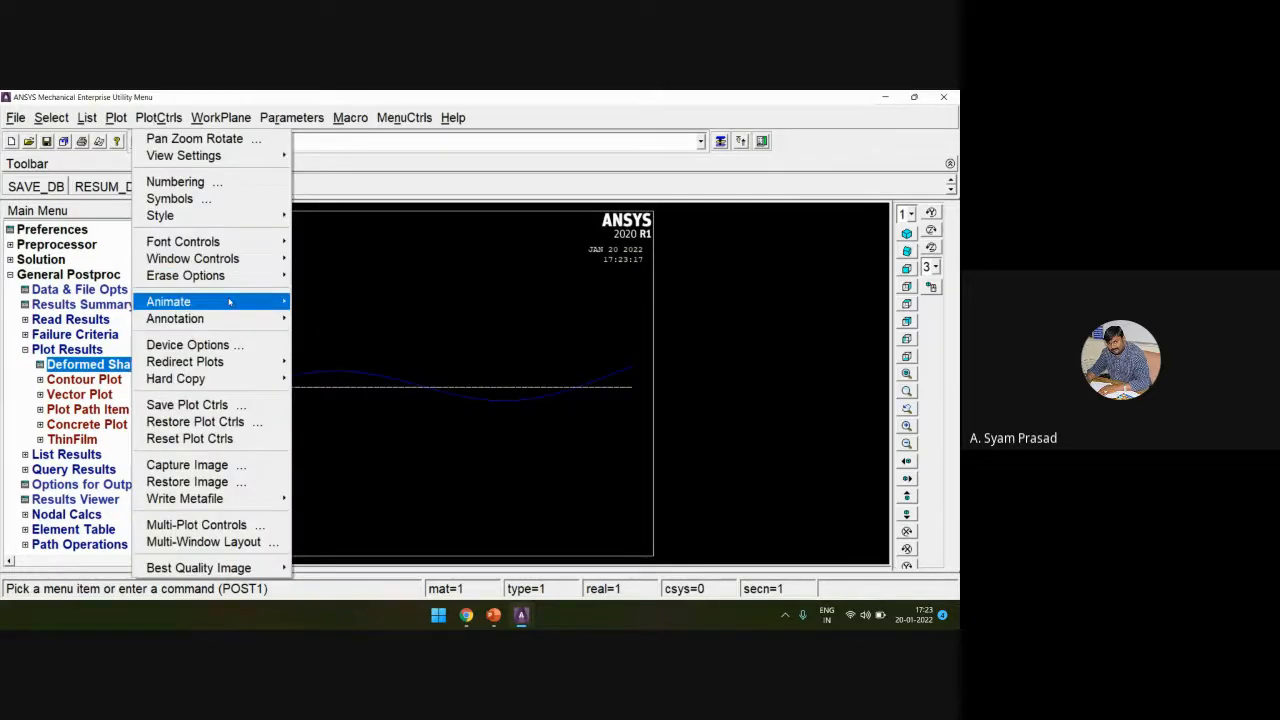
{"action": "mouse_move", "coordinate": [284, 301]}
{"action": "left_click", "coordinate": [338, 302]}
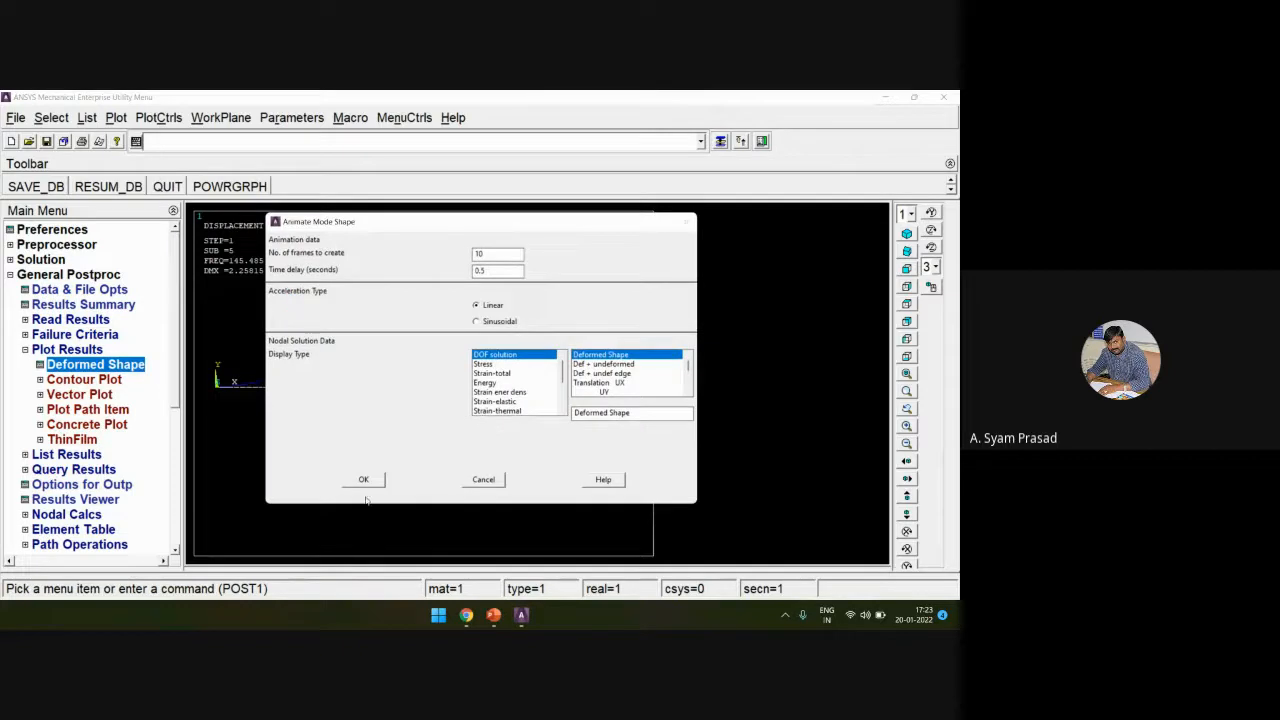
{"action": "left_click", "coordinate": [364, 477]}
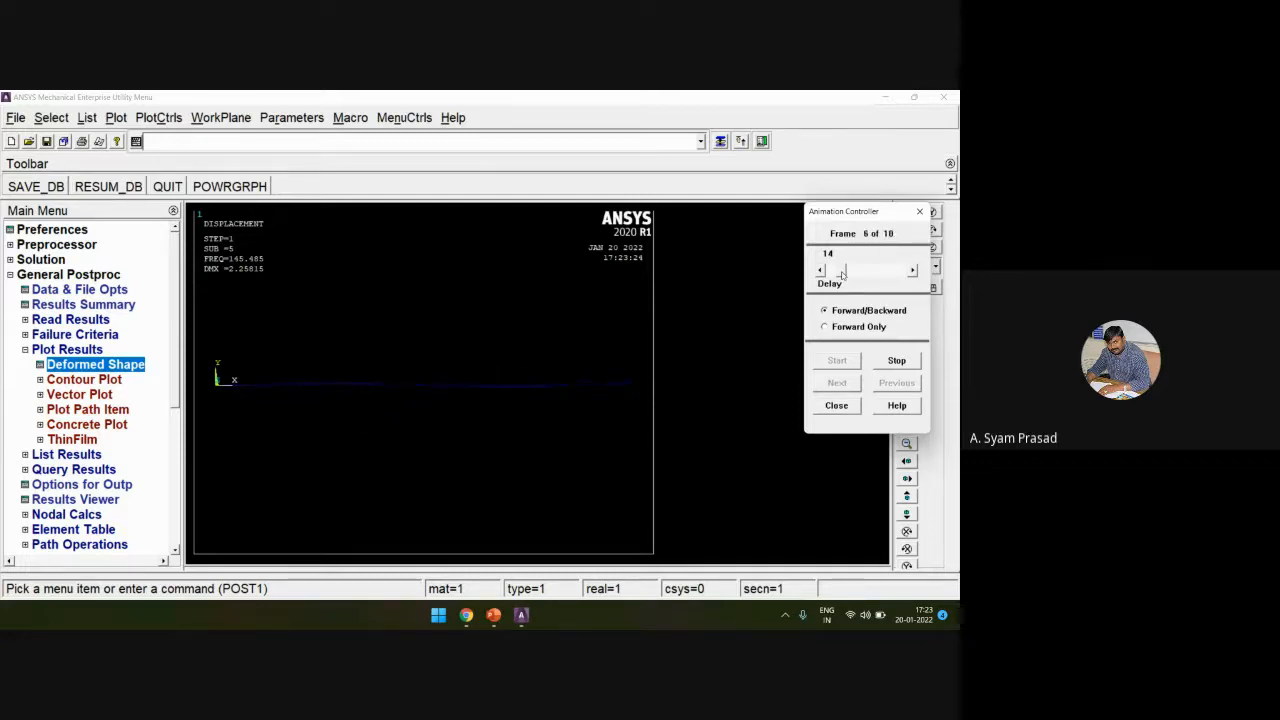
{"action": "left_click", "coordinate": [836, 405]}
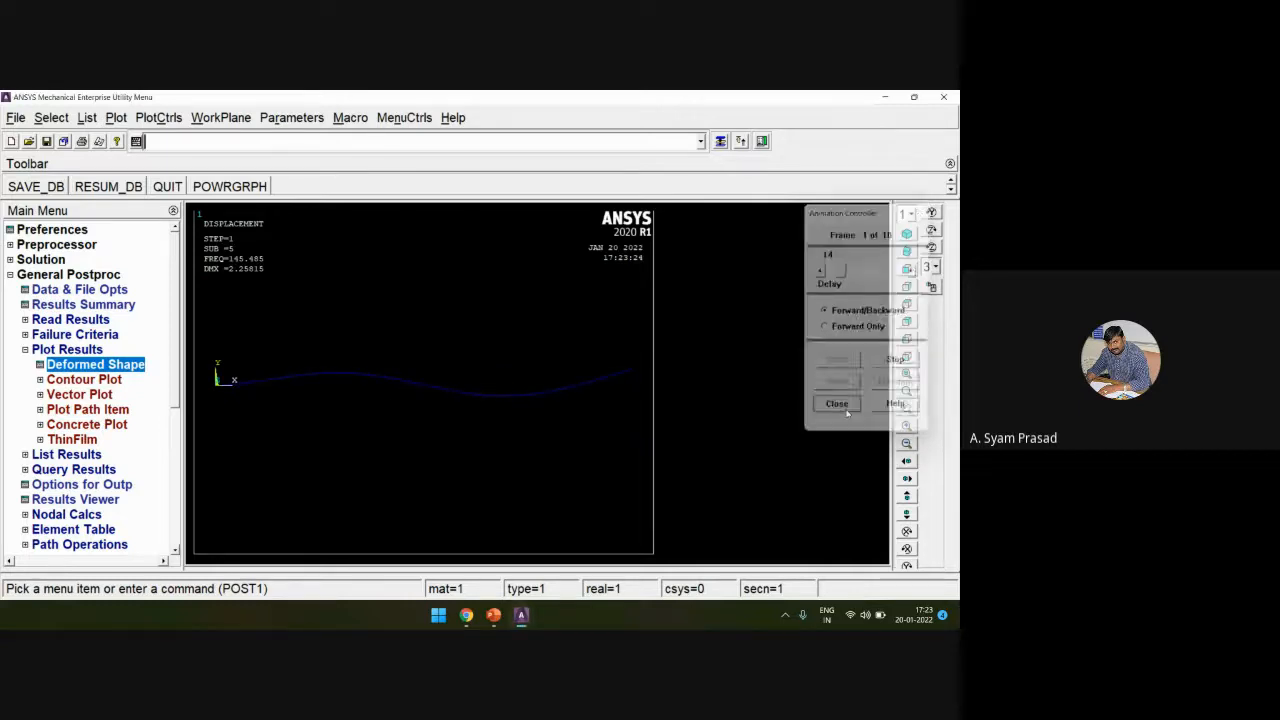
Step: Read results data set 9 from the available data sets and close the list
{"action": "left_click", "coordinate": [67, 320]}
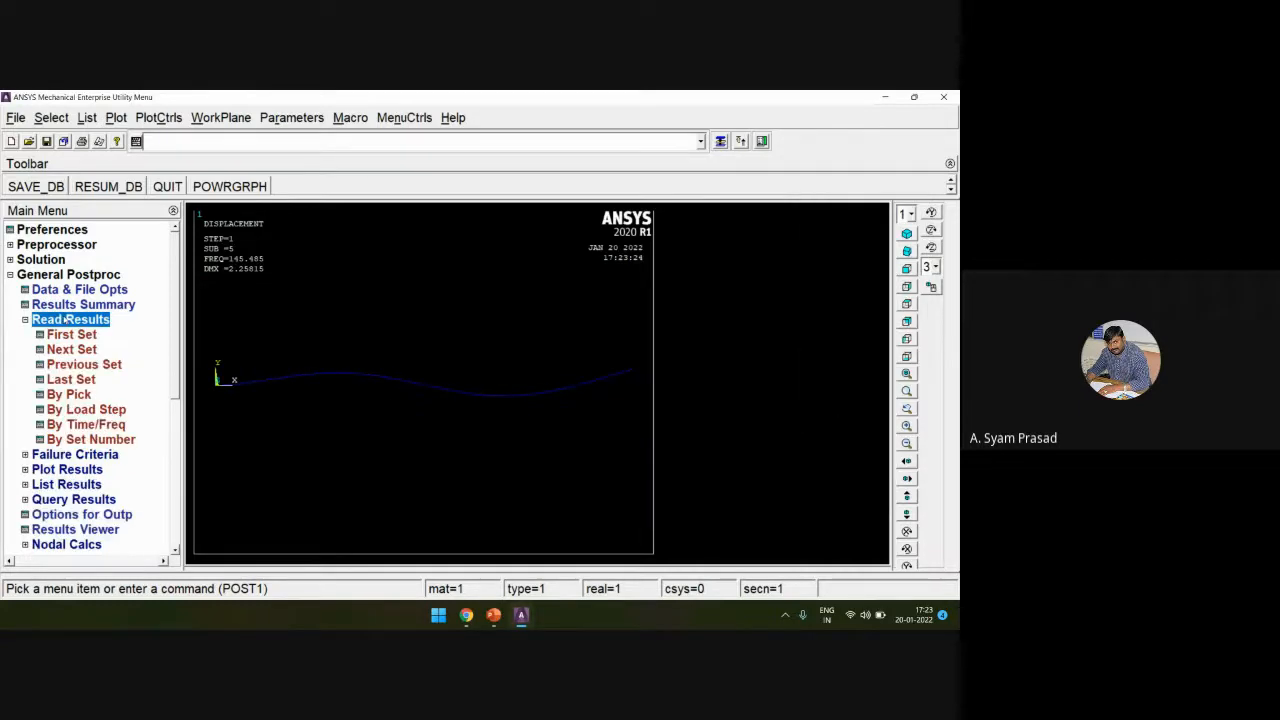
{"action": "left_click", "coordinate": [70, 395]}
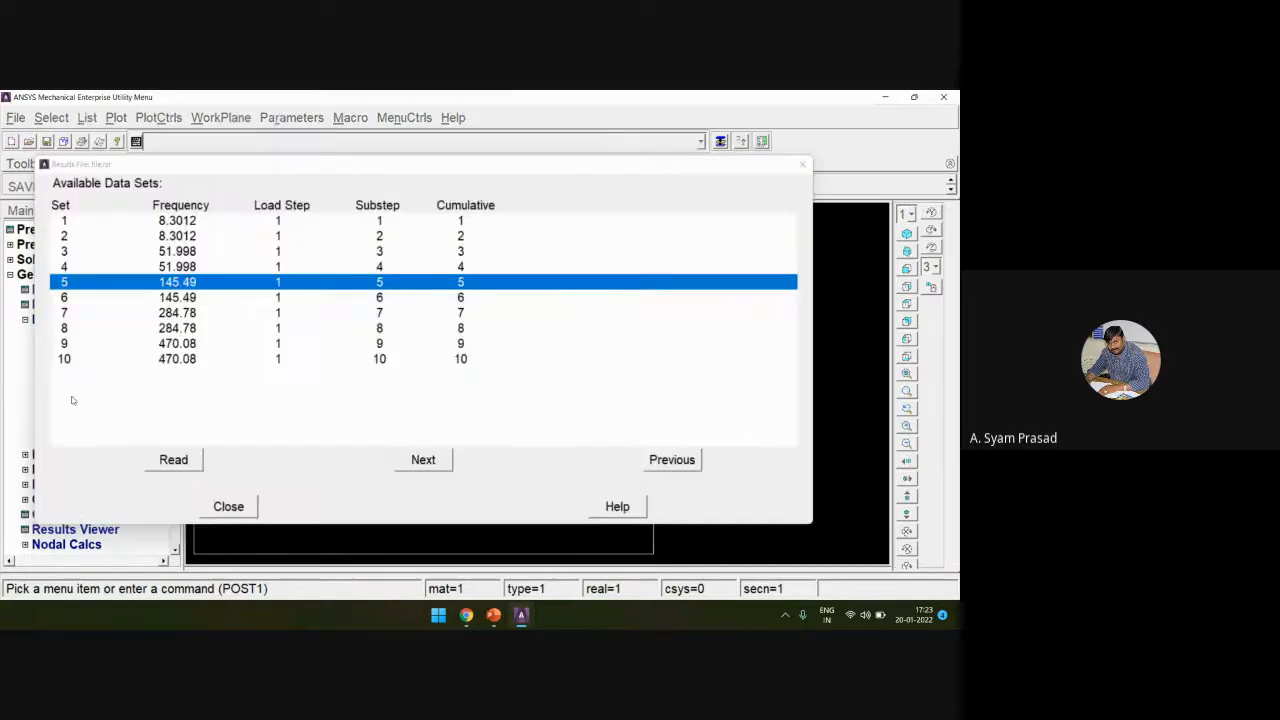
{"action": "left_click", "coordinate": [173, 346]}
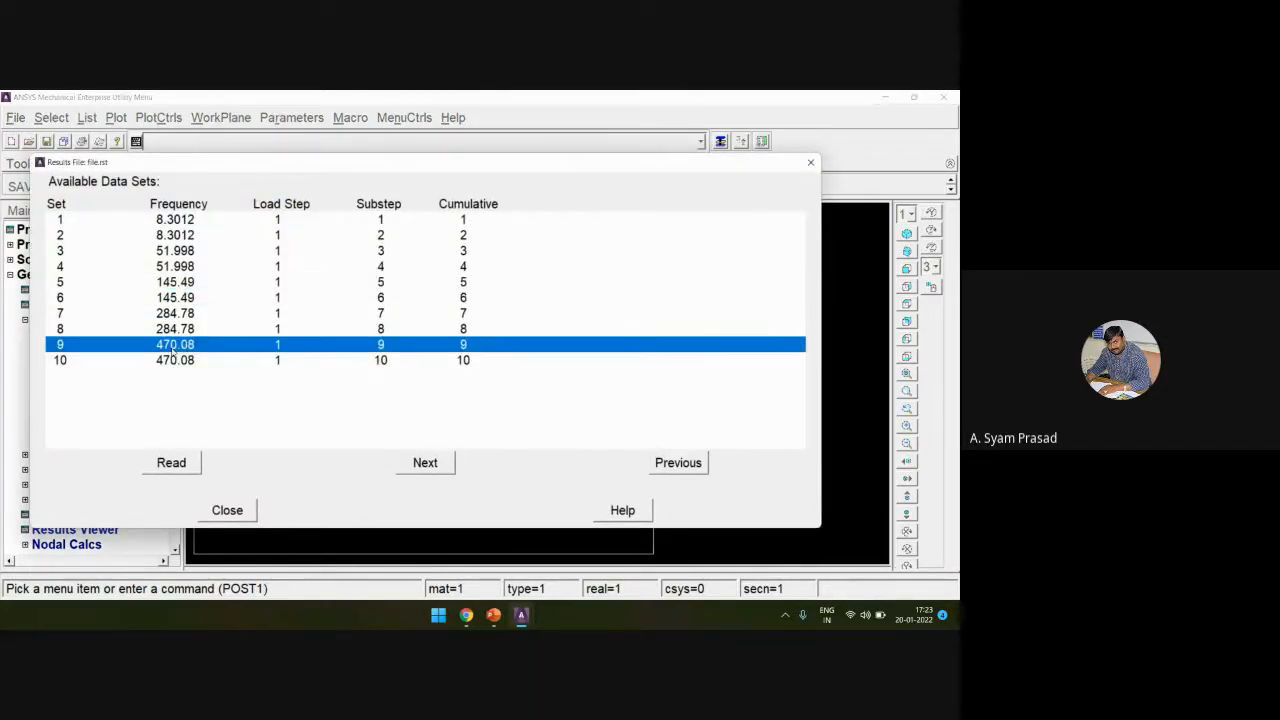
{"action": "left_click", "coordinate": [171, 463]}
{"action": "left_click", "coordinate": [228, 511]}
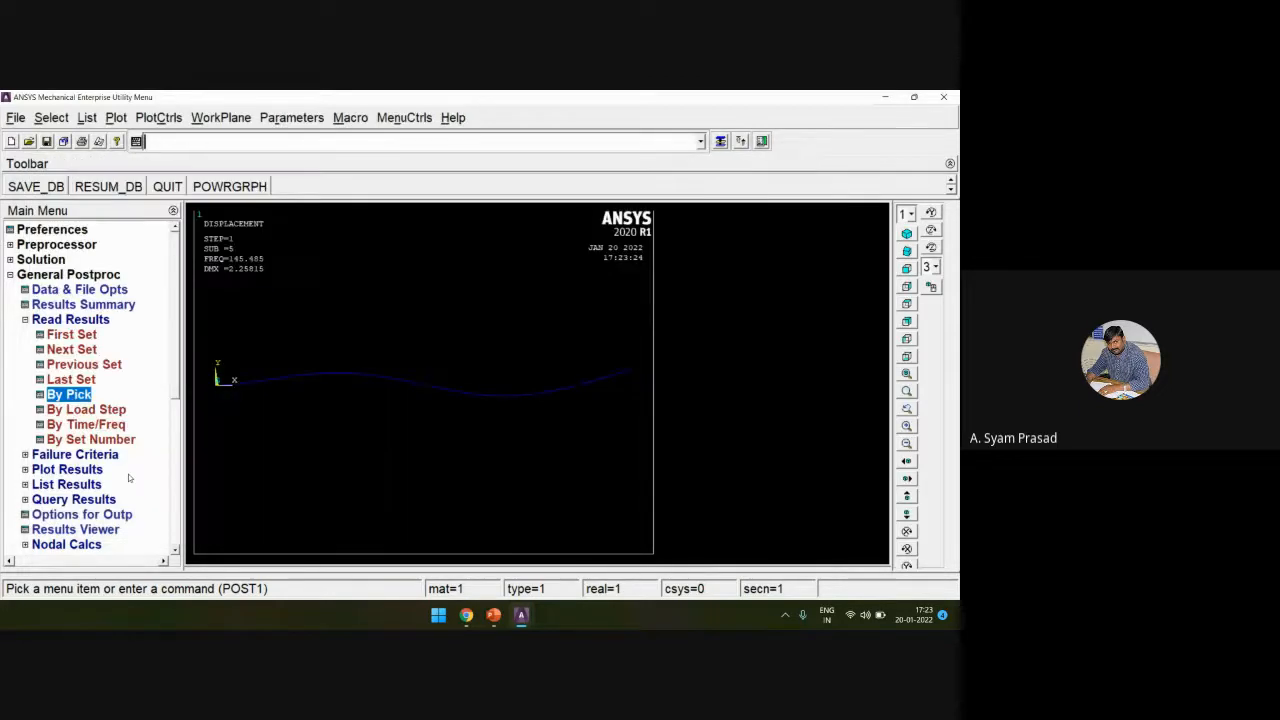
Step: Plot the deformed shape of the ninth mode together with the undeformed shape
{"action": "left_click", "coordinate": [67, 469]}
{"action": "left_click", "coordinate": [95, 364]}
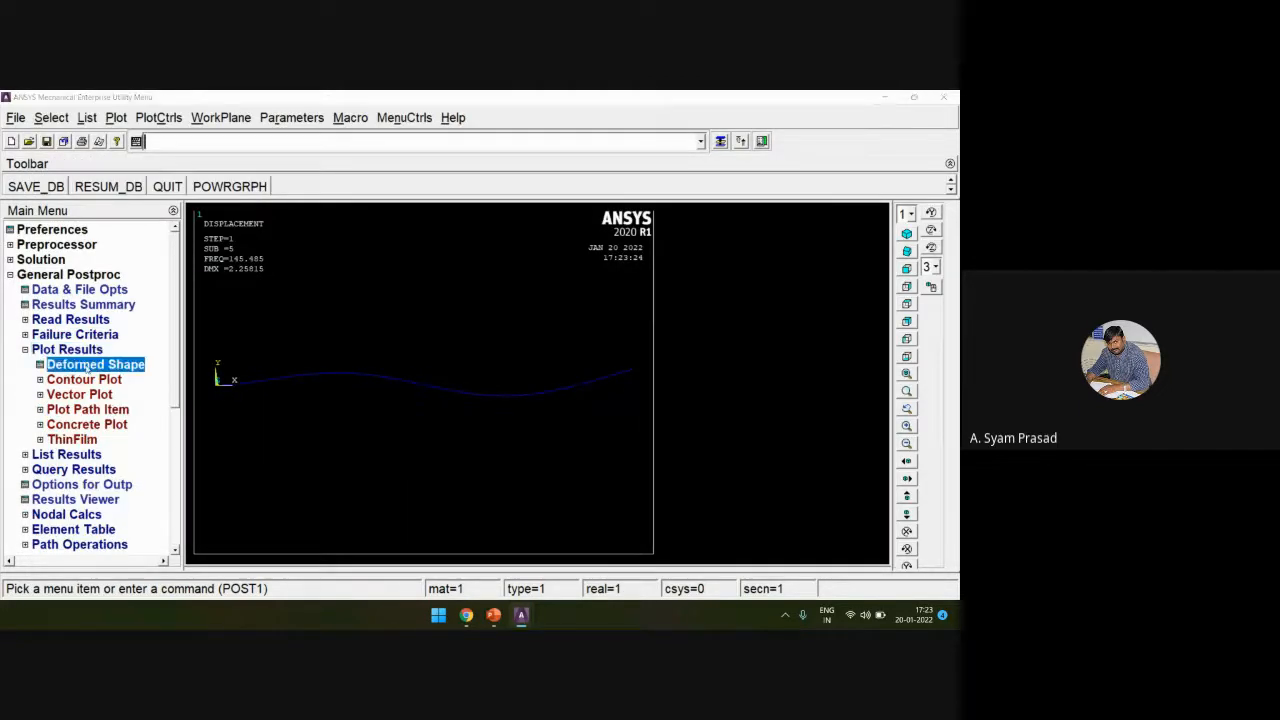
{"action": "left_click", "coordinate": [390, 411]}
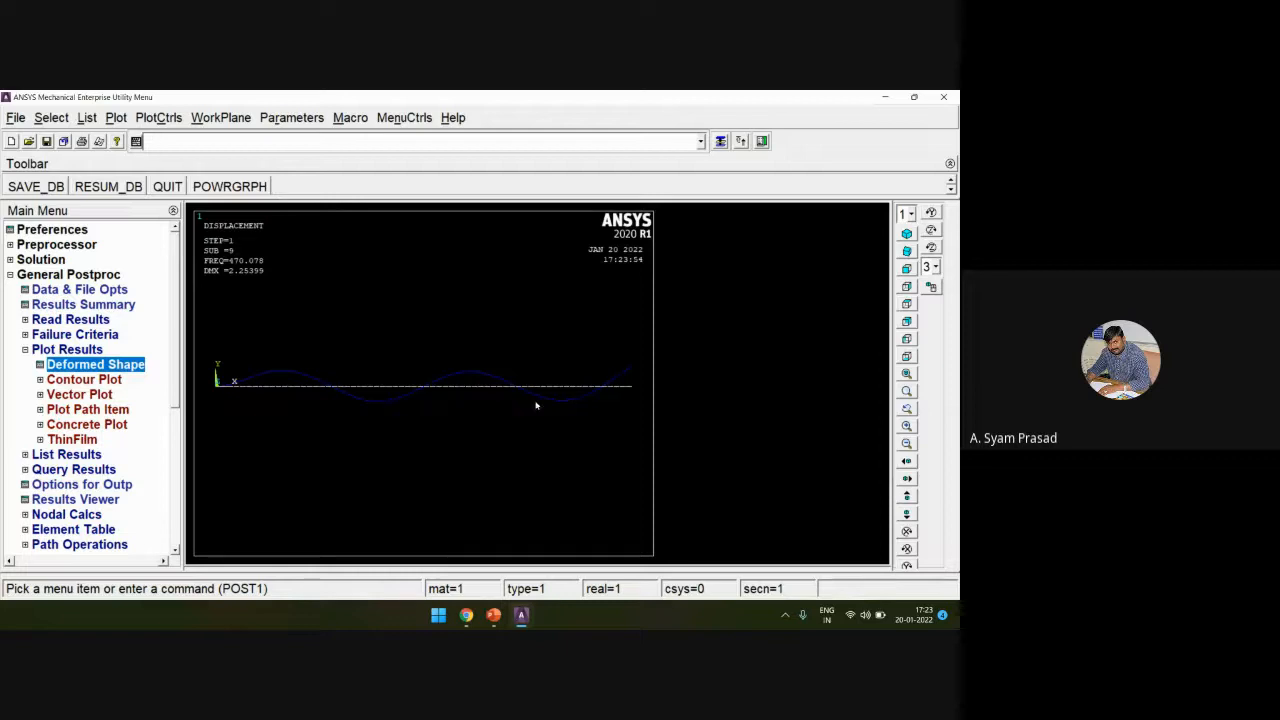
Step: Animate the ninth mode's deformed shape with the default frame settings, shorten the playback delay, and close the animation controller
{"action": "left_click", "coordinate": [158, 119]}
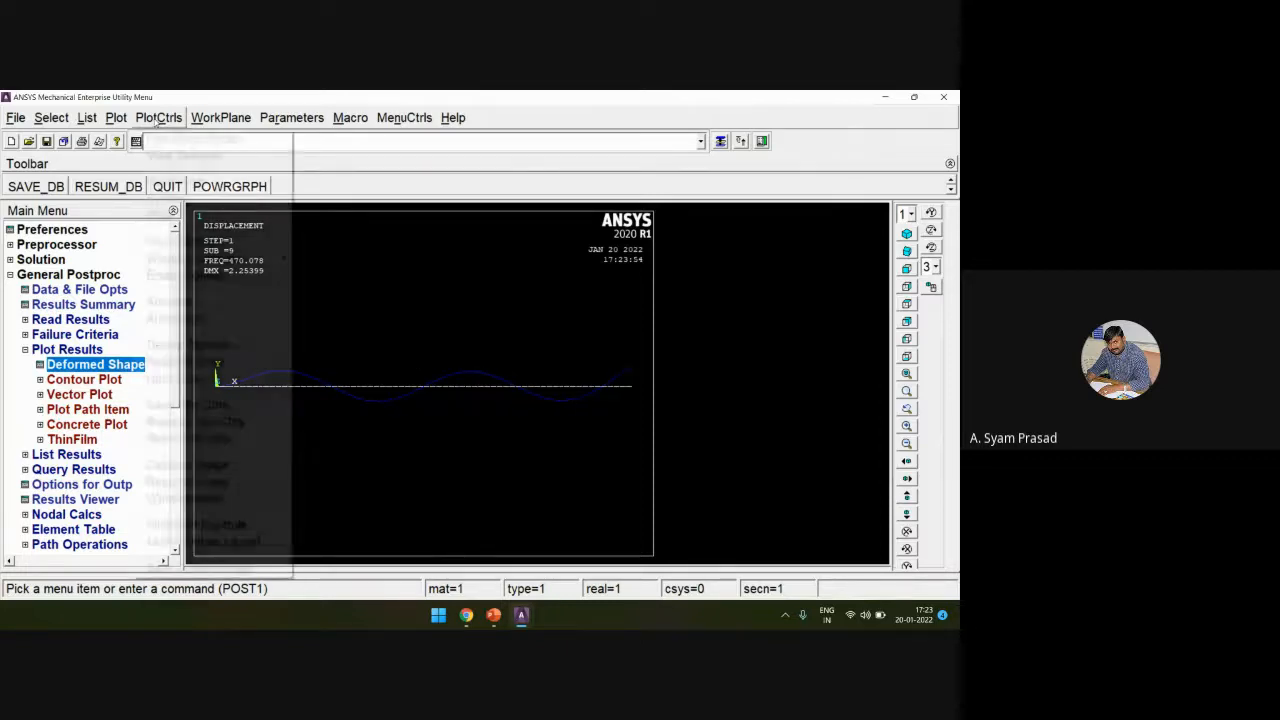
{"action": "mouse_move", "coordinate": [215, 301]}
{"action": "left_click", "coordinate": [320, 301]}
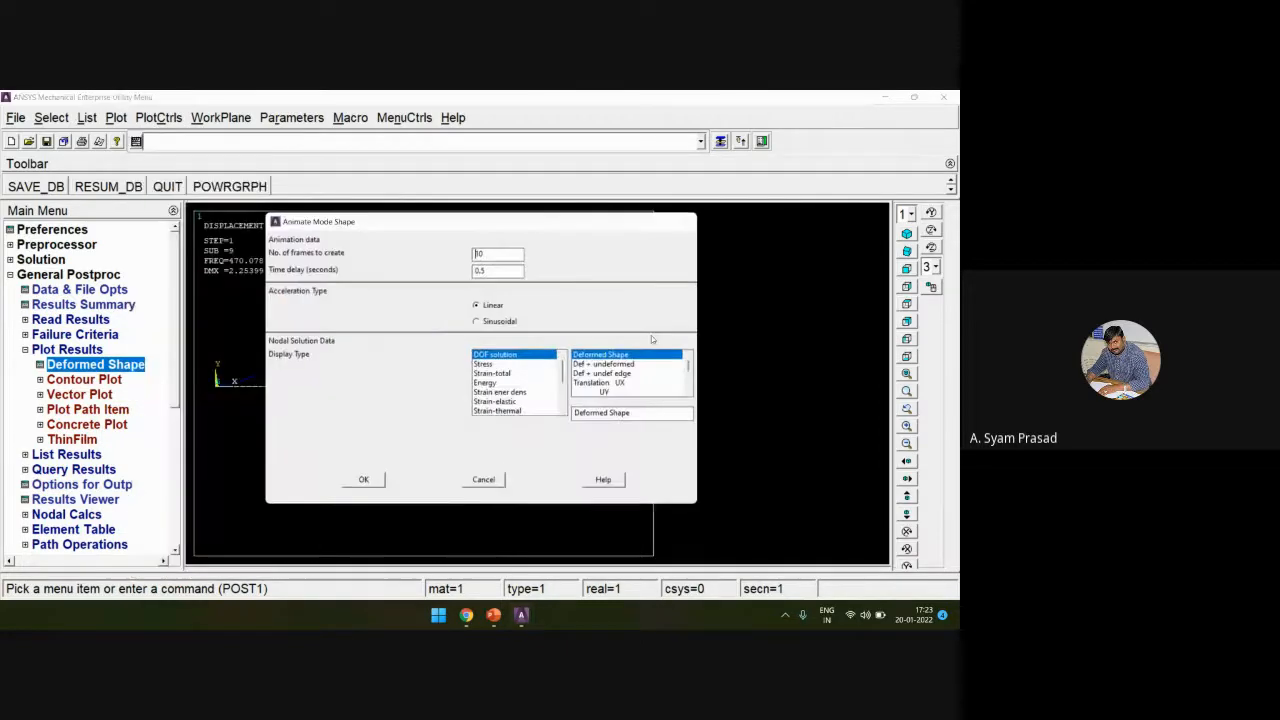
{"action": "left_click", "coordinate": [363, 480]}
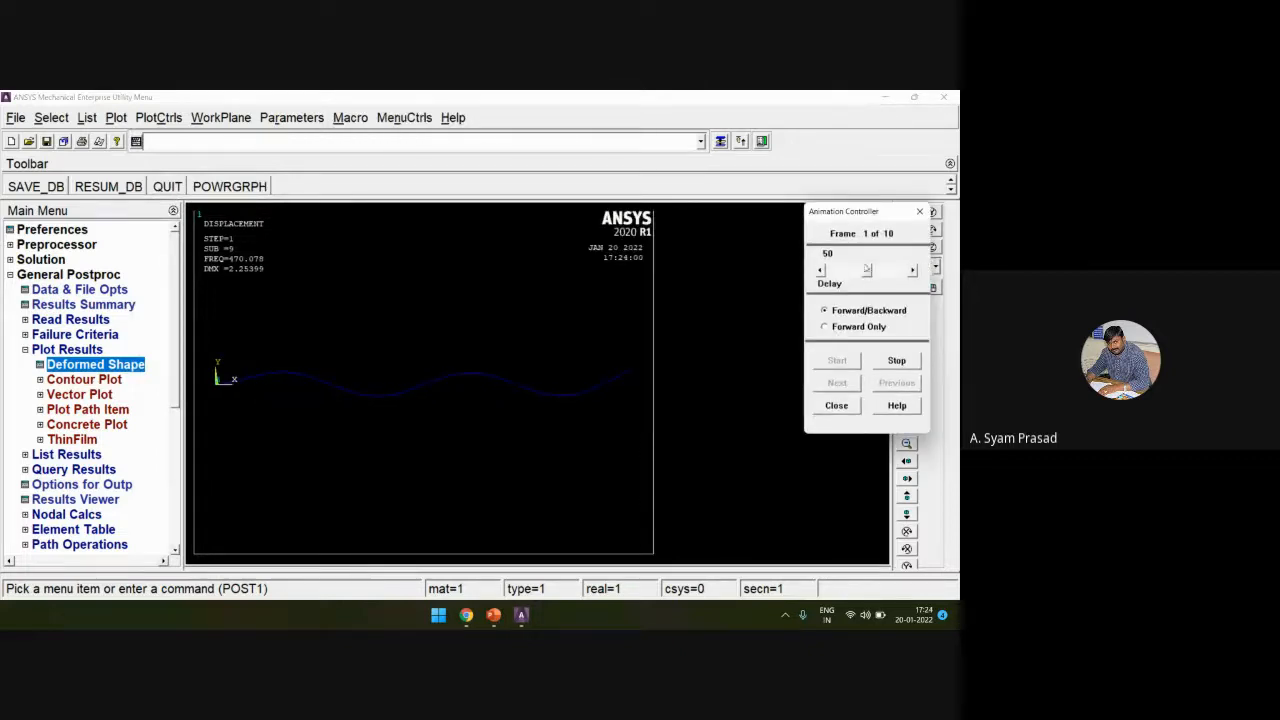
{"action": "left_click_drag", "start_coordinate": [862, 277], "coordinate": [838, 272]}
{"action": "left_click", "coordinate": [848, 410]}
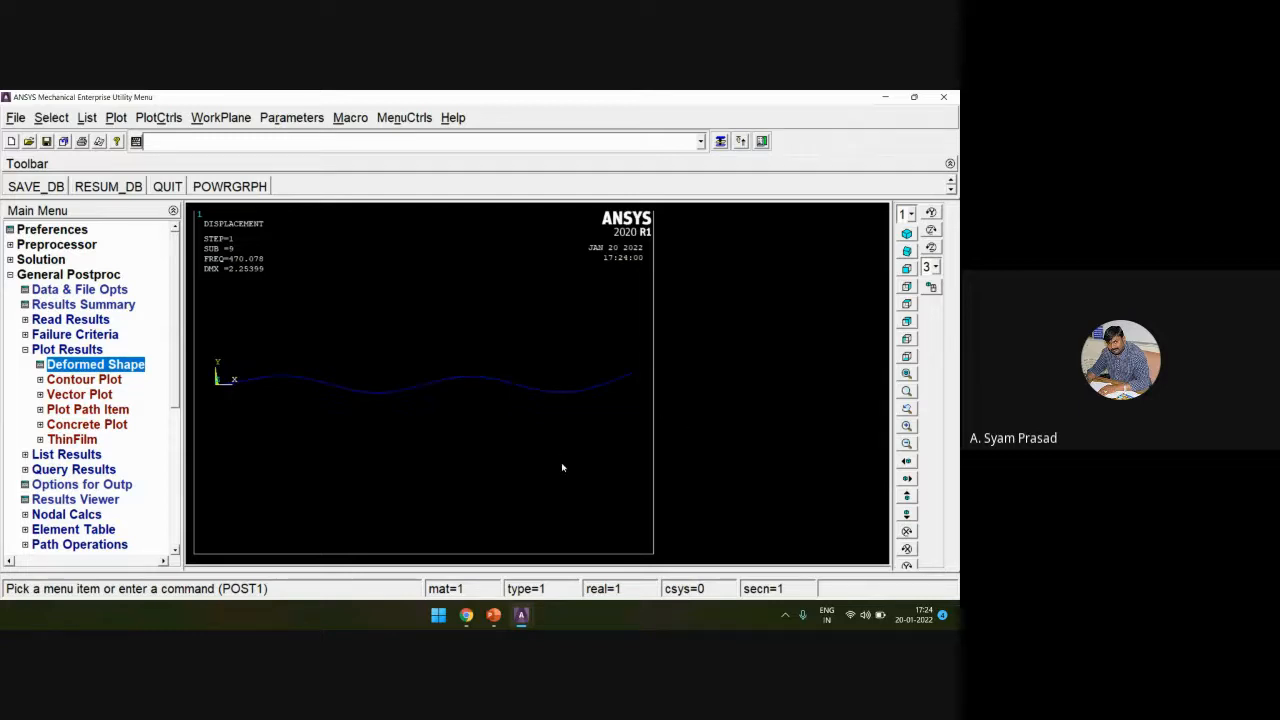
Step: Switch to PowerPoint and review the given data and required results on the Modal Analysis of Beam slide
{"action": "left_click", "coordinate": [493, 615]}
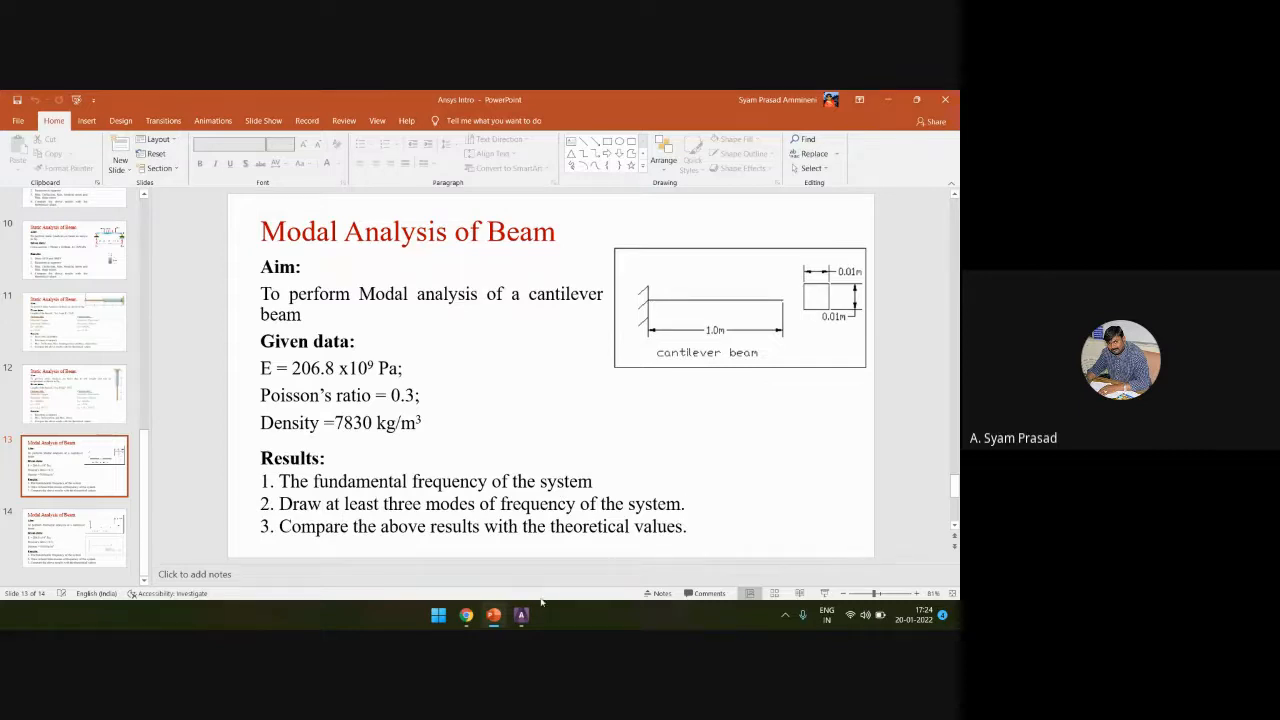
{"action": "mouse_move", "coordinate": [530, 613]}
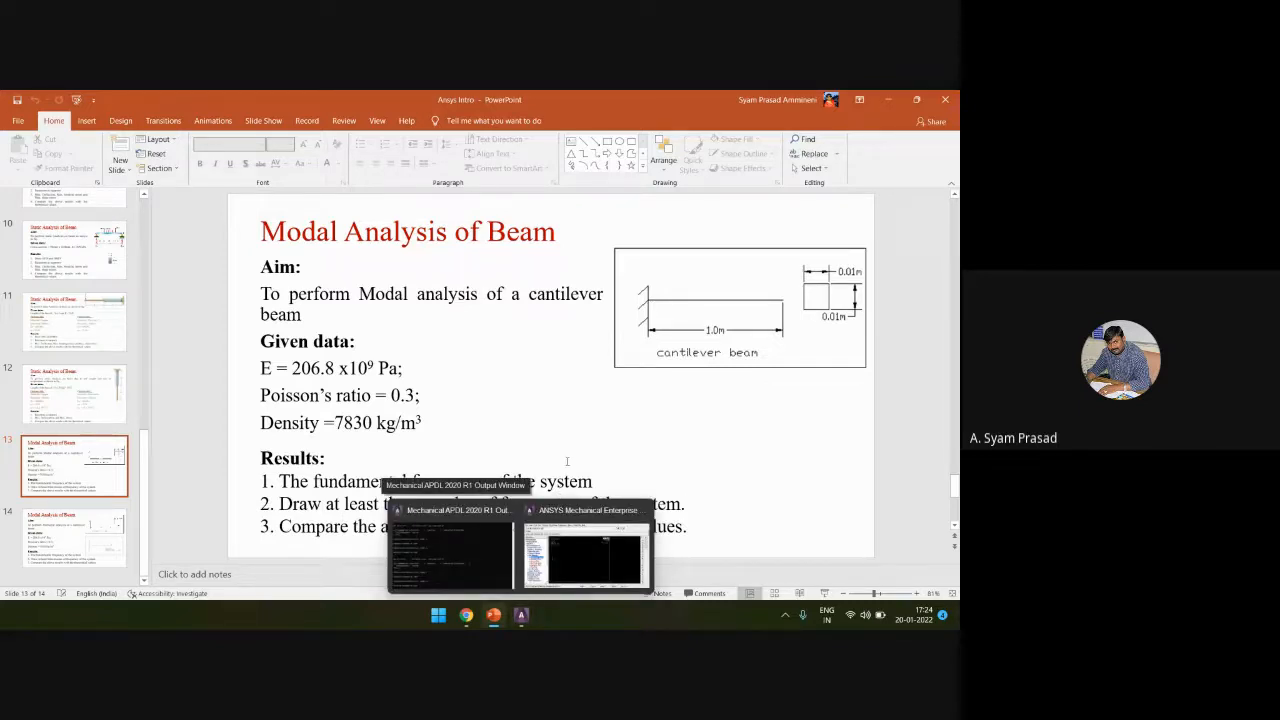
{"action": "left_click", "coordinate": [480, 470]}
{"action": "left_click", "coordinate": [403, 405]}
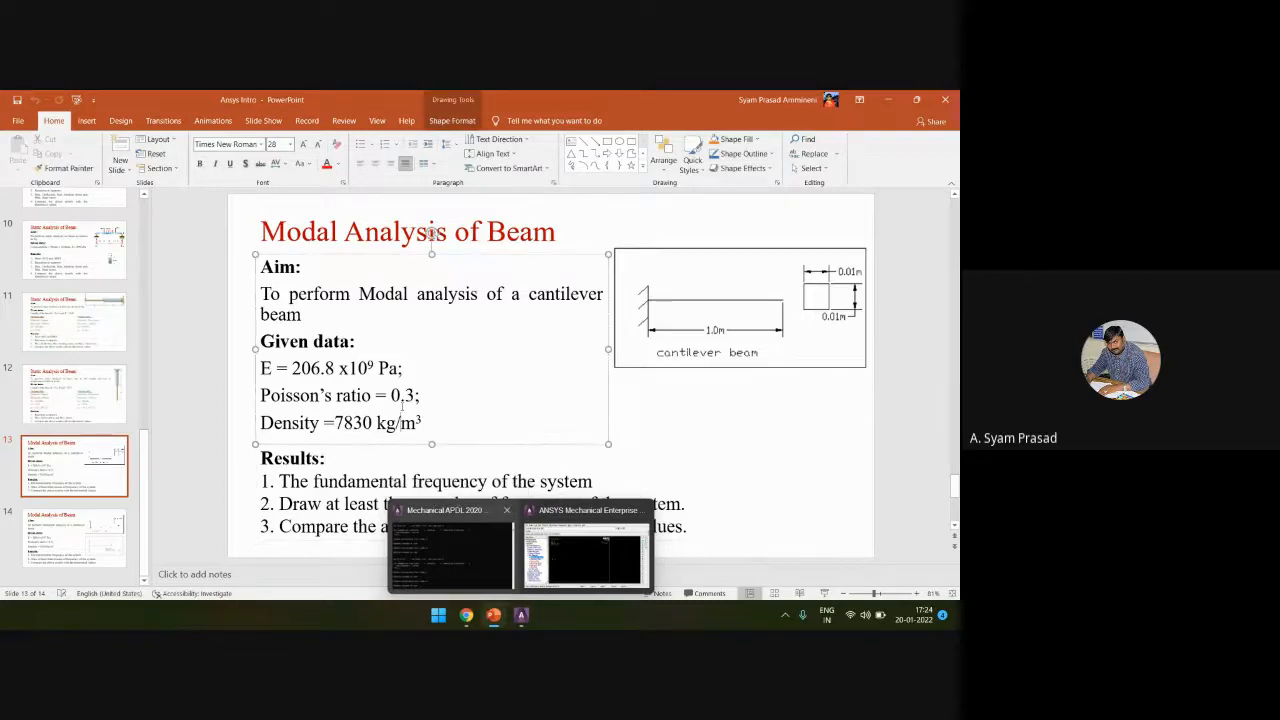
{"action": "left_click", "coordinate": [692, 530]}
{"action": "left_click", "coordinate": [821, 413]}
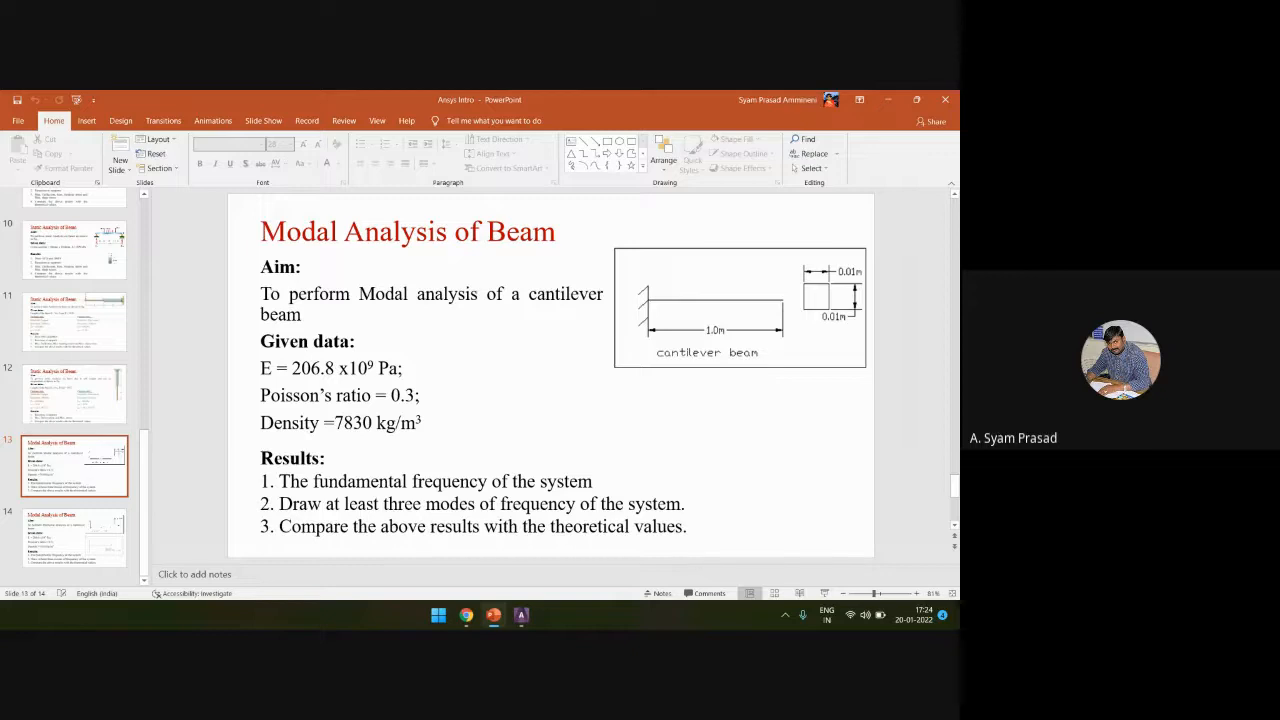
Step: Switch back to ANSYS Mechanical and collapse the General Postproc branch
{"action": "left_click", "coordinate": [493, 615]}
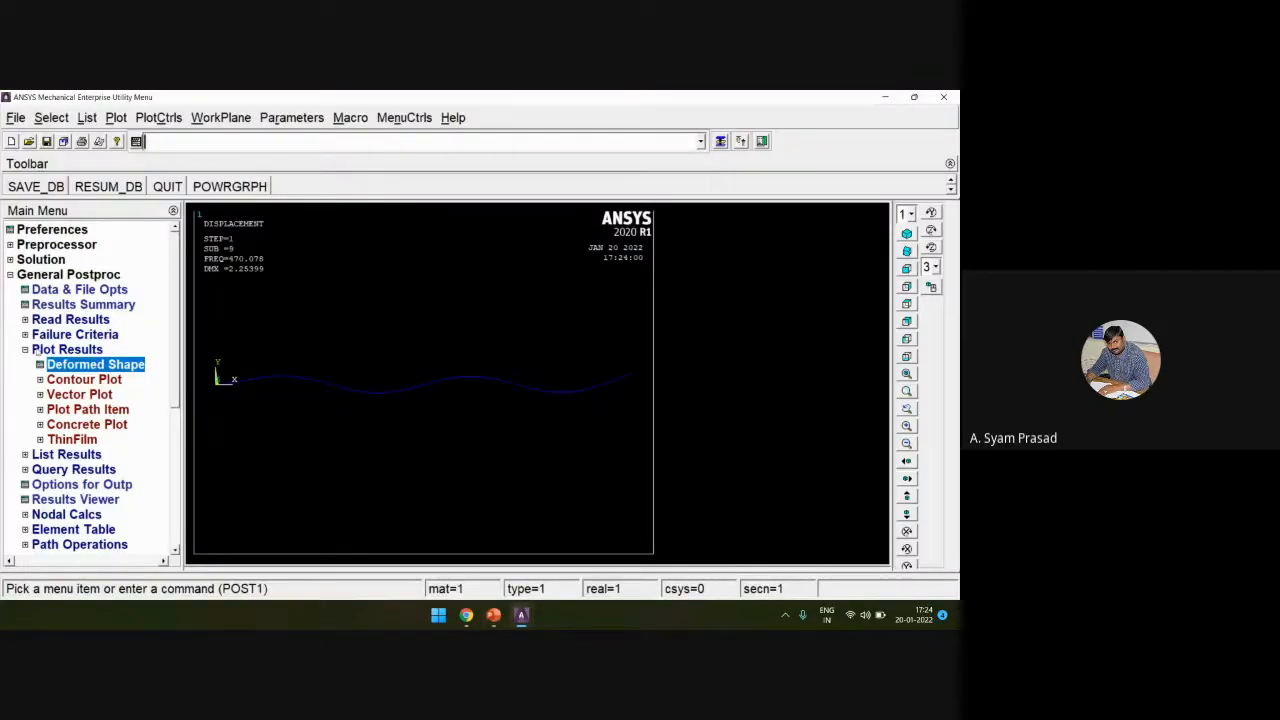
{"action": "left_click", "coordinate": [38, 352]}
{"action": "left_click", "coordinate": [22, 276]}
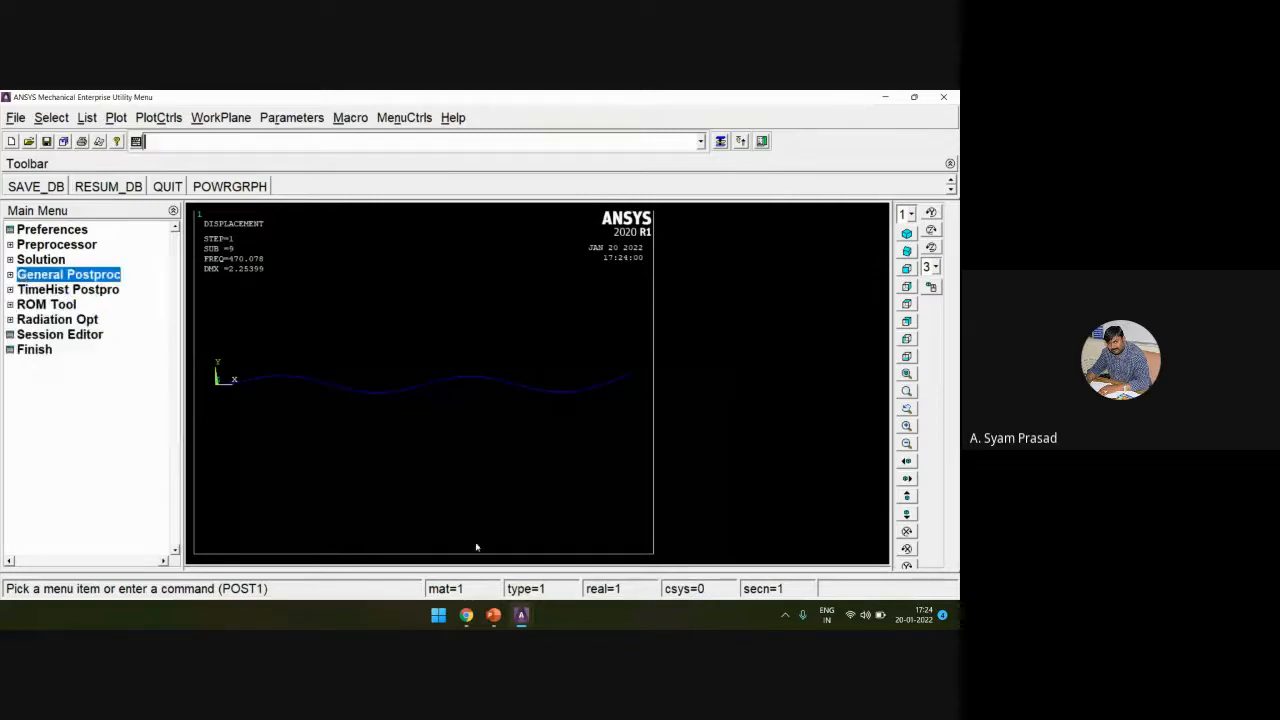
Step: Switch to PowerPoint, retitle slide 14 as Harmonic Analysis of Beam, and present that slide full screen
{"action": "left_click", "coordinate": [493, 615]}
{"action": "left_click", "coordinate": [97, 527]}
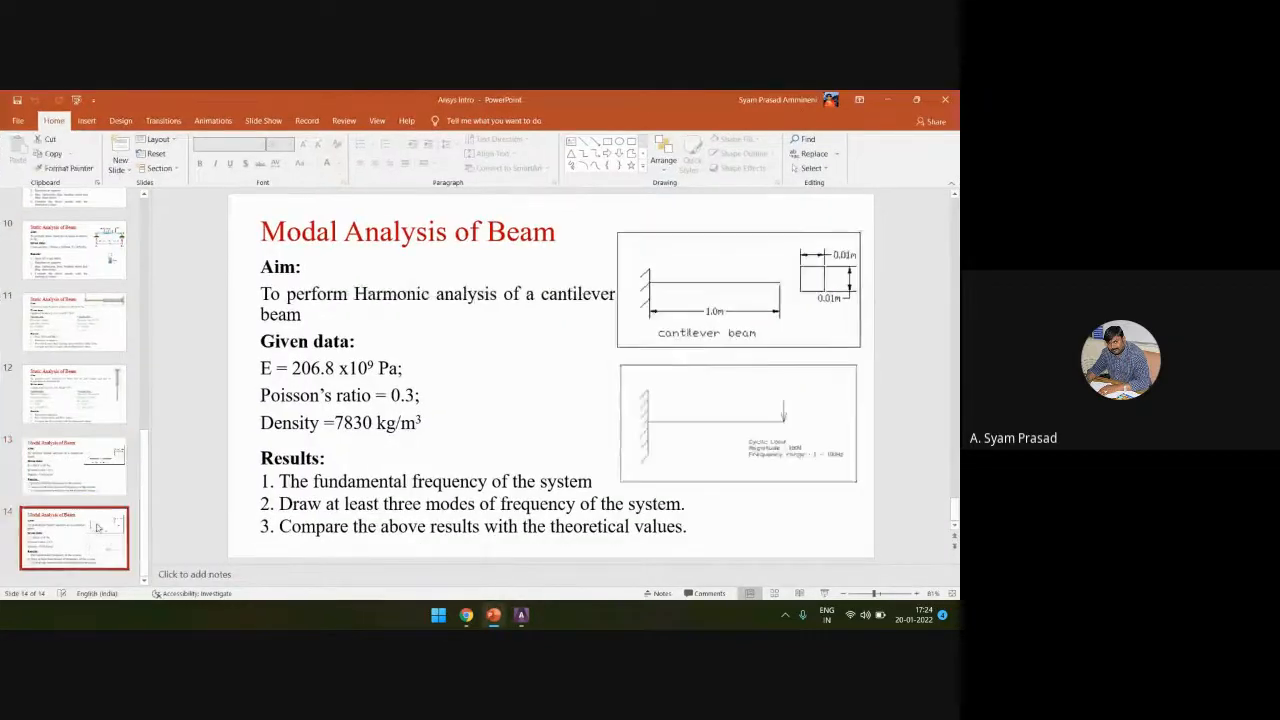
{"action": "left_click", "coordinate": [344, 232]}
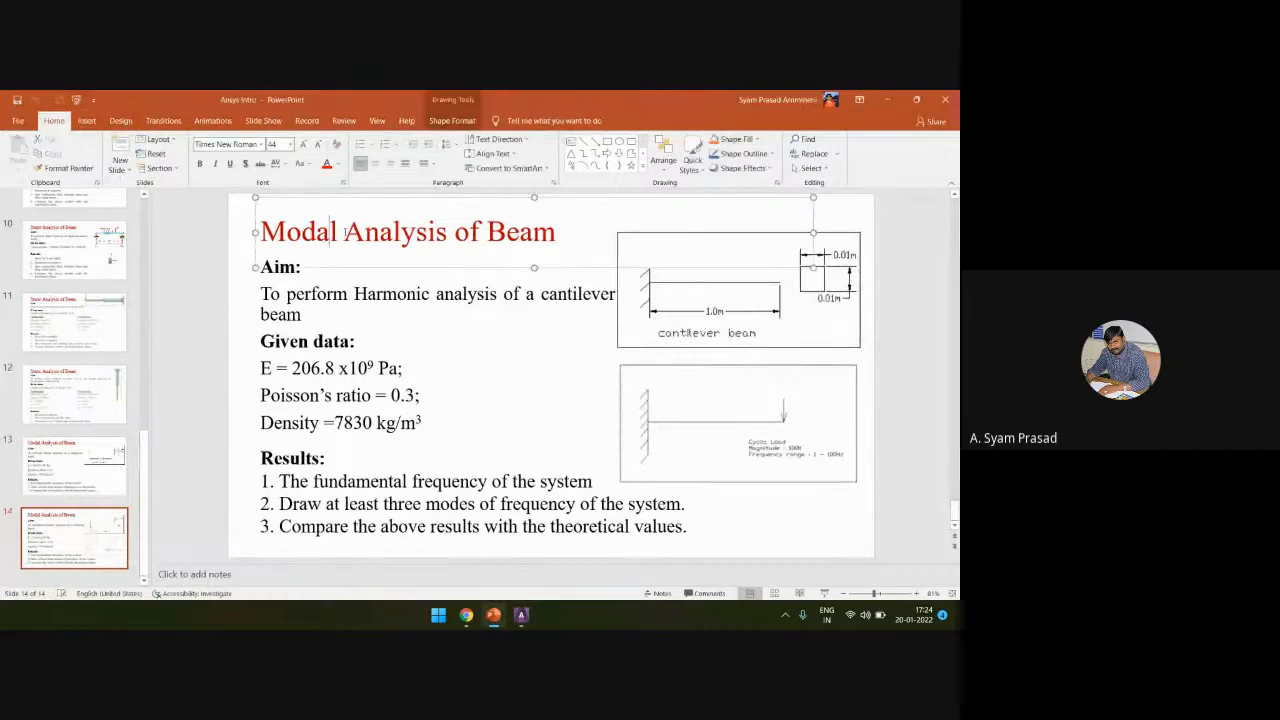
{"action": "left_click_drag", "start_coordinate": [344, 232], "coordinate": [260, 232]}
{"action": "key", "text": "BackSpace"}
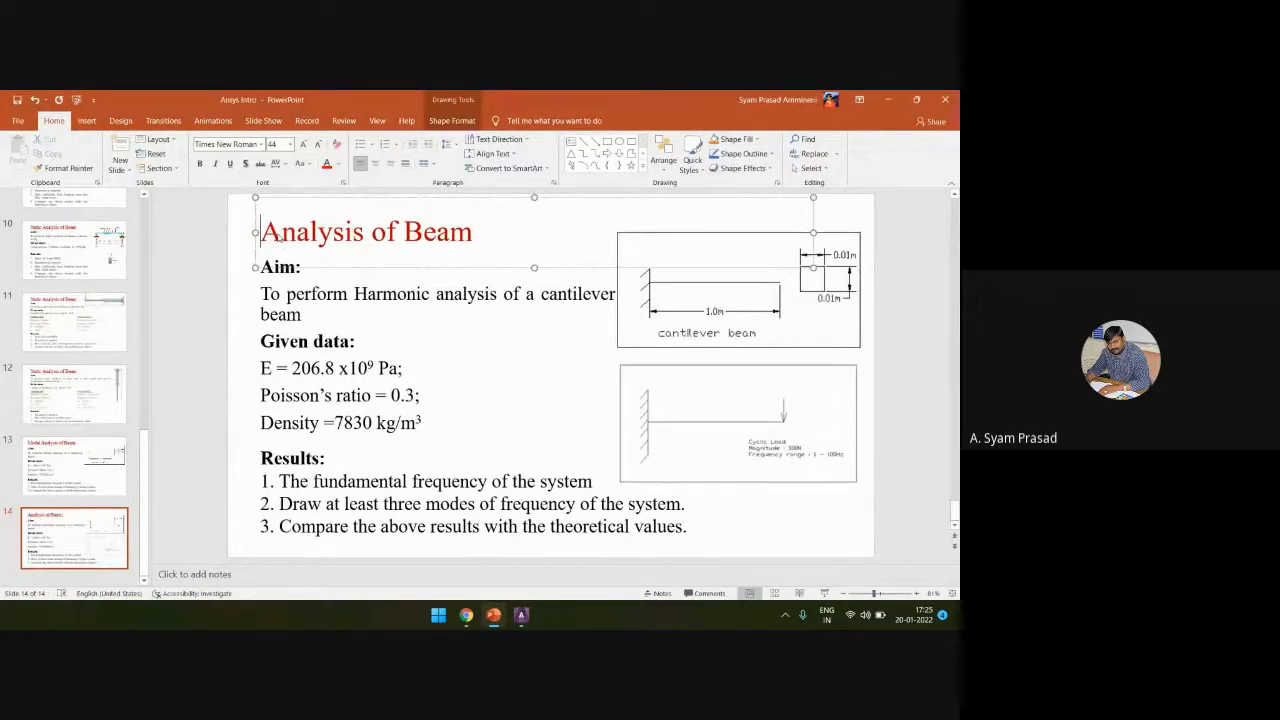
{"action": "type", "text": "Harmon"}
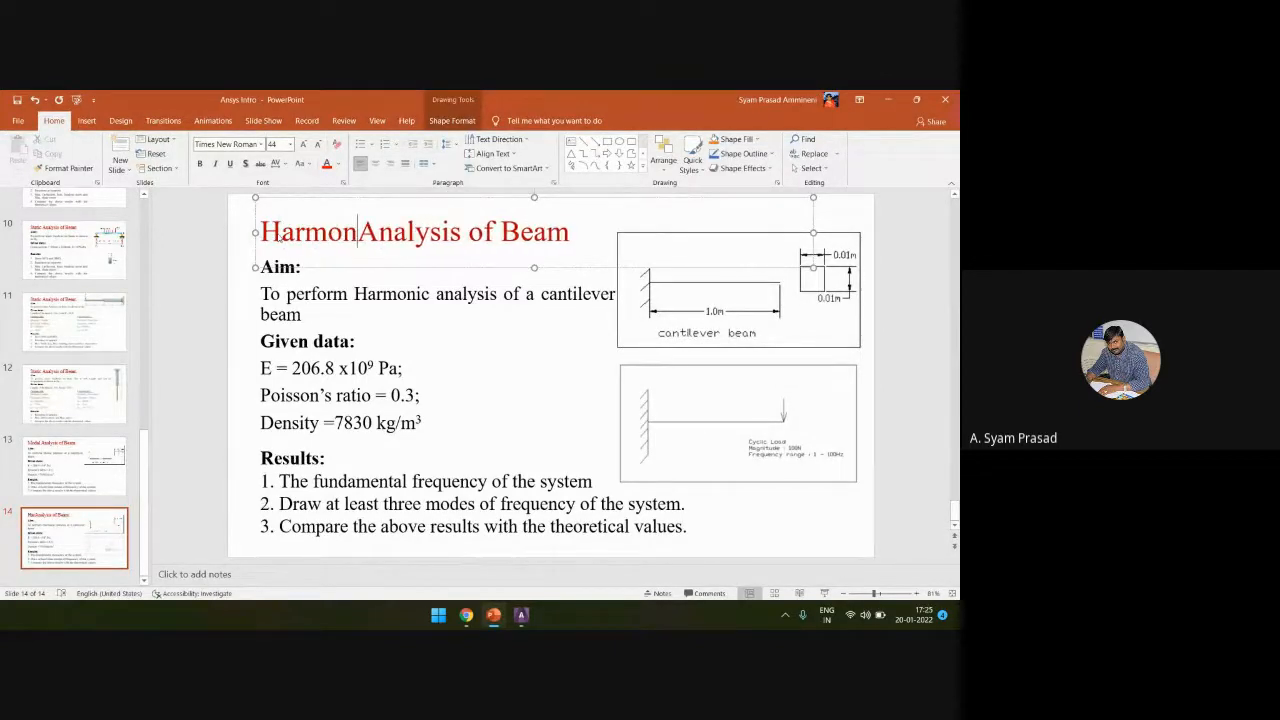
{"action": "type", "text": "ic"}
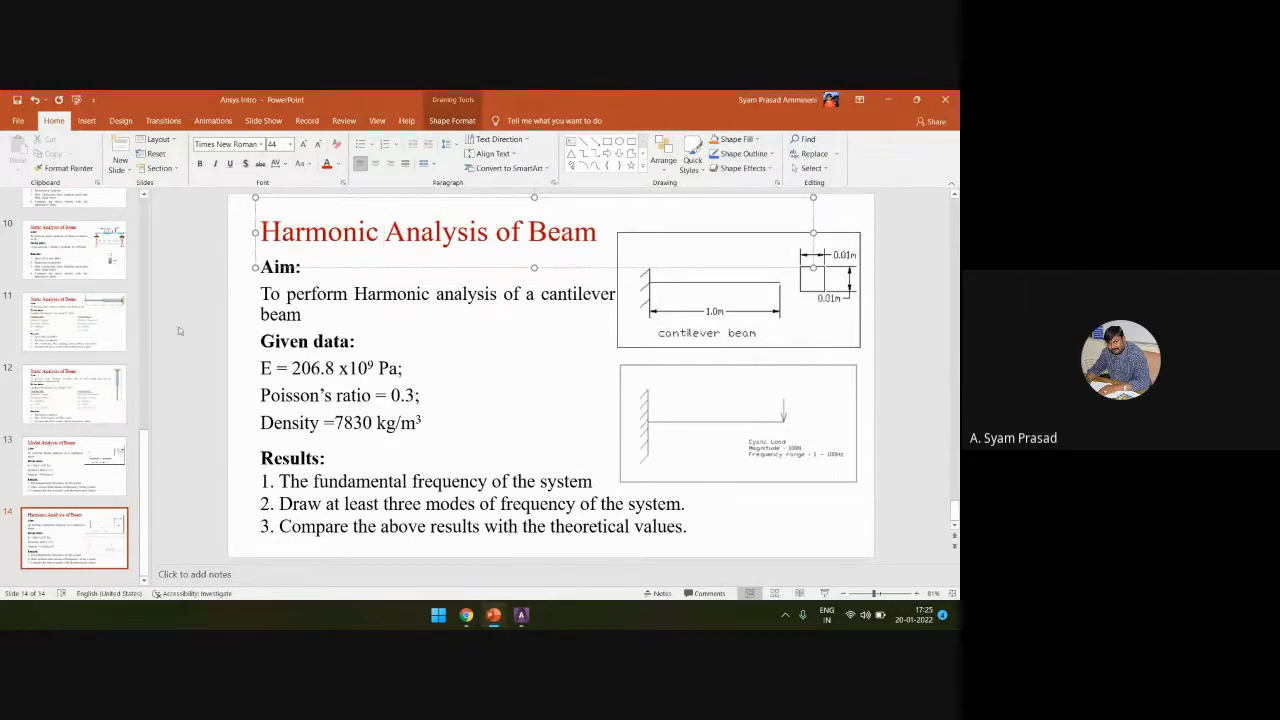
{"action": "left_click", "coordinate": [204, 326]}
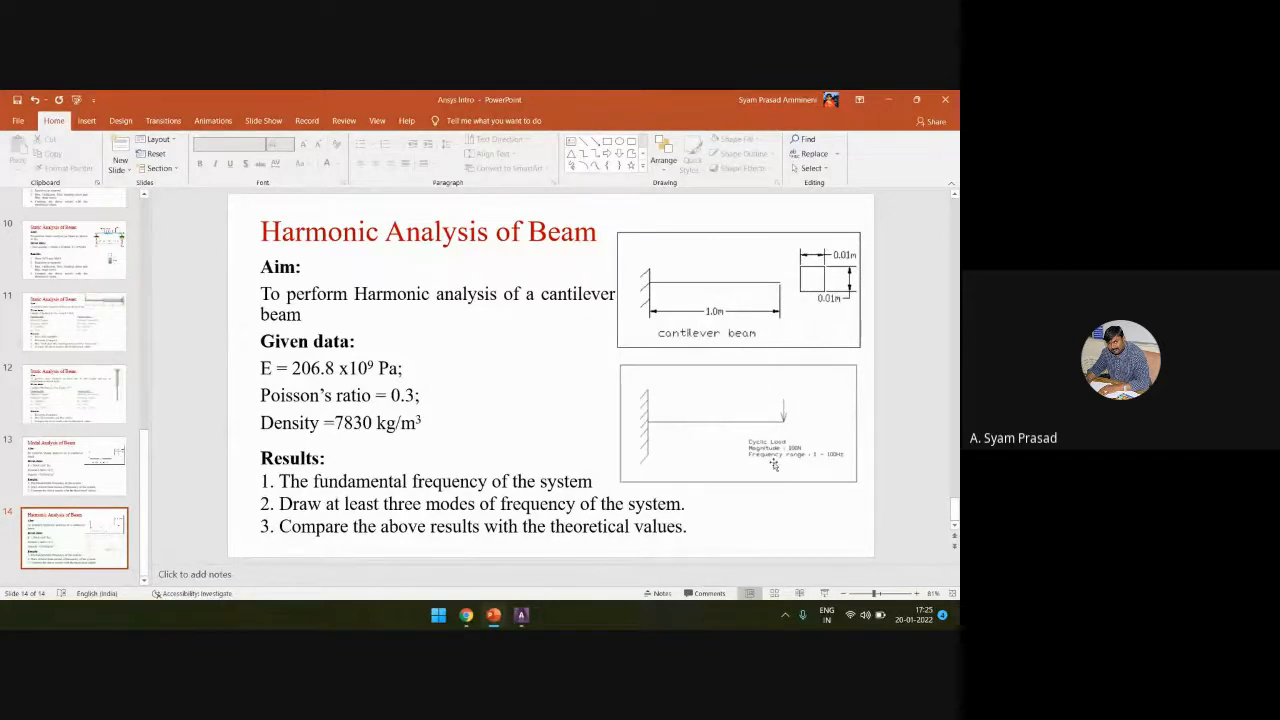
{"action": "left_click", "coordinate": [824, 593]}
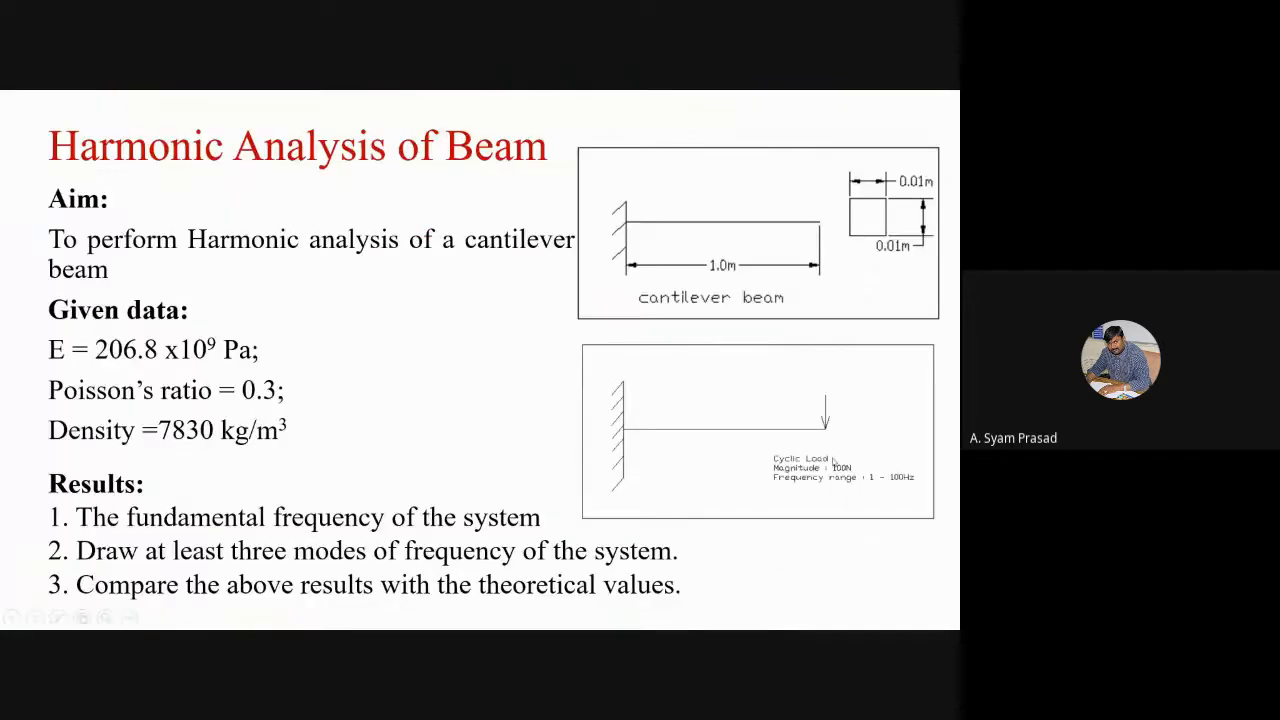
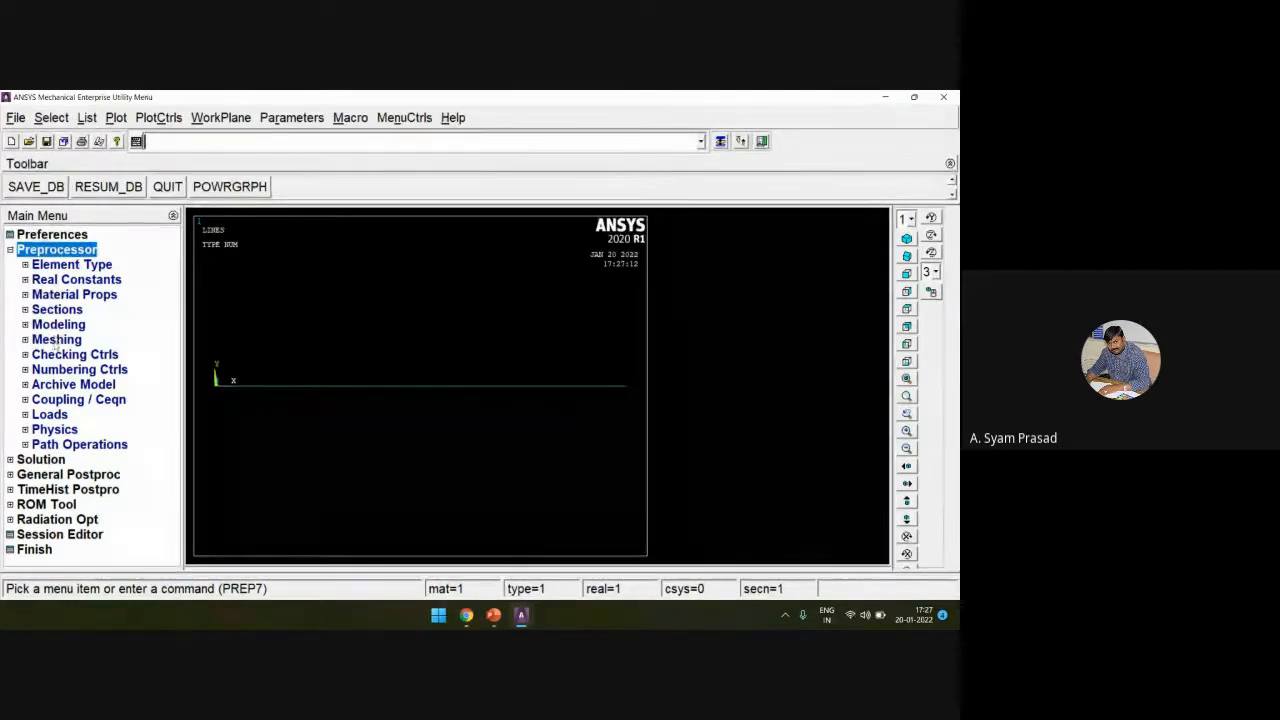
Step: Assign the element size to the beam line with the MeshTool, accepting the size settings
{"action": "left_click", "coordinate": [52, 340]}
{"action": "left_click", "coordinate": [72, 369]}
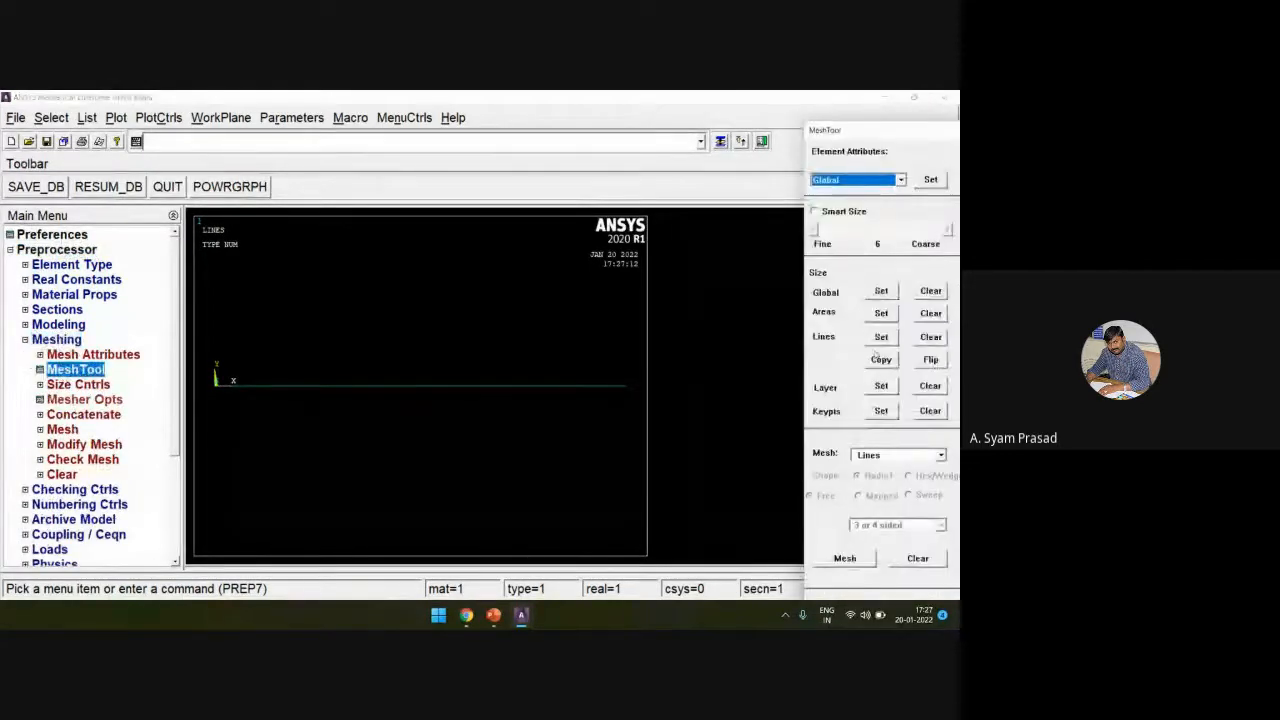
{"action": "left_click", "coordinate": [883, 338]}
{"action": "left_click", "coordinate": [36, 556]}
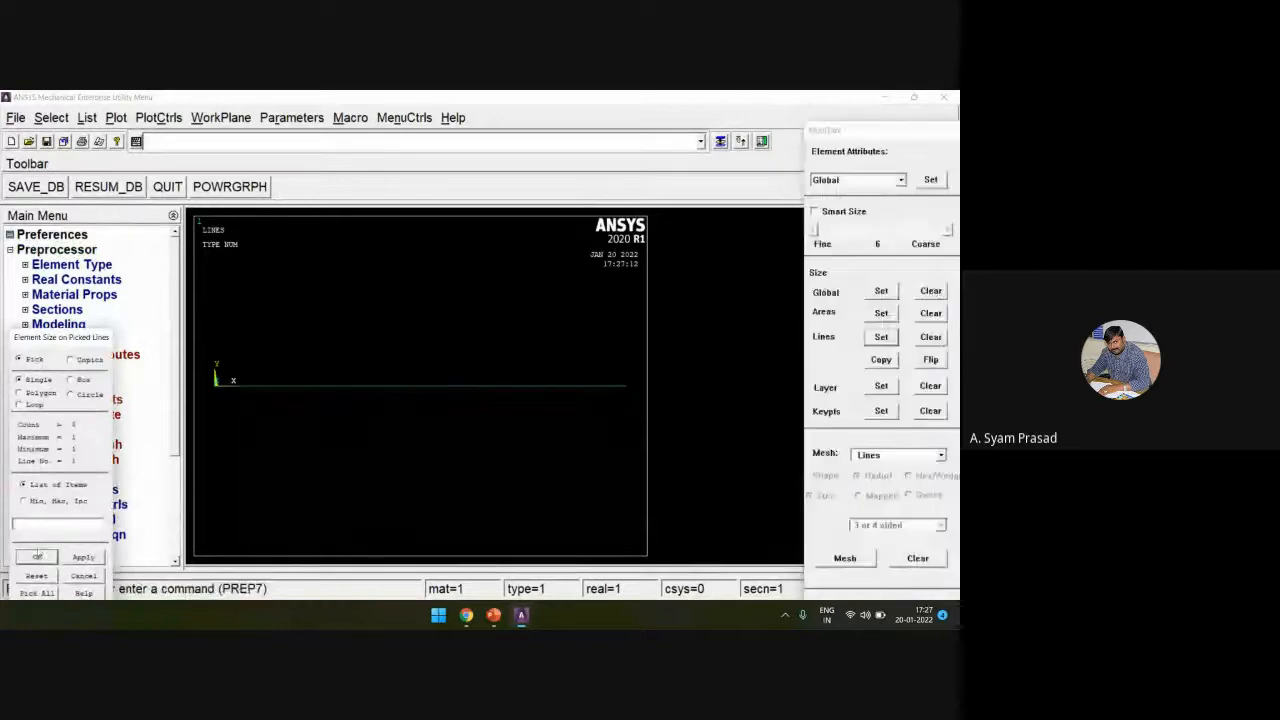
{"action": "left_click", "coordinate": [362, 486]}
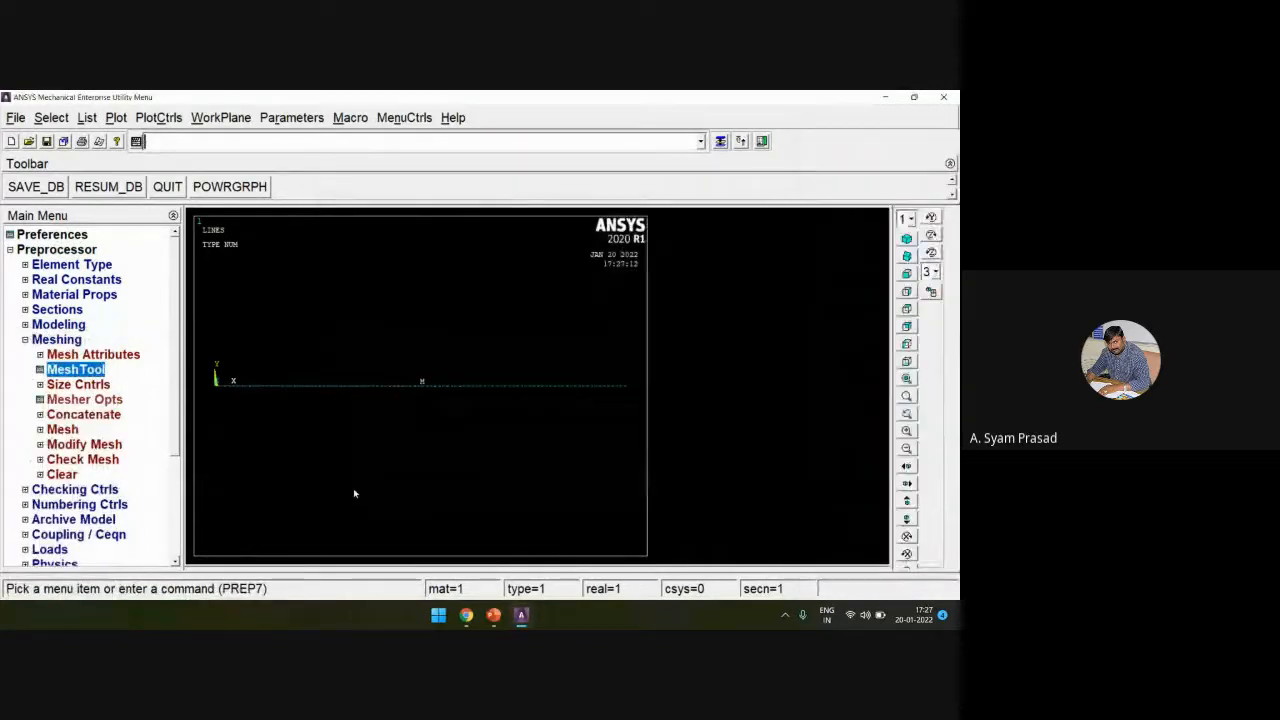
Step: Mesh the beam line and collapse the Meshing branch
{"action": "left_click", "coordinate": [845, 558]}
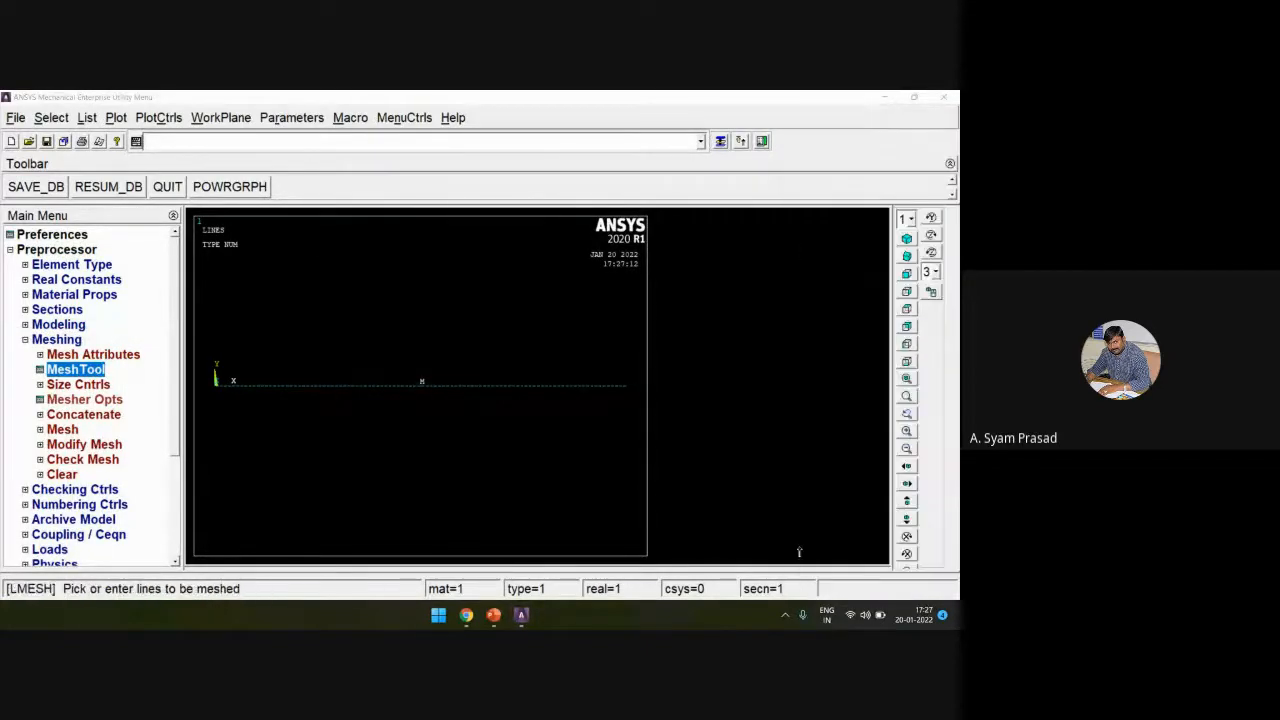
{"action": "left_click", "coordinate": [505, 386]}
{"action": "left_click", "coordinate": [37, 556]}
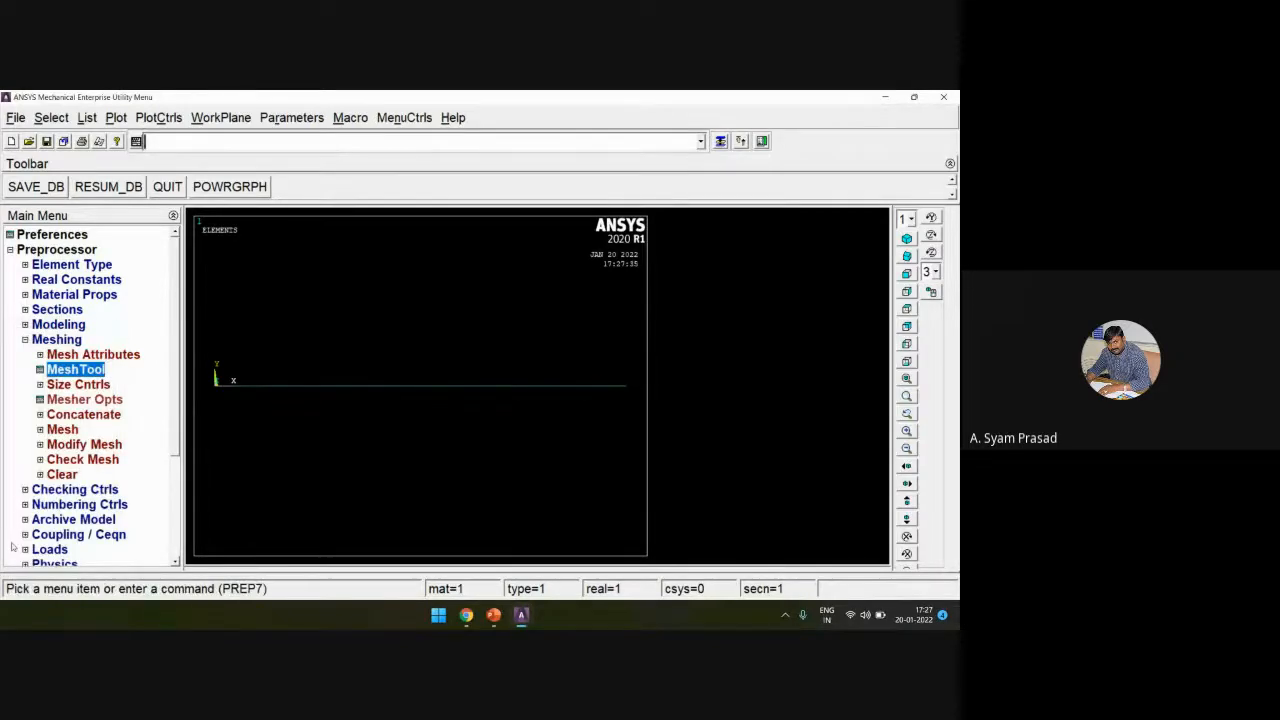
{"action": "left_click", "coordinate": [45, 340]}
{"action": "left_click", "coordinate": [45, 340]}
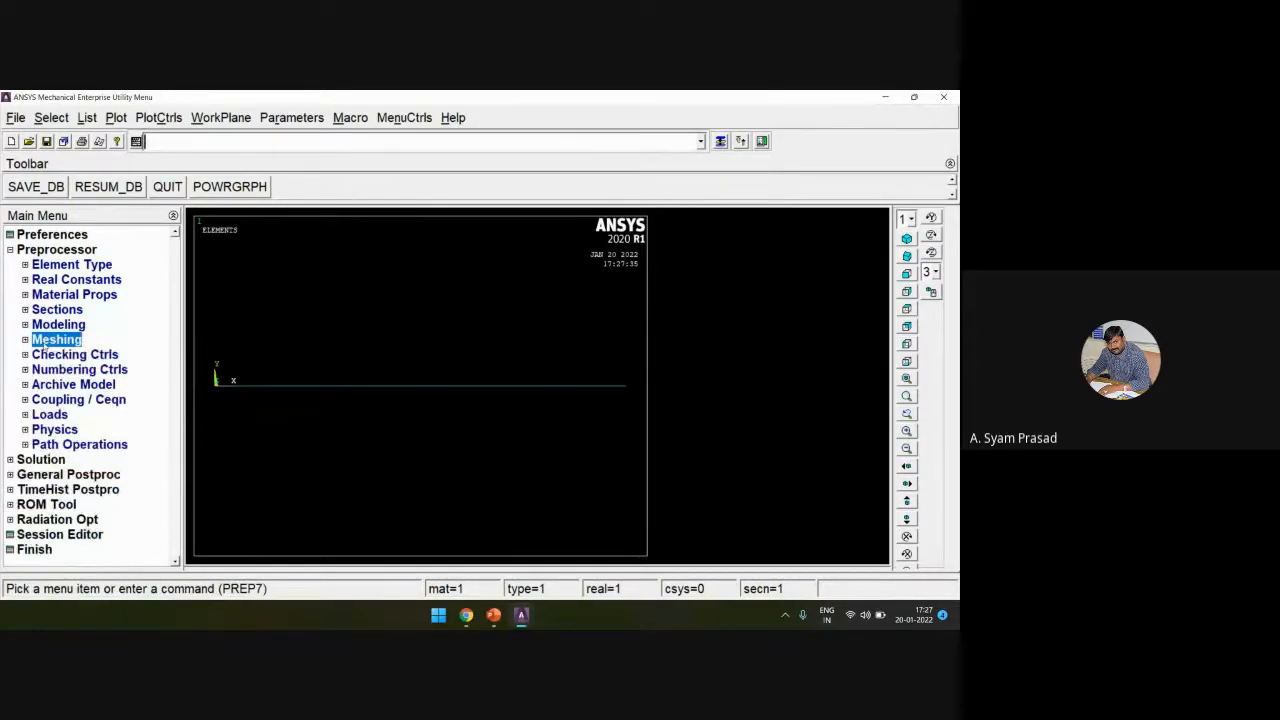
Step: Constrain all degrees of freedom at the beam's origin keypoint and collapse the Preprocessor branch
{"action": "left_click", "coordinate": [50, 415]}
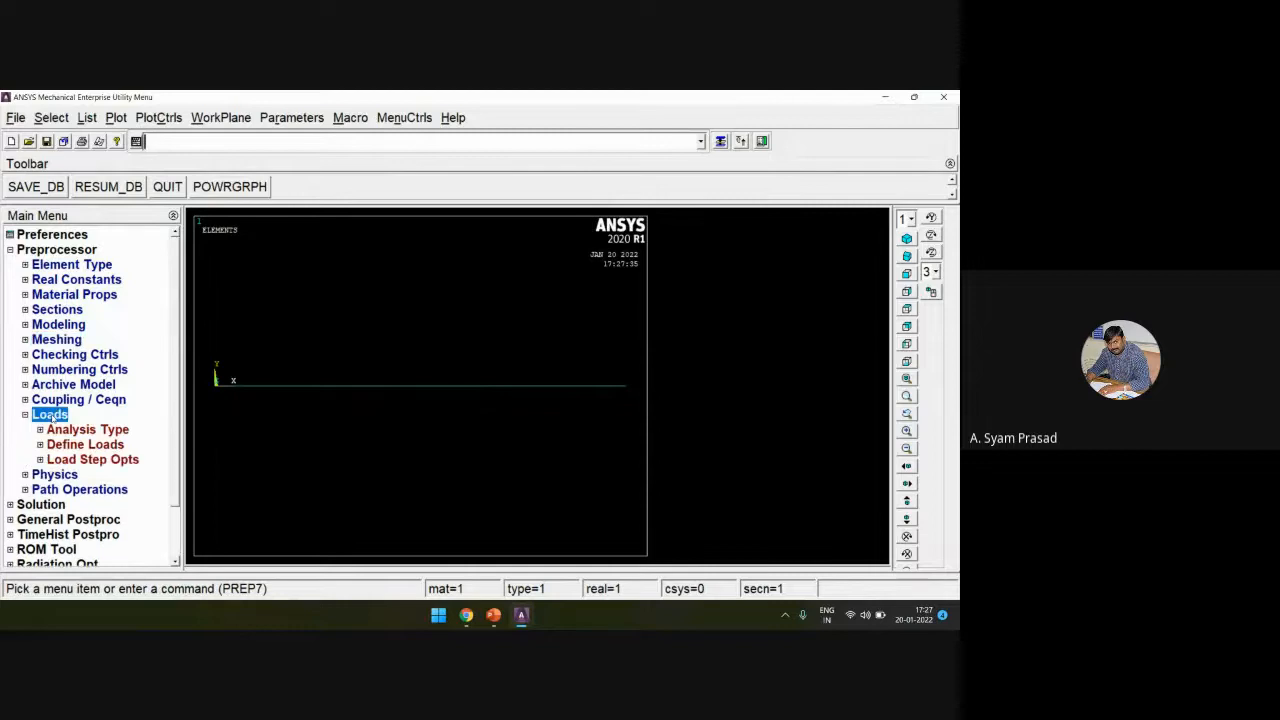
{"action": "left_click", "coordinate": [70, 444]}
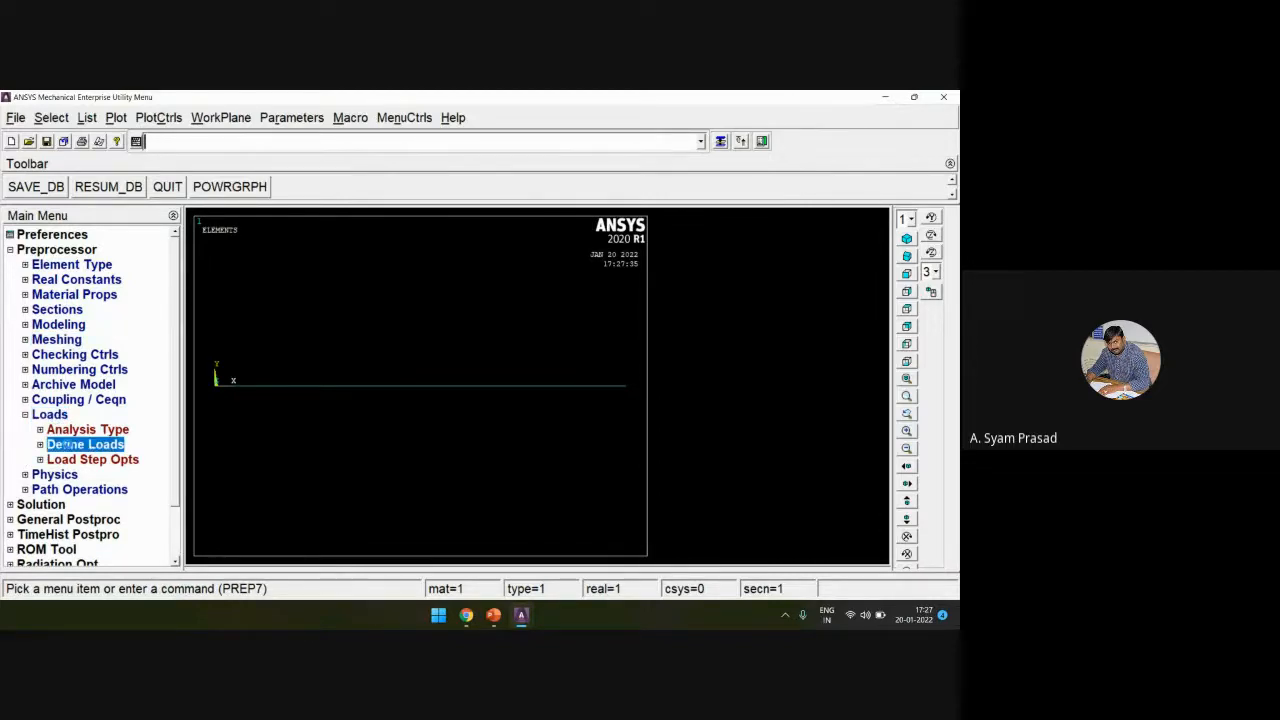
{"action": "left_click", "coordinate": [78, 476]}
{"action": "left_click", "coordinate": [104, 506]}
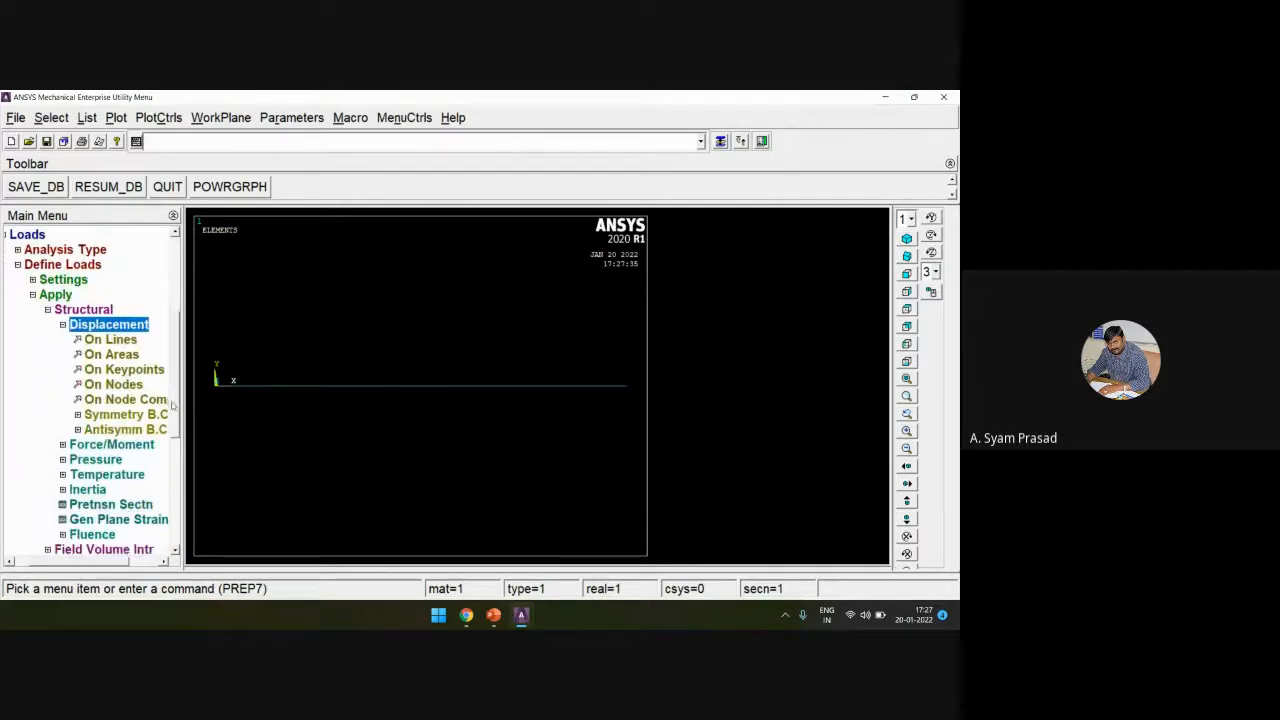
{"action": "left_click", "coordinate": [124, 370]}
{"action": "left_click", "coordinate": [36, 556]}
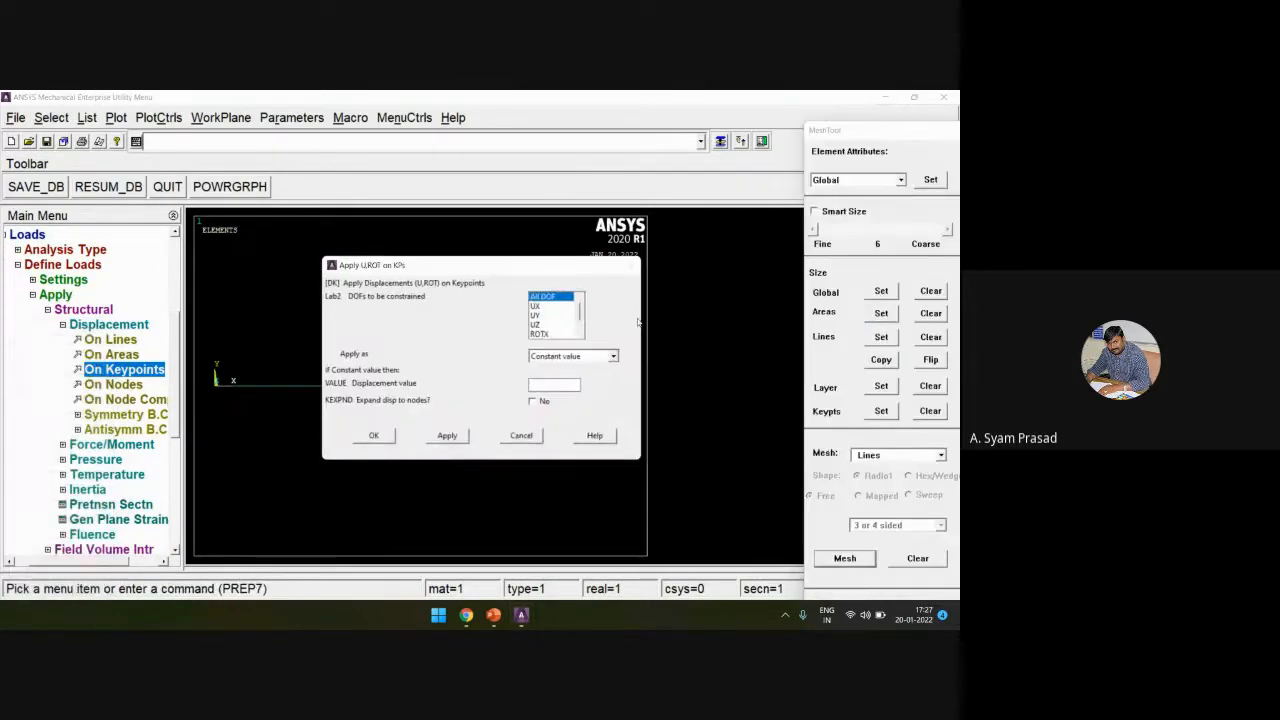
{"action": "left_click", "coordinate": [373, 435]}
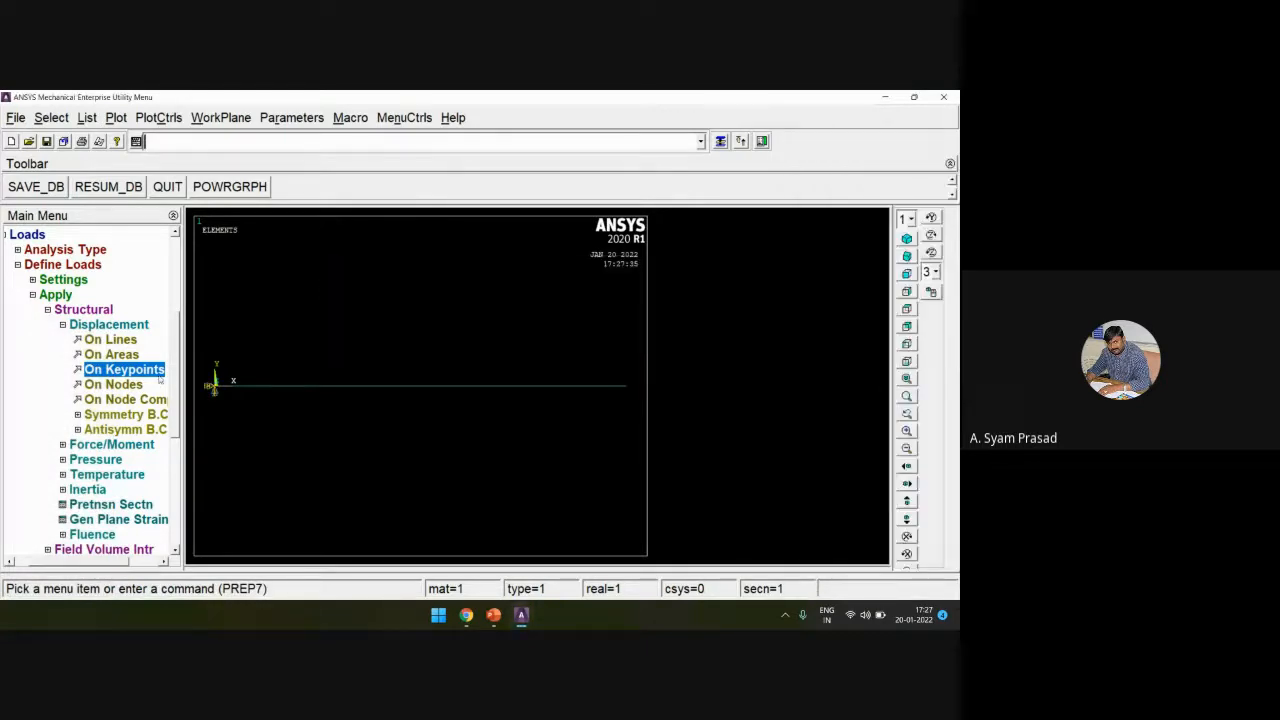
{"action": "left_click", "coordinate": [55, 294]}
{"action": "left_click", "coordinate": [48, 279]}
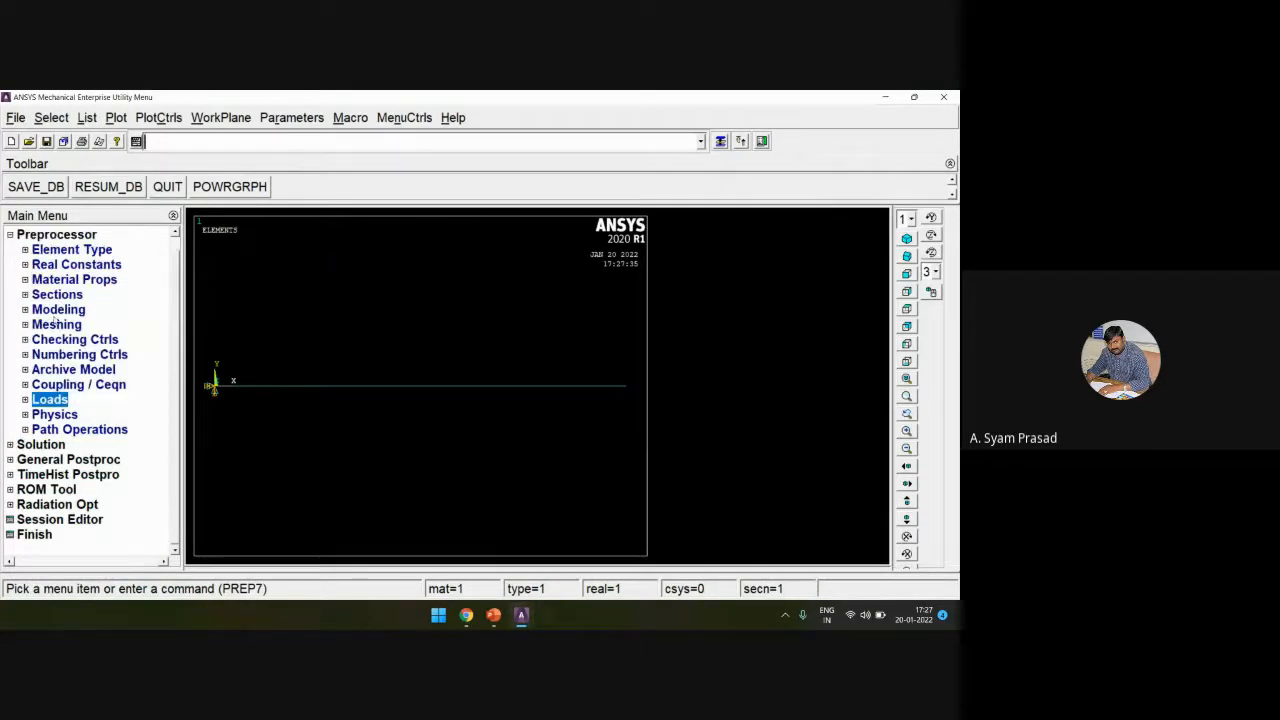
{"action": "left_click", "coordinate": [40, 236]}
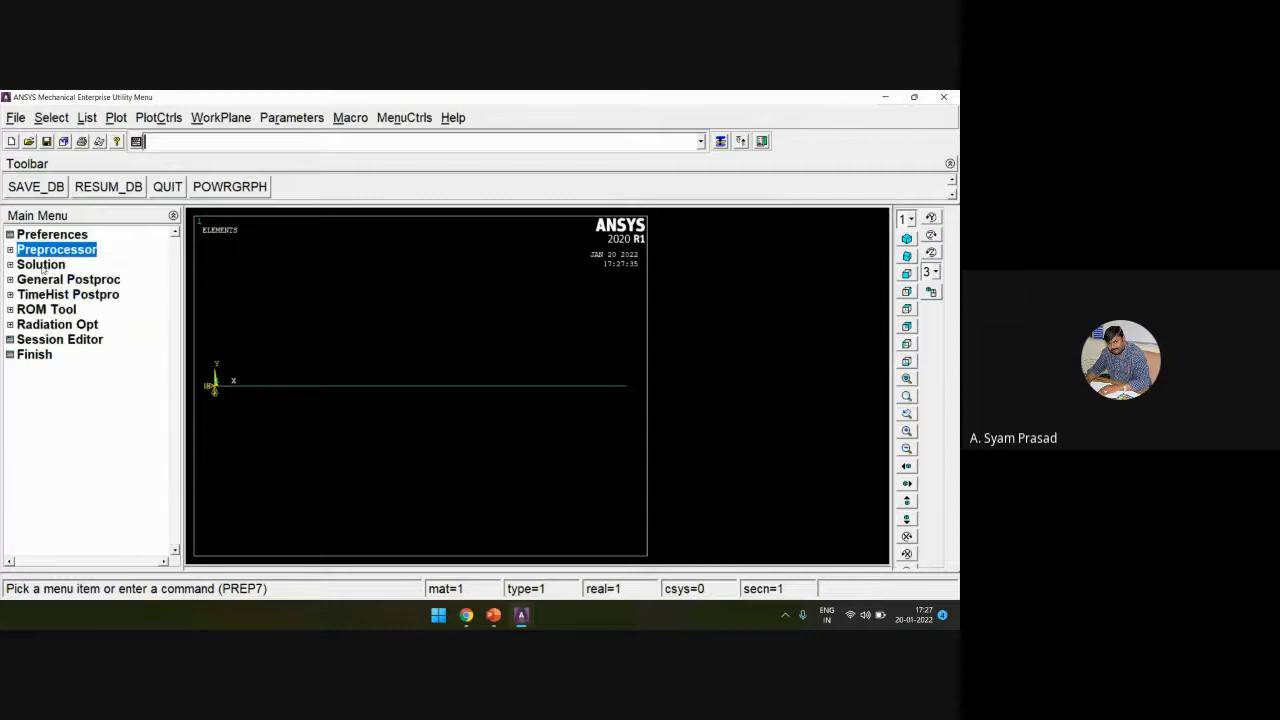
Step: Start a new analysis in the solution phase with the type set to Harmonic
{"action": "left_click", "coordinate": [43, 267]}
{"action": "left_click", "coordinate": [60, 280]}
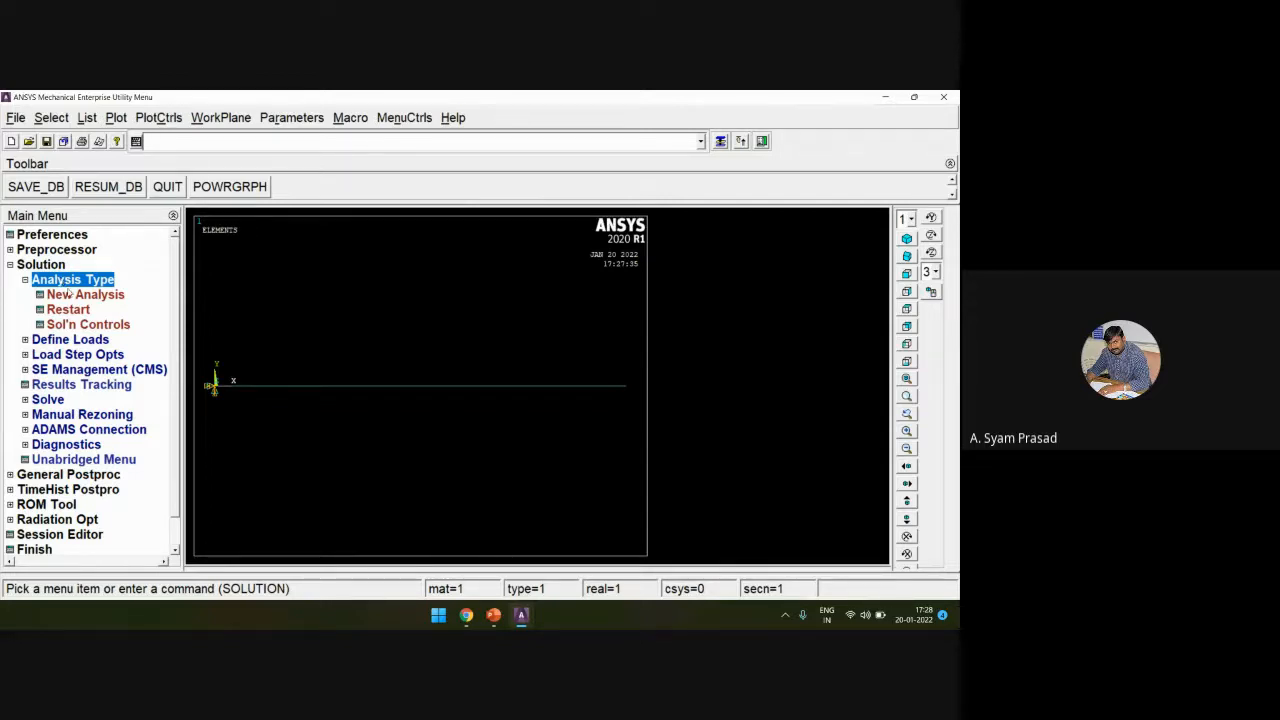
{"action": "left_click", "coordinate": [70, 294]}
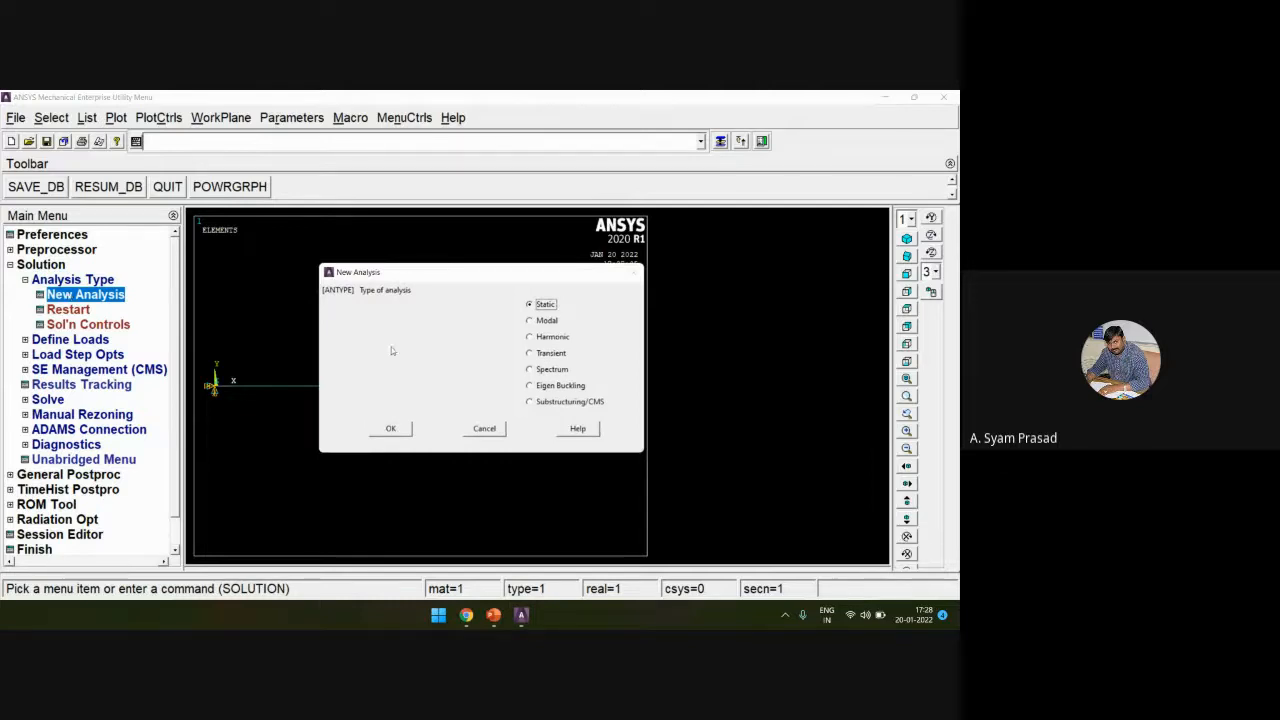
{"action": "left_click", "coordinate": [539, 337]}
{"action": "left_click", "coordinate": [392, 428]}
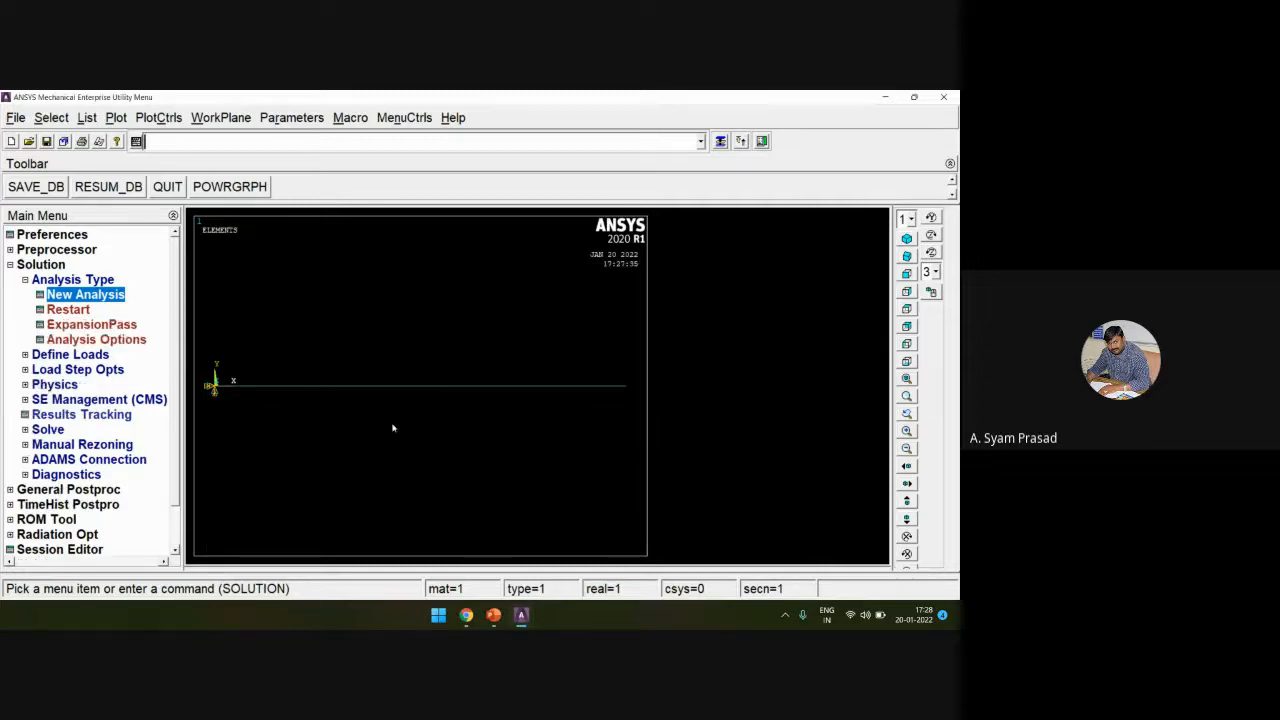
Step: Check the harmonic analysis options and the expansion pass settings, cancelling both dialogs
{"action": "left_click", "coordinate": [84, 340]}
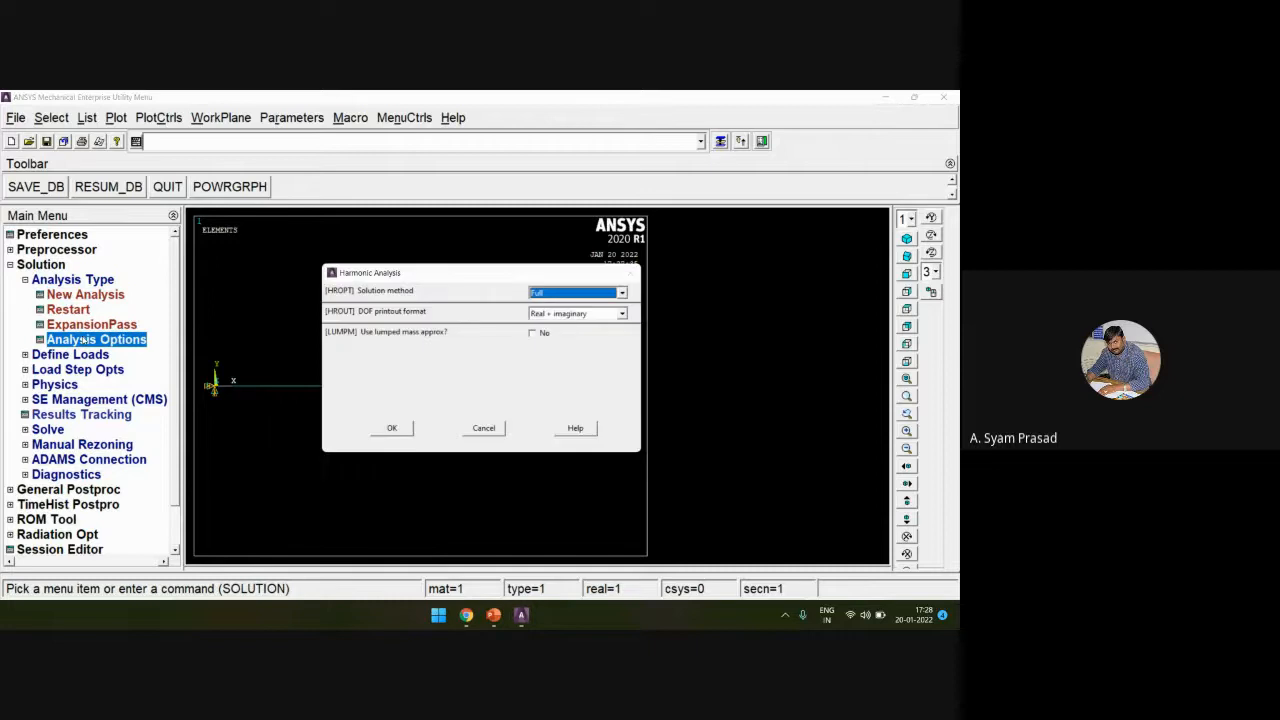
{"action": "left_click", "coordinate": [484, 429]}
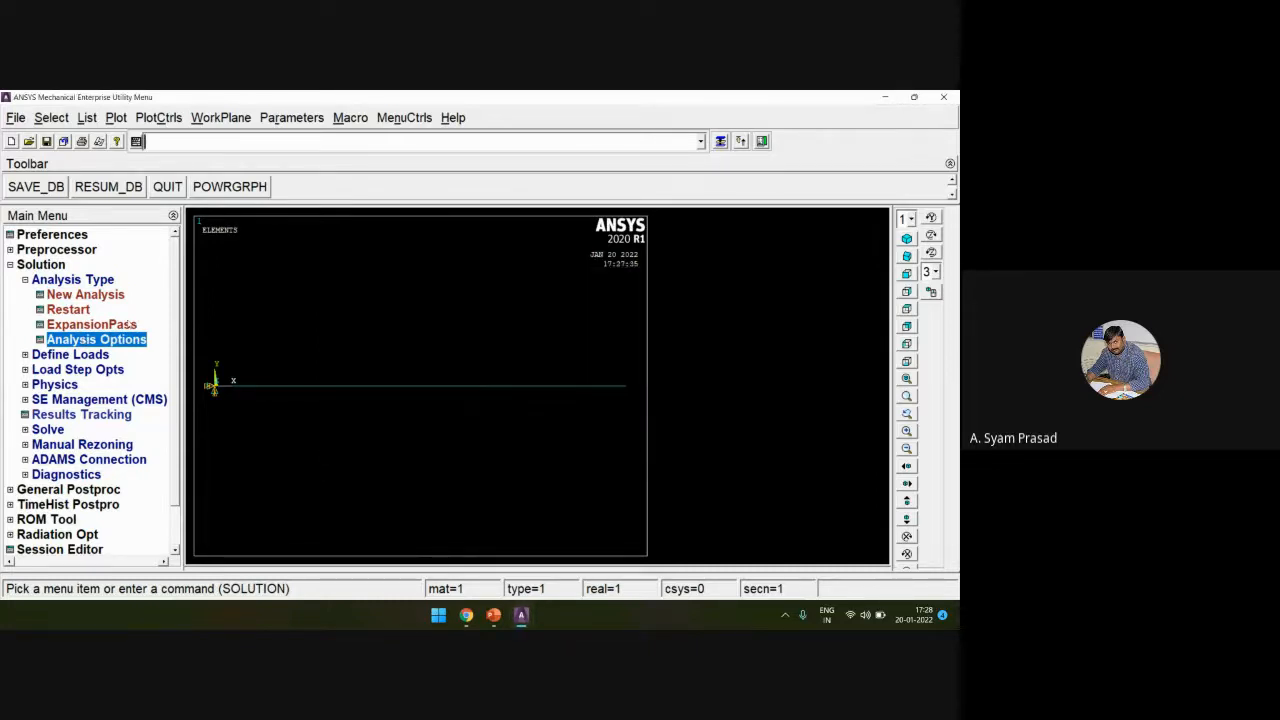
{"action": "left_click", "coordinate": [128, 325]}
{"action": "left_click", "coordinate": [484, 413]}
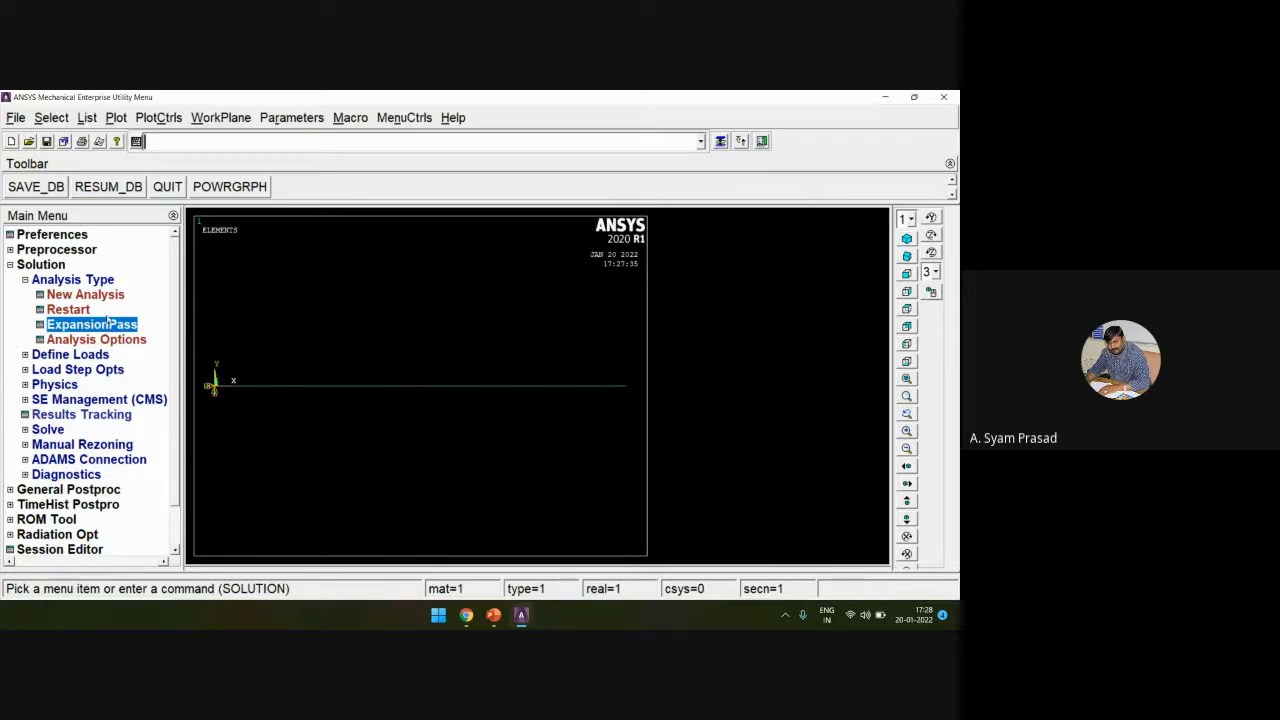
{"action": "left_click", "coordinate": [75, 283]}
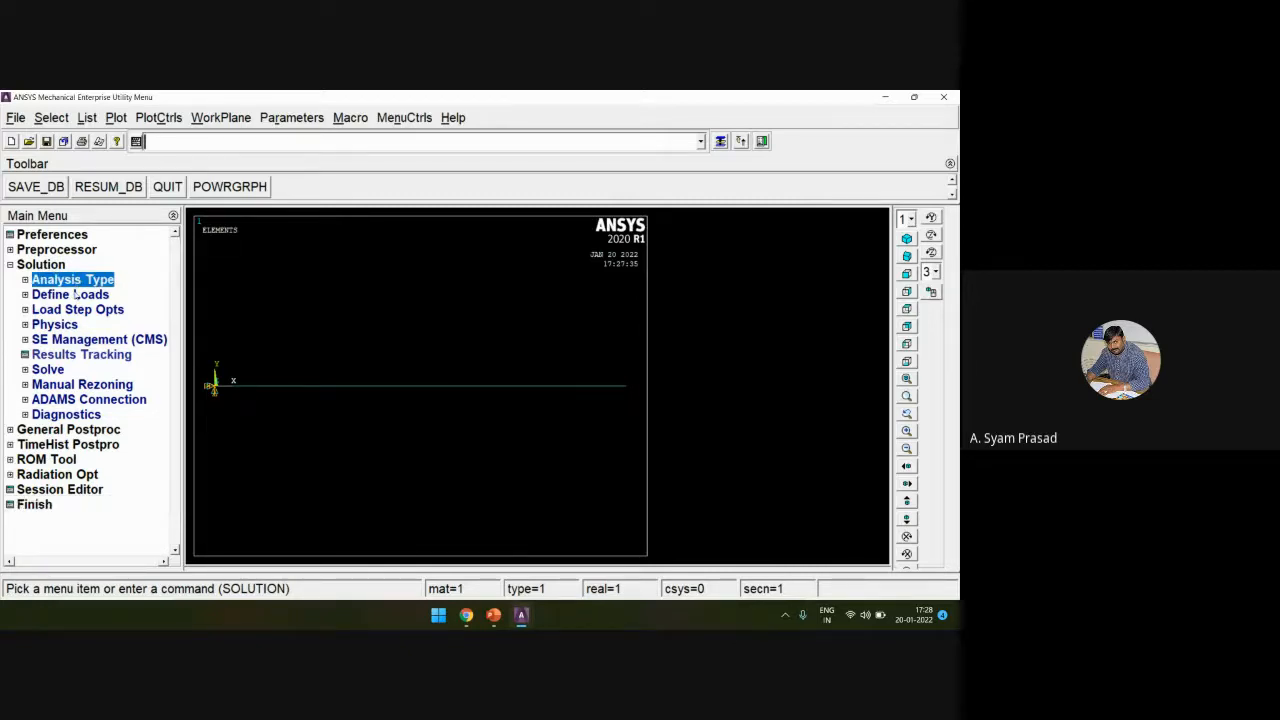
Step: Apply a constant force of -100 in the FY direction to the keypoint at the beam's free end
{"action": "left_click", "coordinate": [75, 295]}
{"action": "left_click", "coordinate": [72, 324]}
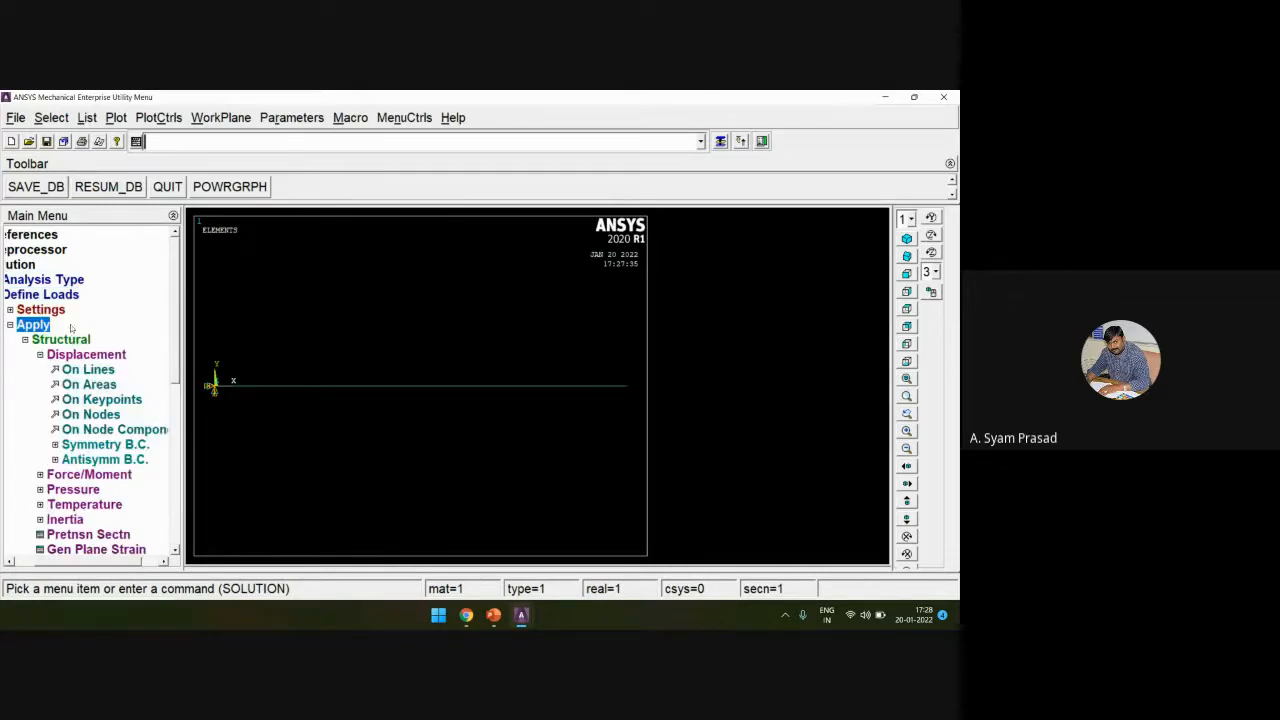
{"action": "left_click", "coordinate": [72, 354]}
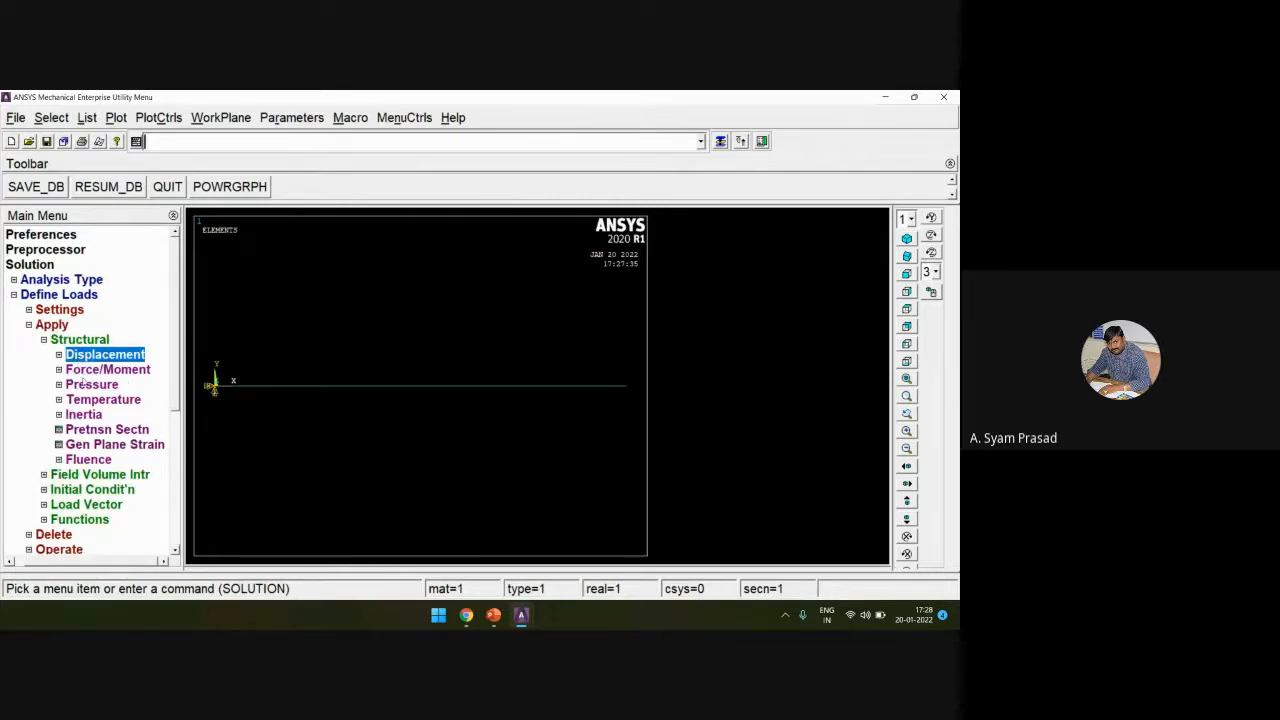
{"action": "left_click", "coordinate": [85, 370]}
{"action": "left_click", "coordinate": [86, 388]}
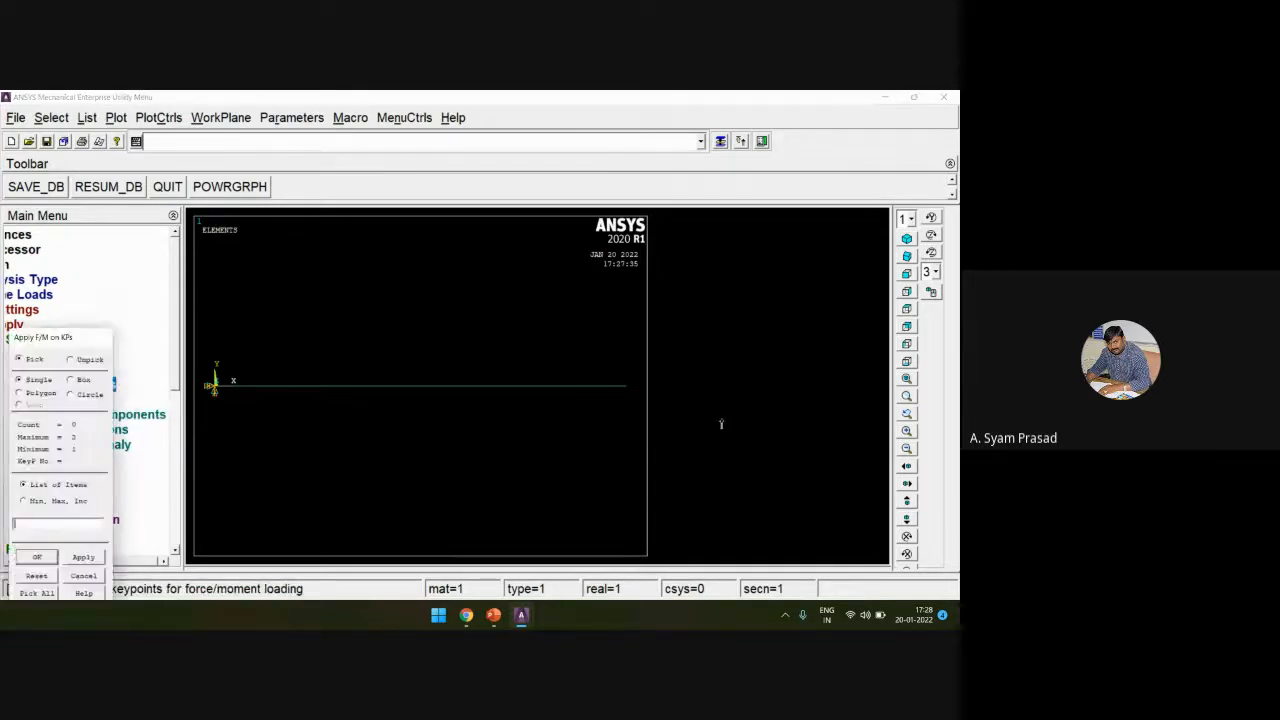
{"action": "left_click", "coordinate": [605, 393]}
{"action": "left_click", "coordinate": [37, 557]}
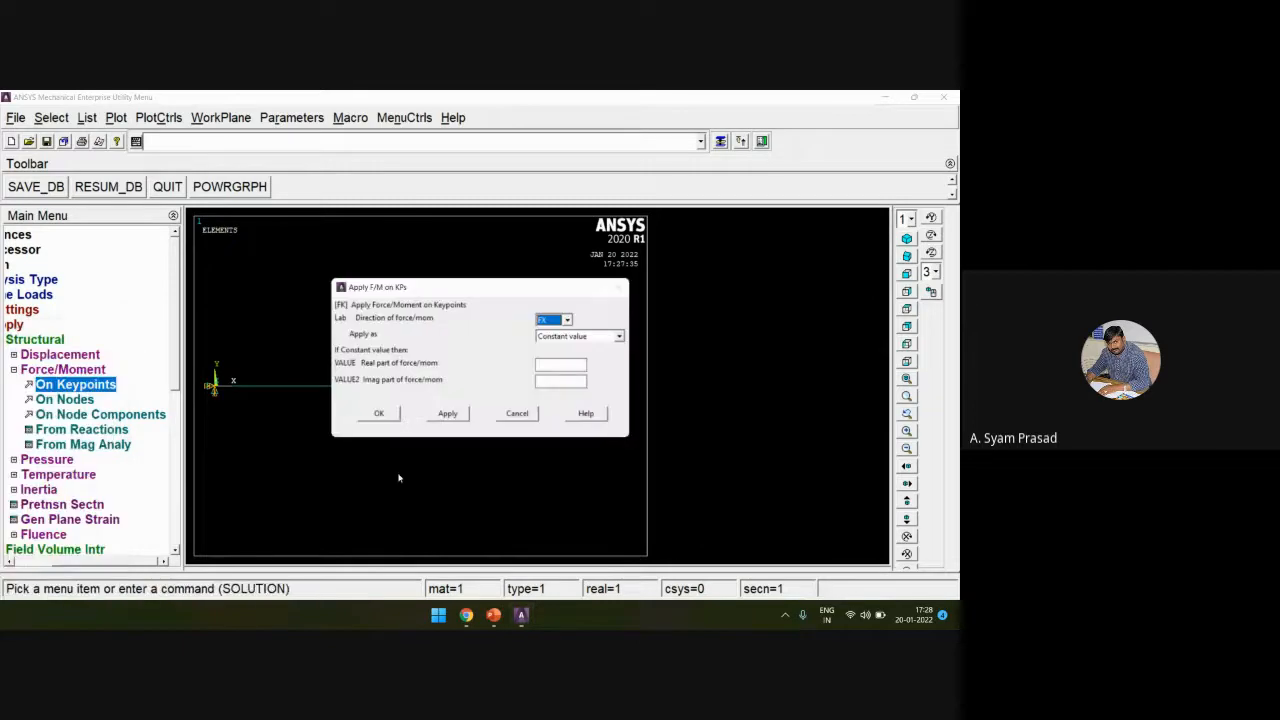
{"action": "left_click", "coordinate": [568, 320]}
{"action": "left_click", "coordinate": [556, 338]}
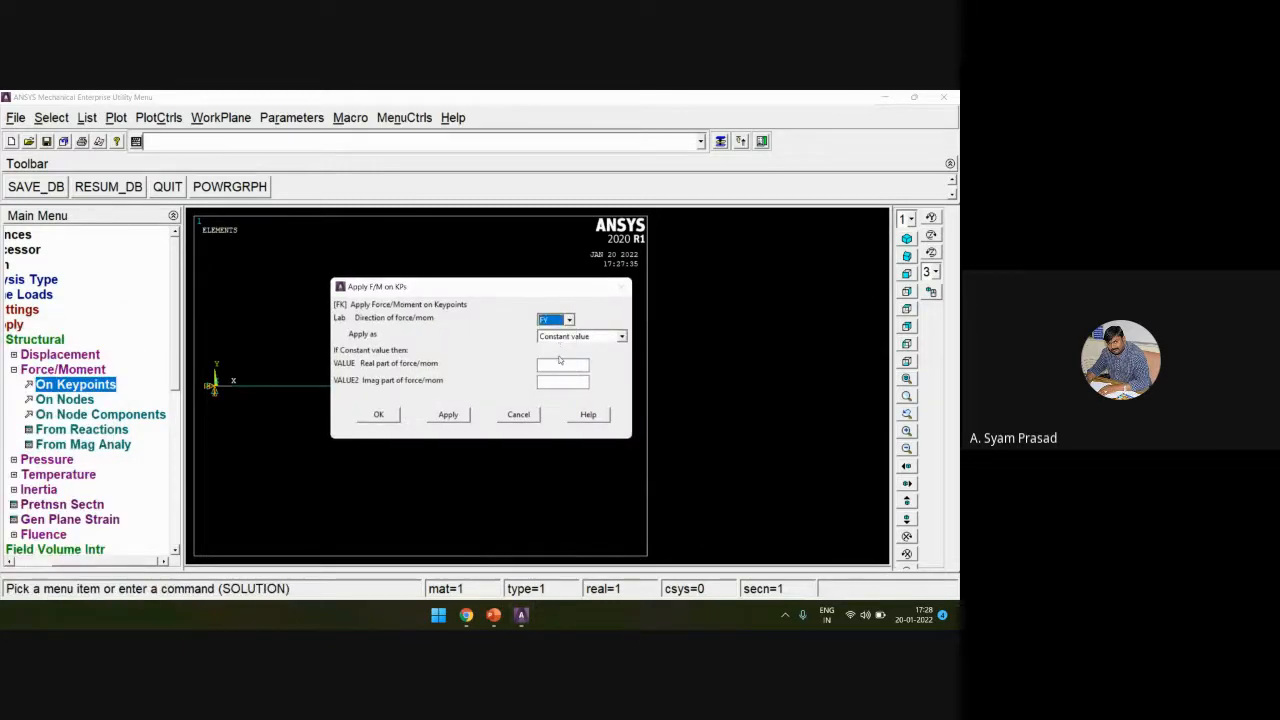
{"action": "left_click", "coordinate": [559, 363]}
{"action": "type", "text": "-100"}
{"action": "left_click", "coordinate": [379, 414]}
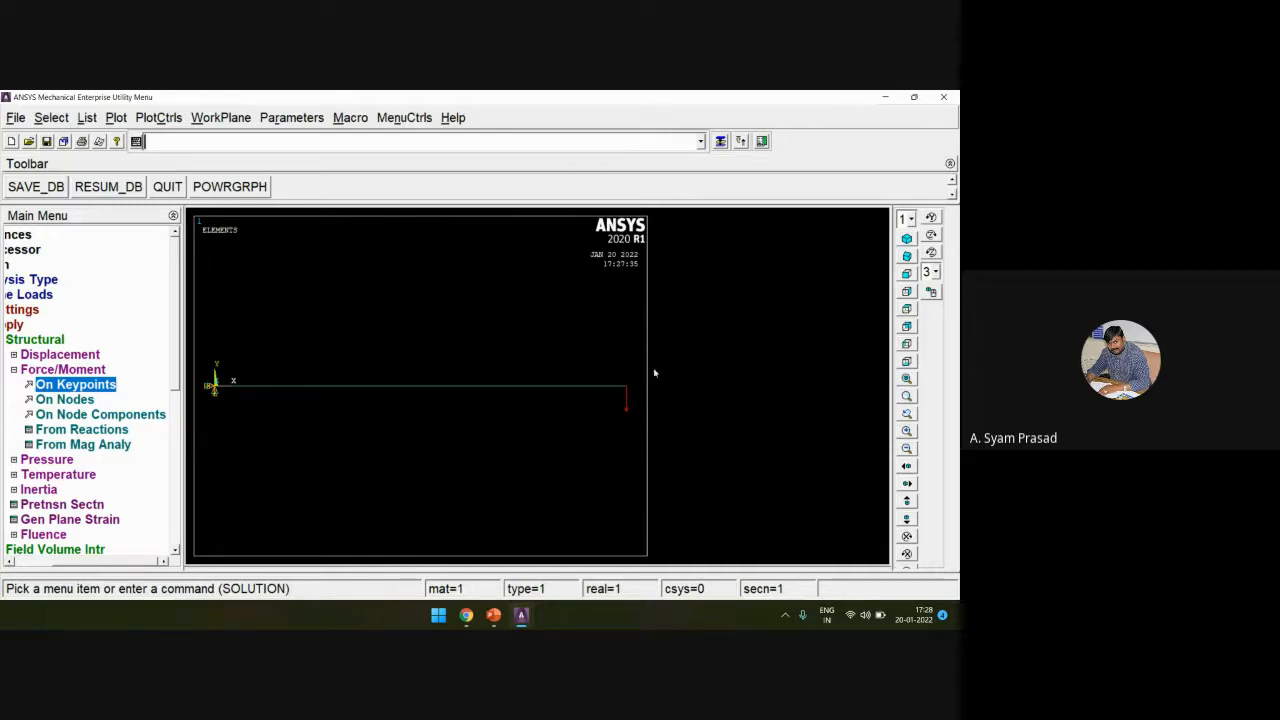
{"action": "left_click", "coordinate": [52, 370]}
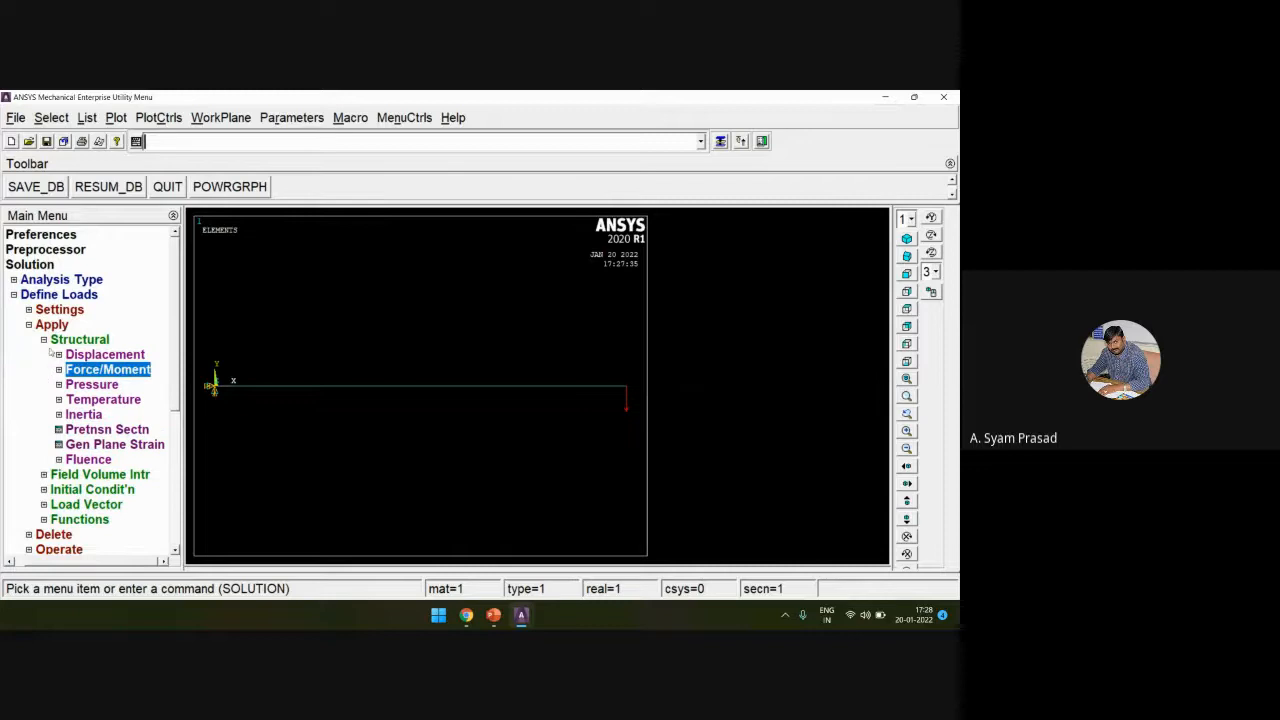
Step: Set the harmonic frequency range to 1 to 100 Hz in the load step's frequency and substep options
{"action": "left_click", "coordinate": [50, 341]}
{"action": "left_click", "coordinate": [46, 325]}
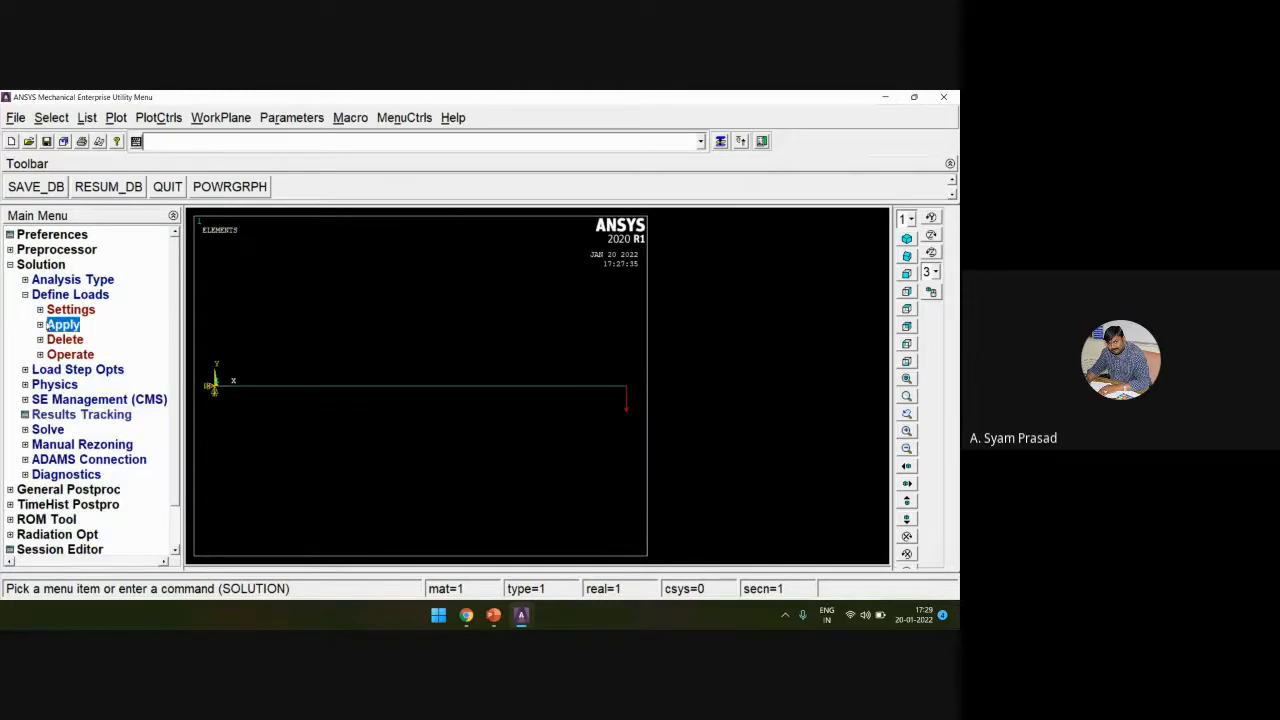
{"action": "left_click", "coordinate": [44, 296]}
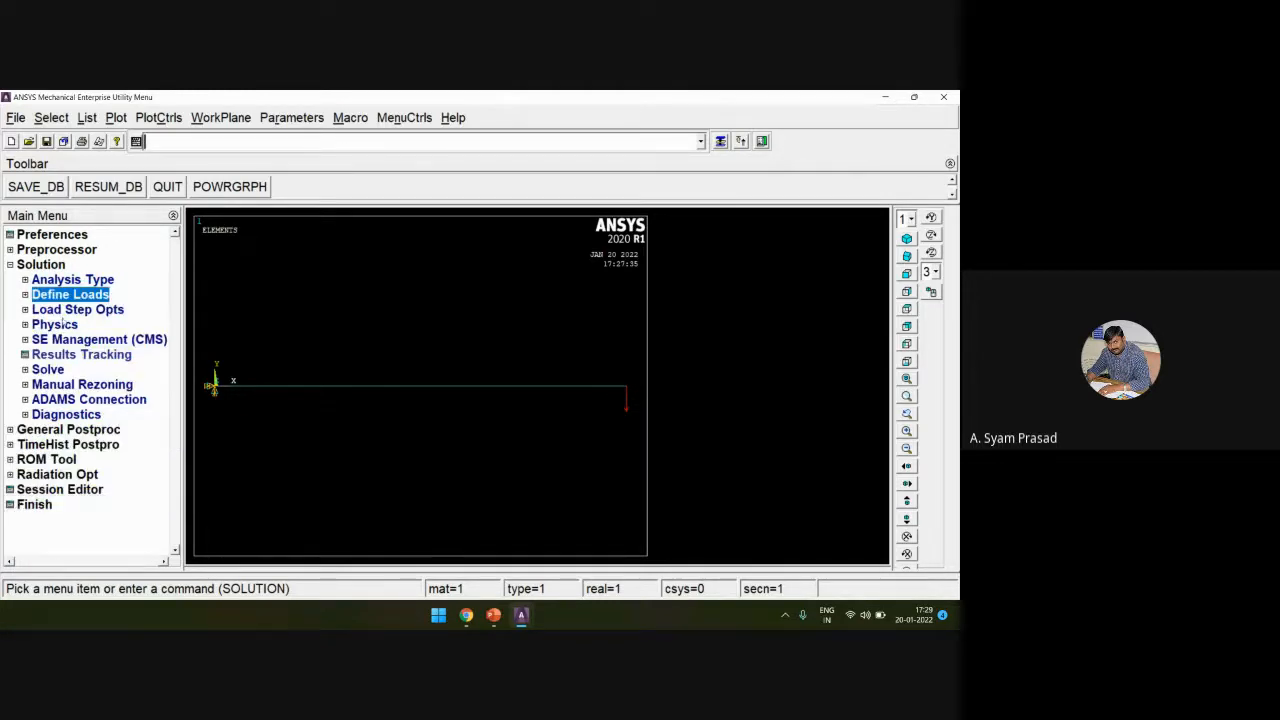
{"action": "left_click", "coordinate": [66, 311]}
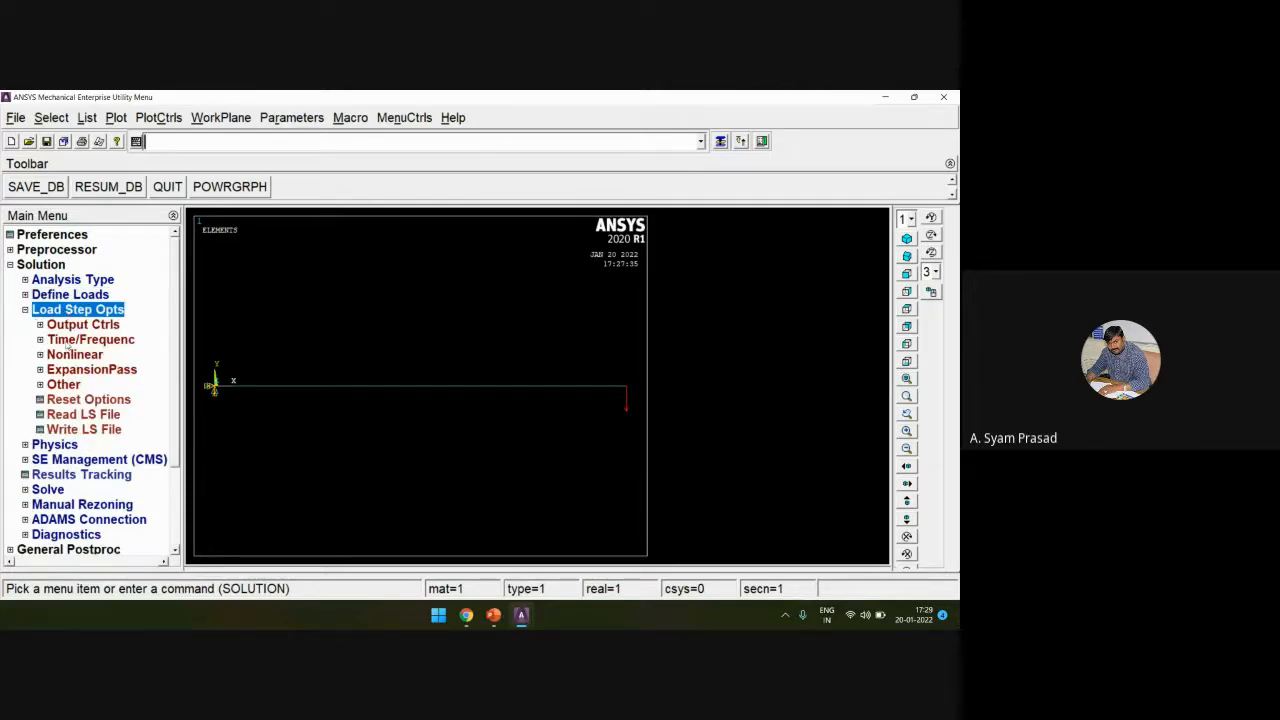
{"action": "left_click", "coordinate": [66, 341]}
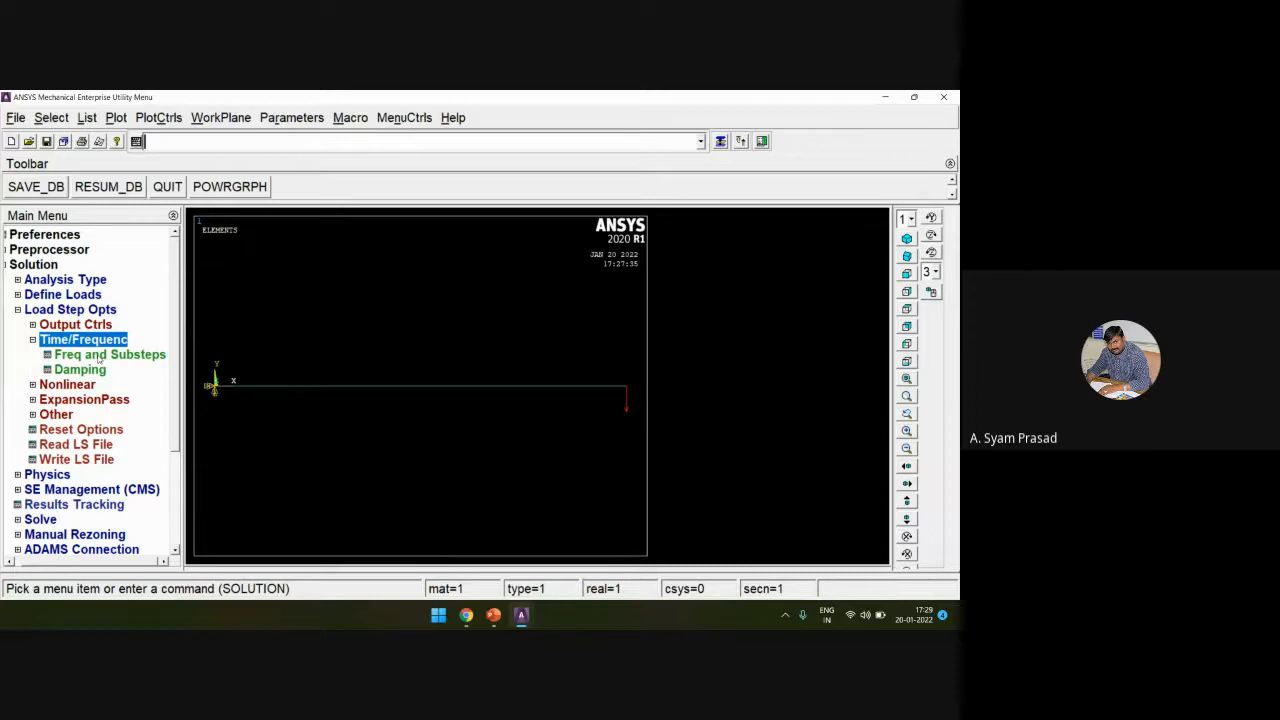
{"action": "left_click", "coordinate": [110, 355]}
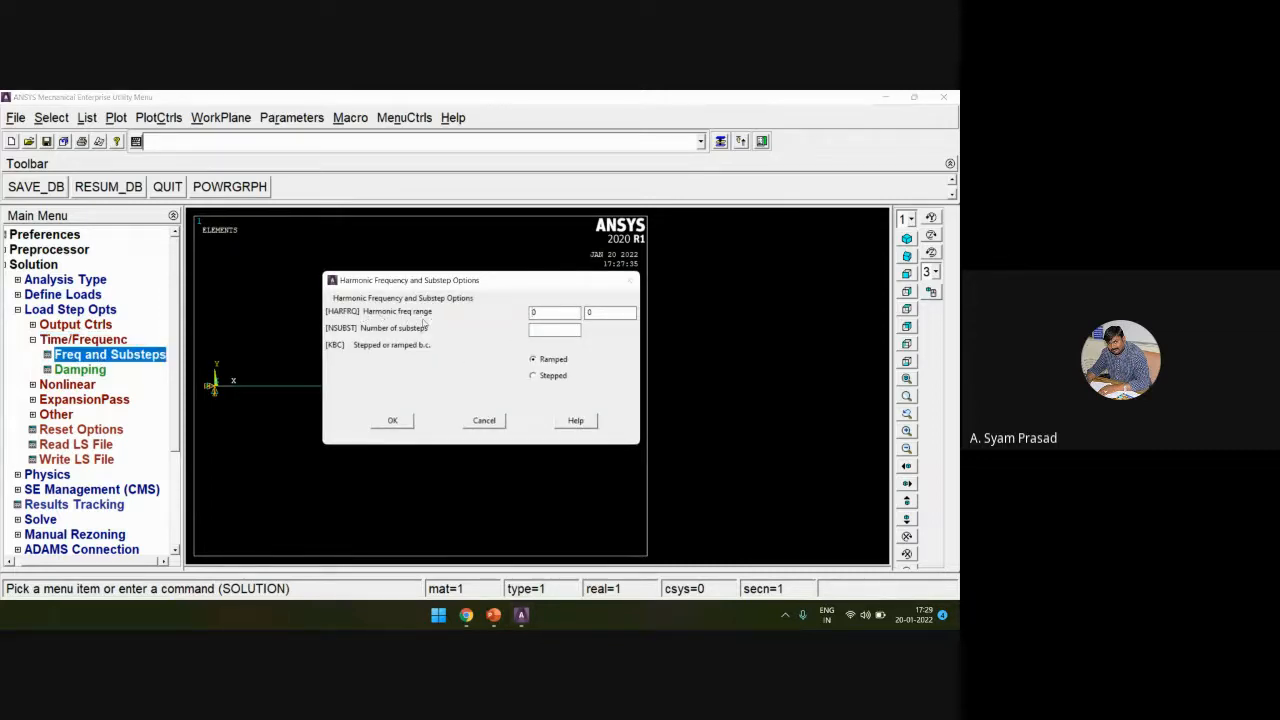
{"action": "double_click", "coordinate": [561, 314]}
{"action": "left_click_drag", "start_coordinate": [480, 282], "coordinate": [407, 134]}
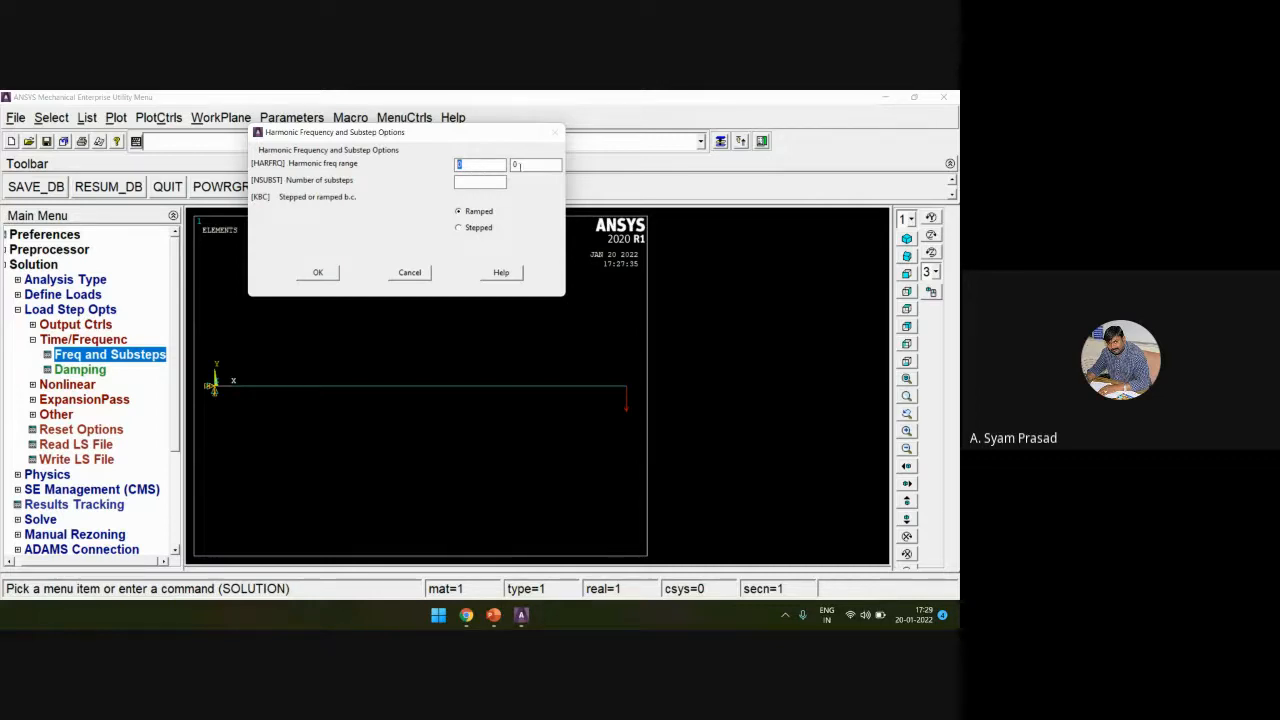
{"action": "type", "text": "1"}
{"action": "type", "text": "100"}
{"action": "type", "text": "00"}
Step: Set the number of substeps to 100, accept the frequency options and collapse the load step options
{"action": "left_click_drag", "start_coordinate": [493, 181], "coordinate": [425, 182]}
{"action": "type", "text": "10"}
{"action": "type", "text": "0"}
{"action": "left_click", "coordinate": [318, 273]}
{"action": "left_click", "coordinate": [62, 340]}
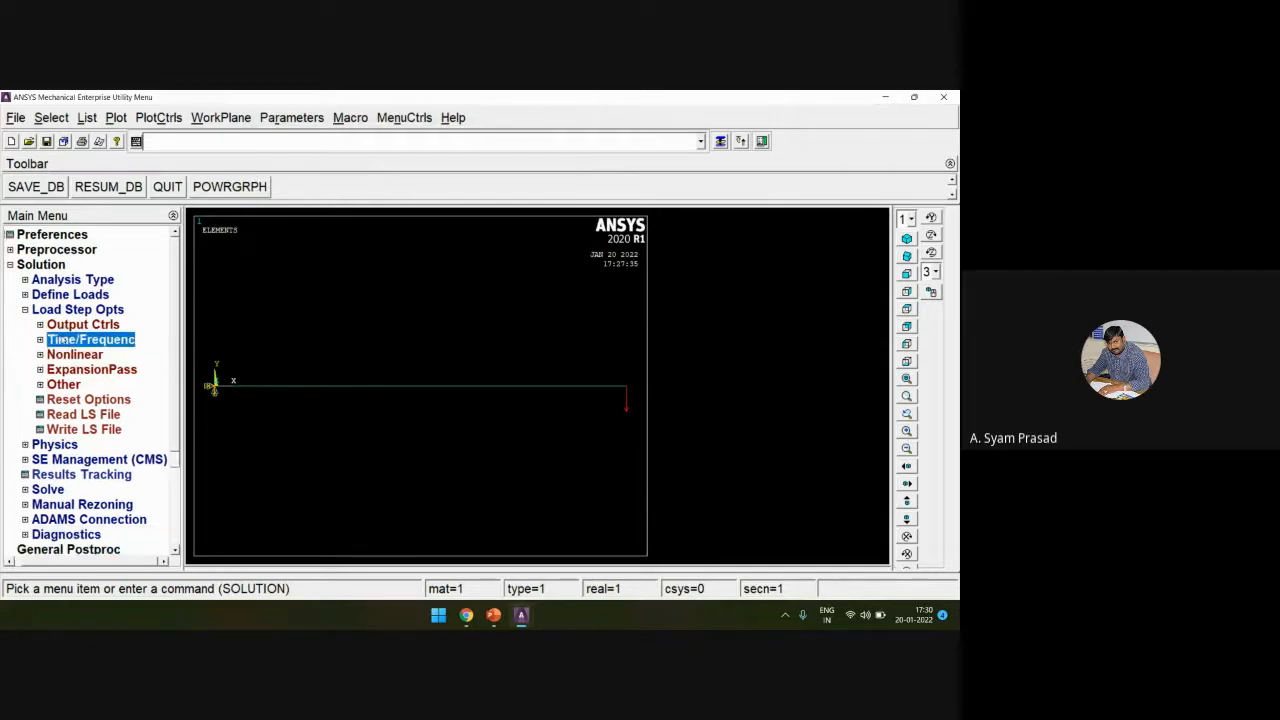
{"action": "left_click", "coordinate": [77, 309]}
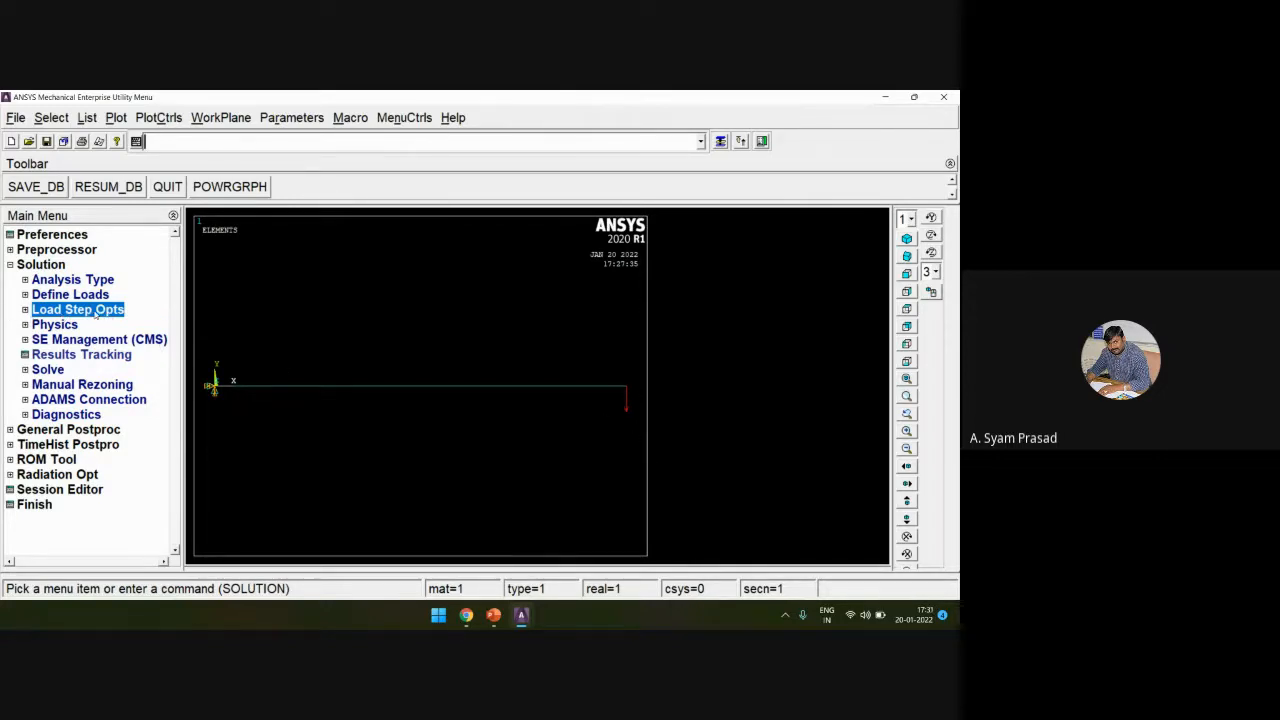
Step: Solve the current load step, then close the completion note and the status listing
{"action": "left_click", "coordinate": [50, 370]}
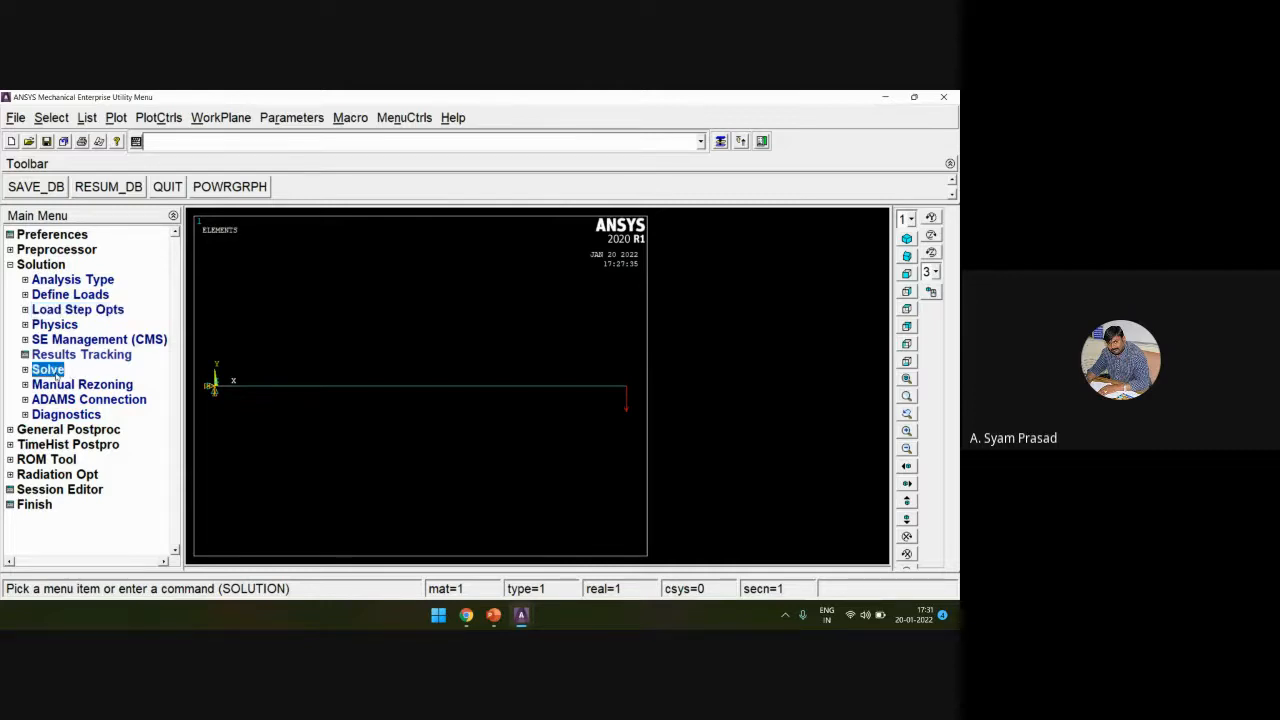
{"action": "left_click", "coordinate": [75, 385]}
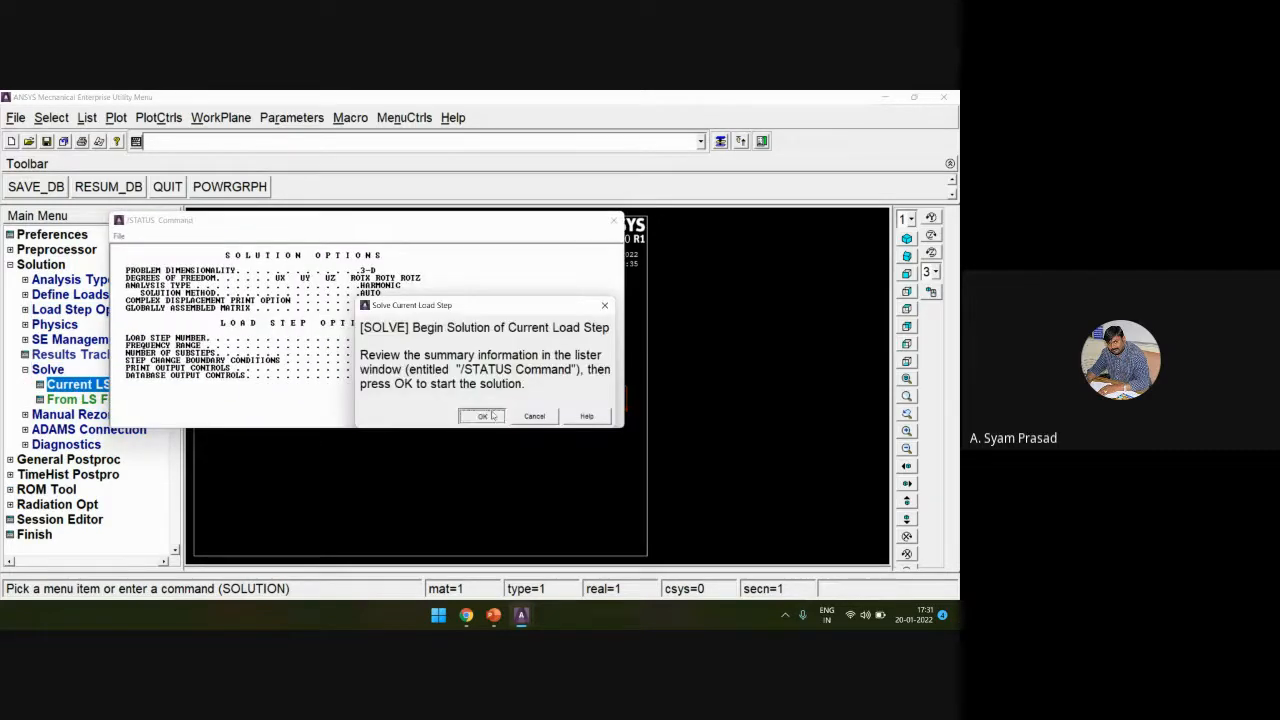
{"action": "left_click", "coordinate": [487, 416]}
{"action": "left_click", "coordinate": [152, 181]}
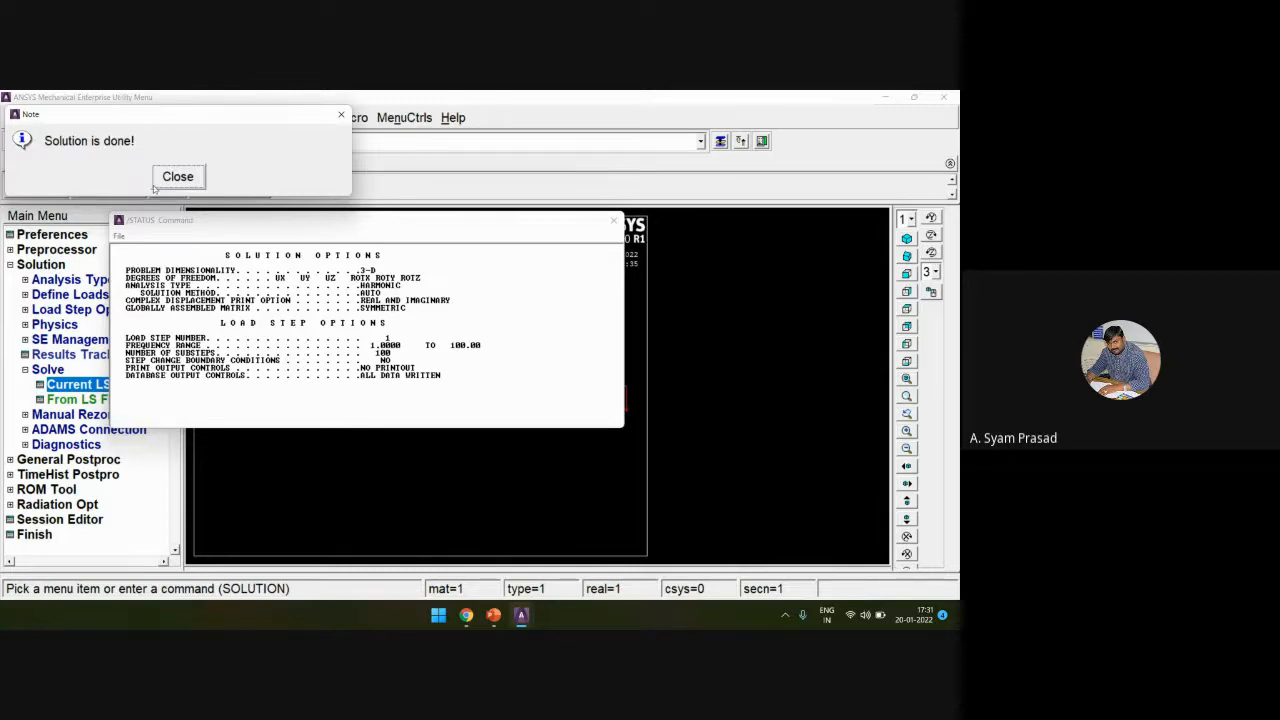
{"action": "left_click", "coordinate": [178, 180]}
{"action": "left_click", "coordinate": [614, 220]}
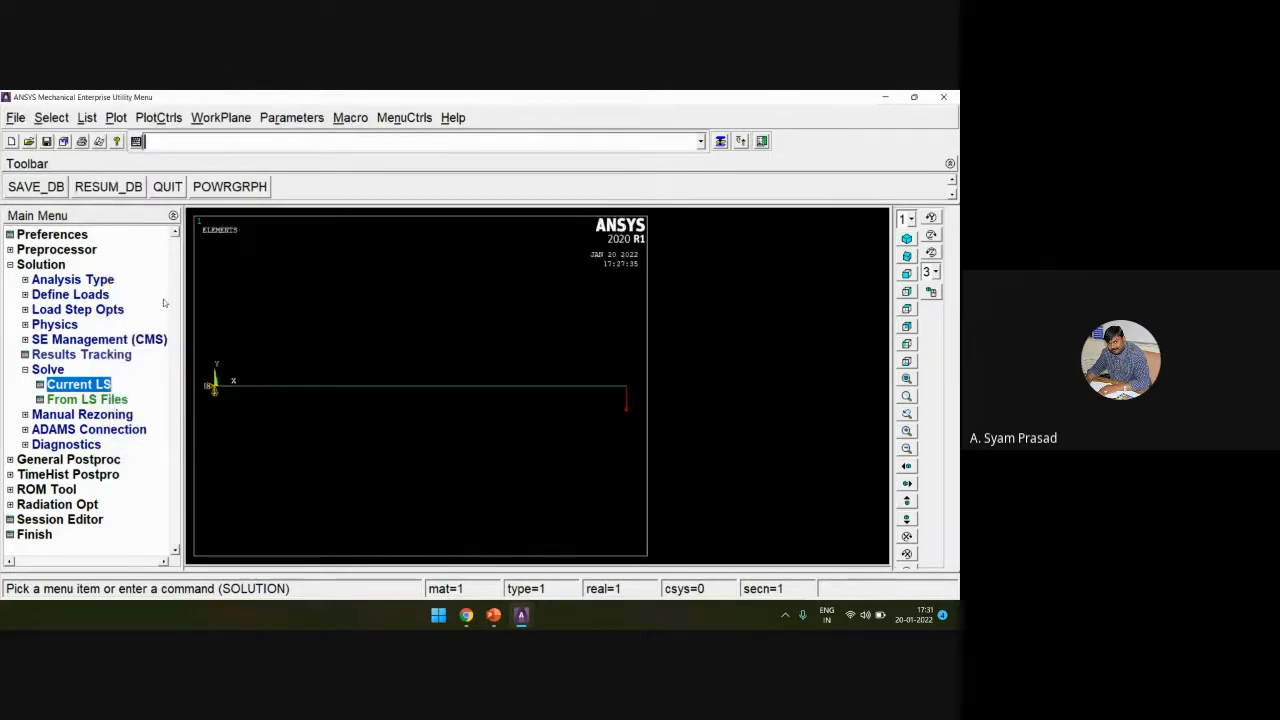
{"action": "left_click", "coordinate": [25, 369]}
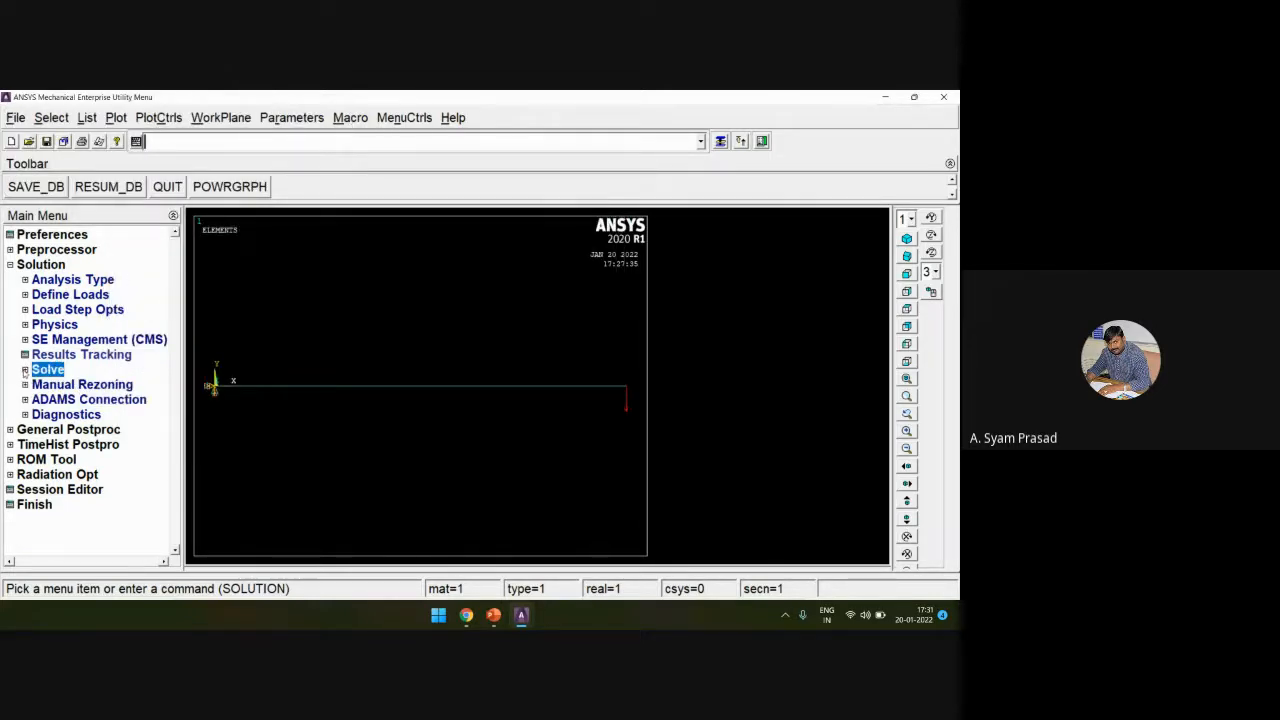
Step: Review the frequencies of all result sets in the general postprocessor's results summary, from the first set to the last
{"action": "left_click", "coordinate": [45, 429]}
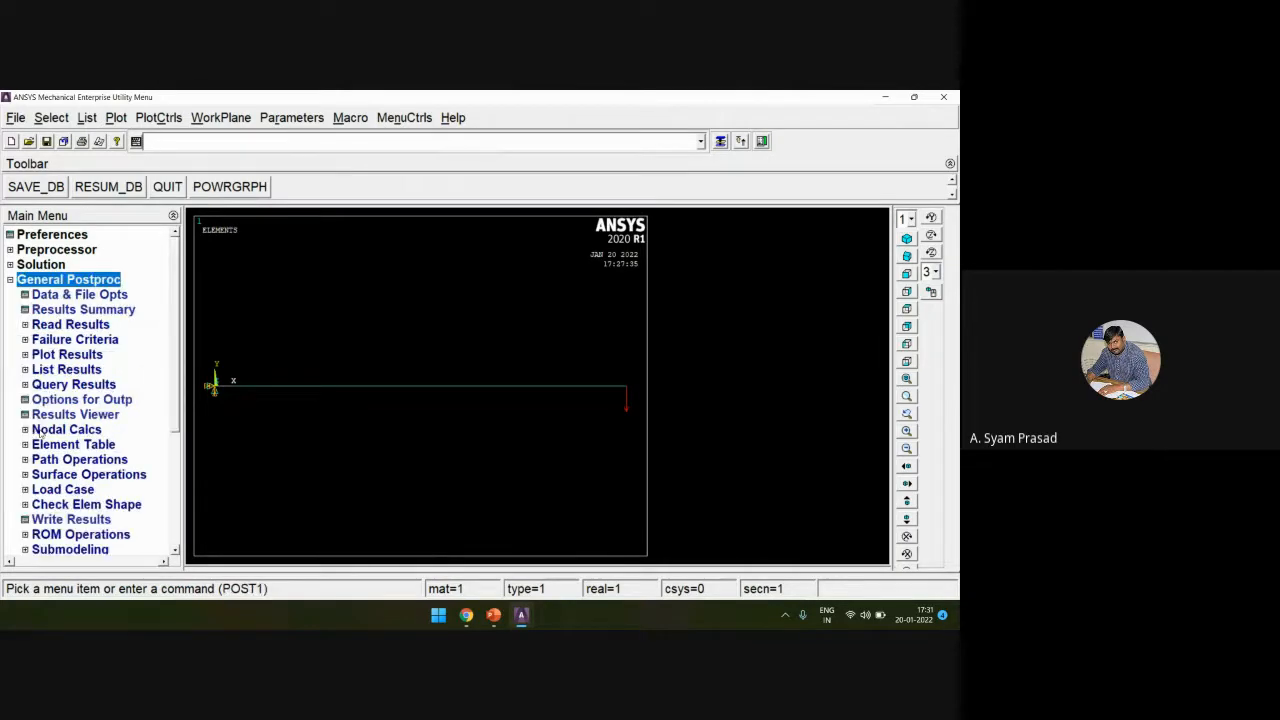
{"action": "left_click", "coordinate": [62, 310]}
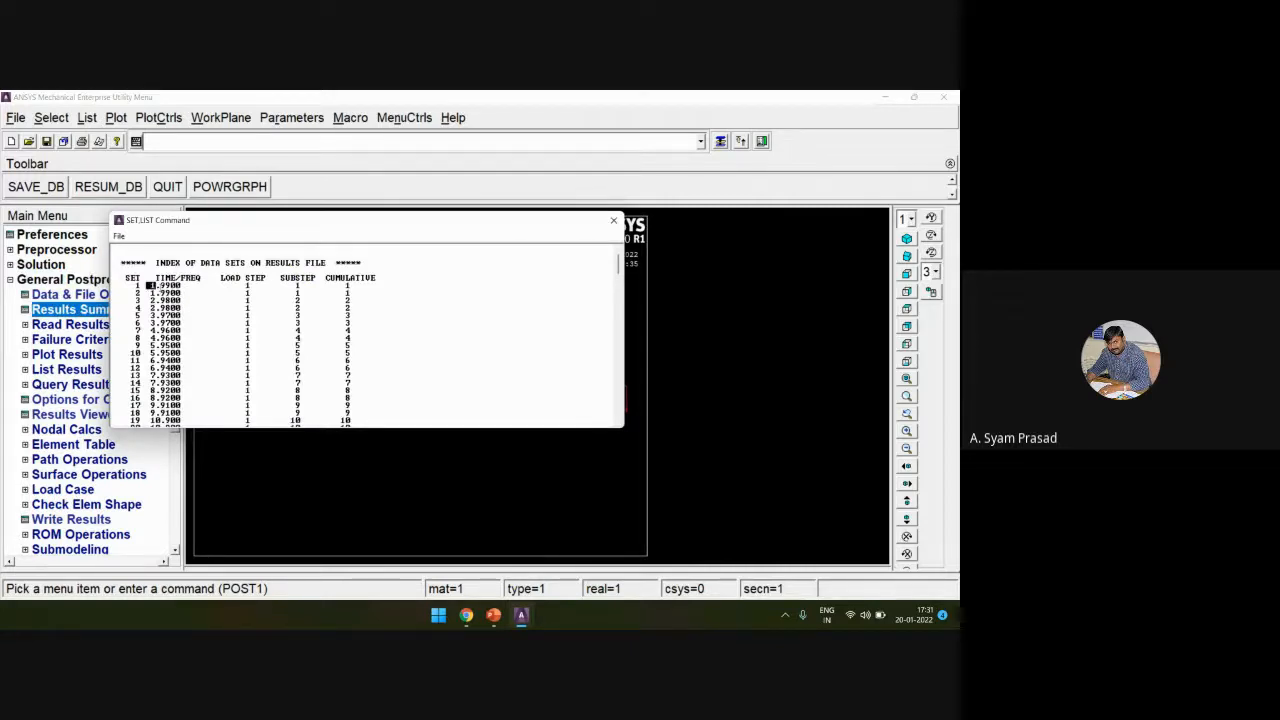
{"action": "double_click", "coordinate": [163, 308]}
{"action": "double_click", "coordinate": [180, 323]}
{"action": "left_click_drag", "start_coordinate": [150, 330], "coordinate": [181, 383]}
{"action": "scroll", "coordinate": [178, 343], "scroll_direction": "down", "scroll_amount": 10}
{"action": "scroll", "coordinate": [178, 343], "scroll_direction": "down", "scroll_amount": 20}
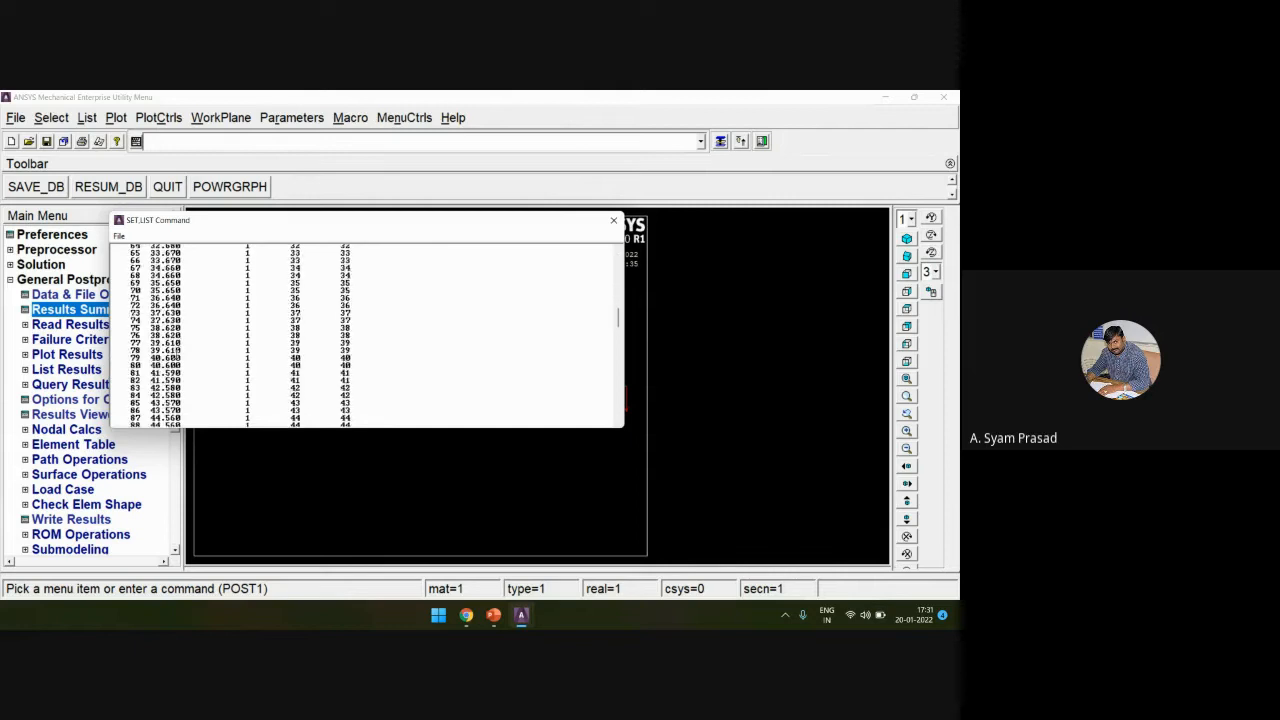
{"action": "scroll", "coordinate": [178, 343], "scroll_direction": "down", "scroll_amount": 8}
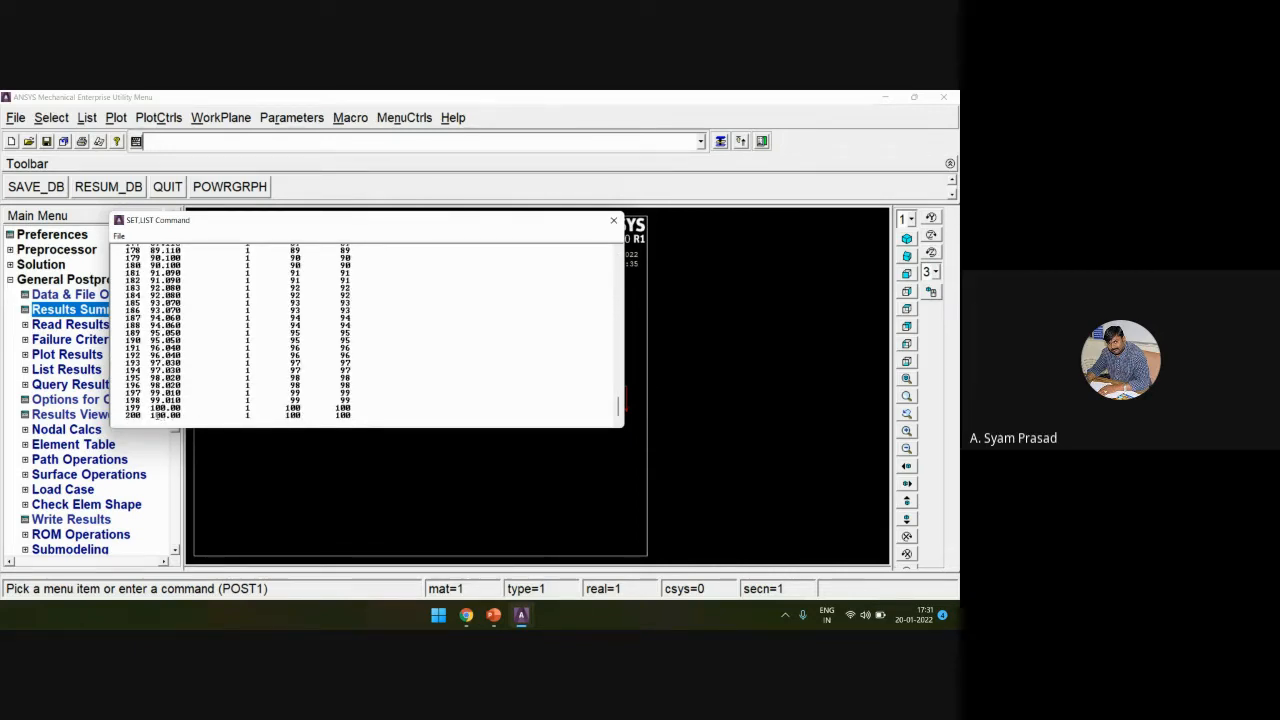
{"action": "left_click_drag", "start_coordinate": [150, 415], "coordinate": [193, 415]}
{"action": "left_click", "coordinate": [613, 220]}
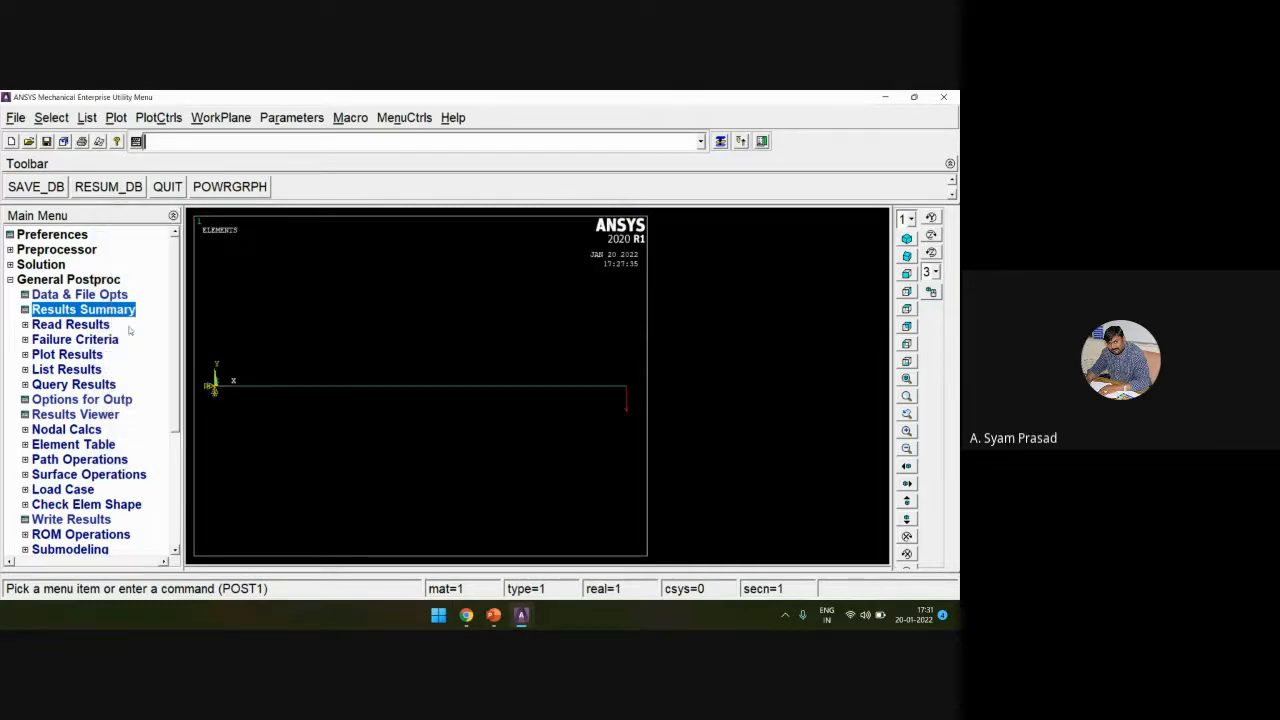
{"action": "left_click", "coordinate": [64, 280]}
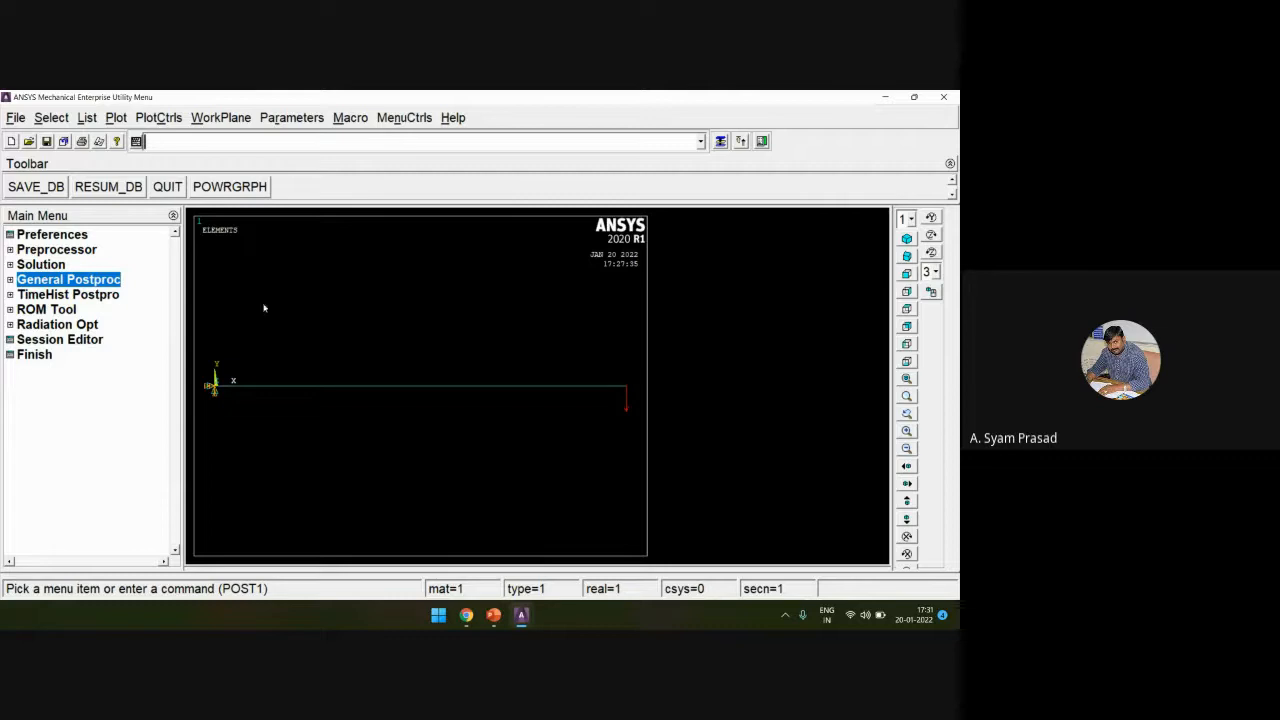
Step: Add a time-history variable for the Y-component of displacement at the node on the beam's free end
{"action": "left_click", "coordinate": [40, 298]}
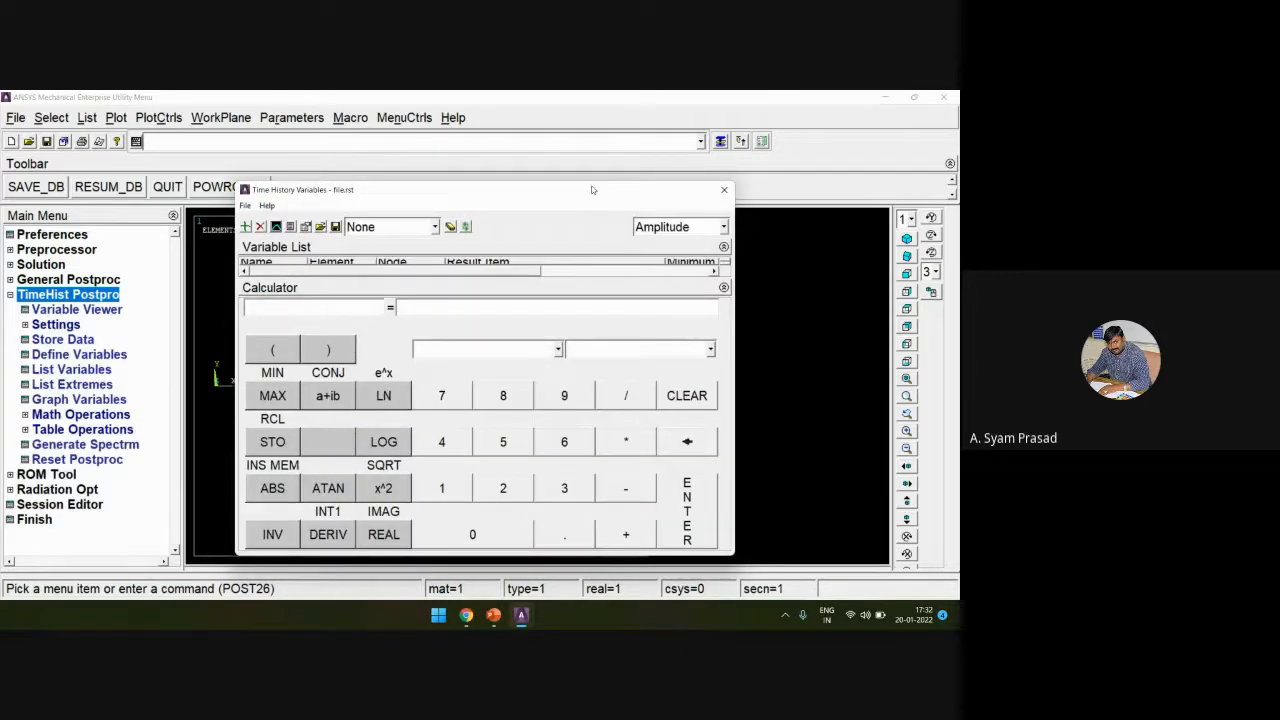
{"action": "left_click_drag", "start_coordinate": [591, 183], "coordinate": [819, 134]}
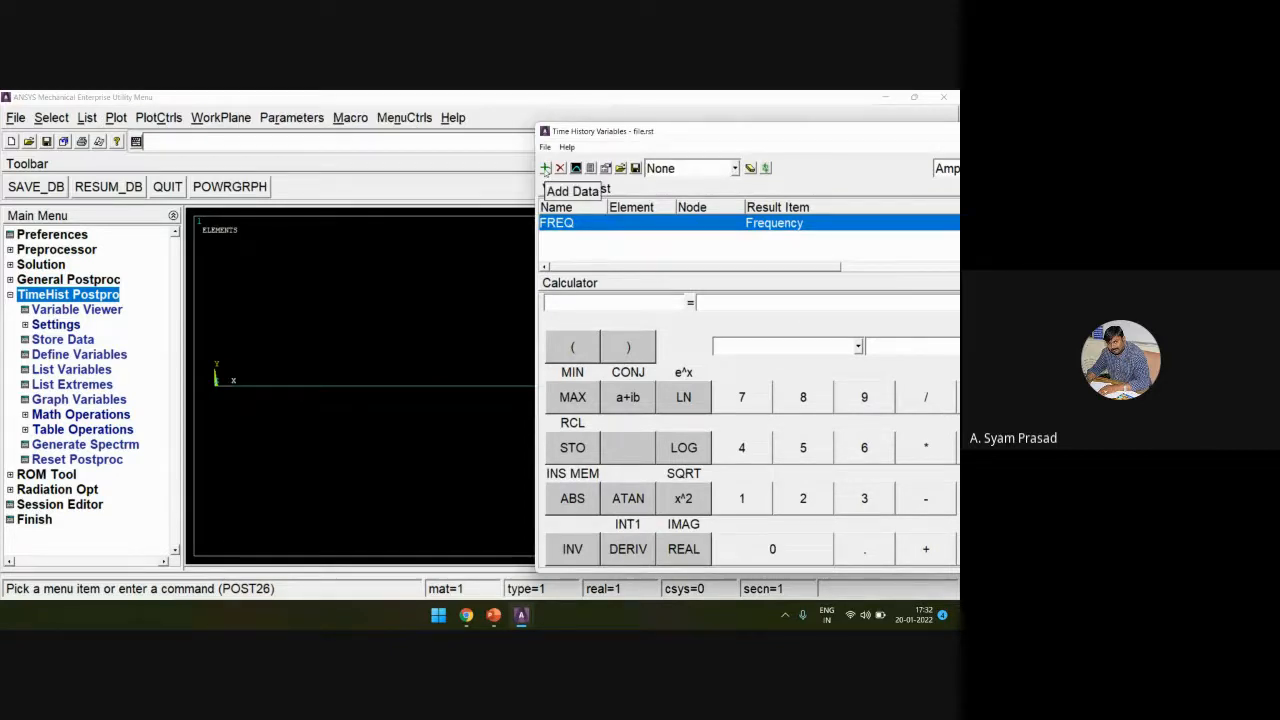
{"action": "left_click", "coordinate": [546, 169]}
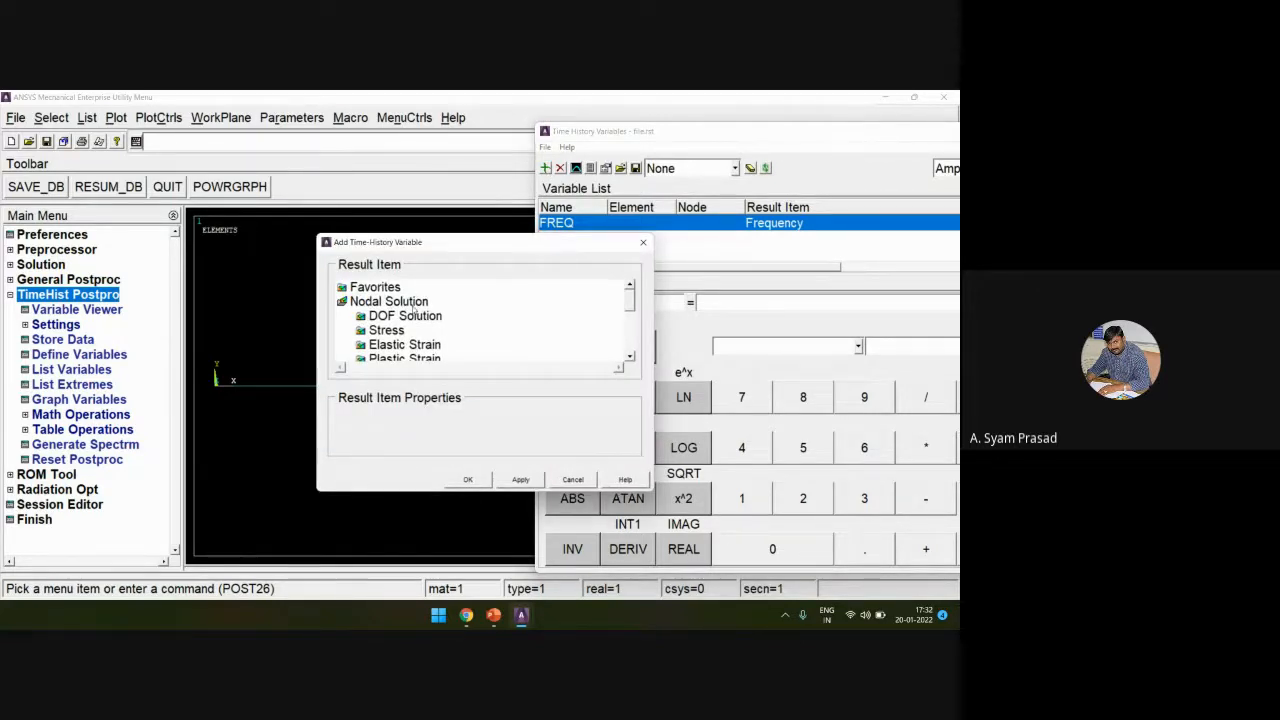
{"action": "double_click", "coordinate": [416, 315]}
{"action": "scroll", "coordinate": [430, 330], "scroll_direction": "down", "scroll_amount": 2}
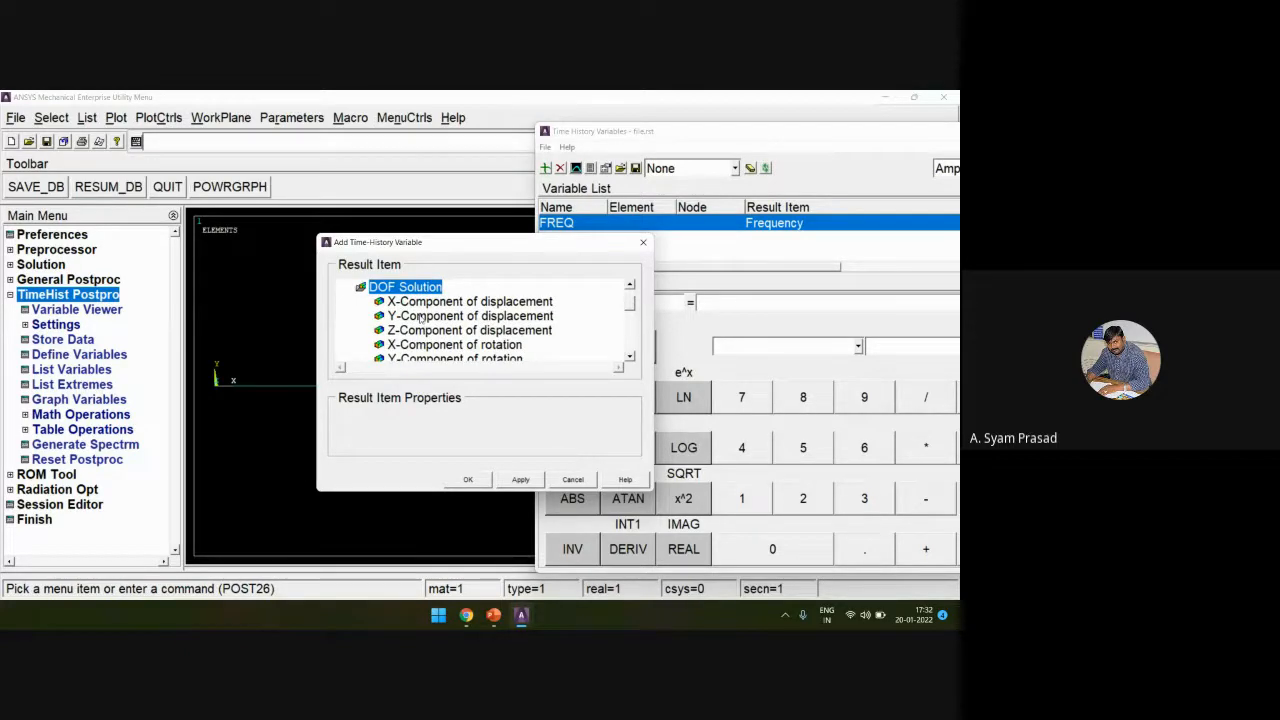
{"action": "left_click", "coordinate": [421, 316]}
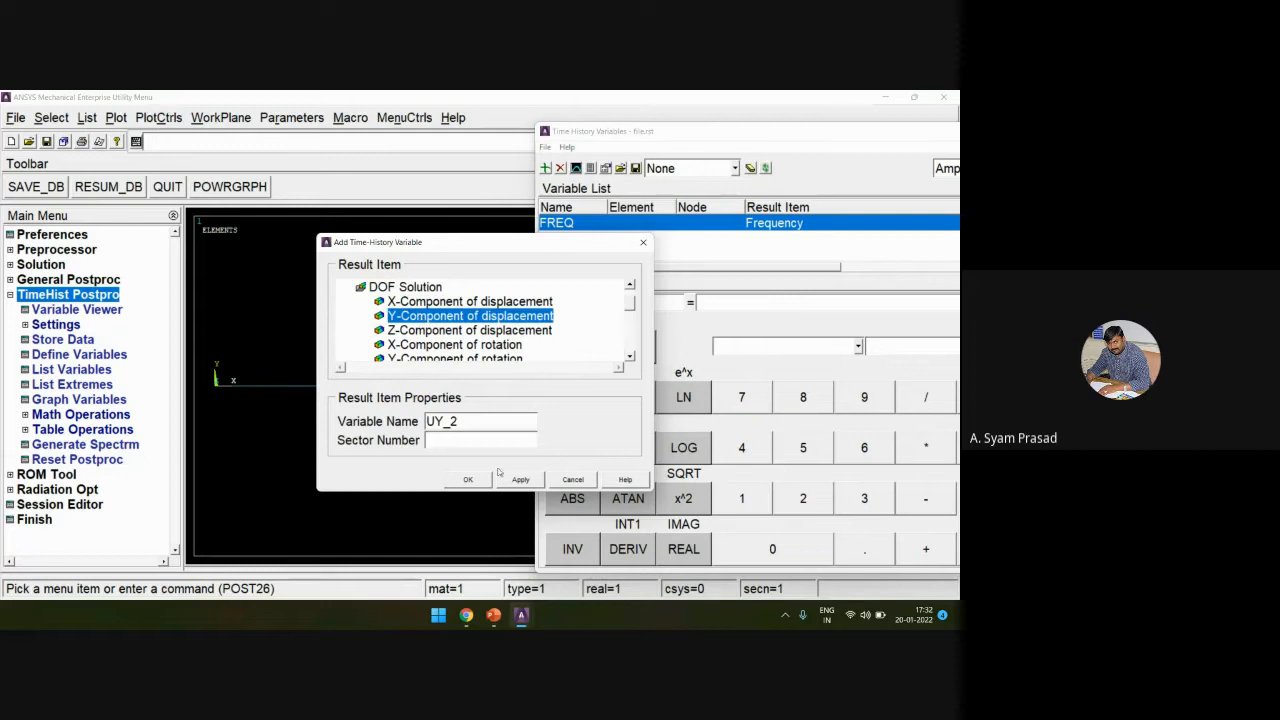
{"action": "left_click", "coordinate": [470, 483]}
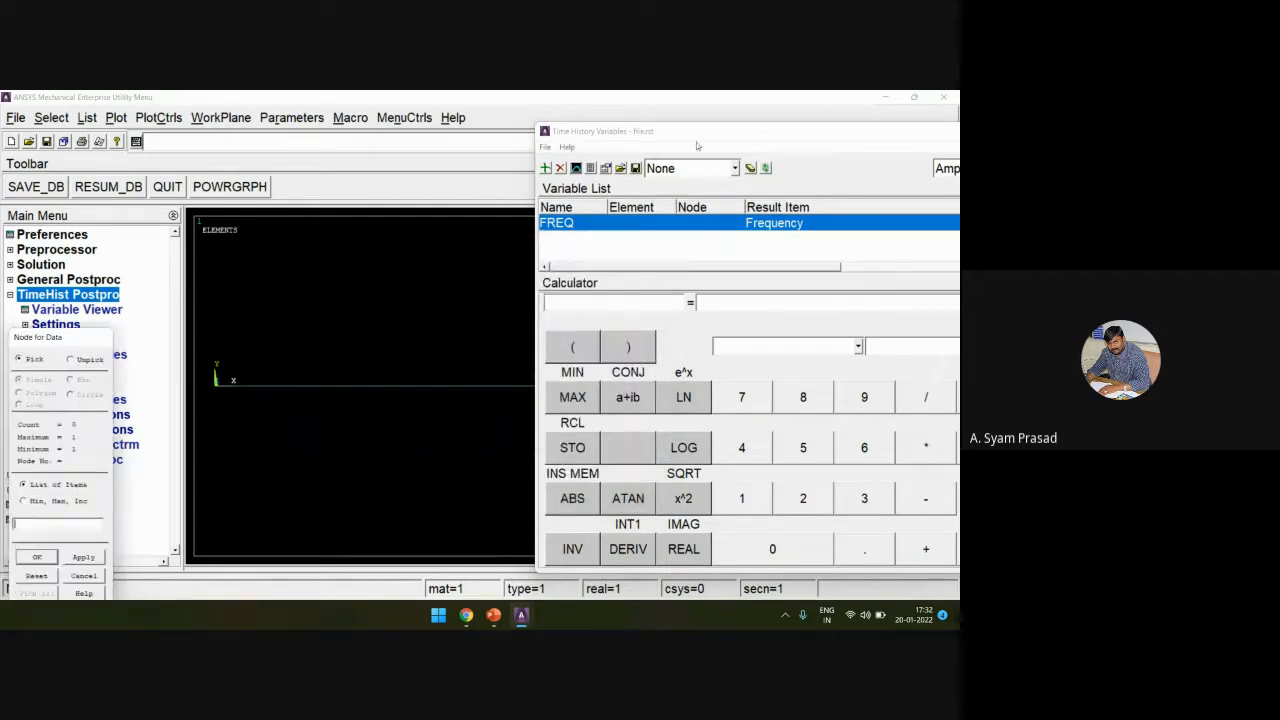
{"action": "left_click_drag", "start_coordinate": [699, 137], "coordinate": [756, 580]}
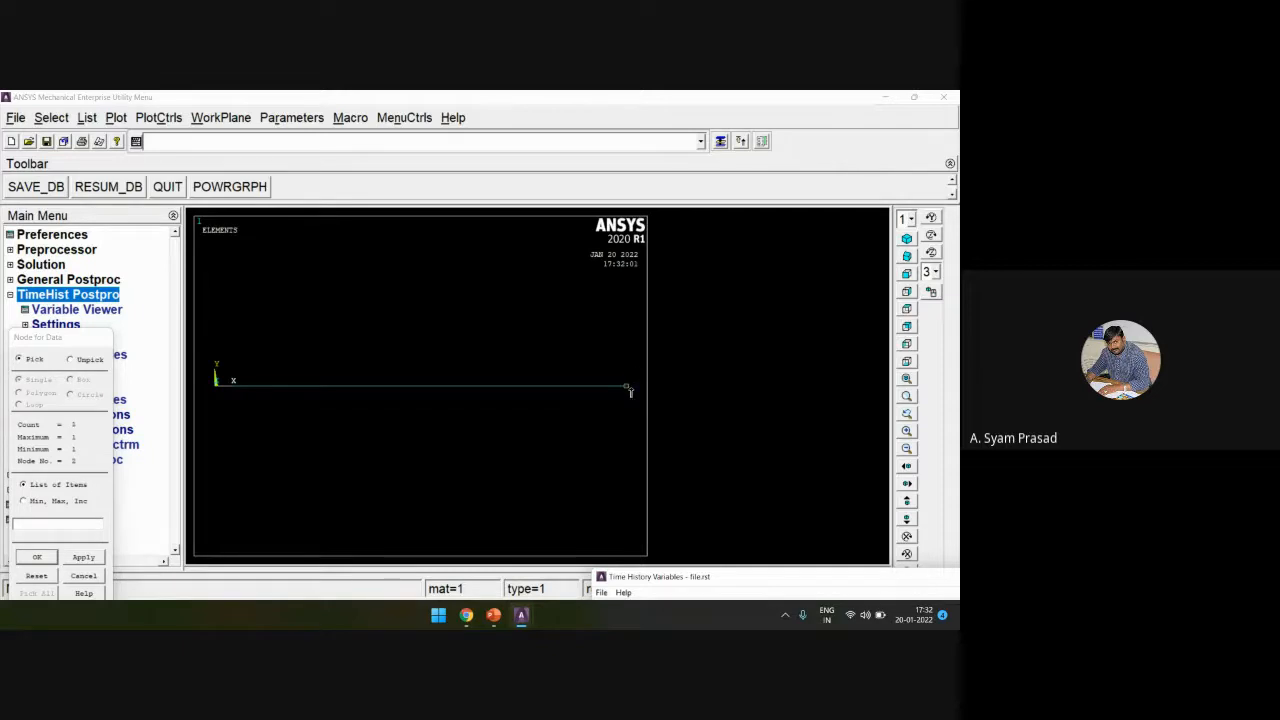
{"action": "left_click", "coordinate": [37, 558]}
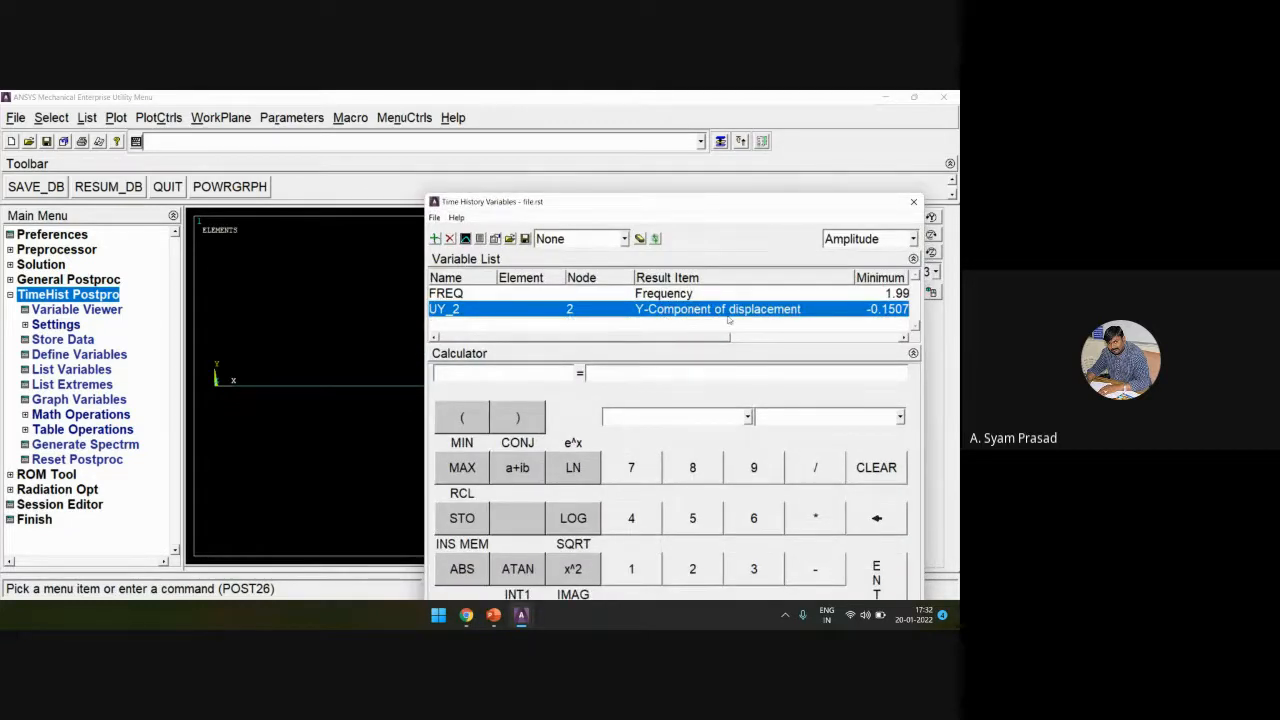
Step: Graph the free-end Y displacement amplitude against frequency and list its values
{"action": "left_click", "coordinate": [465, 239]}
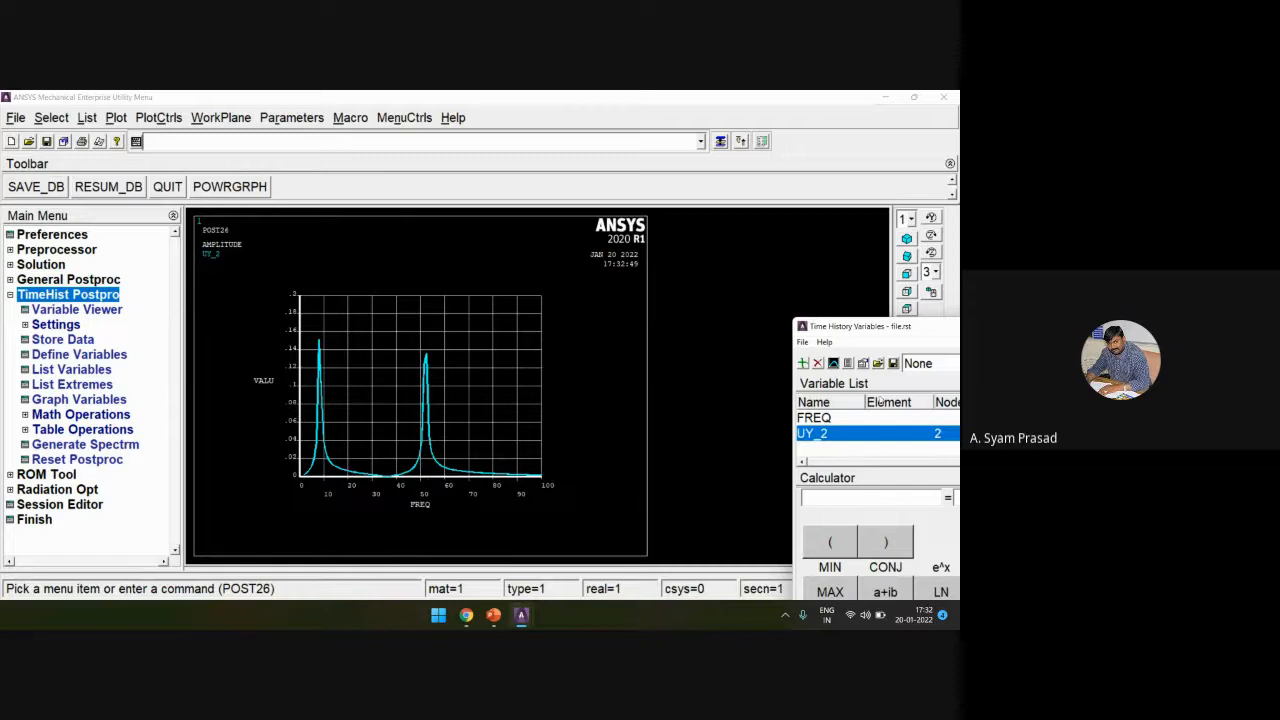
{"action": "left_click", "coordinate": [848, 363]}
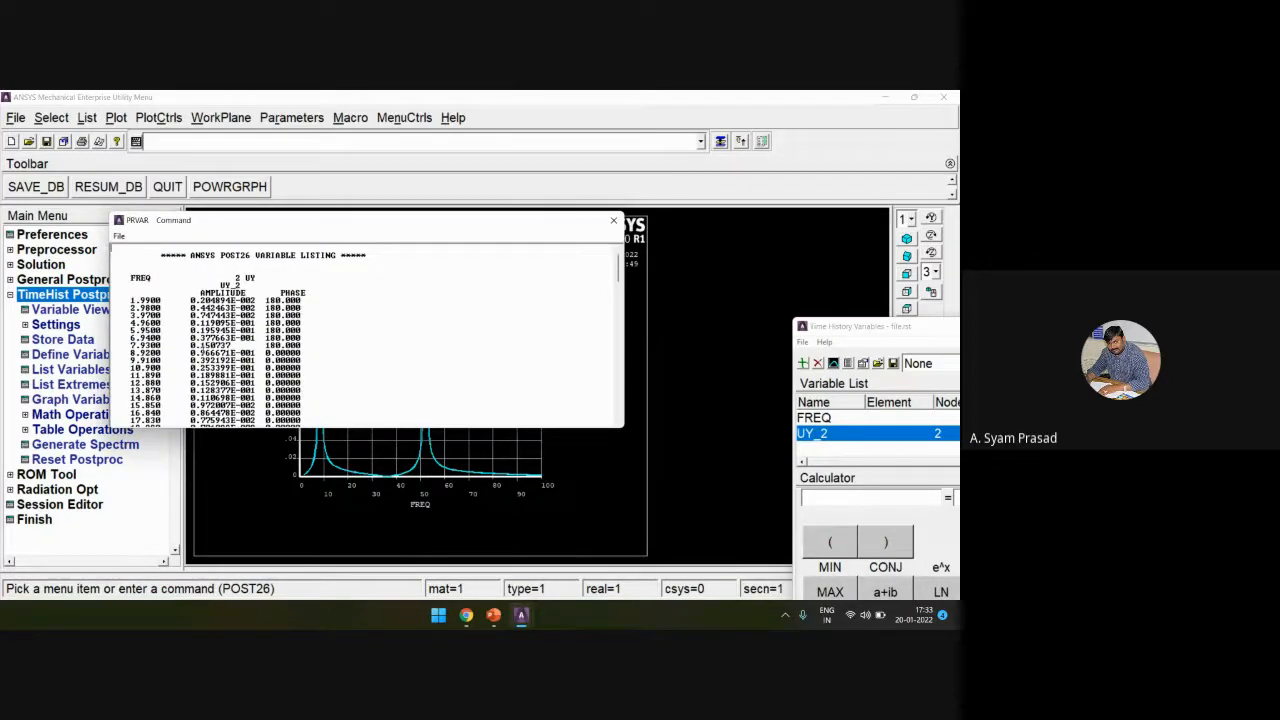
Step: Examine the listed frequency, amplitude and phase values at the two resonance peaks of the displacement graph
{"action": "left_click_drag", "start_coordinate": [127, 345], "coordinate": [323, 346]}
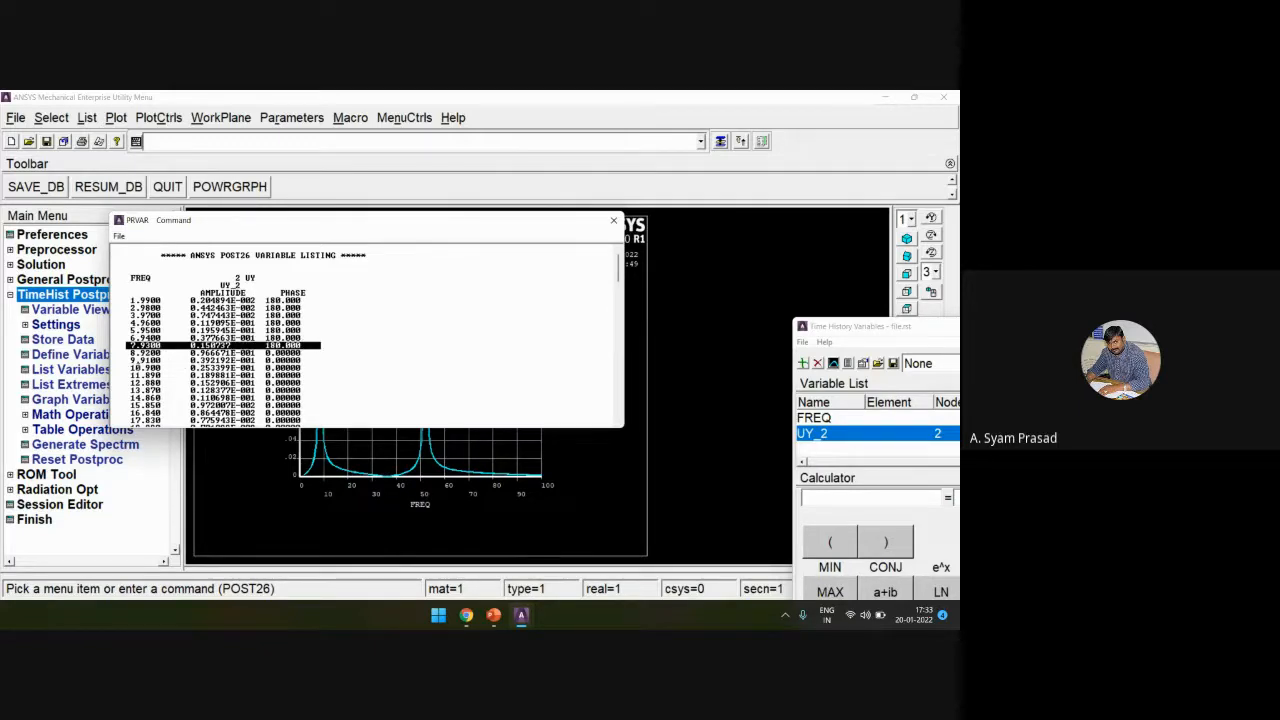
{"action": "left_click_drag", "start_coordinate": [129, 346], "coordinate": [186, 346]}
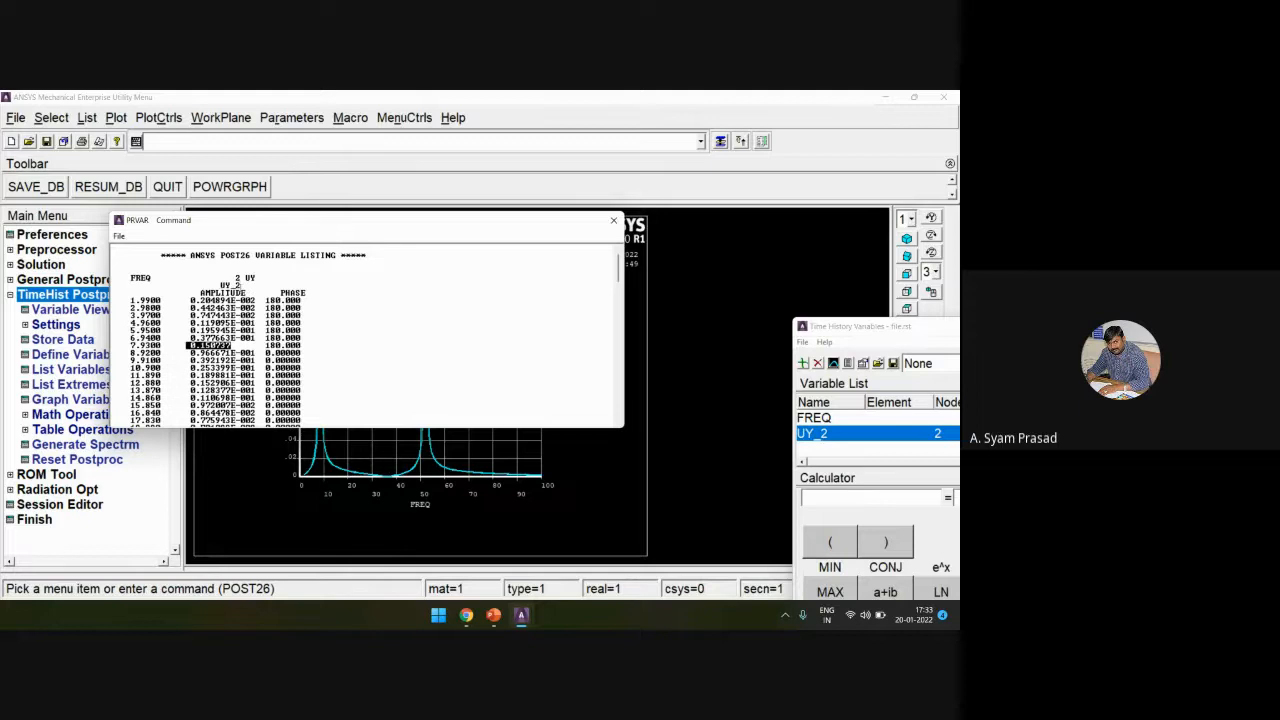
{"action": "left_click_drag", "start_coordinate": [214, 285], "coordinate": [244, 285]}
{"action": "left_click_drag", "start_coordinate": [186, 346], "coordinate": [238, 346]}
{"action": "left_click_drag", "start_coordinate": [130, 346], "coordinate": [311, 345]}
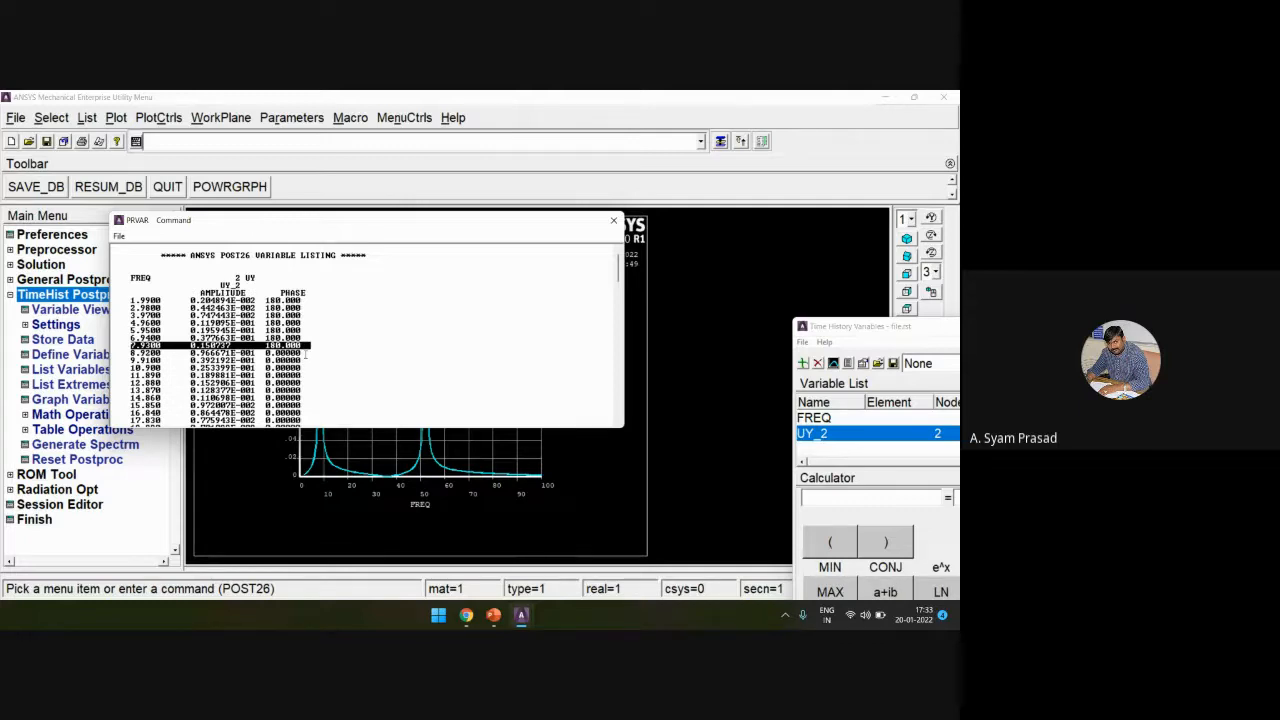
{"action": "left_click_drag", "start_coordinate": [430, 228], "coordinate": [439, 108]}
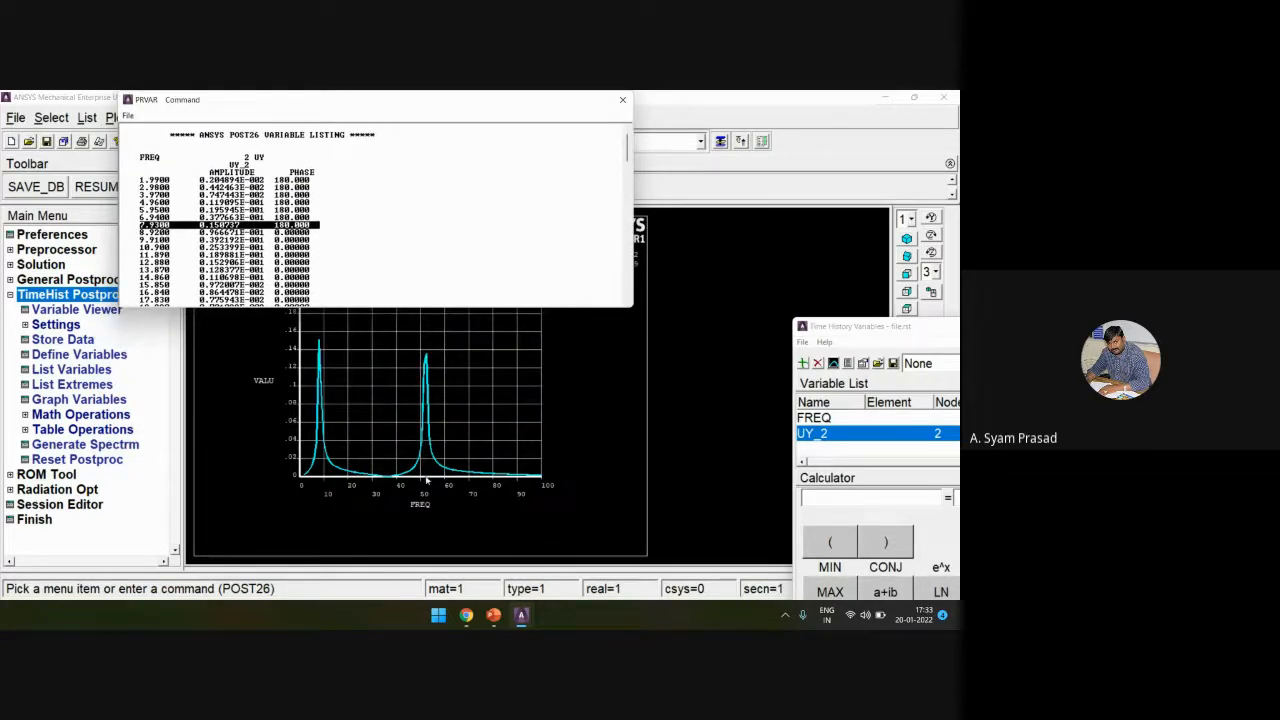
{"action": "scroll", "coordinate": [230, 221], "scroll_direction": "down", "scroll_amount": 6}
{"action": "scroll", "coordinate": [229, 221], "scroll_direction": "down", "scroll_amount": 10}
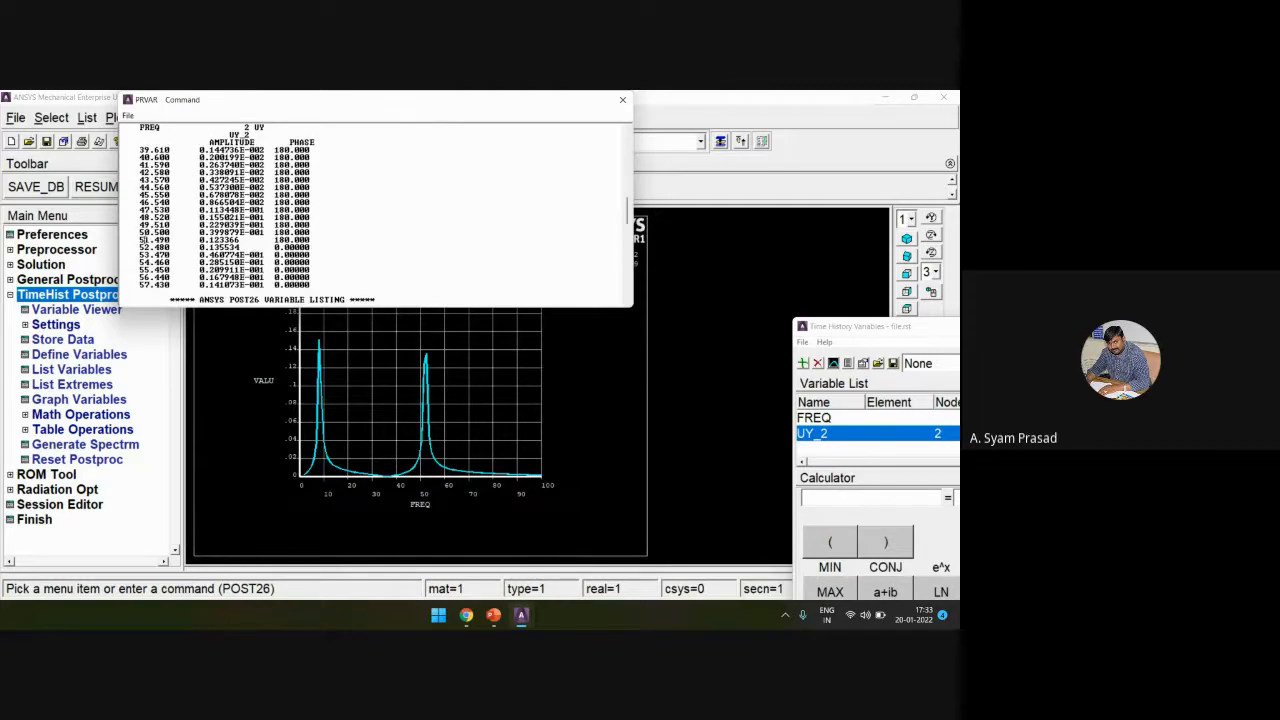
{"action": "left_click_drag", "start_coordinate": [140, 241], "coordinate": [337, 250]}
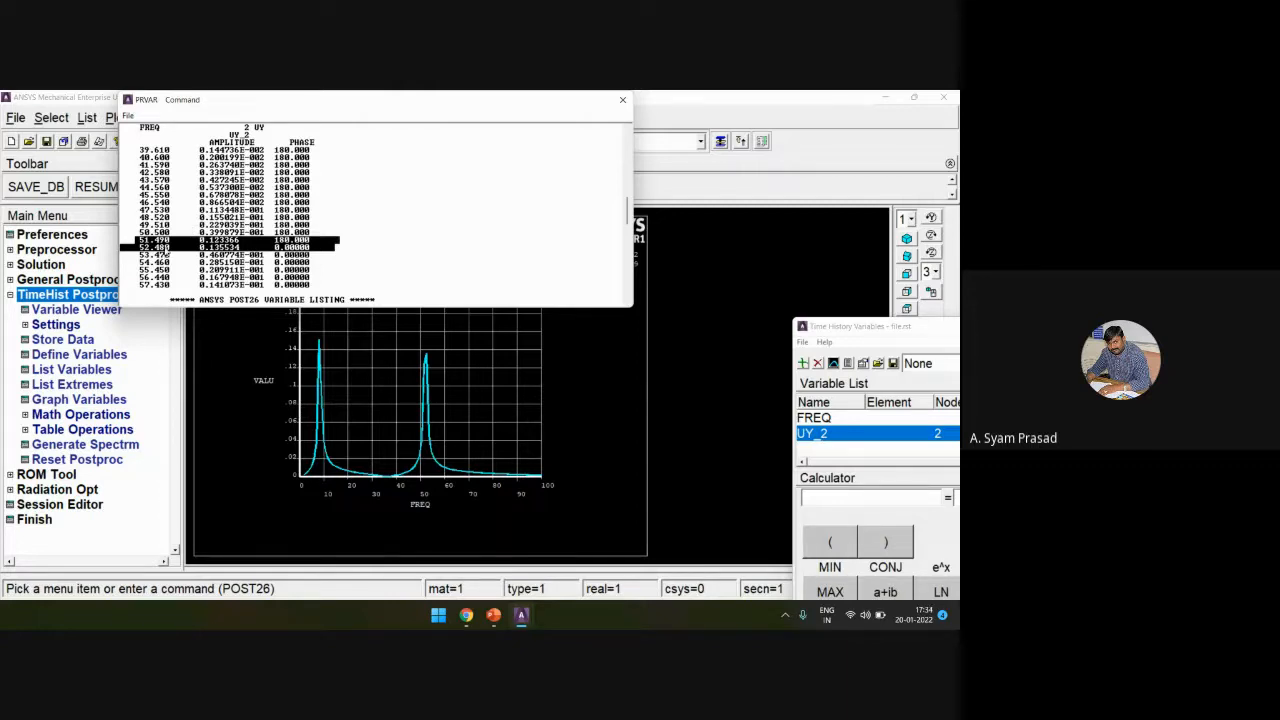
Step: Examine the listed displacement amplitudes from the first resonance peak to the end of the range, and close the listing and variable viewer
{"action": "scroll", "coordinate": [165, 255], "scroll_direction": "up", "scroll_amount": 8}
{"action": "scroll", "coordinate": [164, 250], "scroll_direction": "up", "scroll_amount": 3}
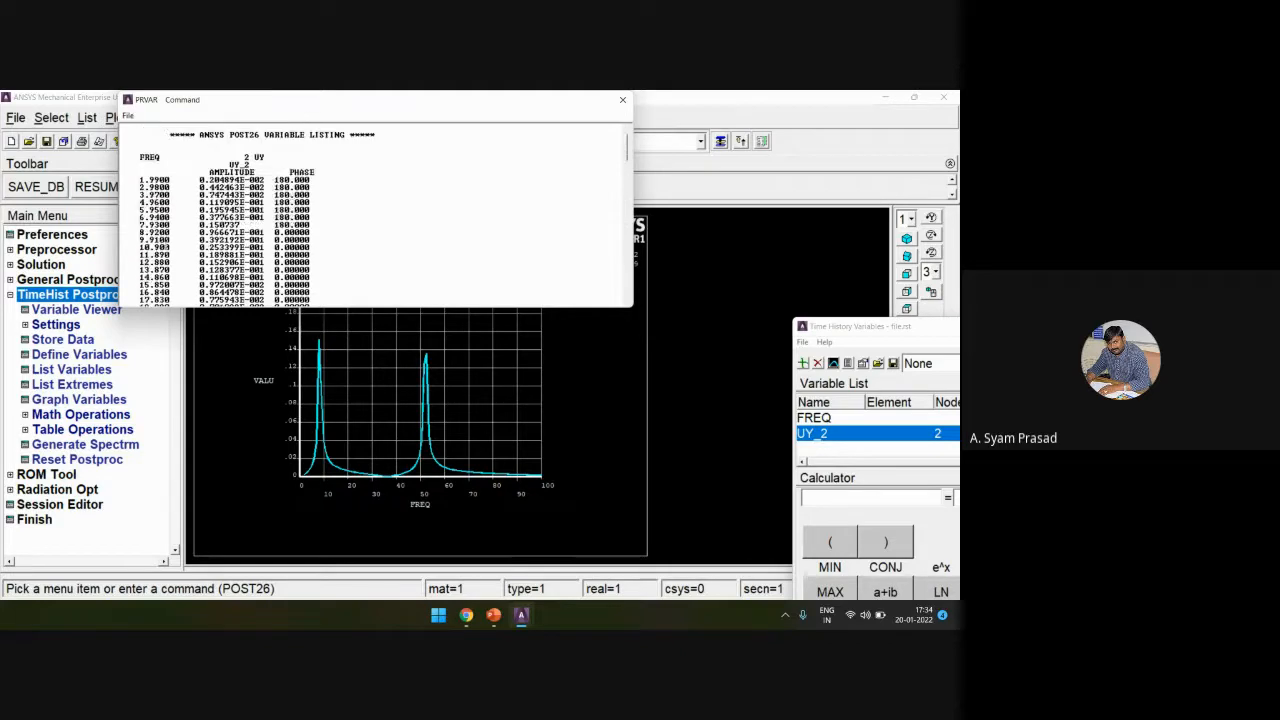
{"action": "left_click_drag", "start_coordinate": [136, 224], "coordinate": [258, 224]}
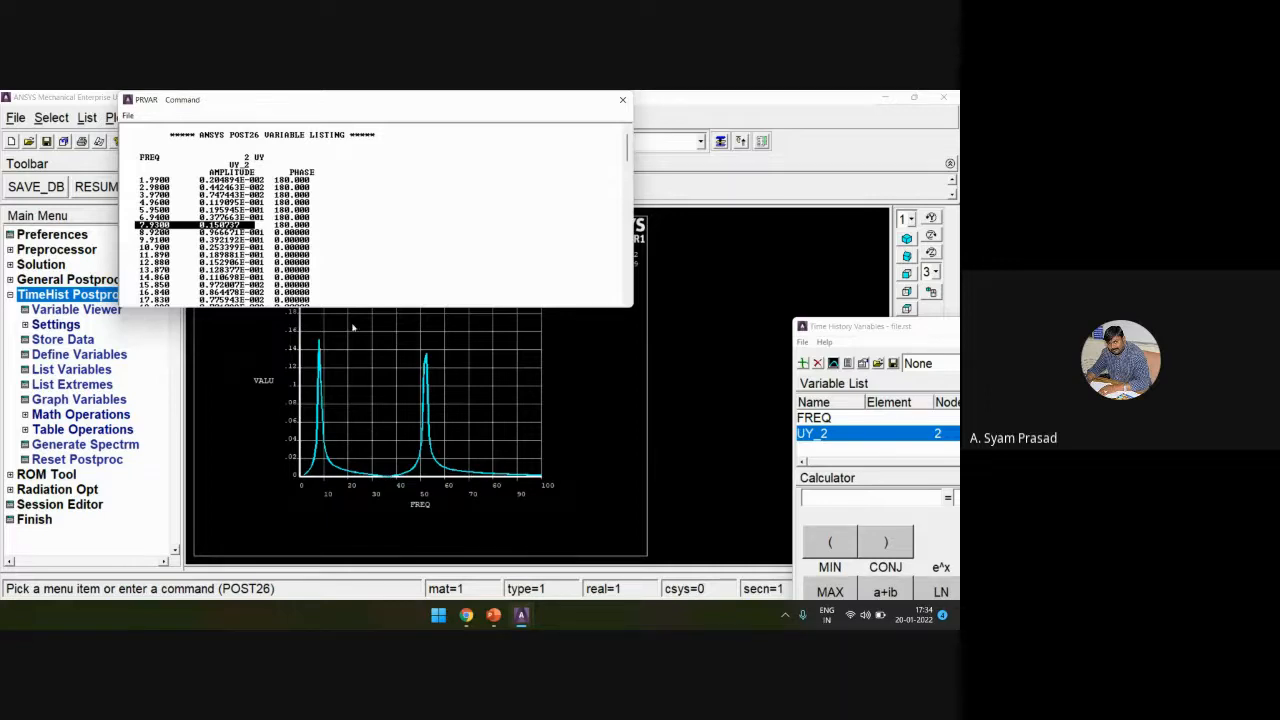
{"action": "scroll", "coordinate": [354, 239], "scroll_direction": "down", "scroll_amount": 10}
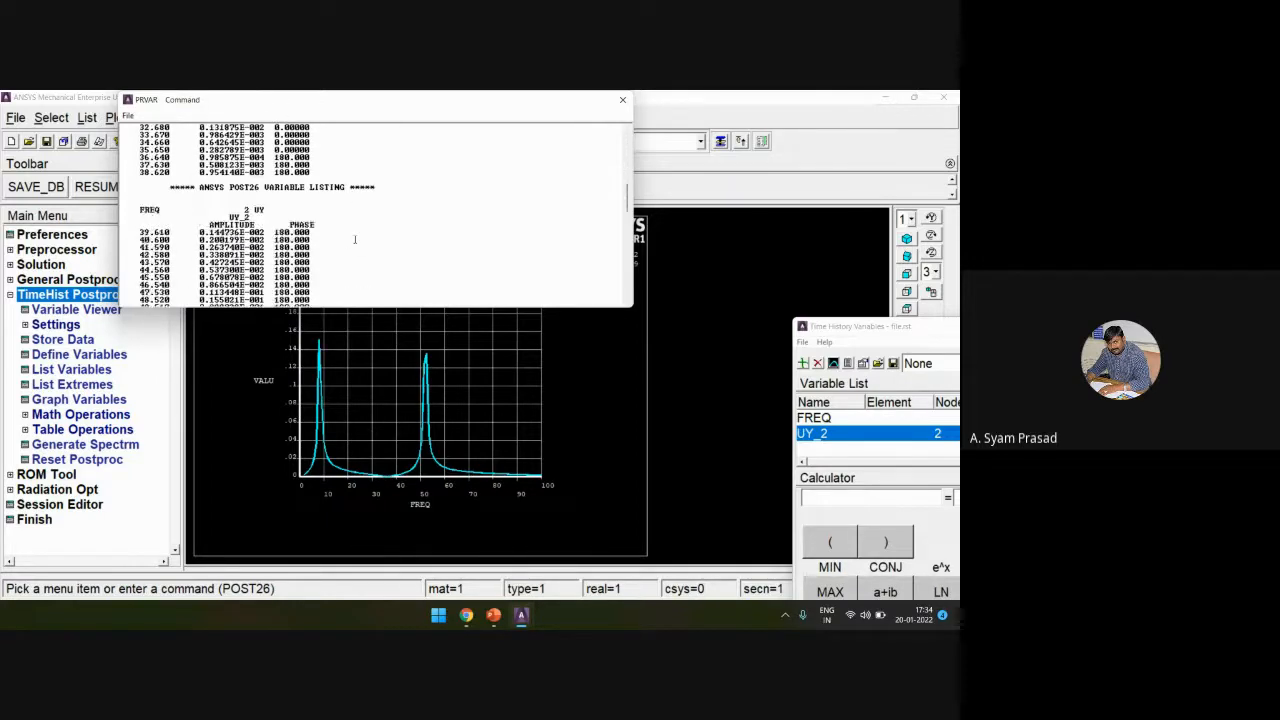
{"action": "scroll", "coordinate": [354, 239], "scroll_direction": "down", "scroll_amount": 15}
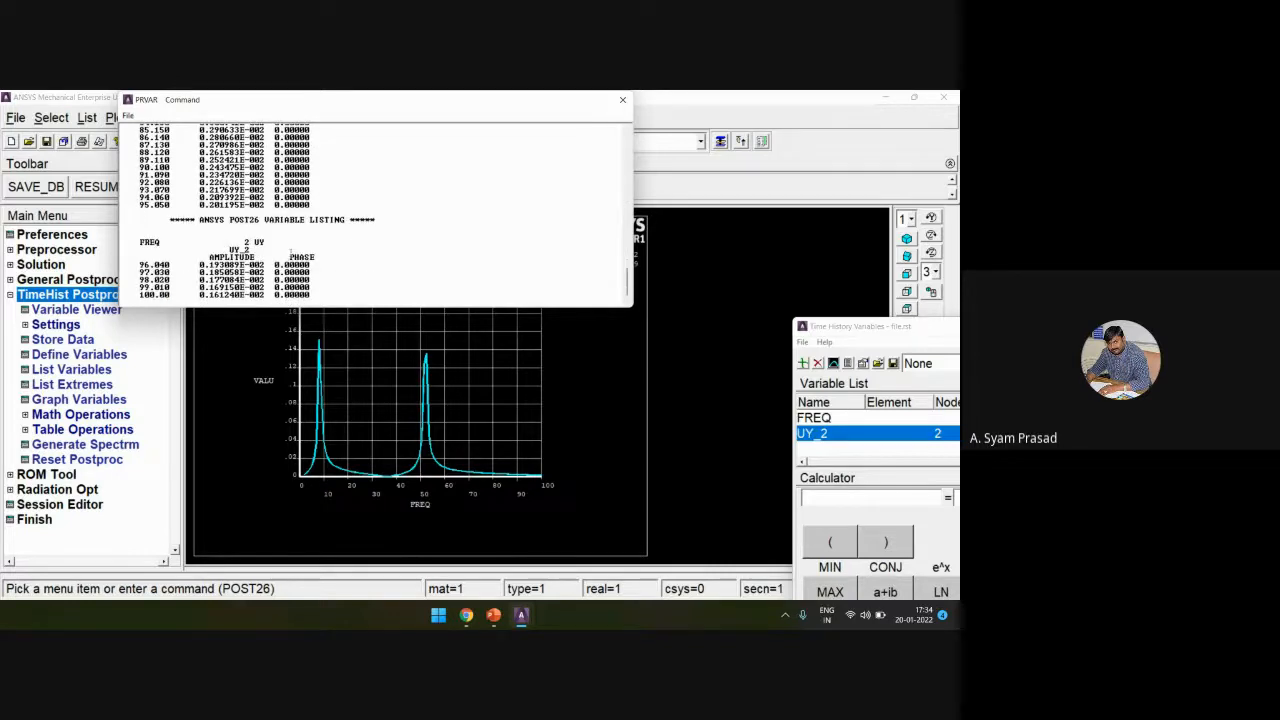
{"action": "left_click", "coordinate": [622, 100]}
{"action": "left_click_drag", "start_coordinate": [850, 326], "coordinate": [190, 248]}
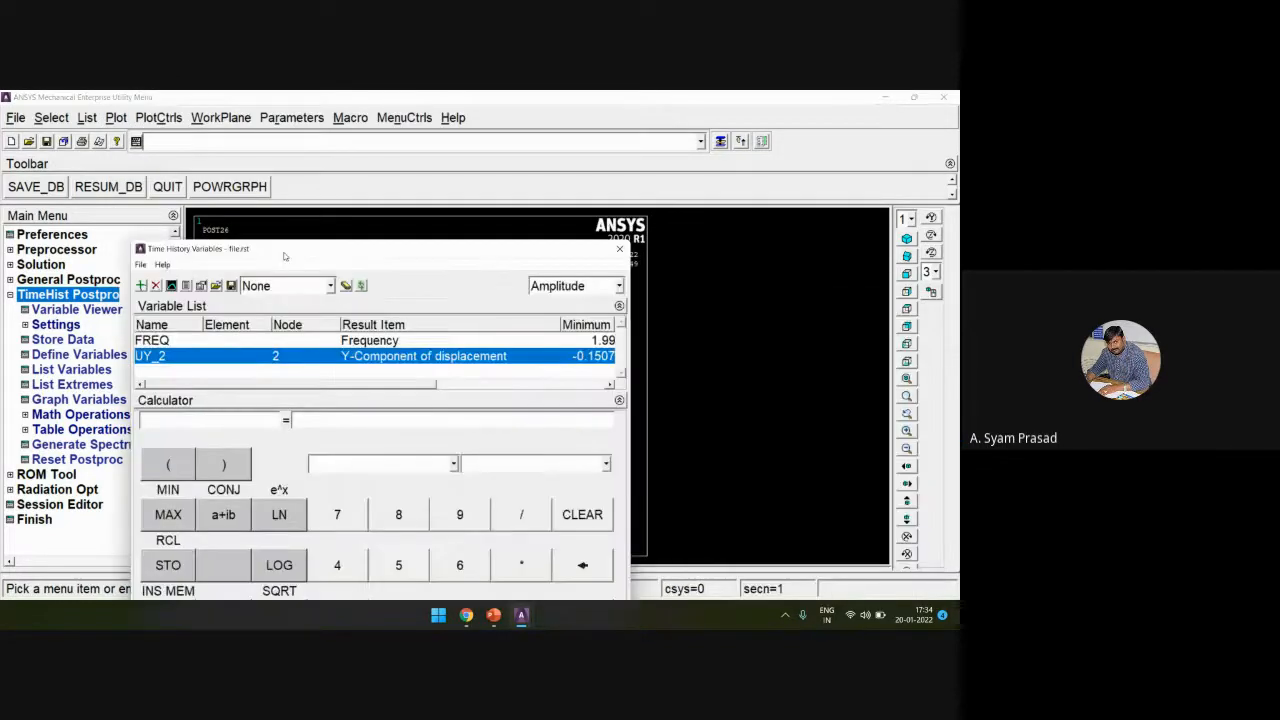
{"action": "left_click", "coordinate": [620, 249]}
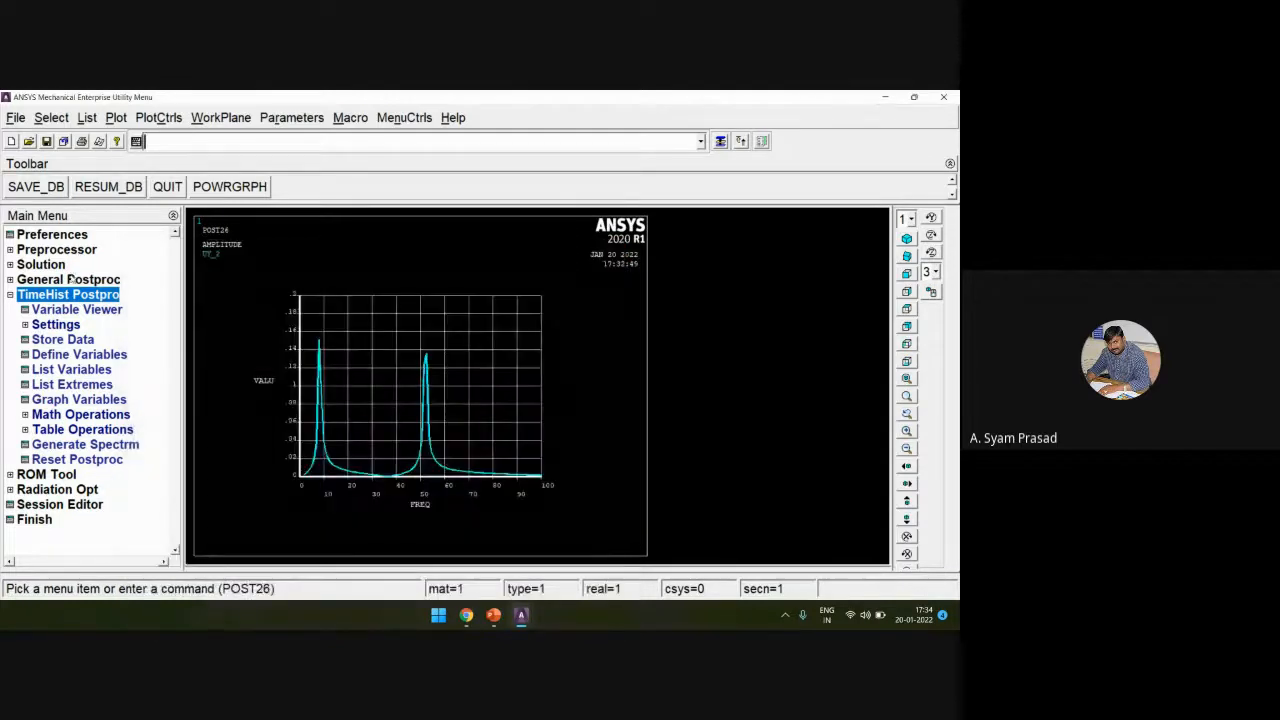
Step: Set the harmonic frequency range to 1 to 1000 Hz with 1000 substeps, keeping the ramped boundary condition
{"action": "left_click", "coordinate": [48, 267]}
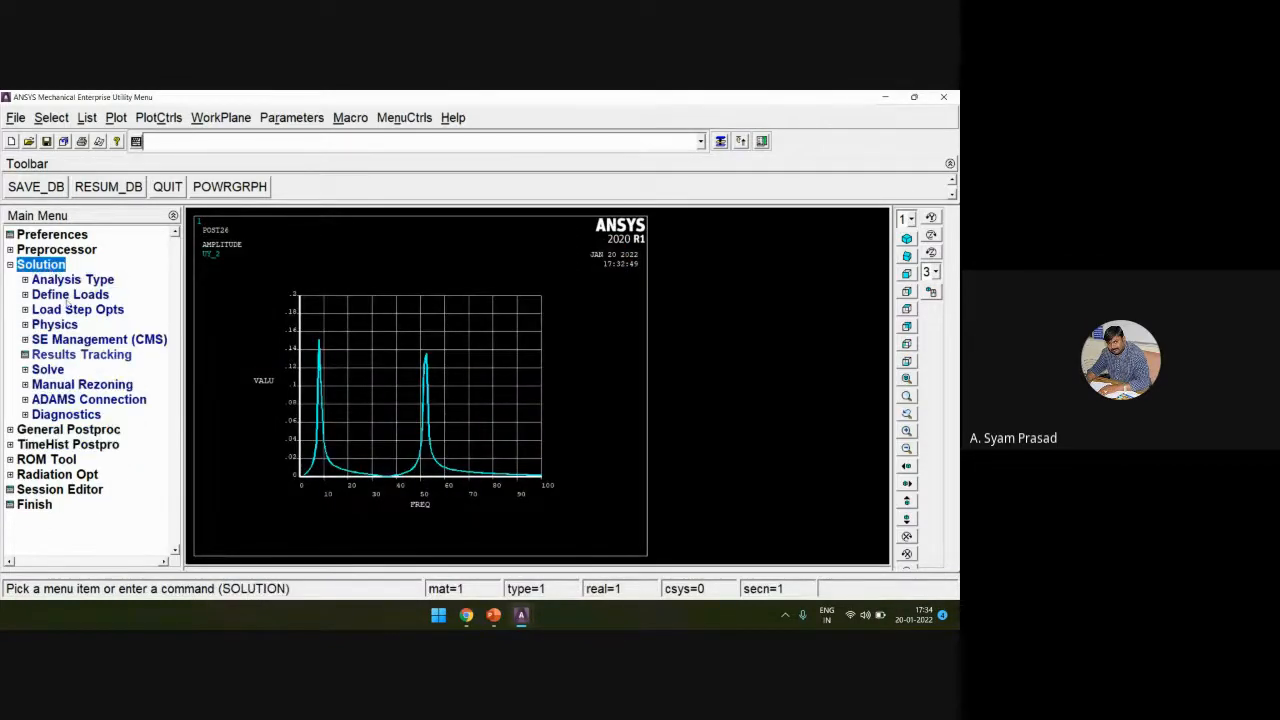
{"action": "left_click", "coordinate": [72, 310]}
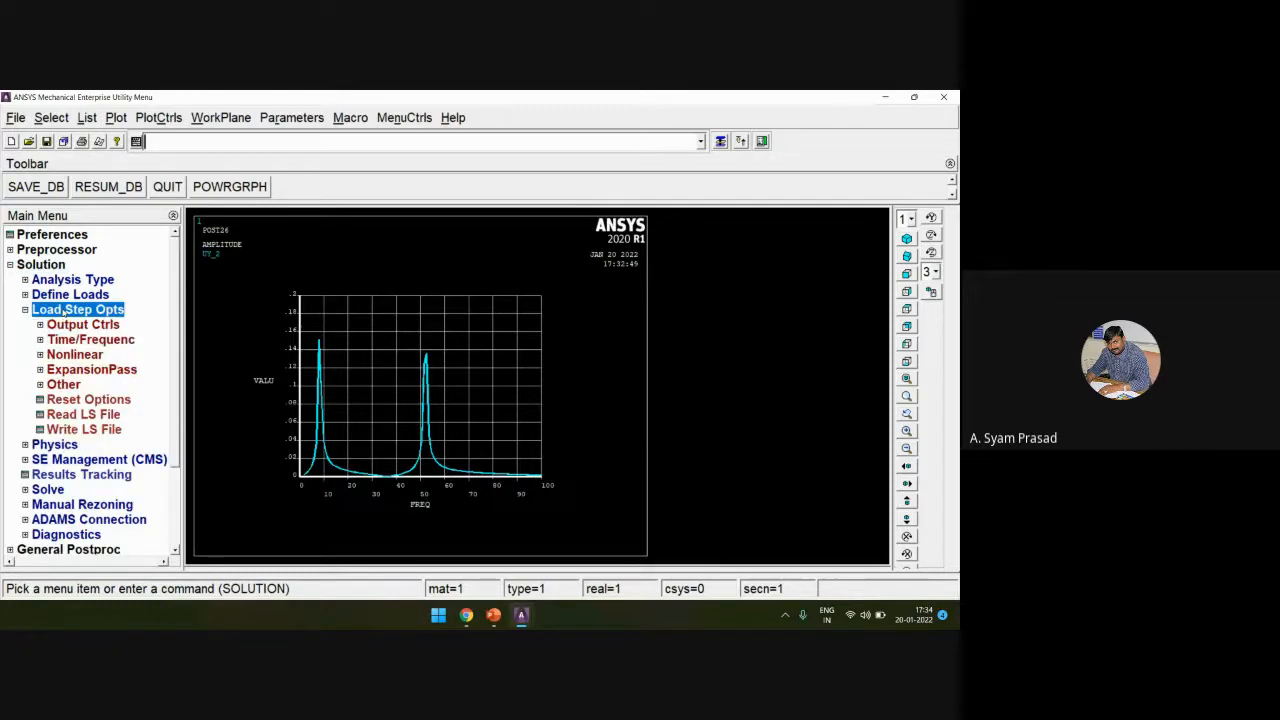
{"action": "left_click", "coordinate": [82, 340]}
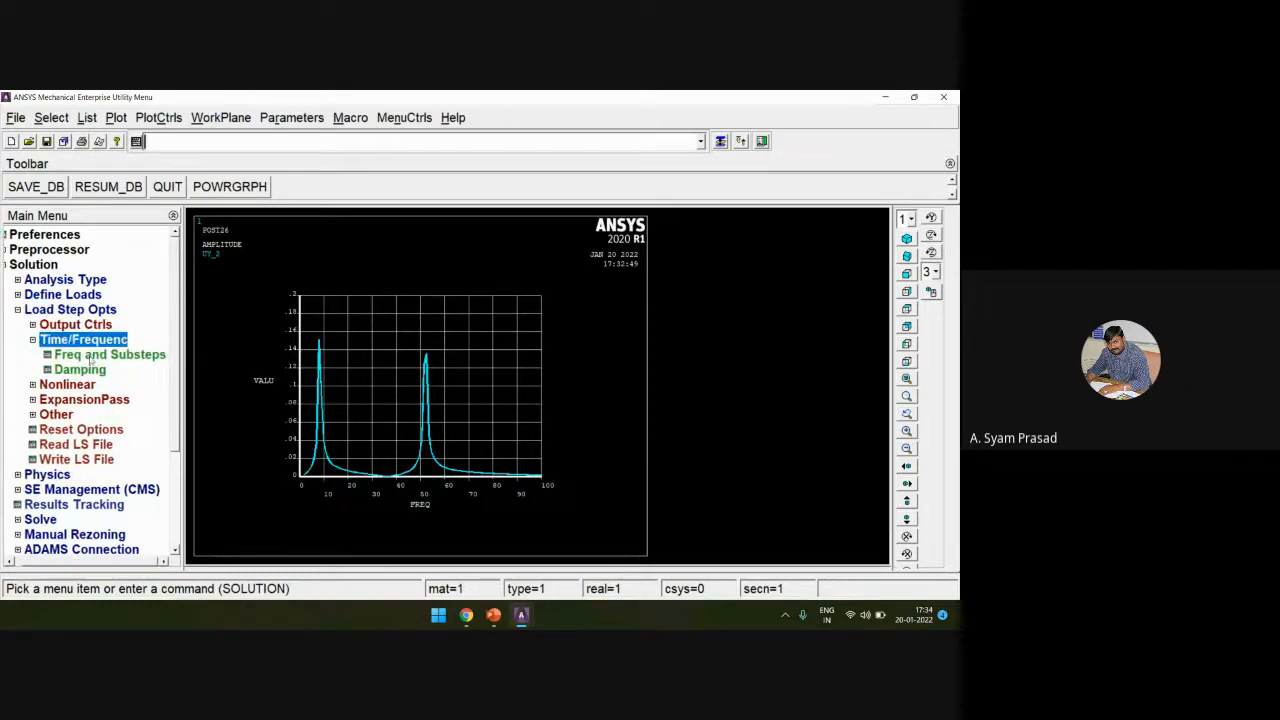
{"action": "left_click", "coordinate": [100, 352]}
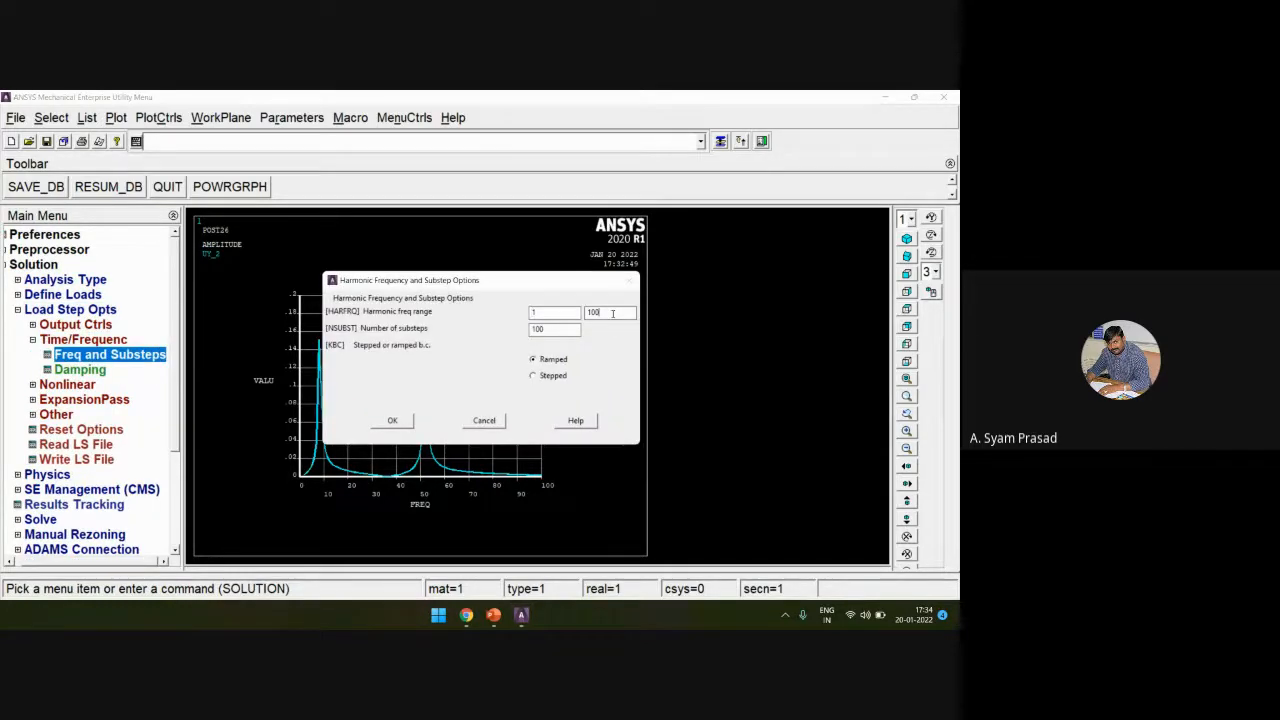
{"action": "type", "text": "00"}
{"action": "left_click", "coordinate": [406, 426]}
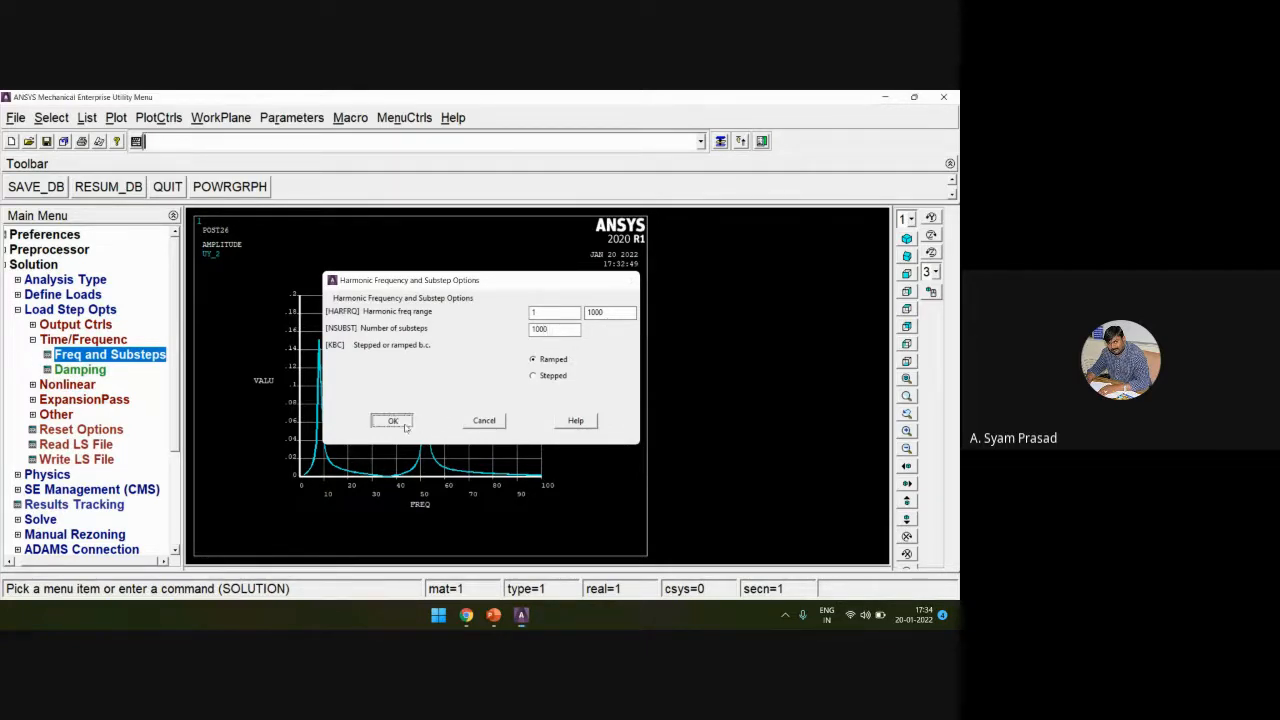
{"action": "left_click", "coordinate": [53, 310]}
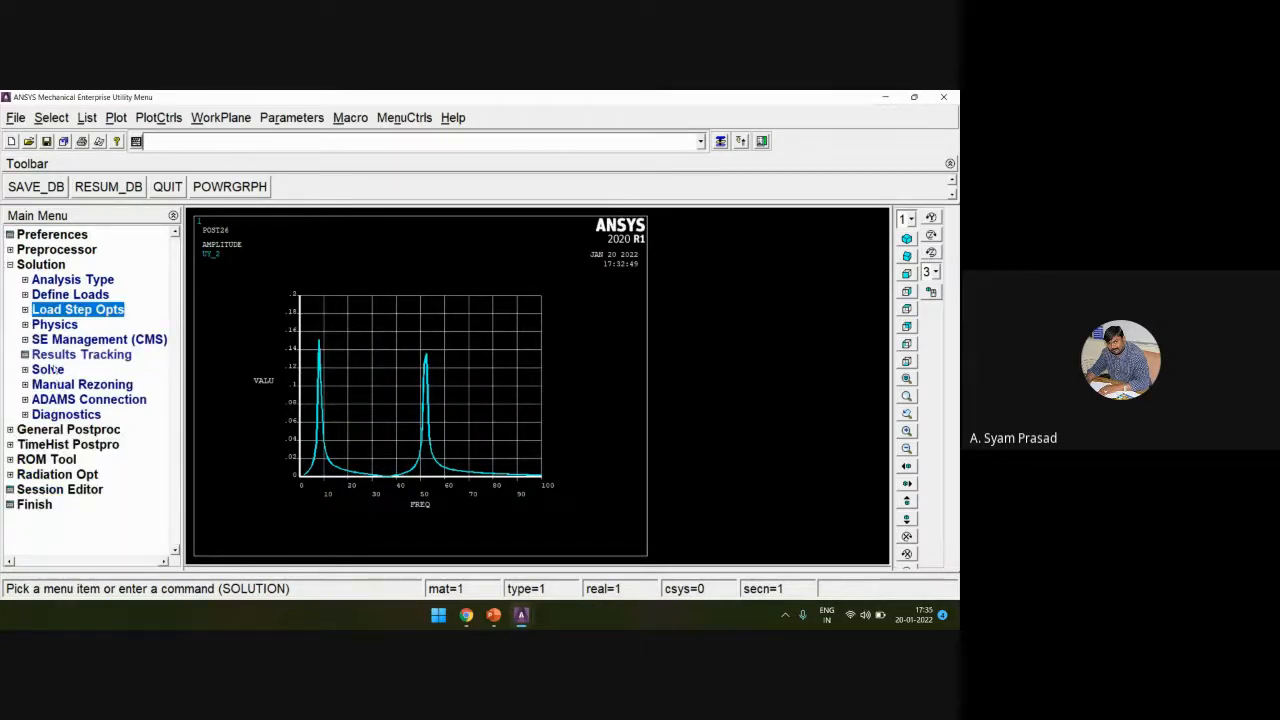
Step: Solve the current load step despite the load data warning, and close the completion note and status listing
{"action": "left_click", "coordinate": [55, 368]}
{"action": "left_click", "coordinate": [75, 384]}
{"action": "left_click", "coordinate": [481, 416]}
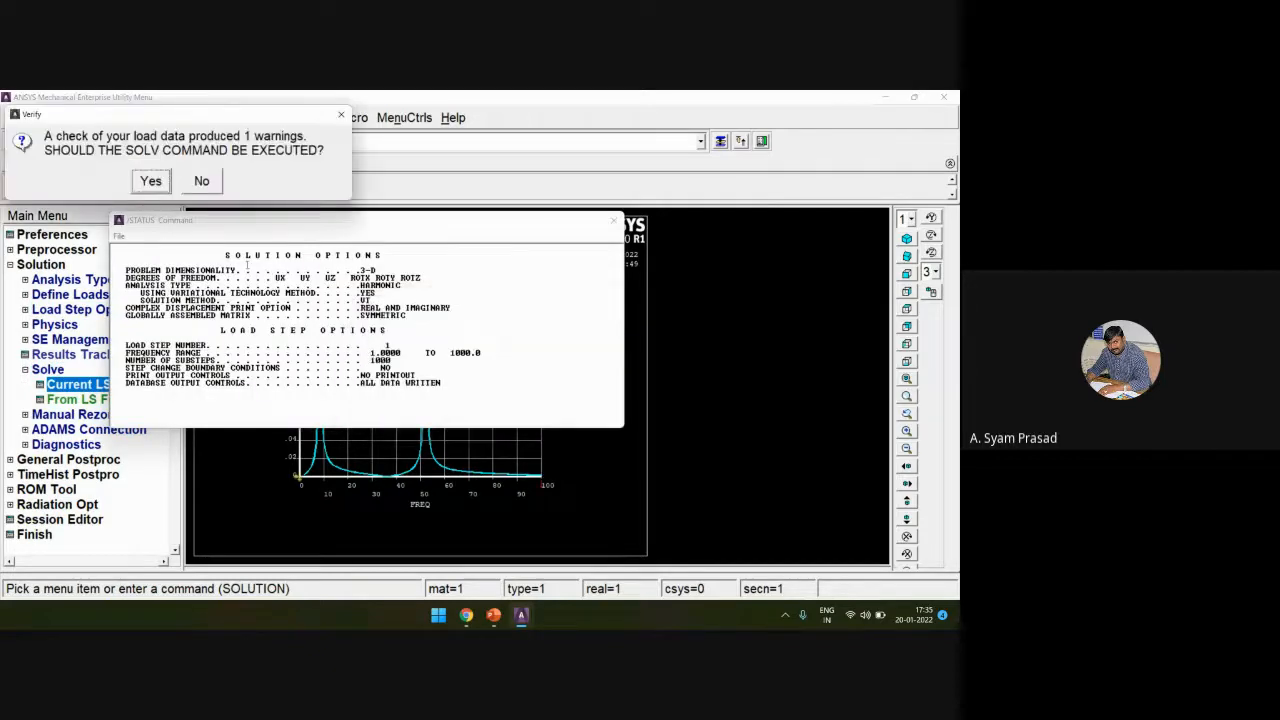
{"action": "left_click", "coordinate": [151, 187]}
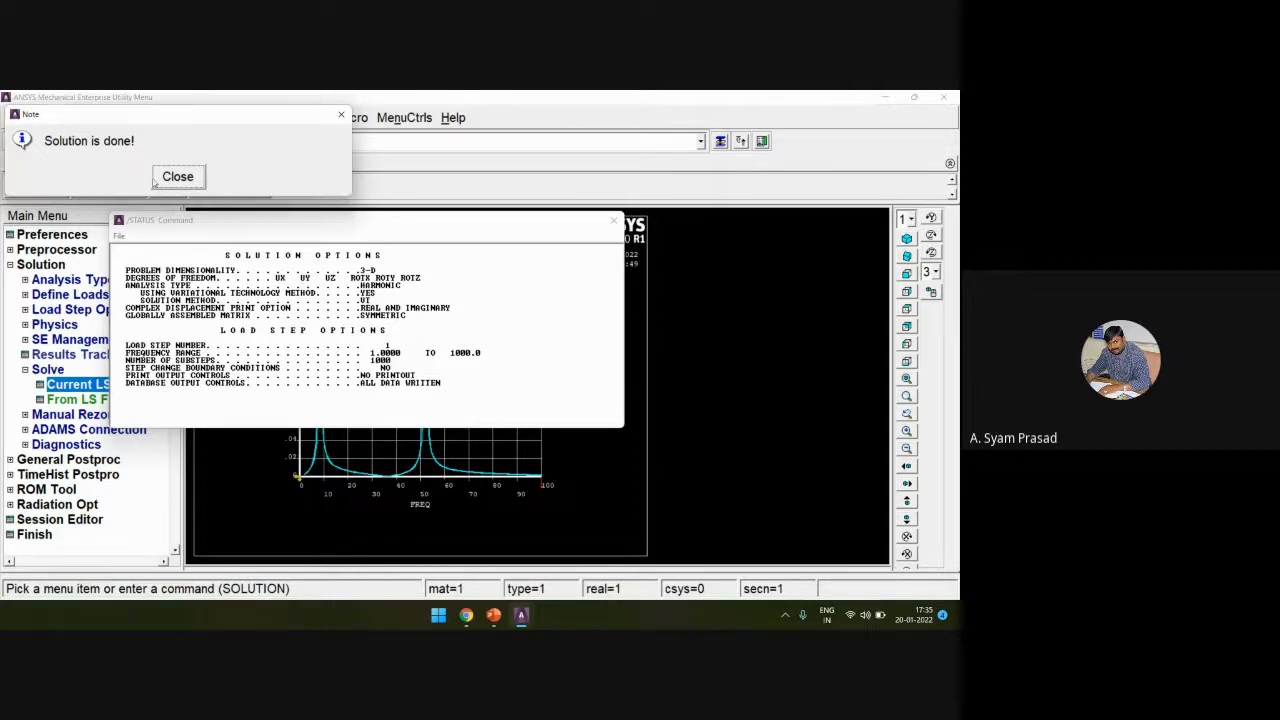
{"action": "left_click", "coordinate": [189, 176]}
{"action": "left_click", "coordinate": [613, 220]}
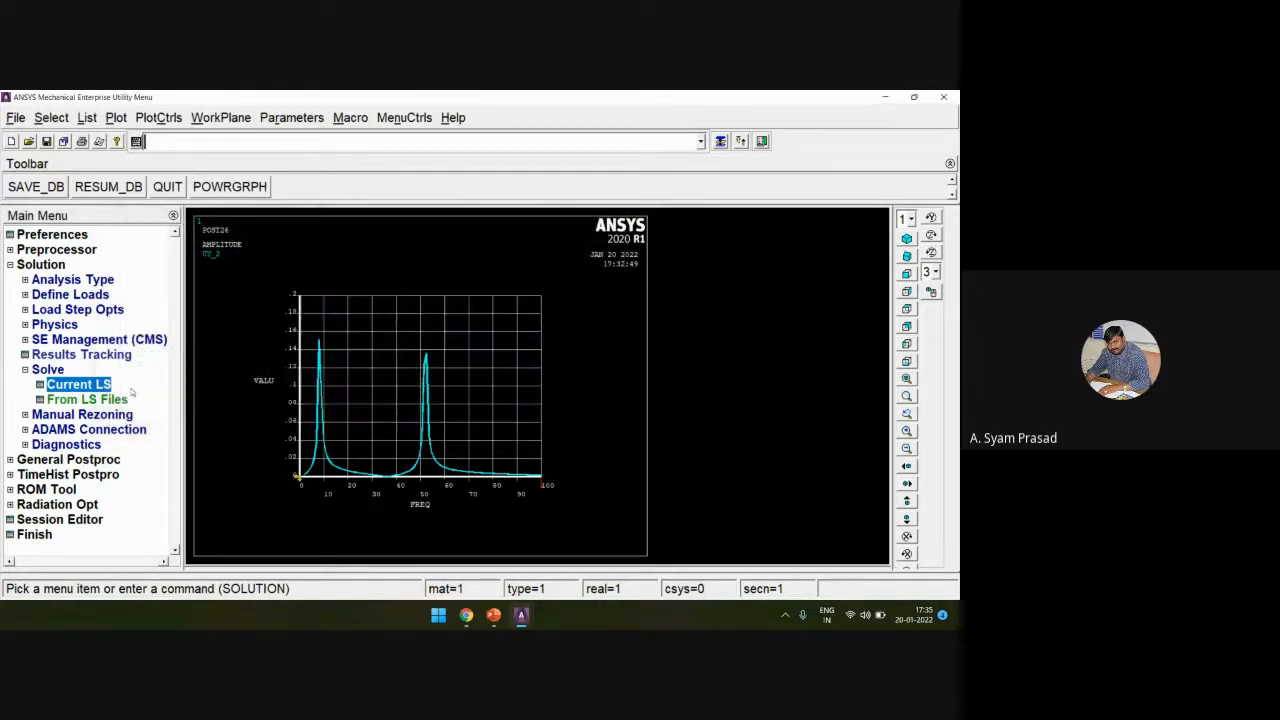
Step: Define a time-history variable for the Y-component of displacement at the beam's free-end node from the new results
{"action": "left_click", "coordinate": [45, 474]}
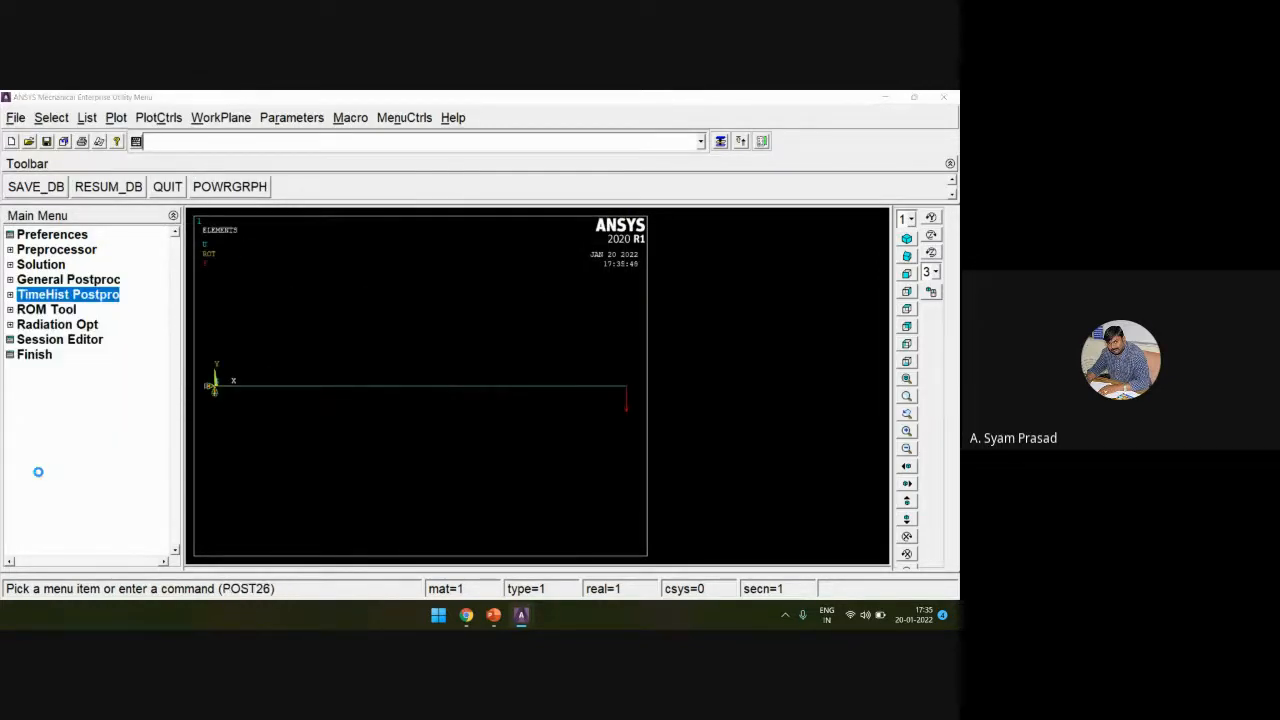
{"action": "left_click", "coordinate": [245, 226]}
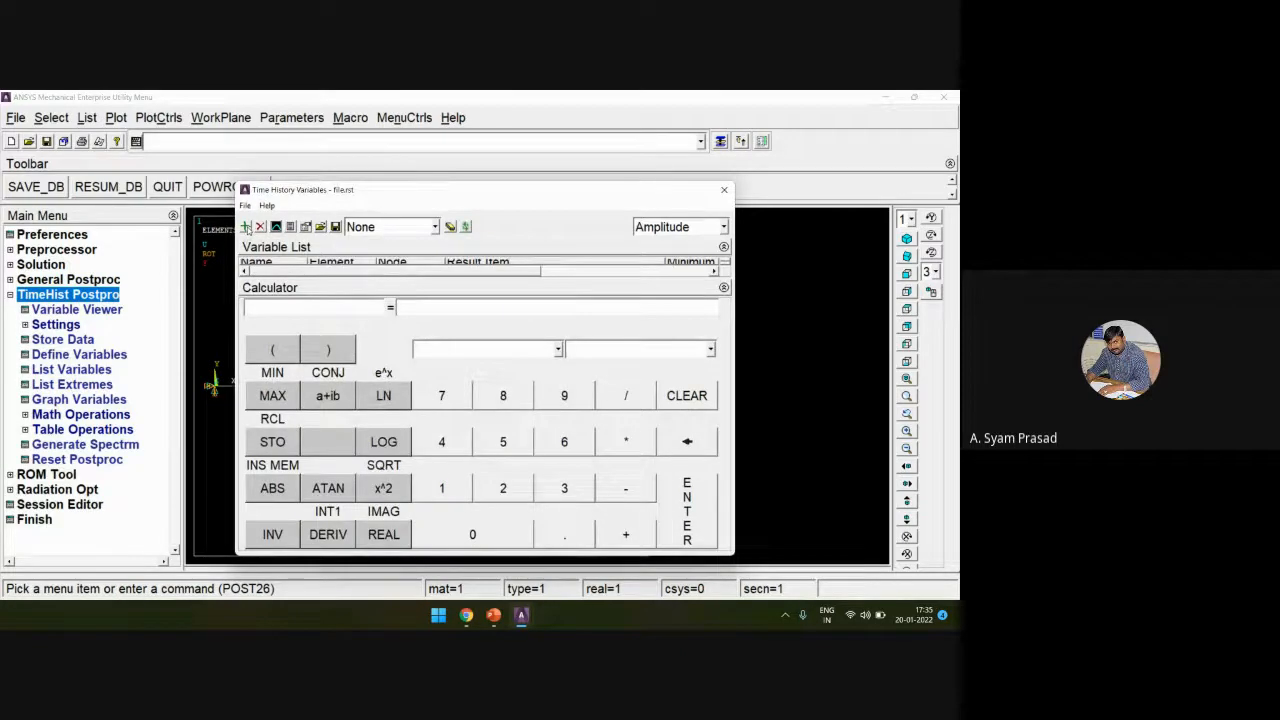
{"action": "left_click", "coordinate": [468, 345]}
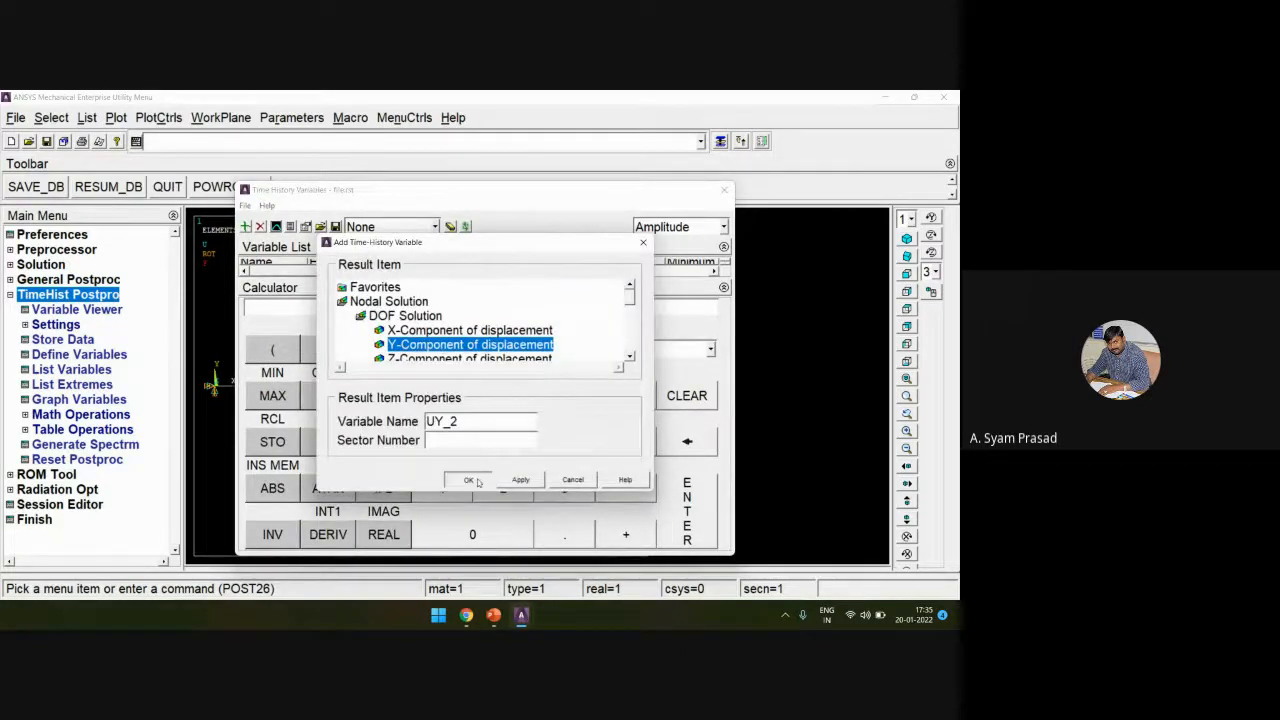
{"action": "left_click", "coordinate": [467, 479]}
{"action": "left_click_drag", "start_coordinate": [514, 196], "coordinate": [958, 339]}
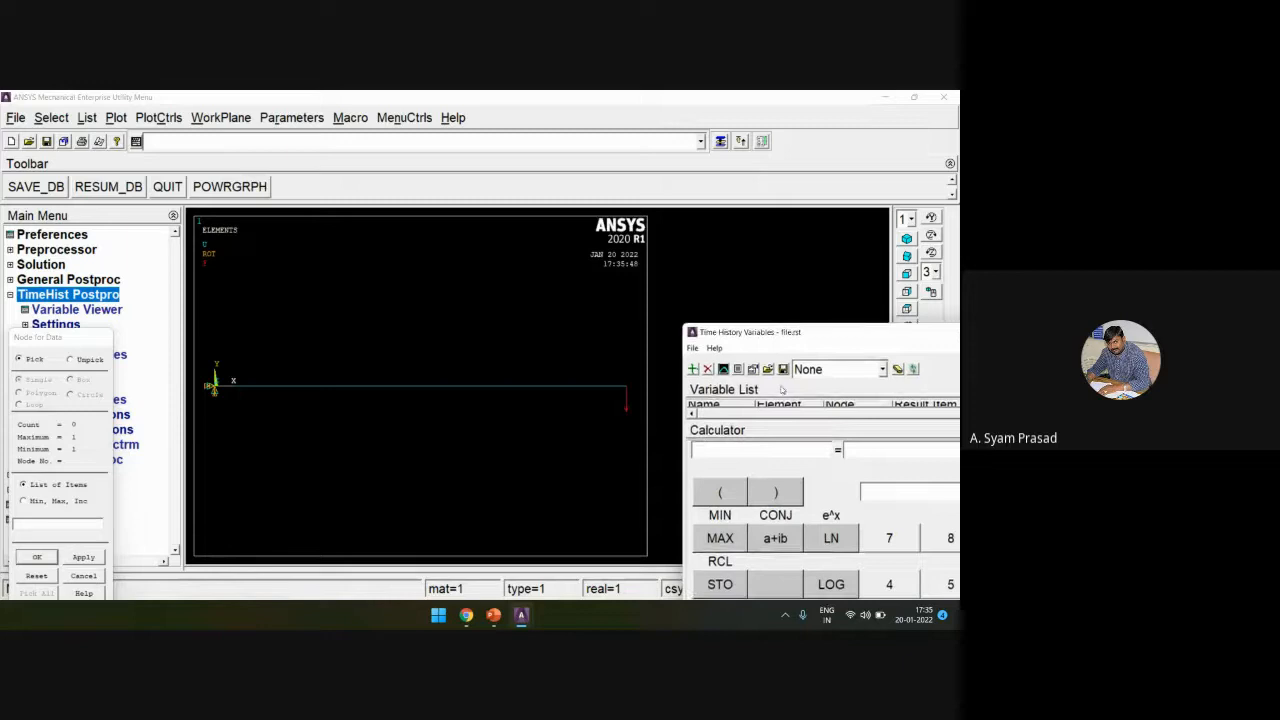
{"action": "left_click", "coordinate": [630, 390]}
{"action": "left_click", "coordinate": [37, 557]}
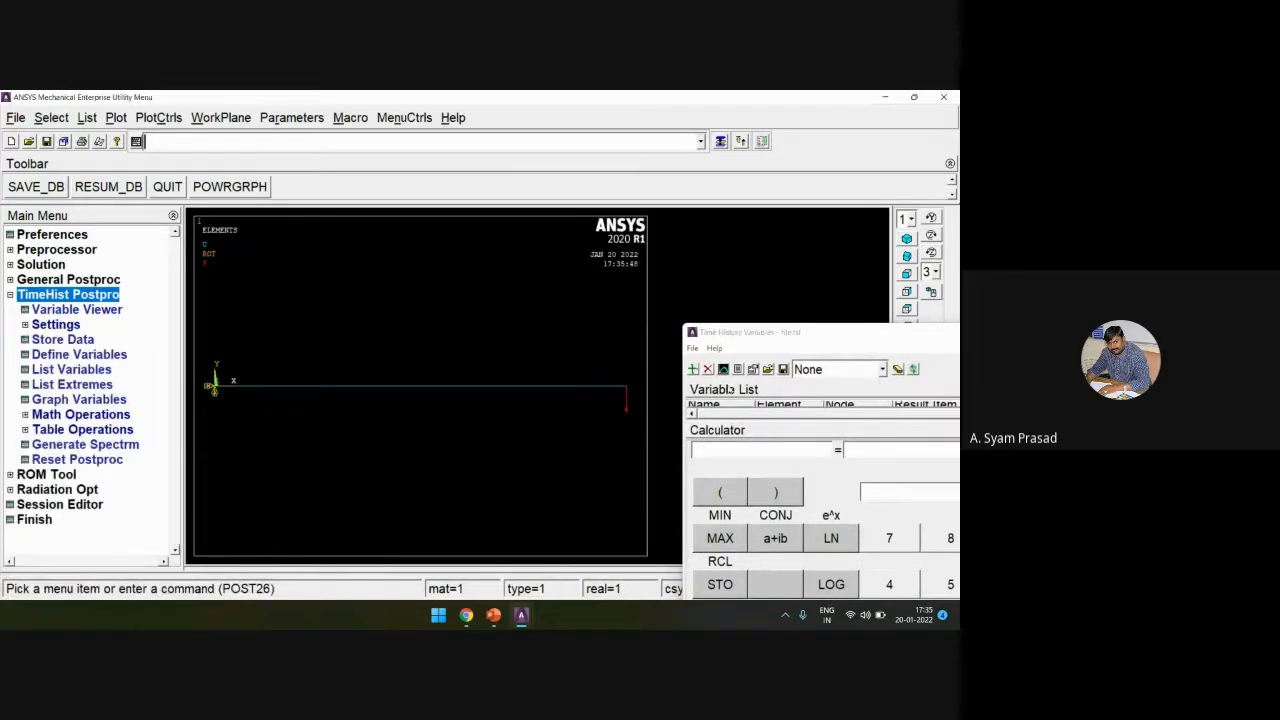
Step: Graph the free-end Y displacement amplitude over the extended frequency range and list its values clear of the graph
{"action": "left_click", "coordinate": [723, 370]}
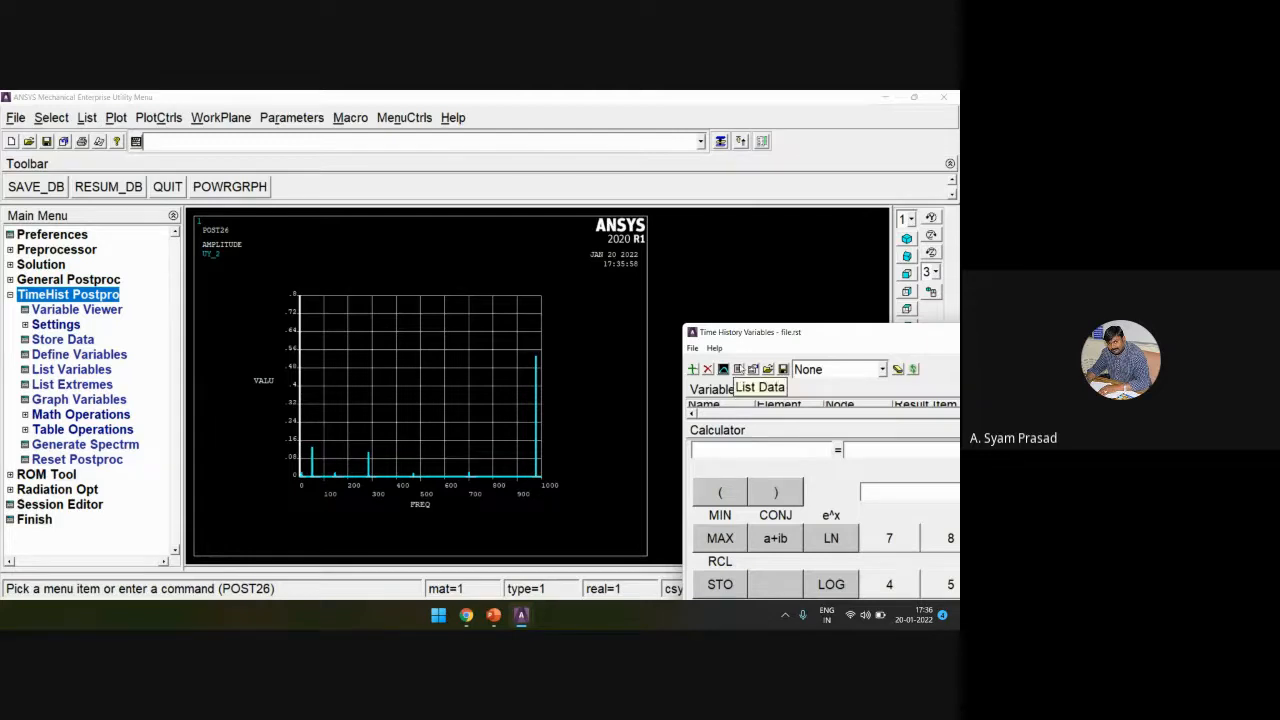
{"action": "left_click", "coordinate": [738, 369]}
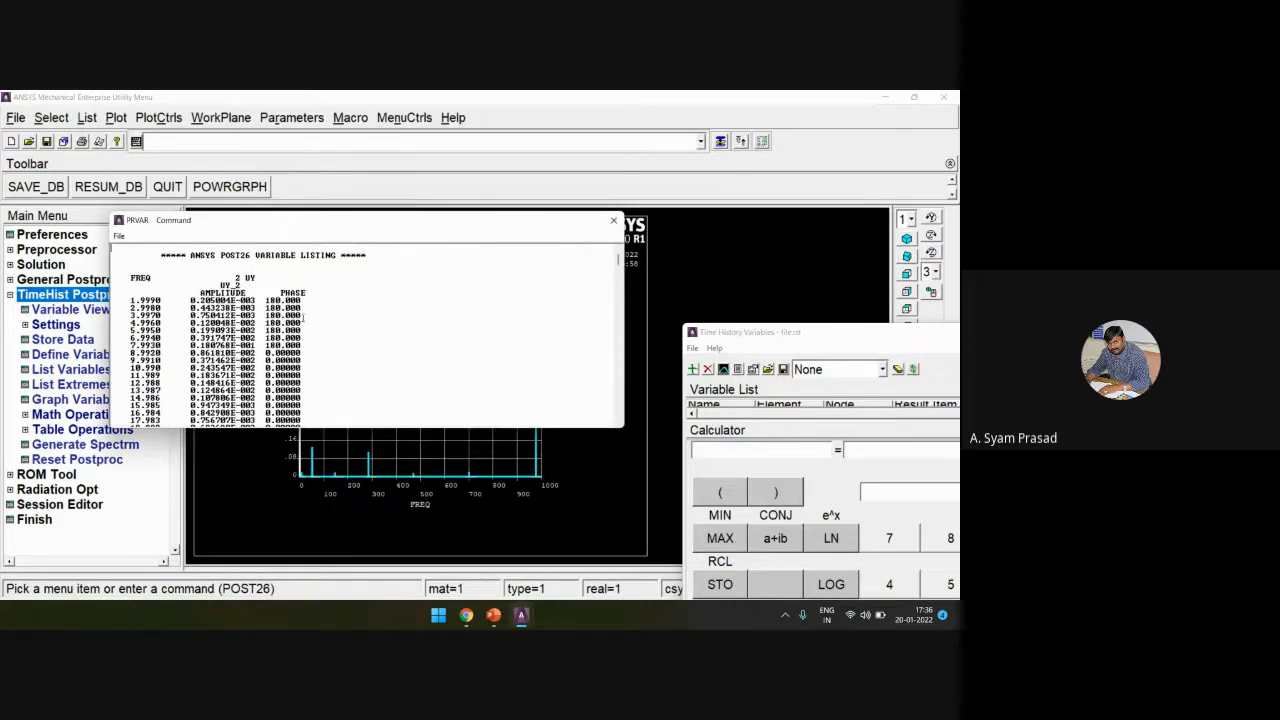
{"action": "left_click_drag", "start_coordinate": [385, 219], "coordinate": [460, 99]}
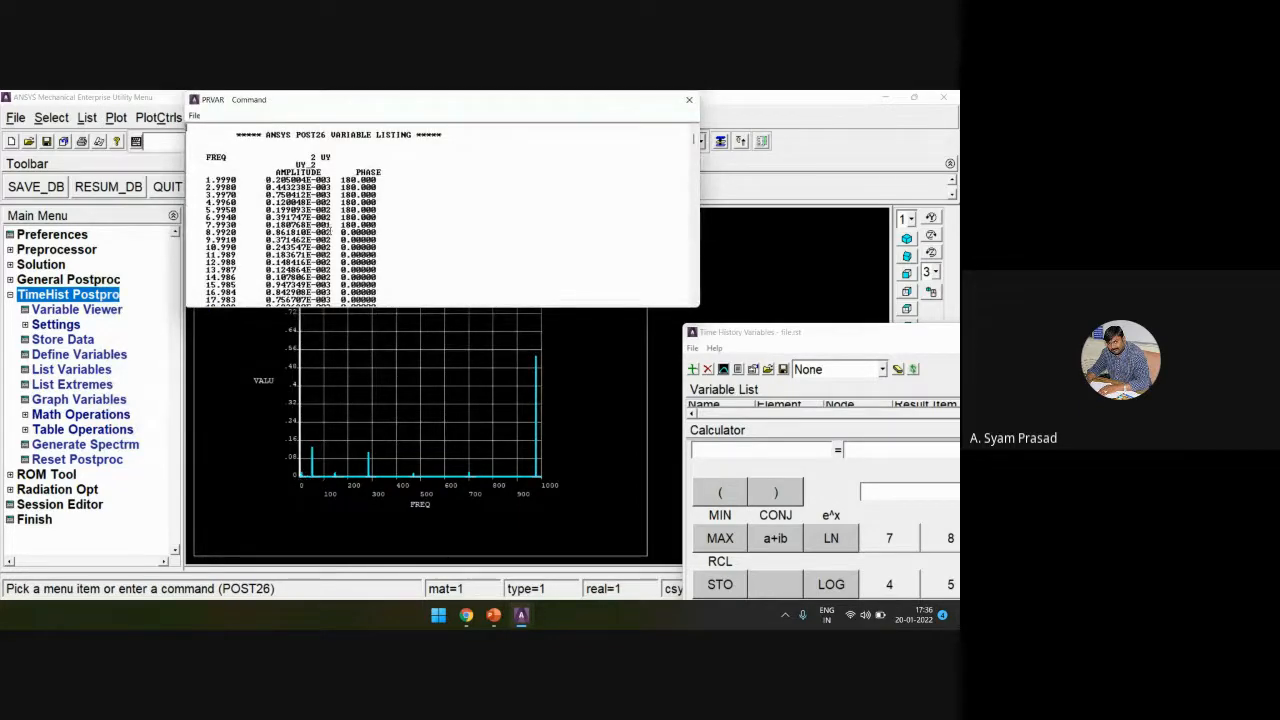
Step: Examine the listed frequency, amplitude and phase values at the three tallest peaks of the extended-range displacement graph
{"action": "scroll", "coordinate": [340, 230], "scroll_direction": "down", "scroll_amount": 10}
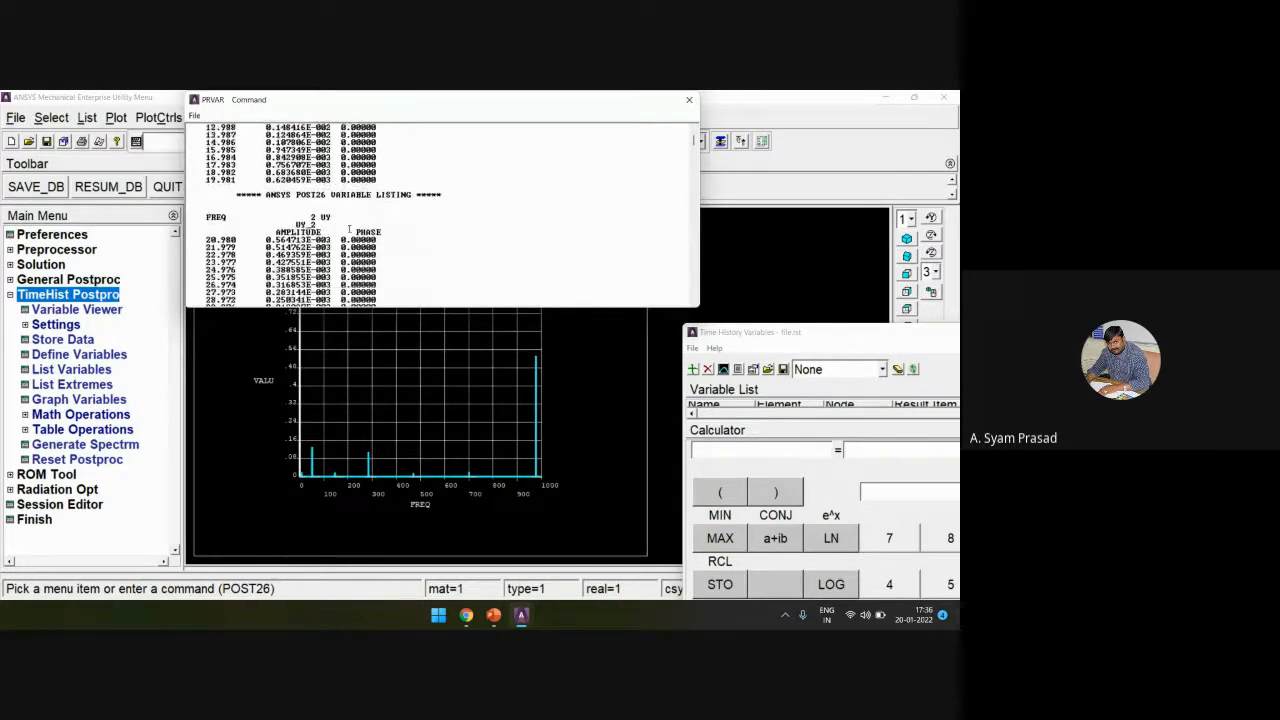
{"action": "scroll", "coordinate": [360, 228], "scroll_direction": "down", "scroll_amount": 15}
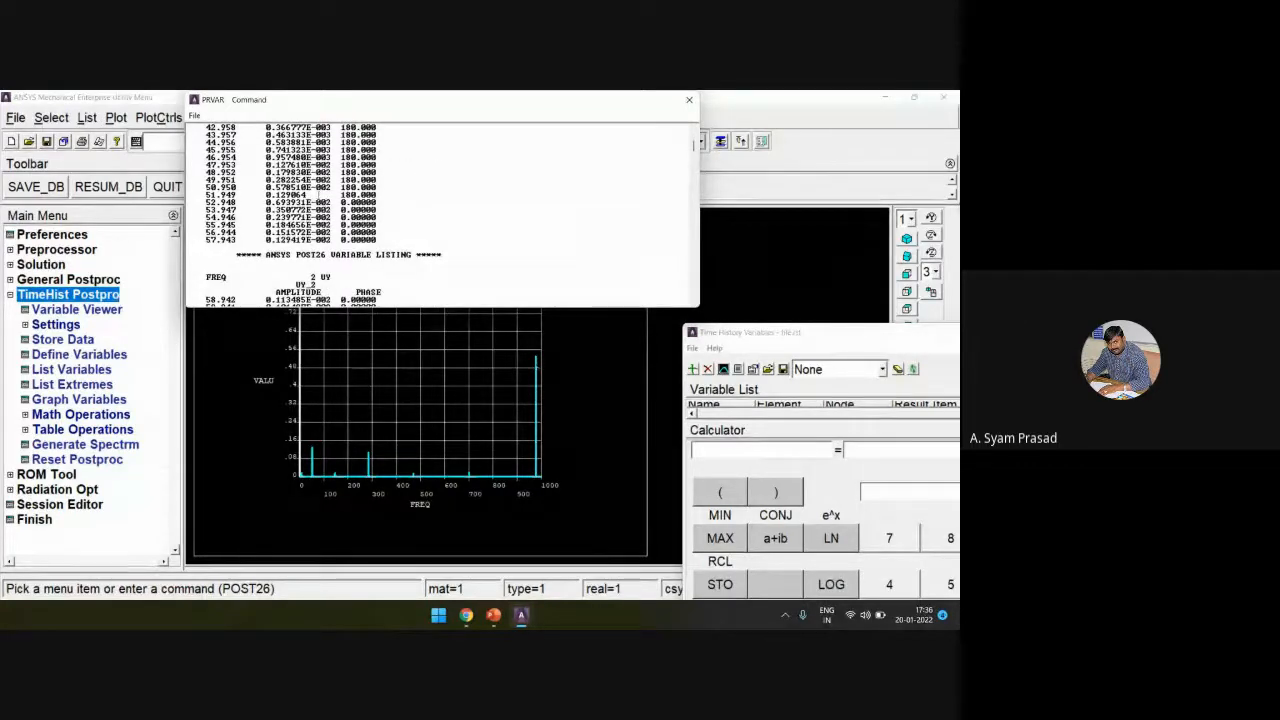
{"action": "left_click_drag", "start_coordinate": [203, 195], "coordinate": [418, 193]}
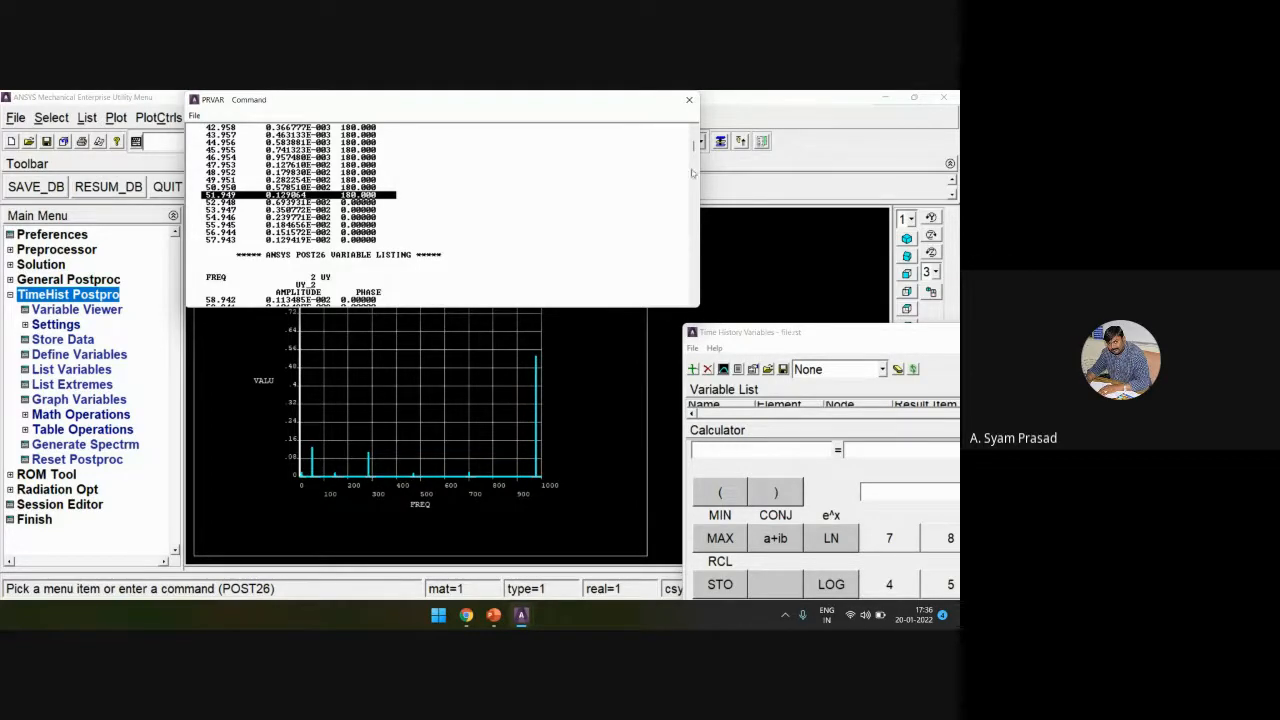
{"action": "scroll", "coordinate": [694, 158], "scroll_direction": "down", "scroll_amount": 20}
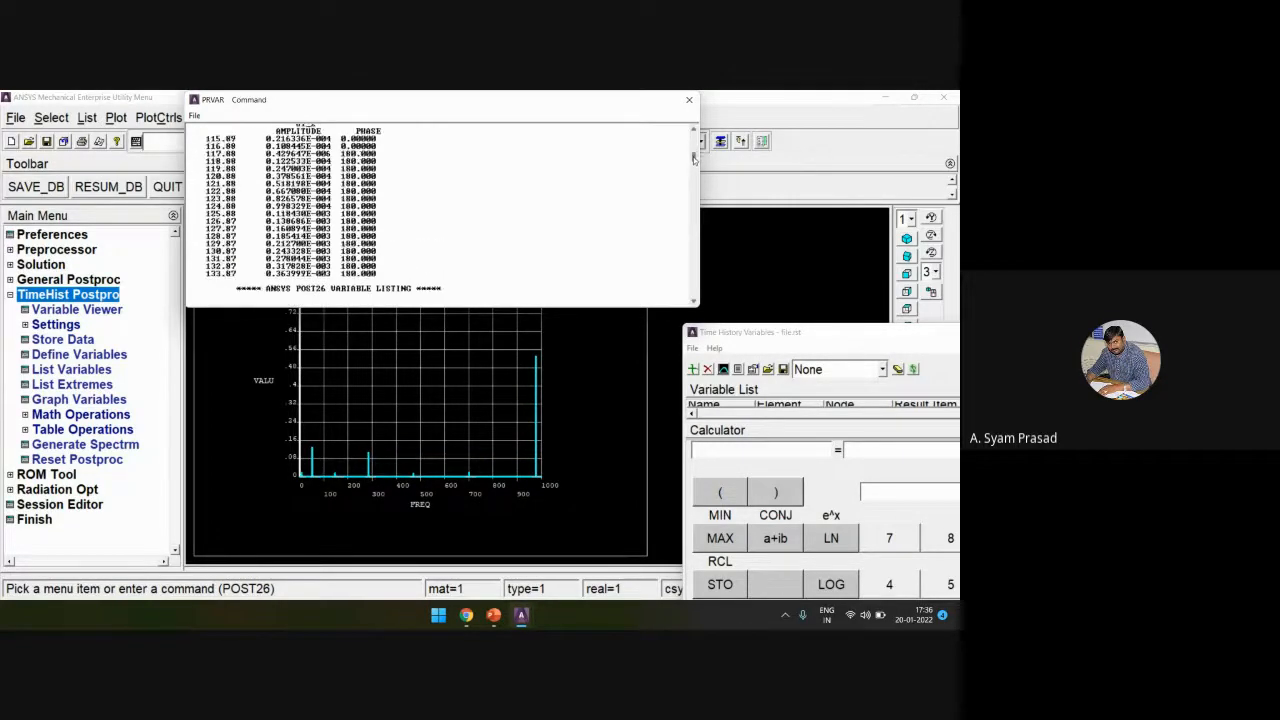
{"action": "left_click_drag", "start_coordinate": [694, 158], "coordinate": [693, 181]}
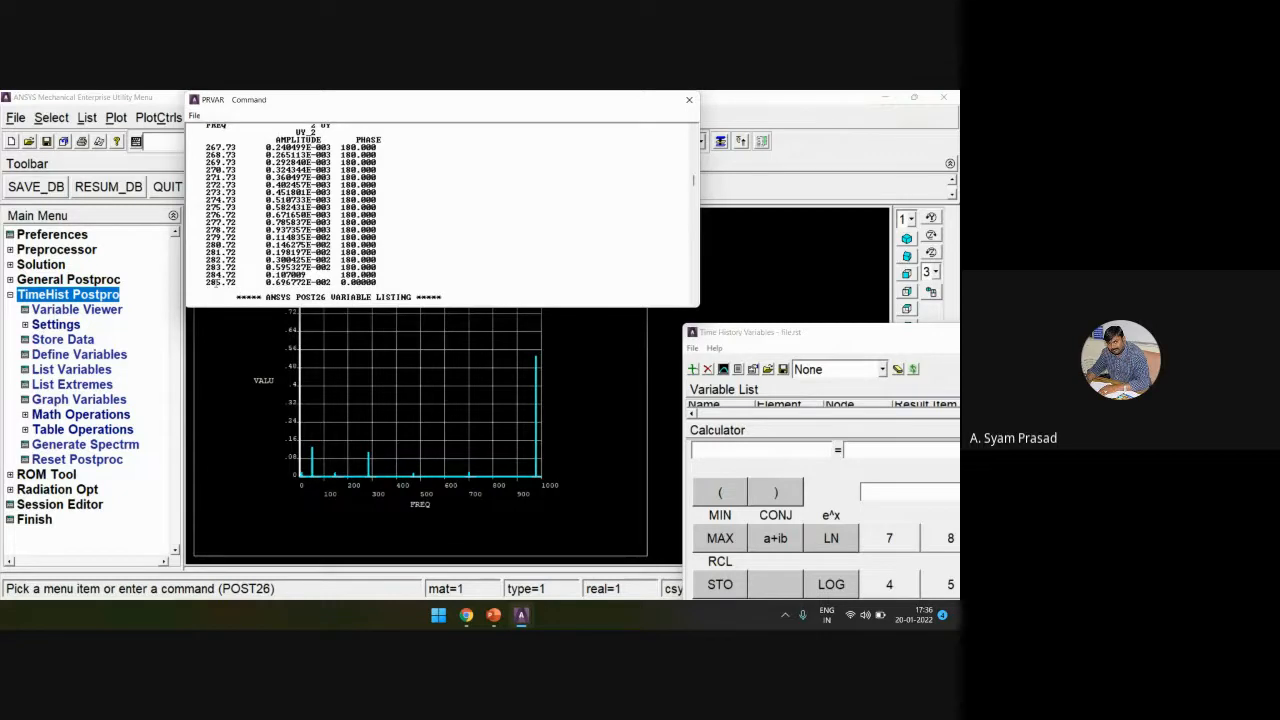
{"action": "left_click_drag", "start_coordinate": [206, 275], "coordinate": [381, 276]}
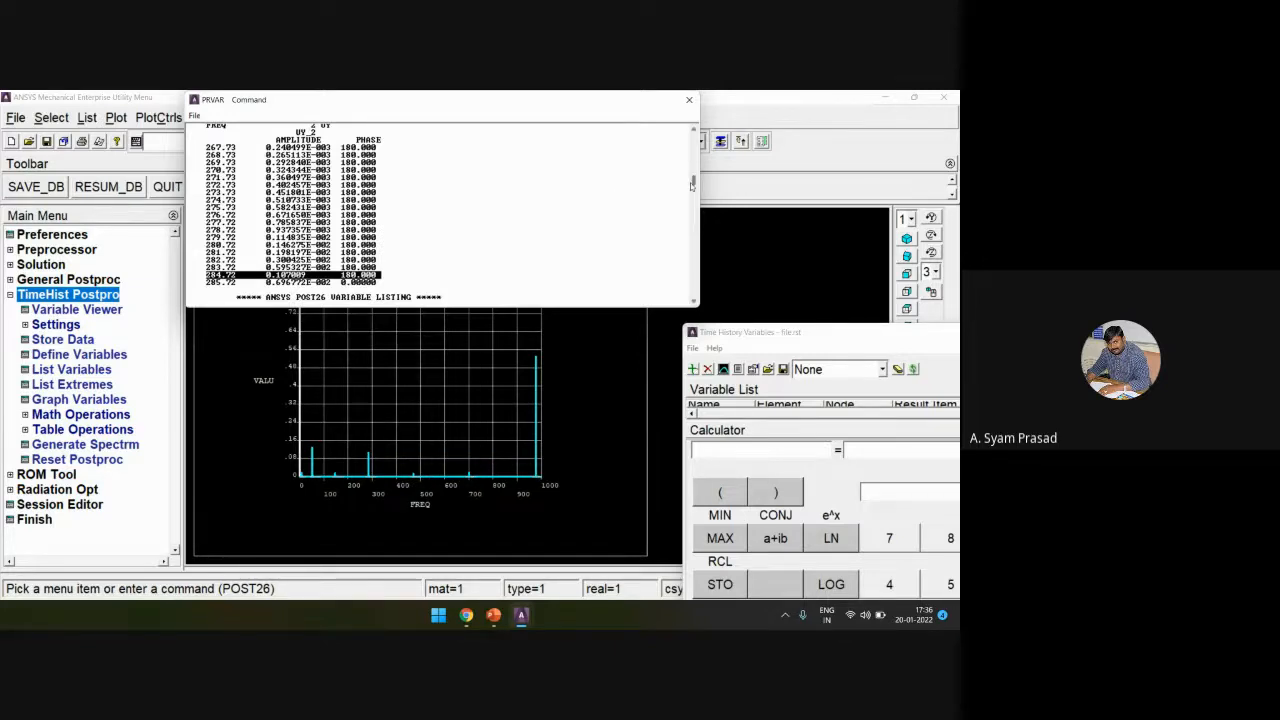
{"action": "left_click_drag", "start_coordinate": [693, 183], "coordinate": [693, 307]}
{"action": "scroll", "coordinate": [429, 280], "scroll_direction": "up", "scroll_amount": 5}
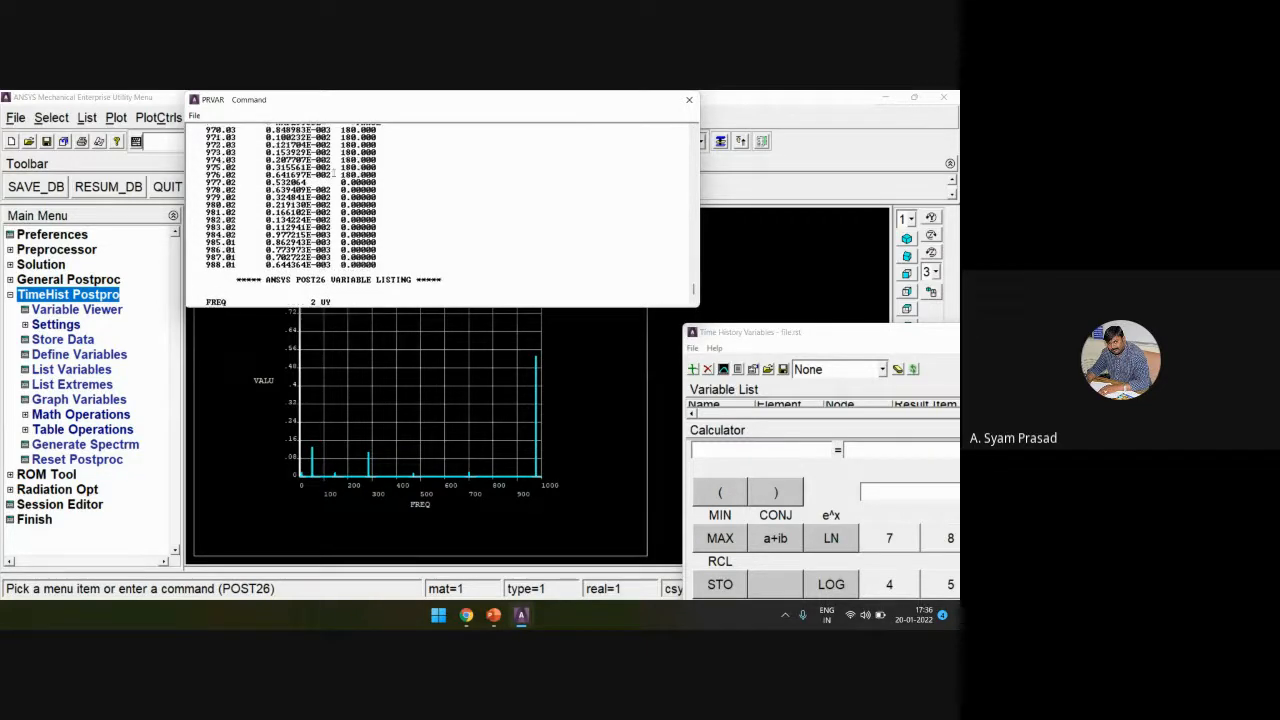
{"action": "left_click_drag", "start_coordinate": [204, 183], "coordinate": [390, 184]}
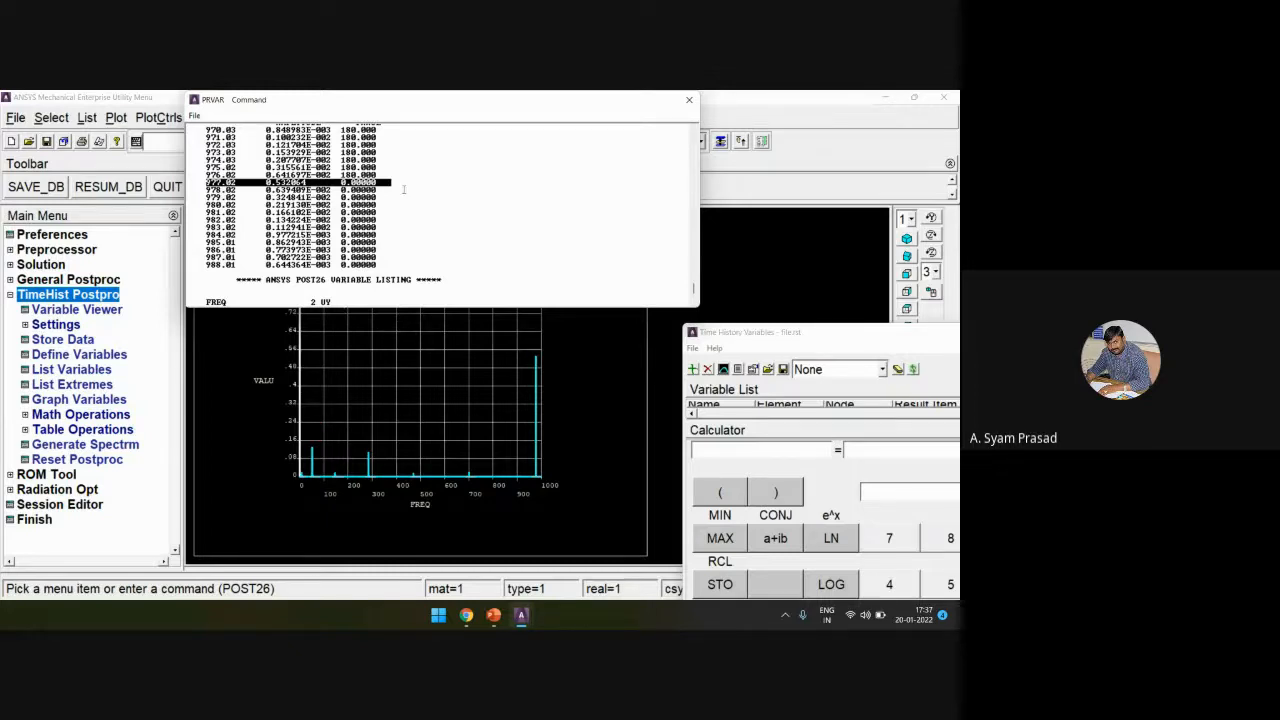
{"action": "left_click", "coordinate": [391, 180]}
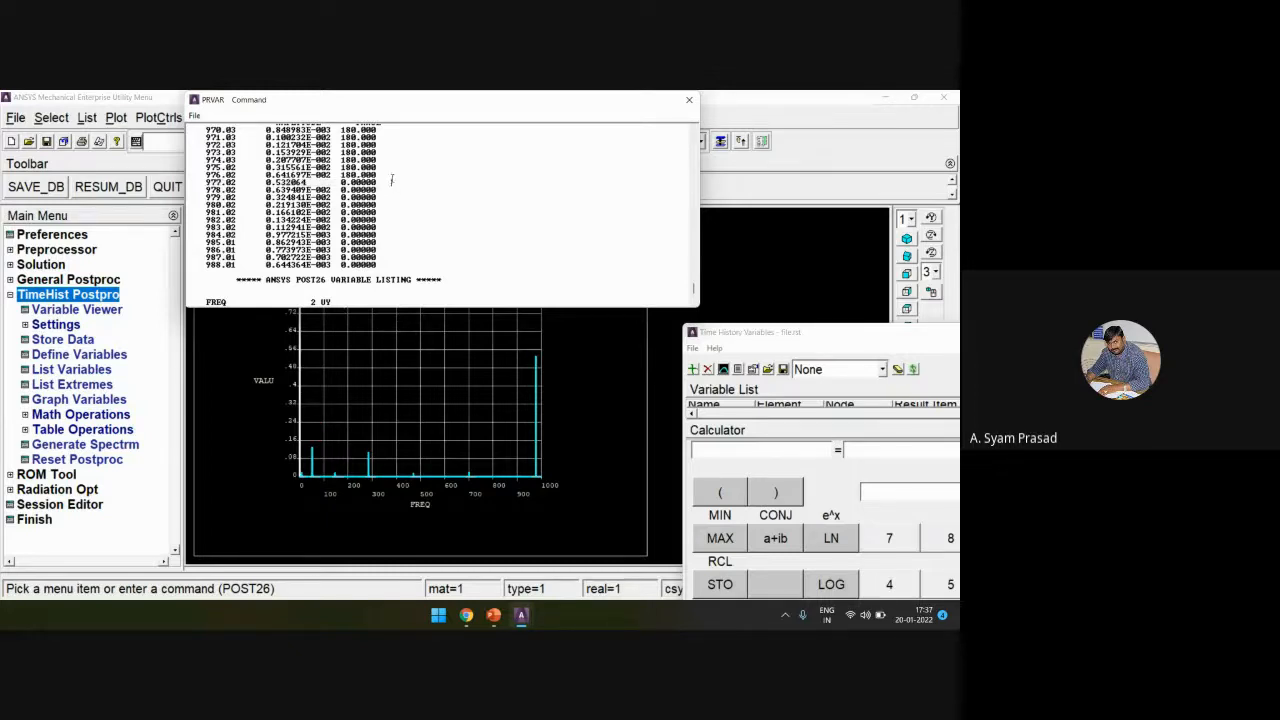
Step: Close the displacement value listing and the time-history variables window
{"action": "left_click", "coordinate": [689, 100]}
{"action": "left_click_drag", "start_coordinate": [836, 334], "coordinate": [360, 212]}
{"action": "left_click", "coordinate": [693, 211]}
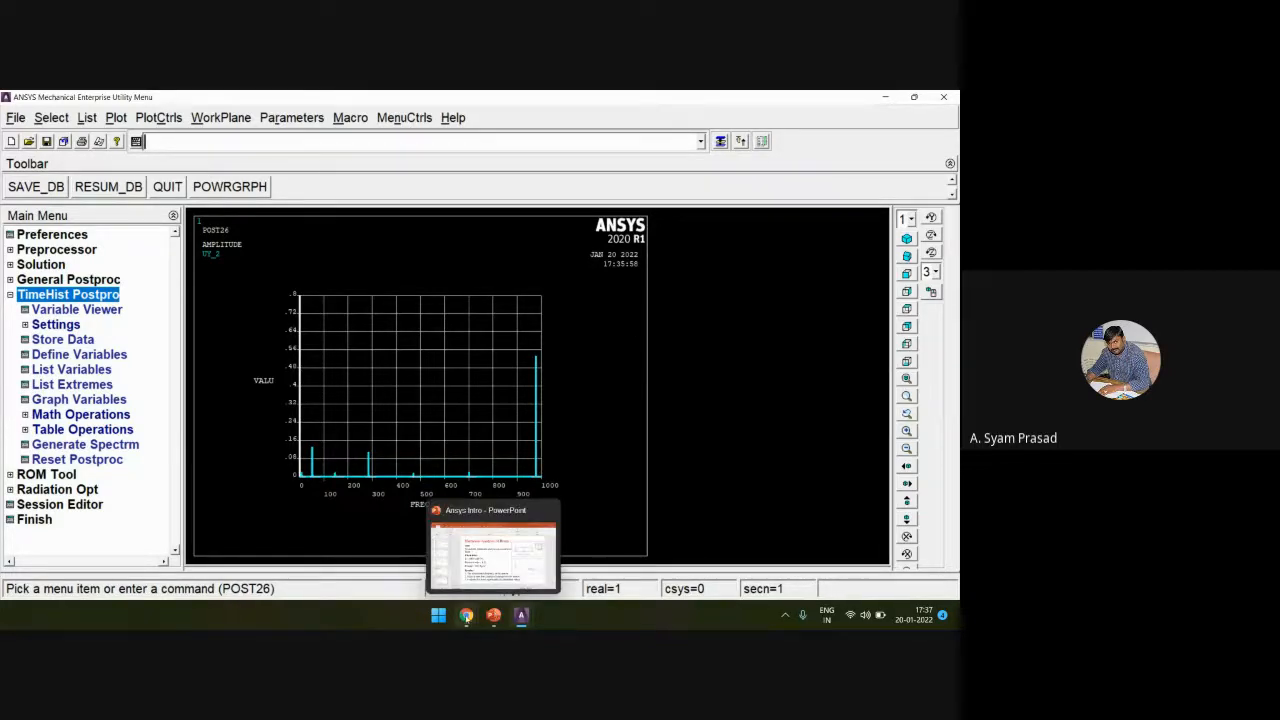
Step: Switch to the Google Meet call in Chrome and open its Whiteboarding activity
{"action": "mouse_move", "coordinate": [466, 616]}
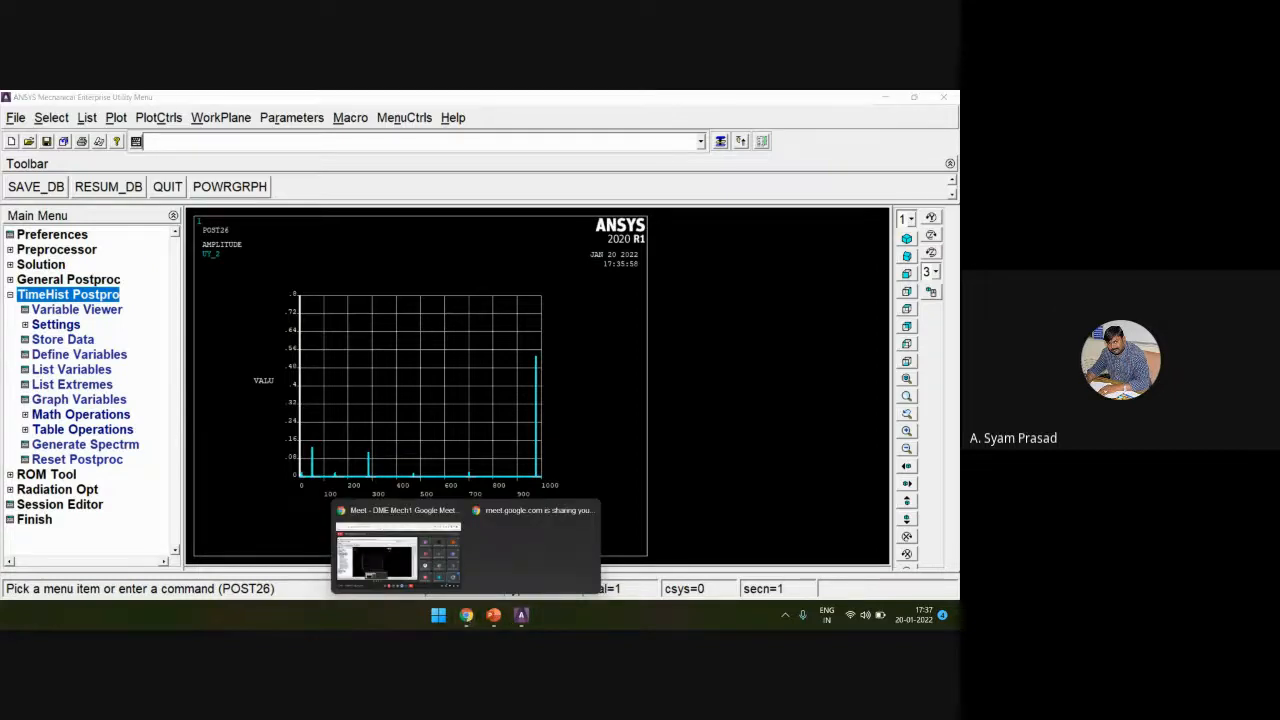
{"action": "mouse_move", "coordinate": [521, 615]}
{"action": "mouse_move", "coordinate": [455, 560]}
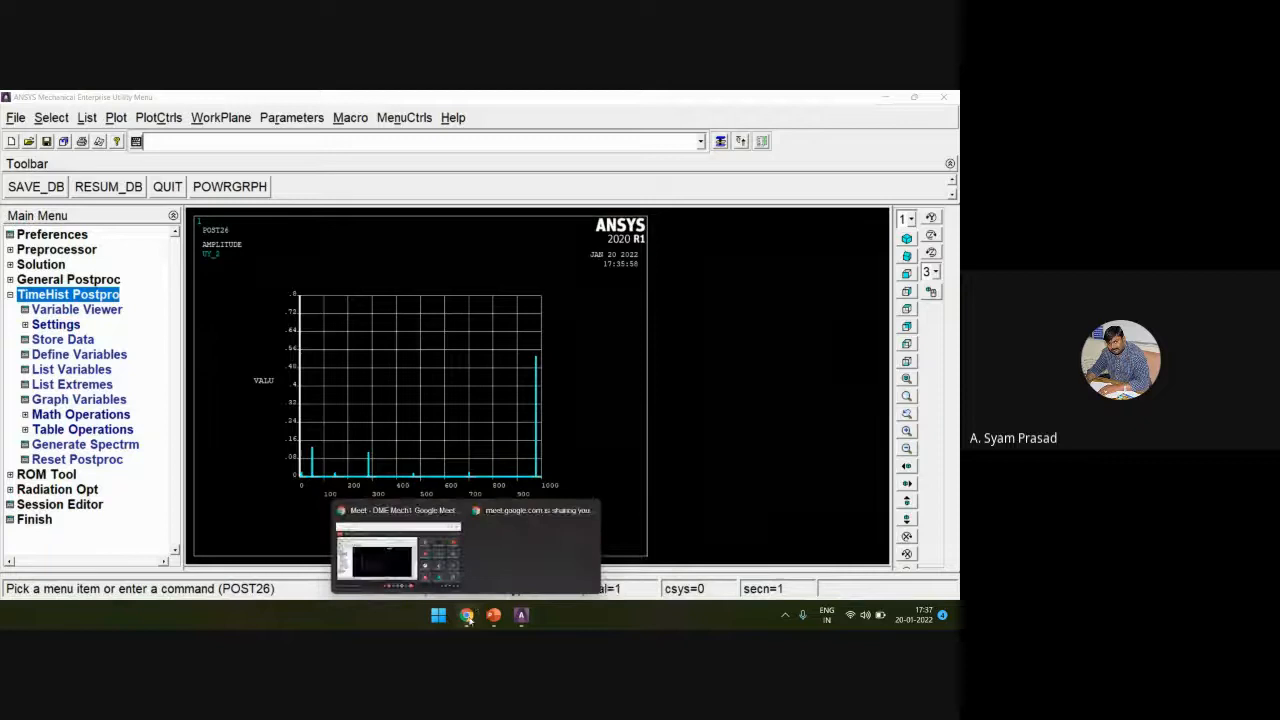
{"action": "left_click", "coordinate": [430, 540]}
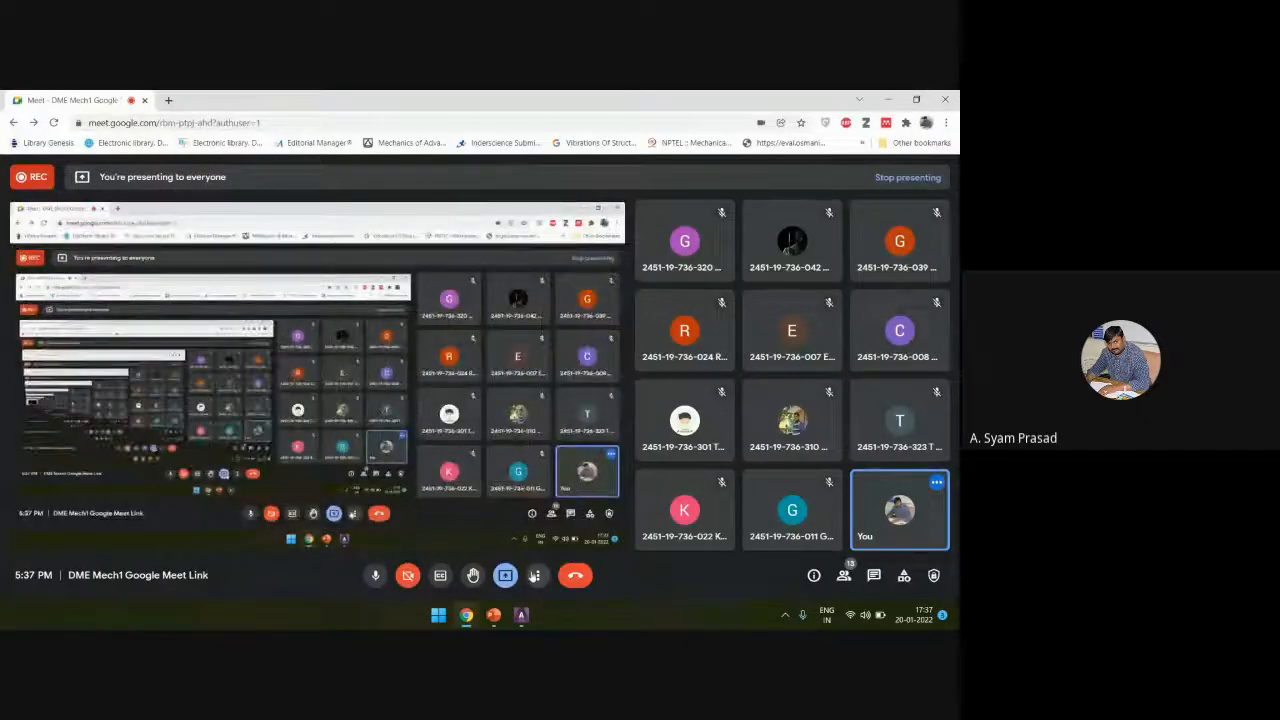
{"action": "left_click", "coordinate": [537, 575]}
{"action": "left_click", "coordinate": [600, 280]}
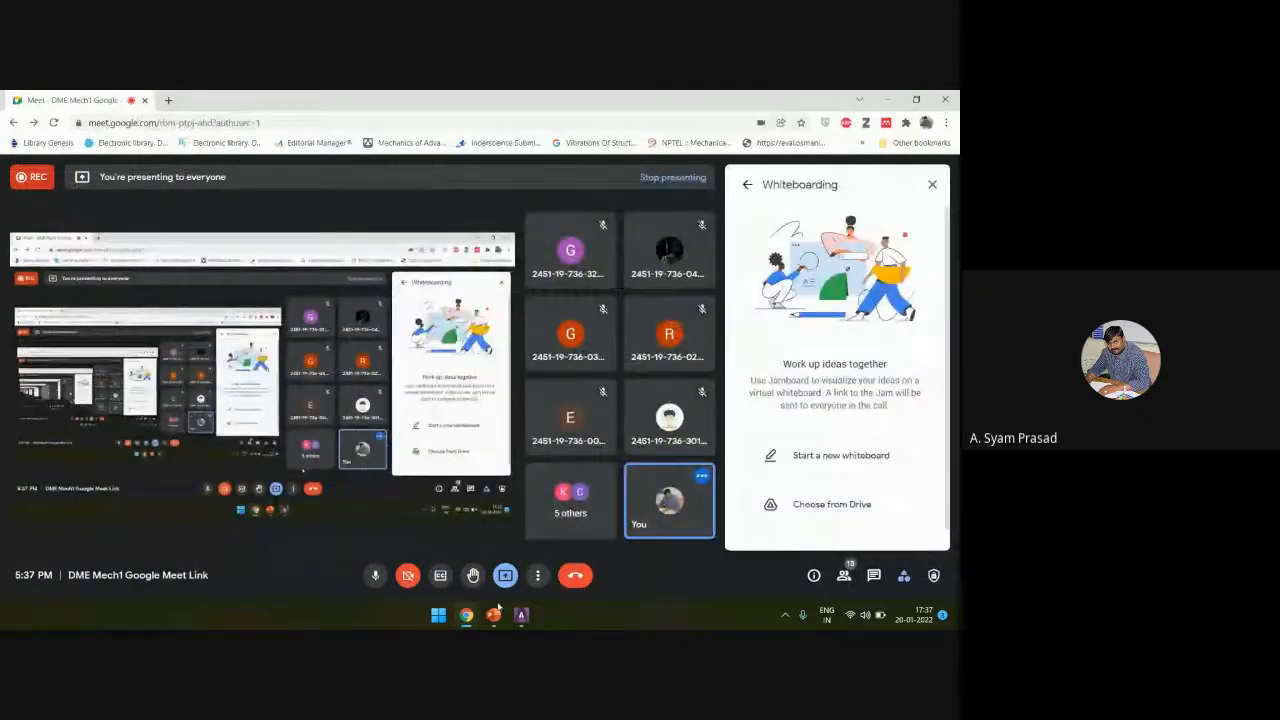
{"action": "mouse_move", "coordinate": [466, 615]}
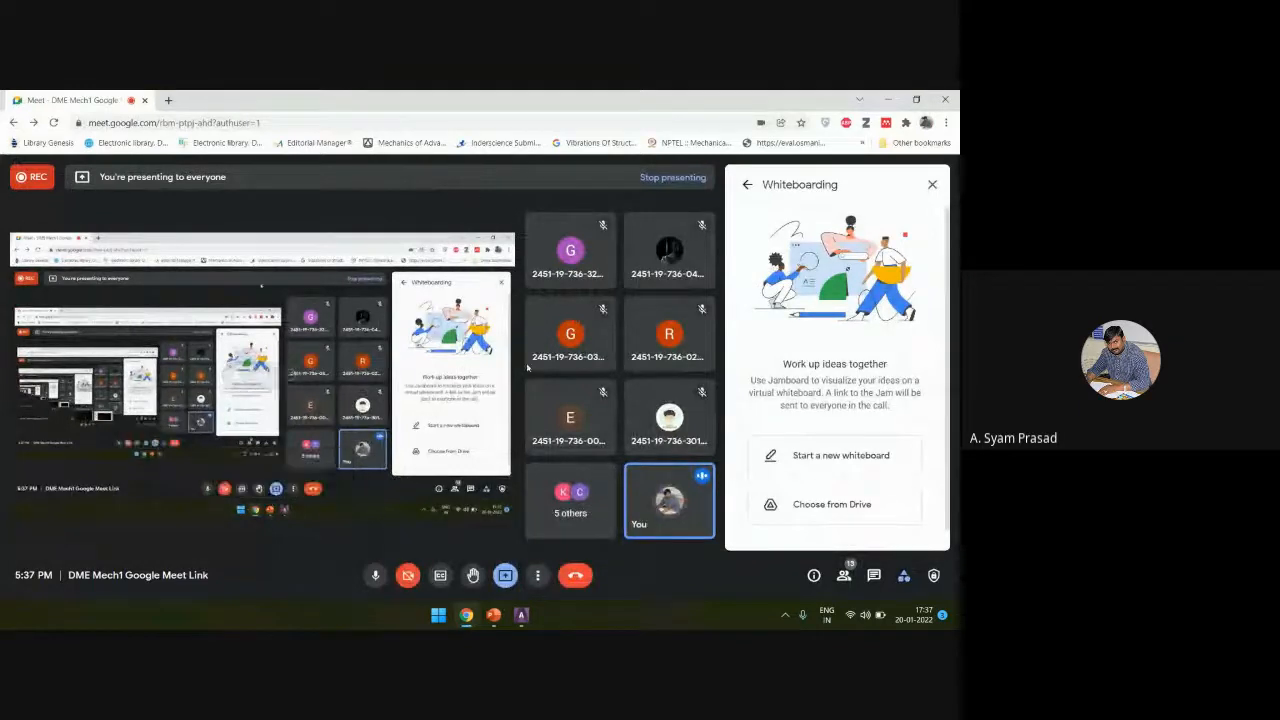